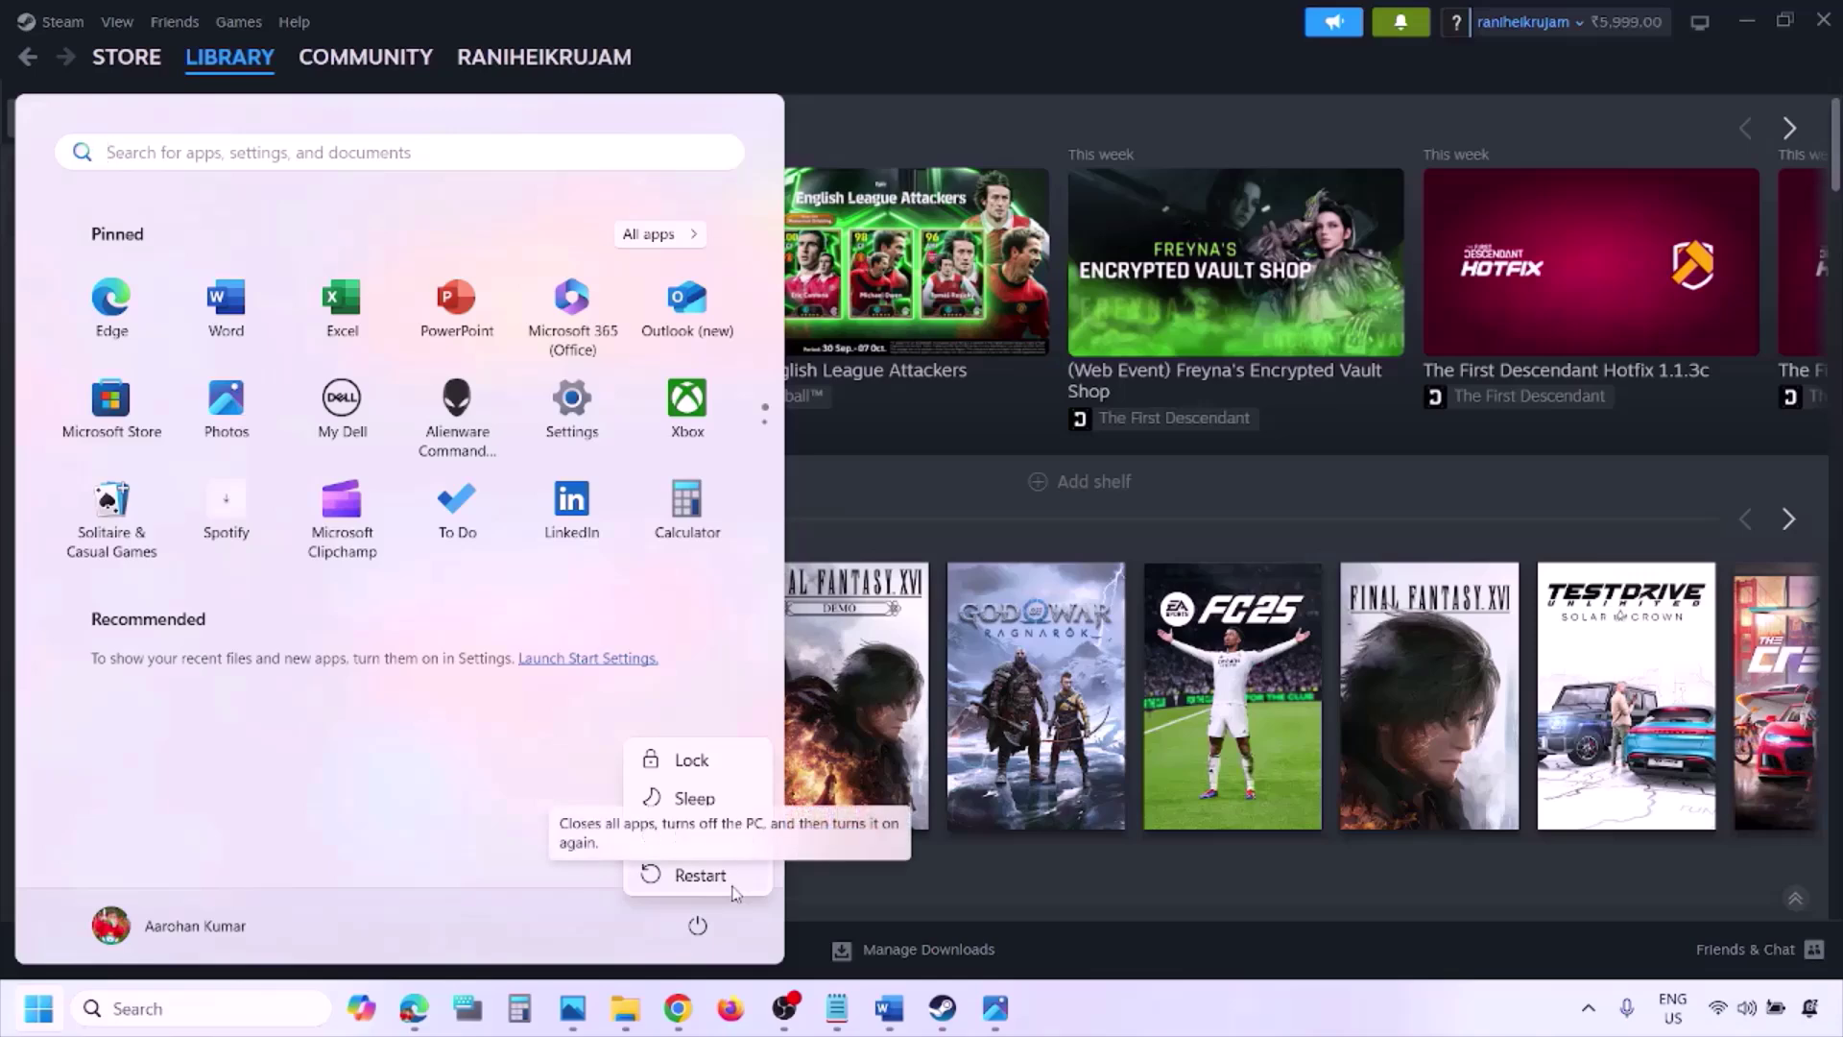
- Switch to the Word notes, highlight the Step 2 text, and play the Run as administrator video in VLC
click(891, 1018)
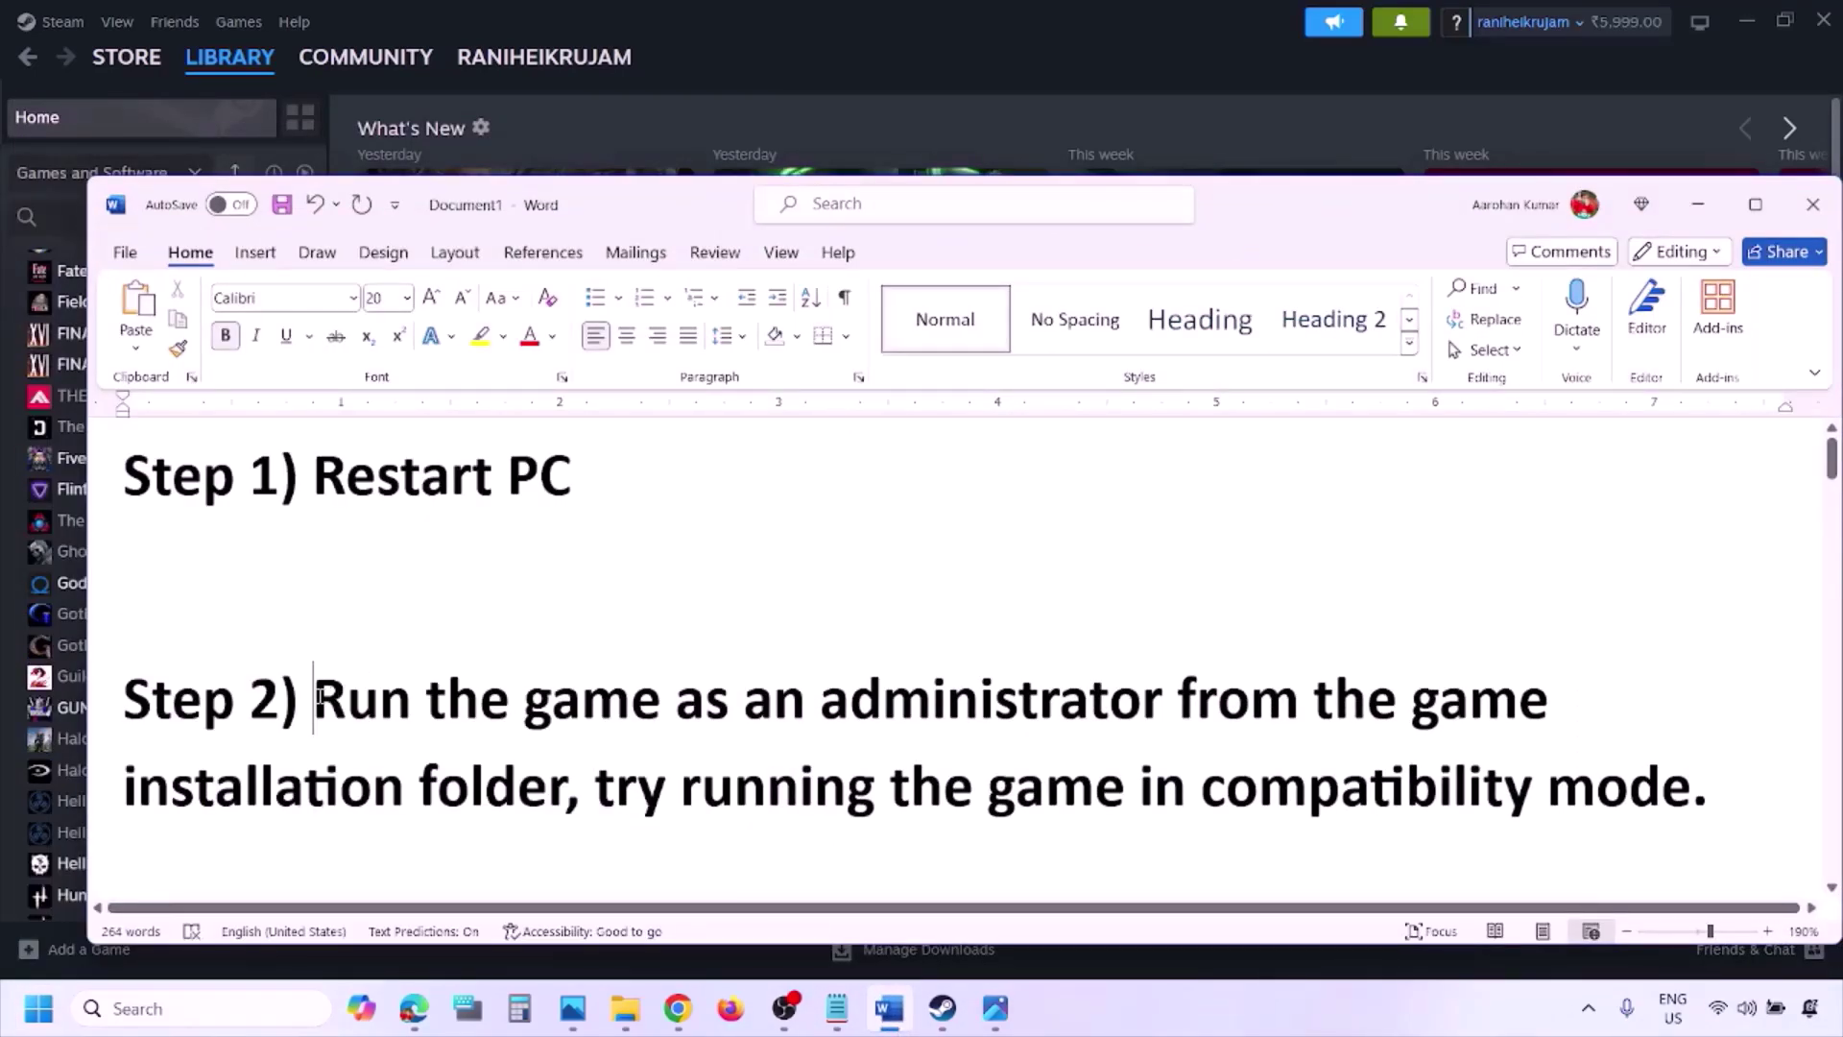
drag(316, 698, 516, 792)
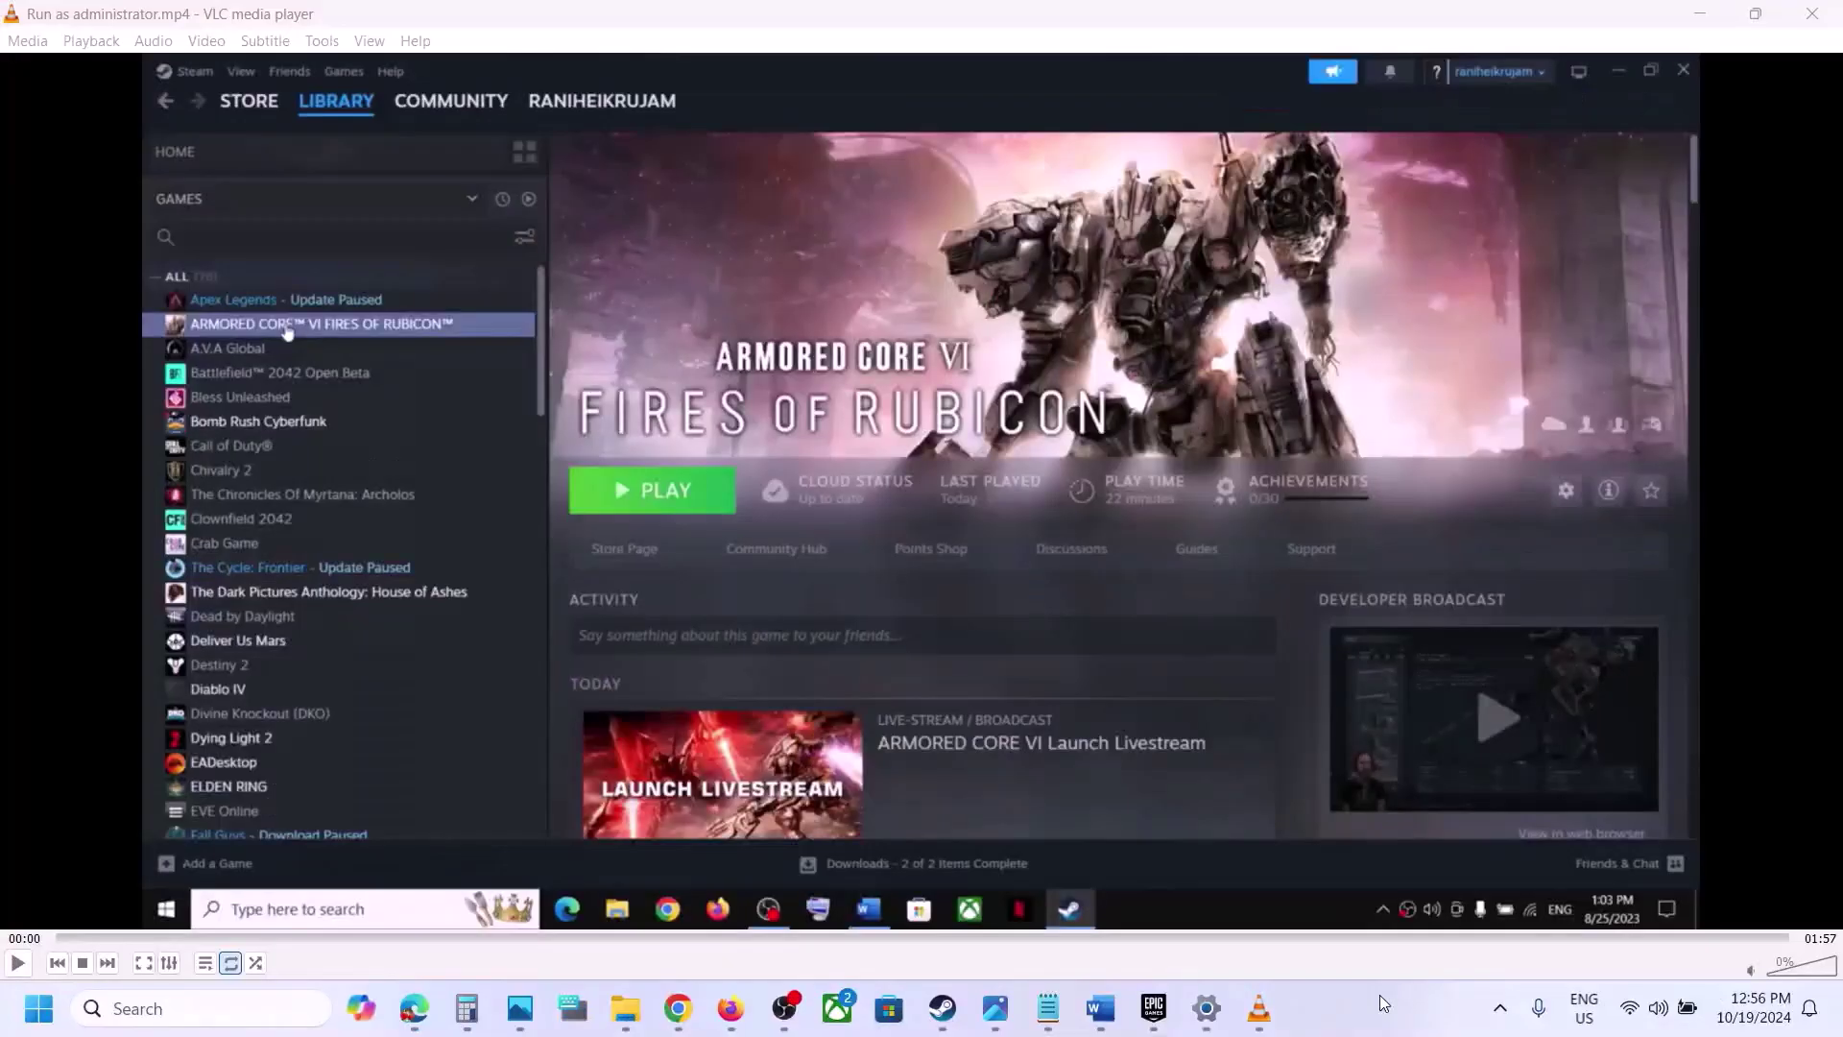
click(809, 471)
key(space)
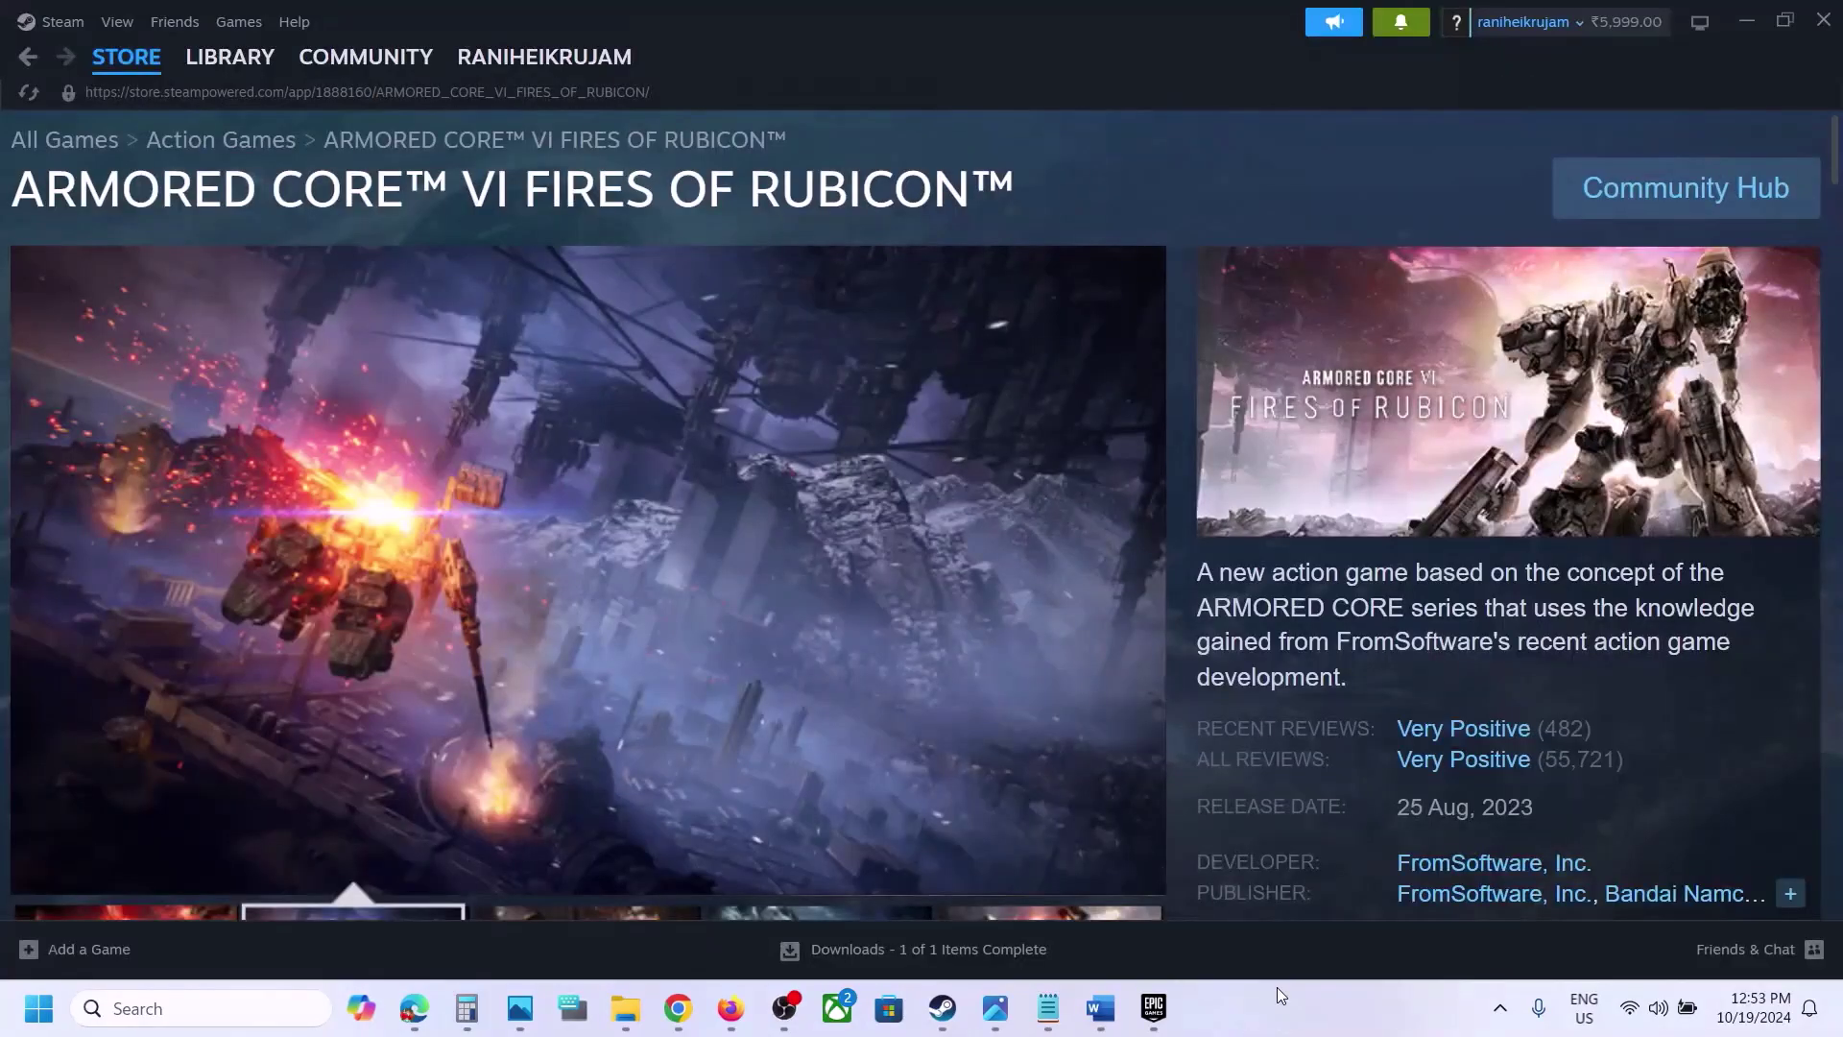
- Bring up the Update Steam note in Word and show Steam's option to check for client updates
click(1101, 1008)
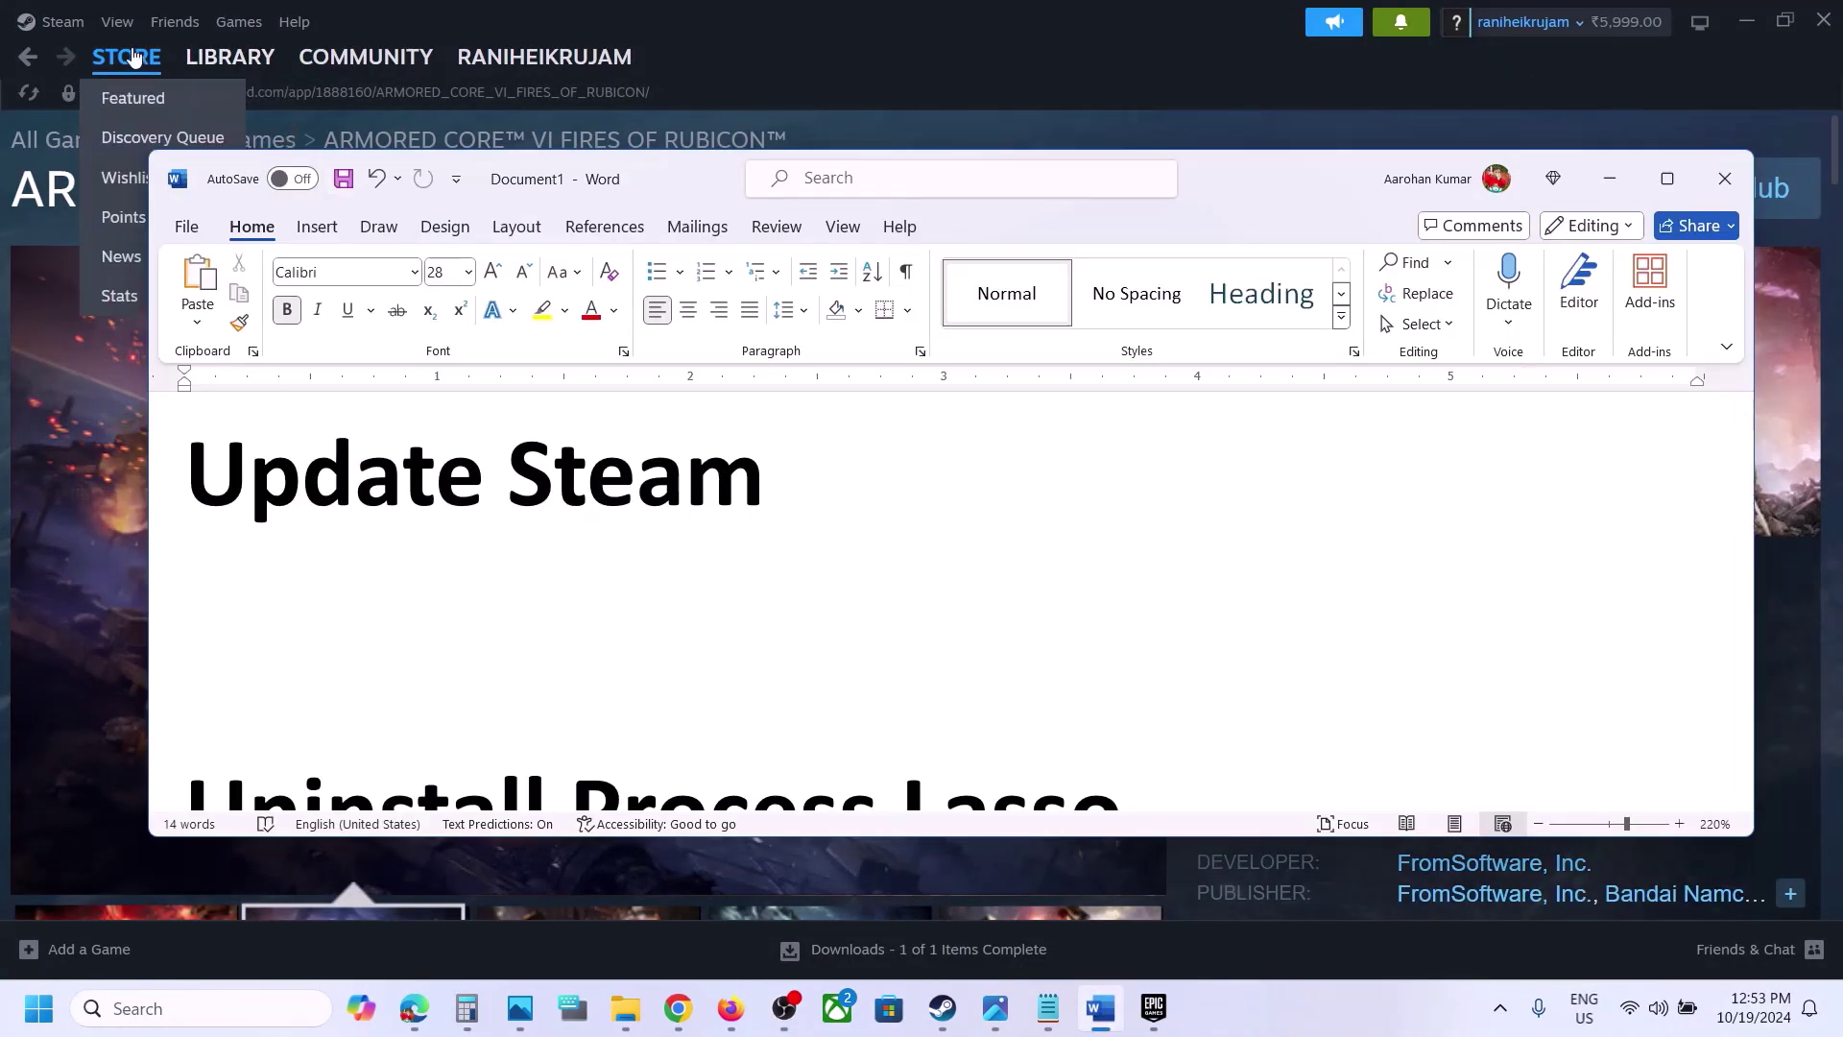
click(72, 24)
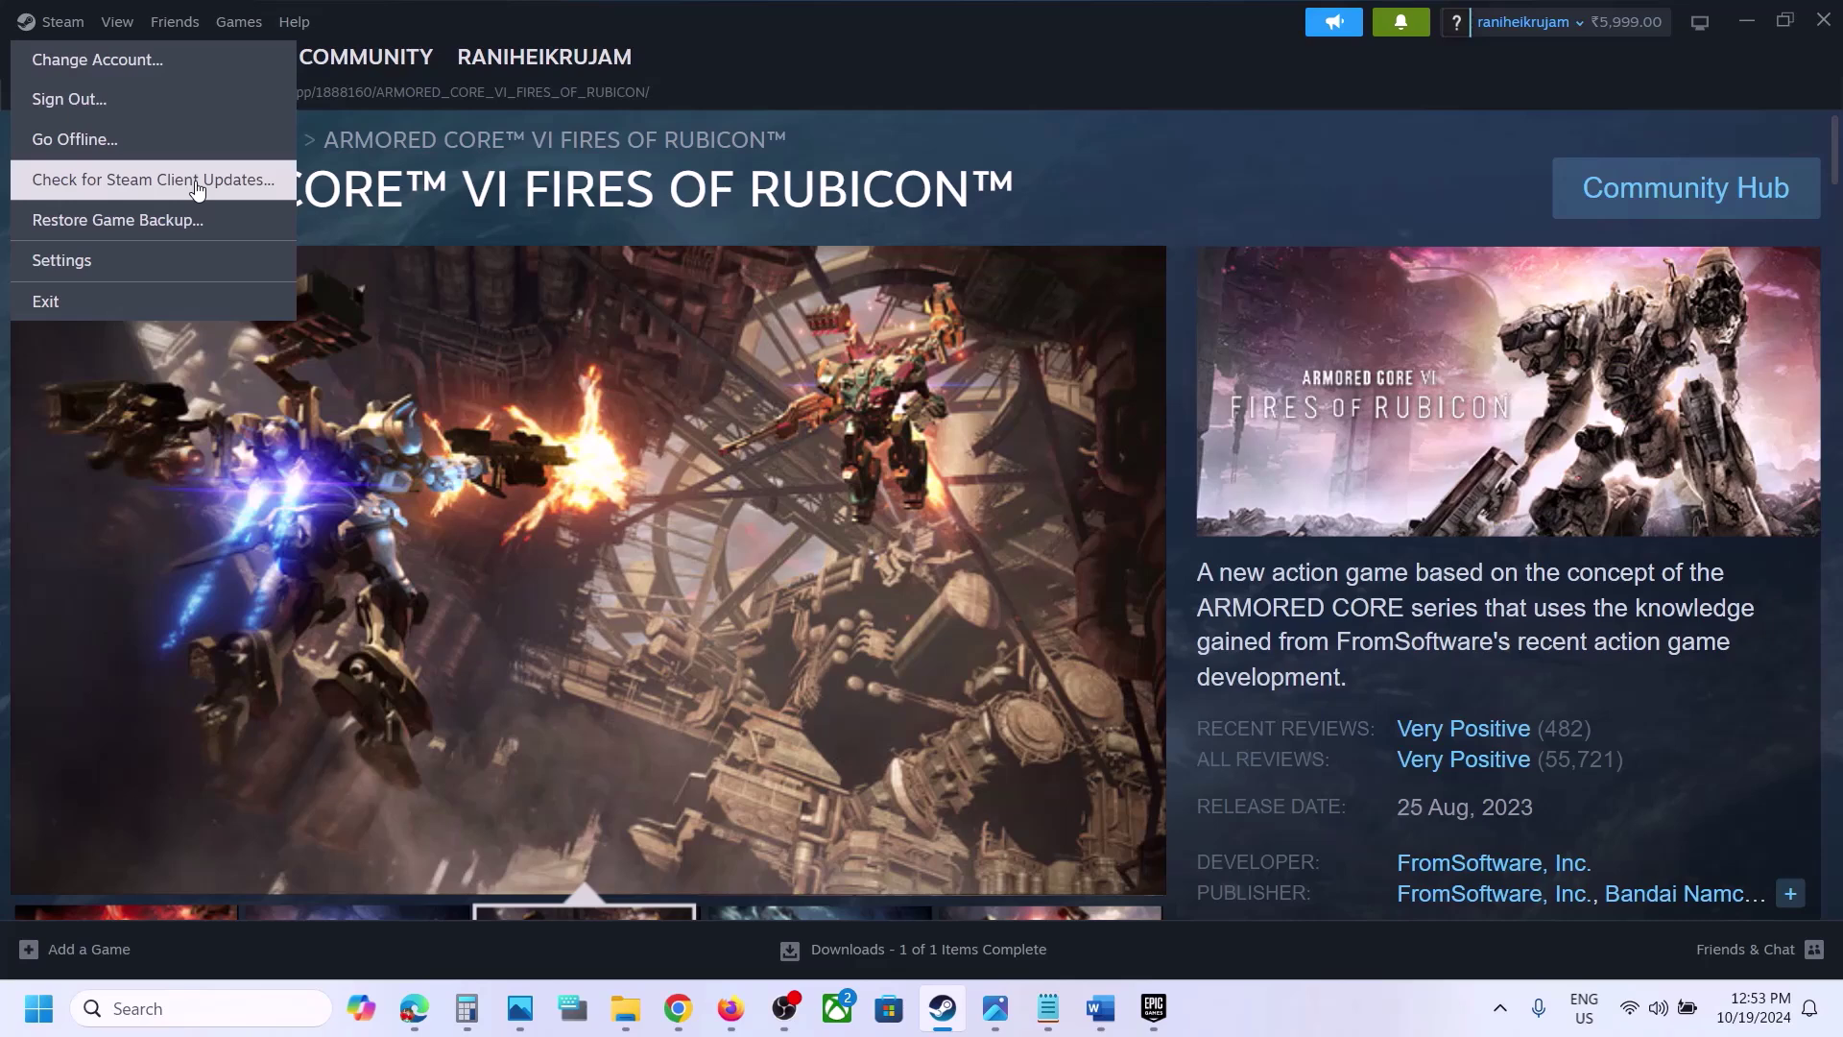
- Switch back to the Word notes and highlight "Process Lasso" in the Uninstall Process Lasso line
click(1100, 1008)
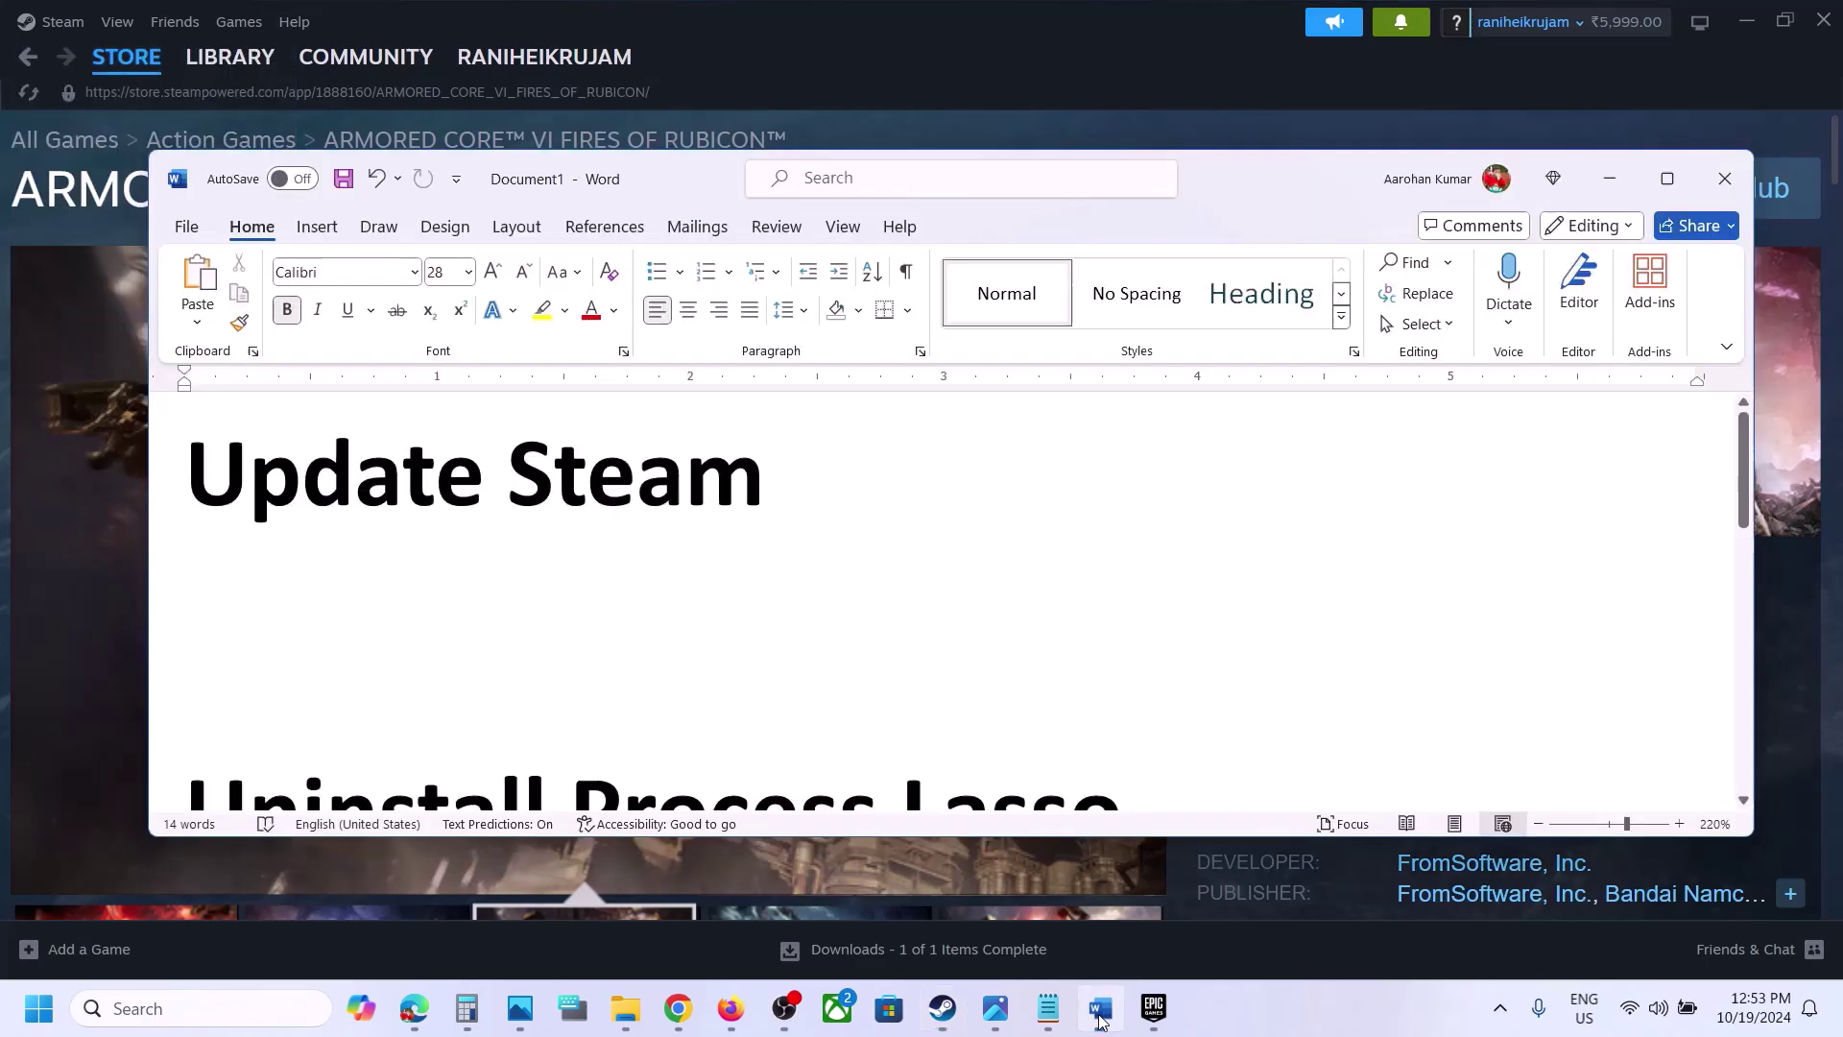
scroll(698, 626, down, 3)
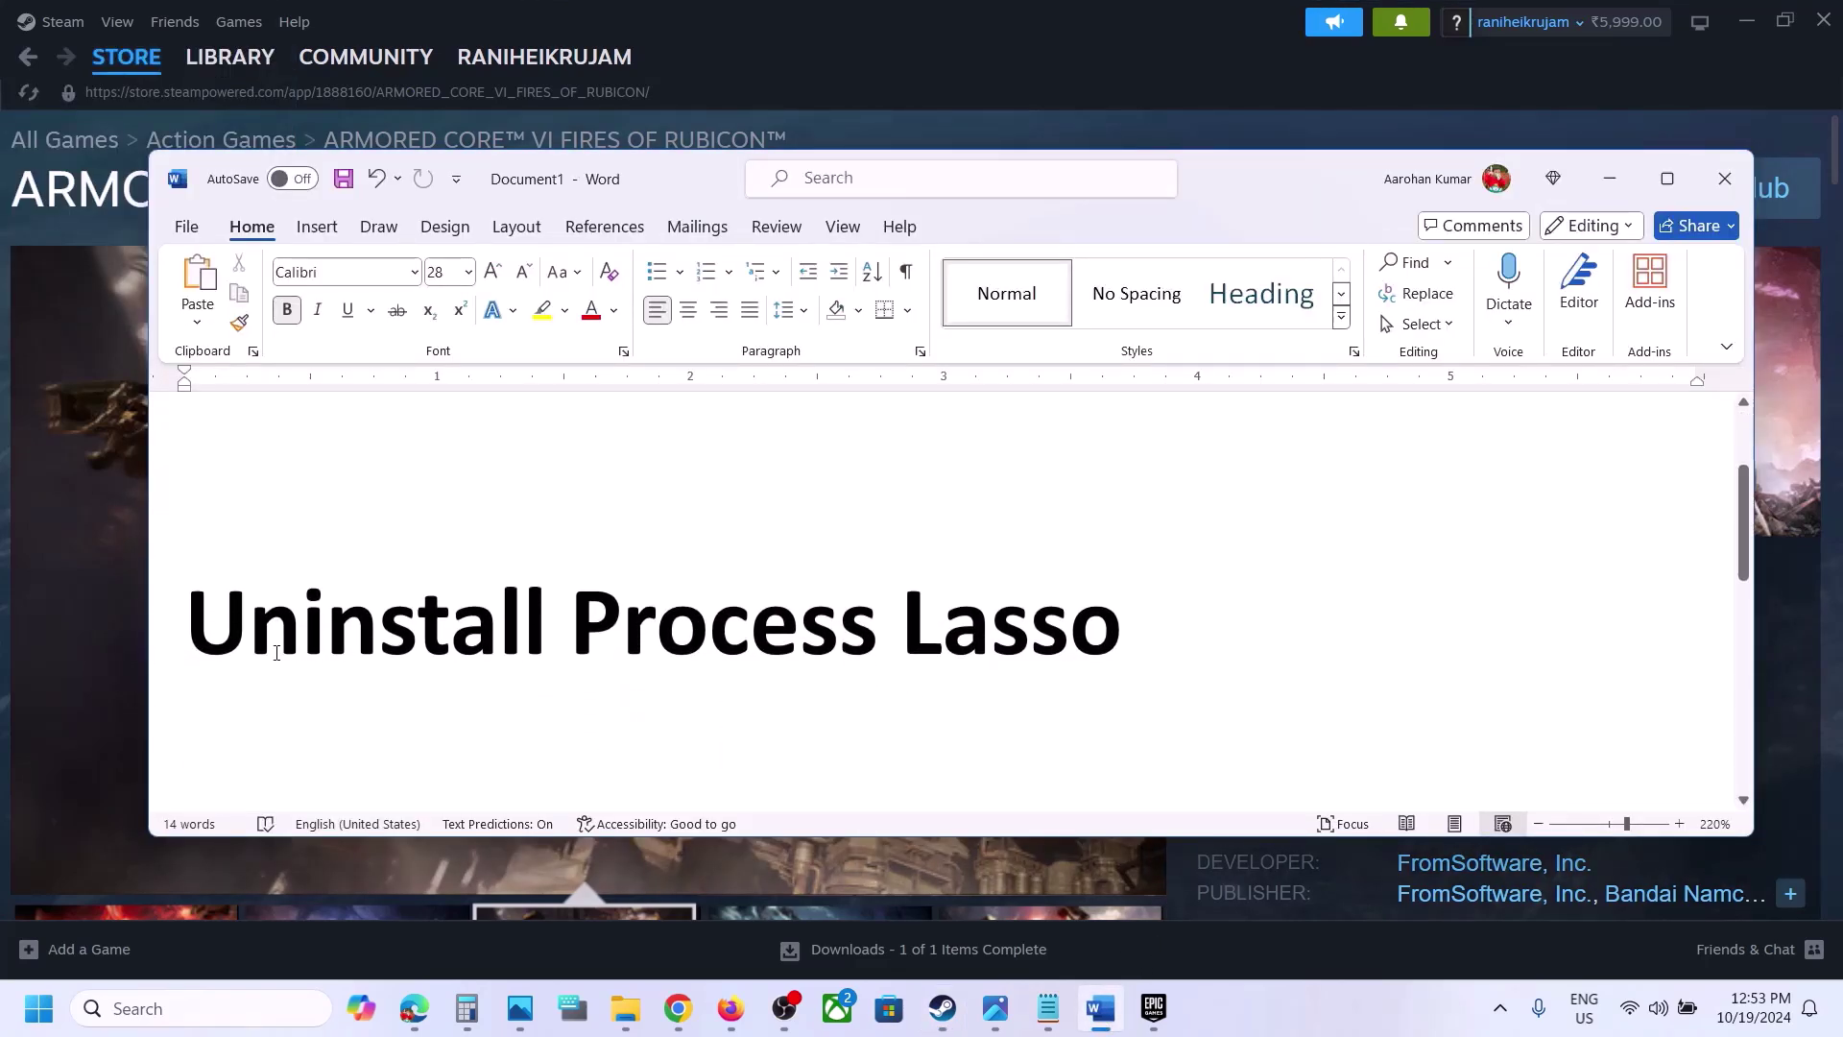
drag(276, 653, 1133, 649)
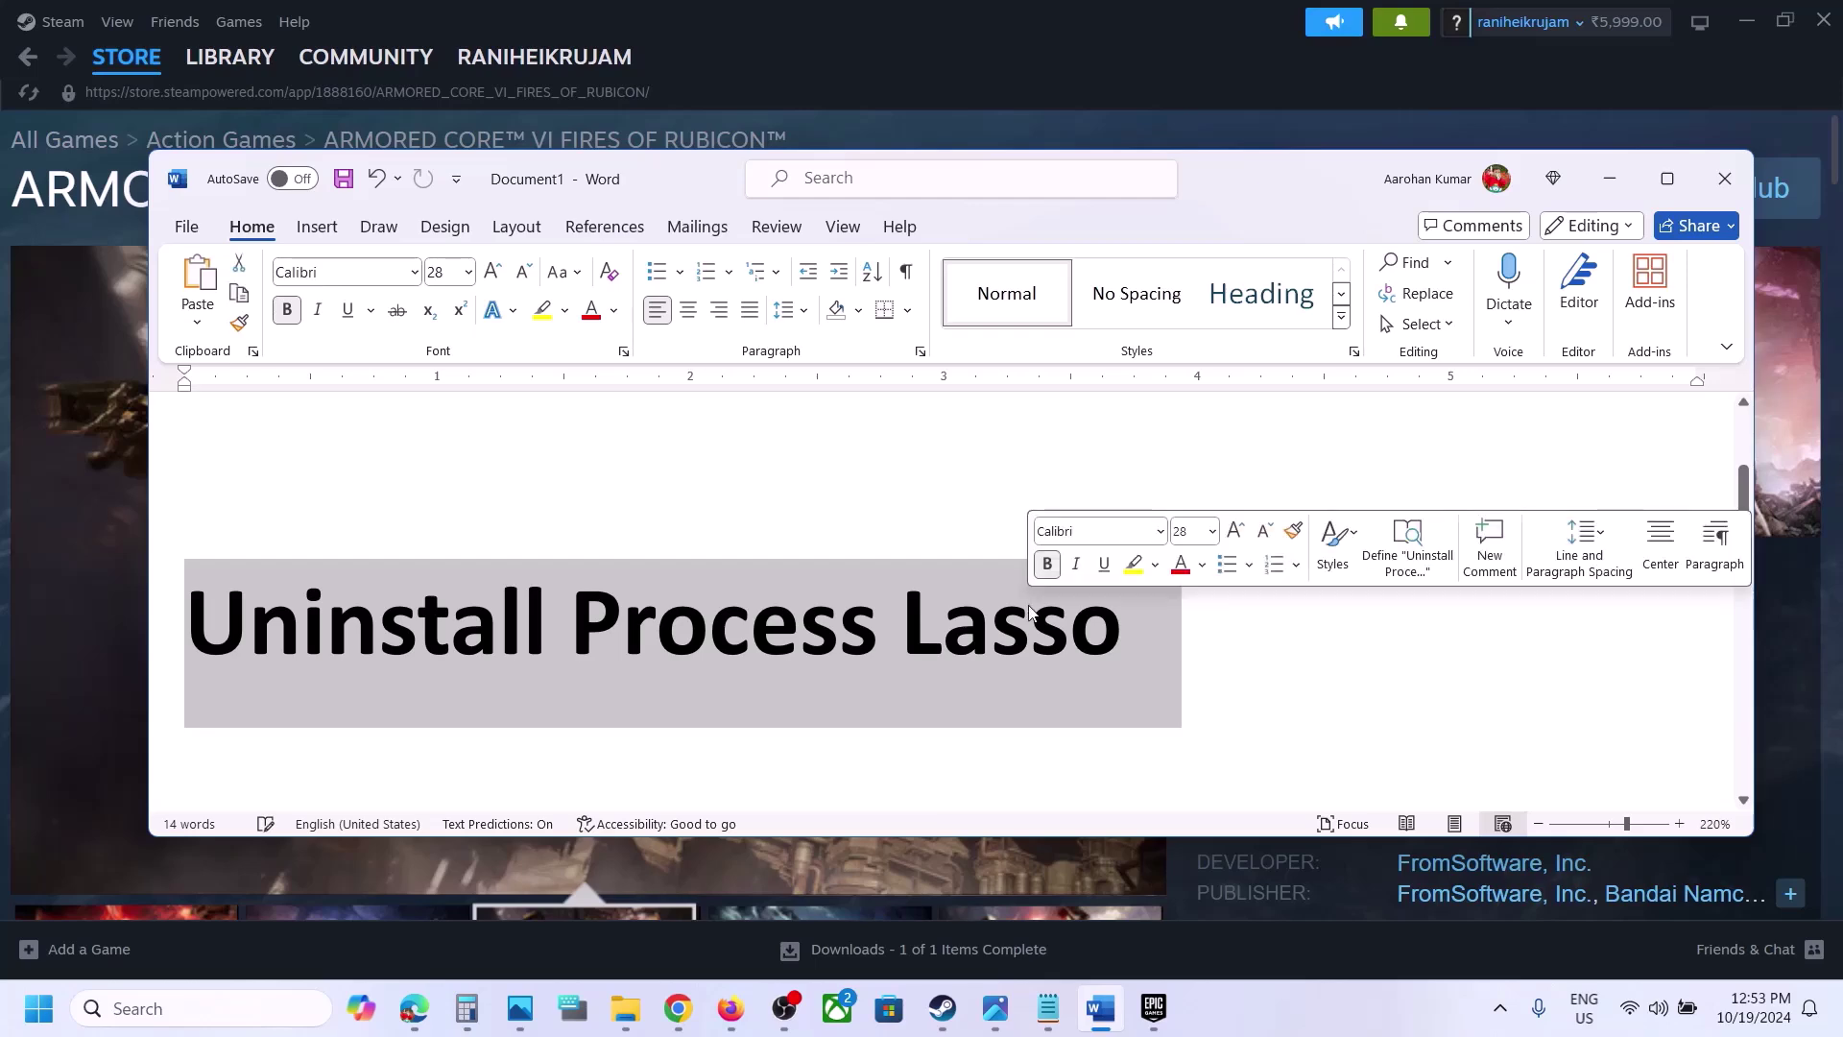
click(602, 642)
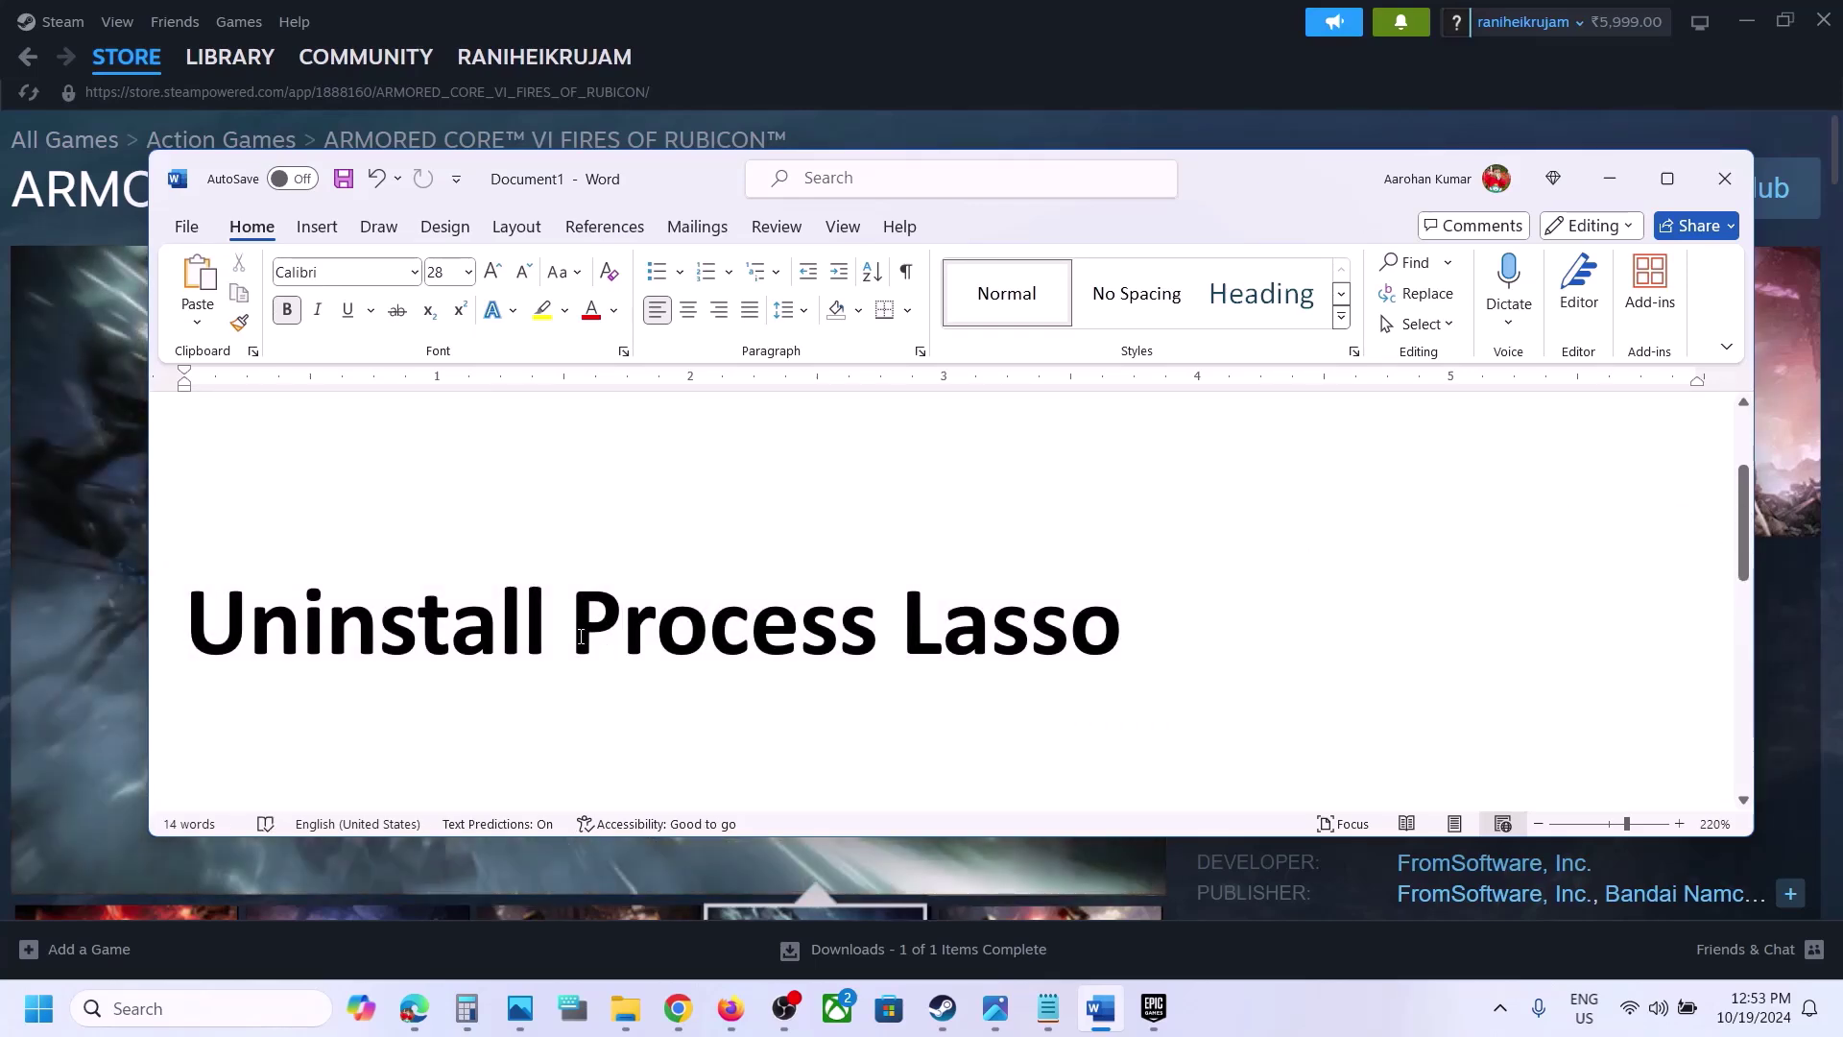
drag(580, 636, 1104, 633)
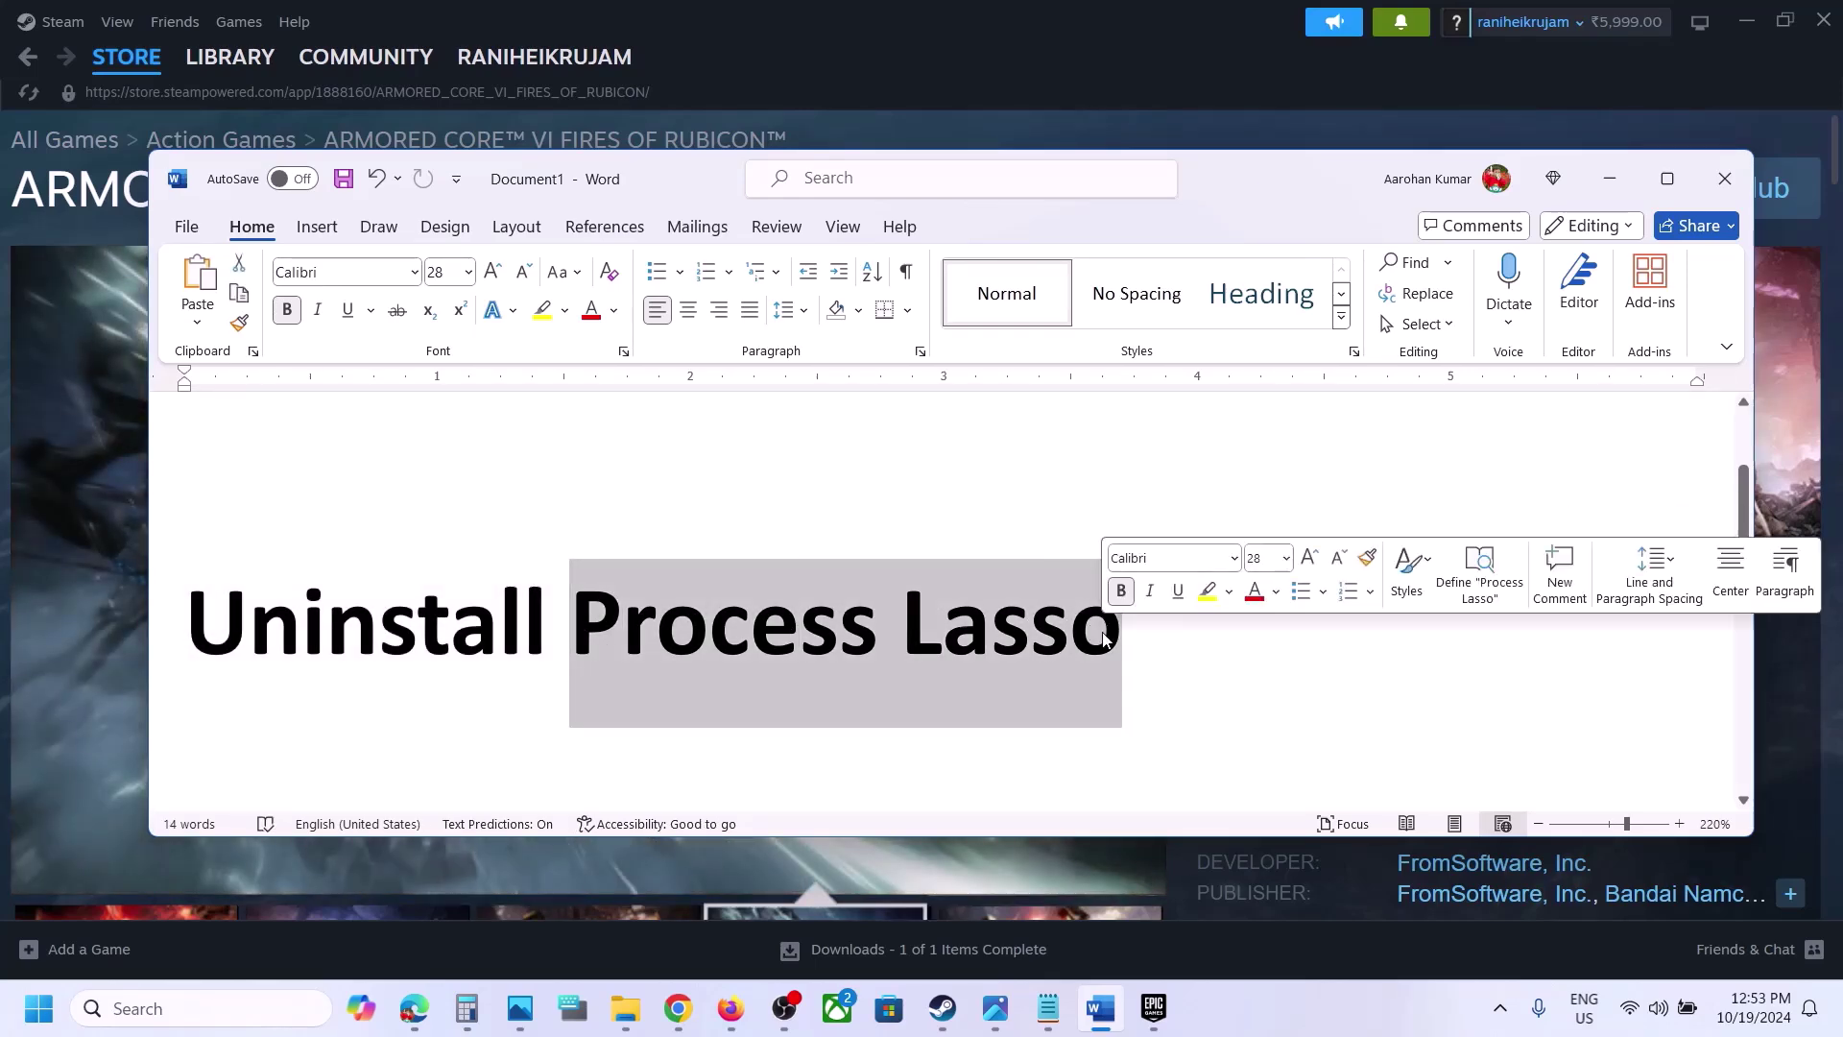
- Show the Windows power options for restarting the PC, dismiss them, and return to the notes
key(super)
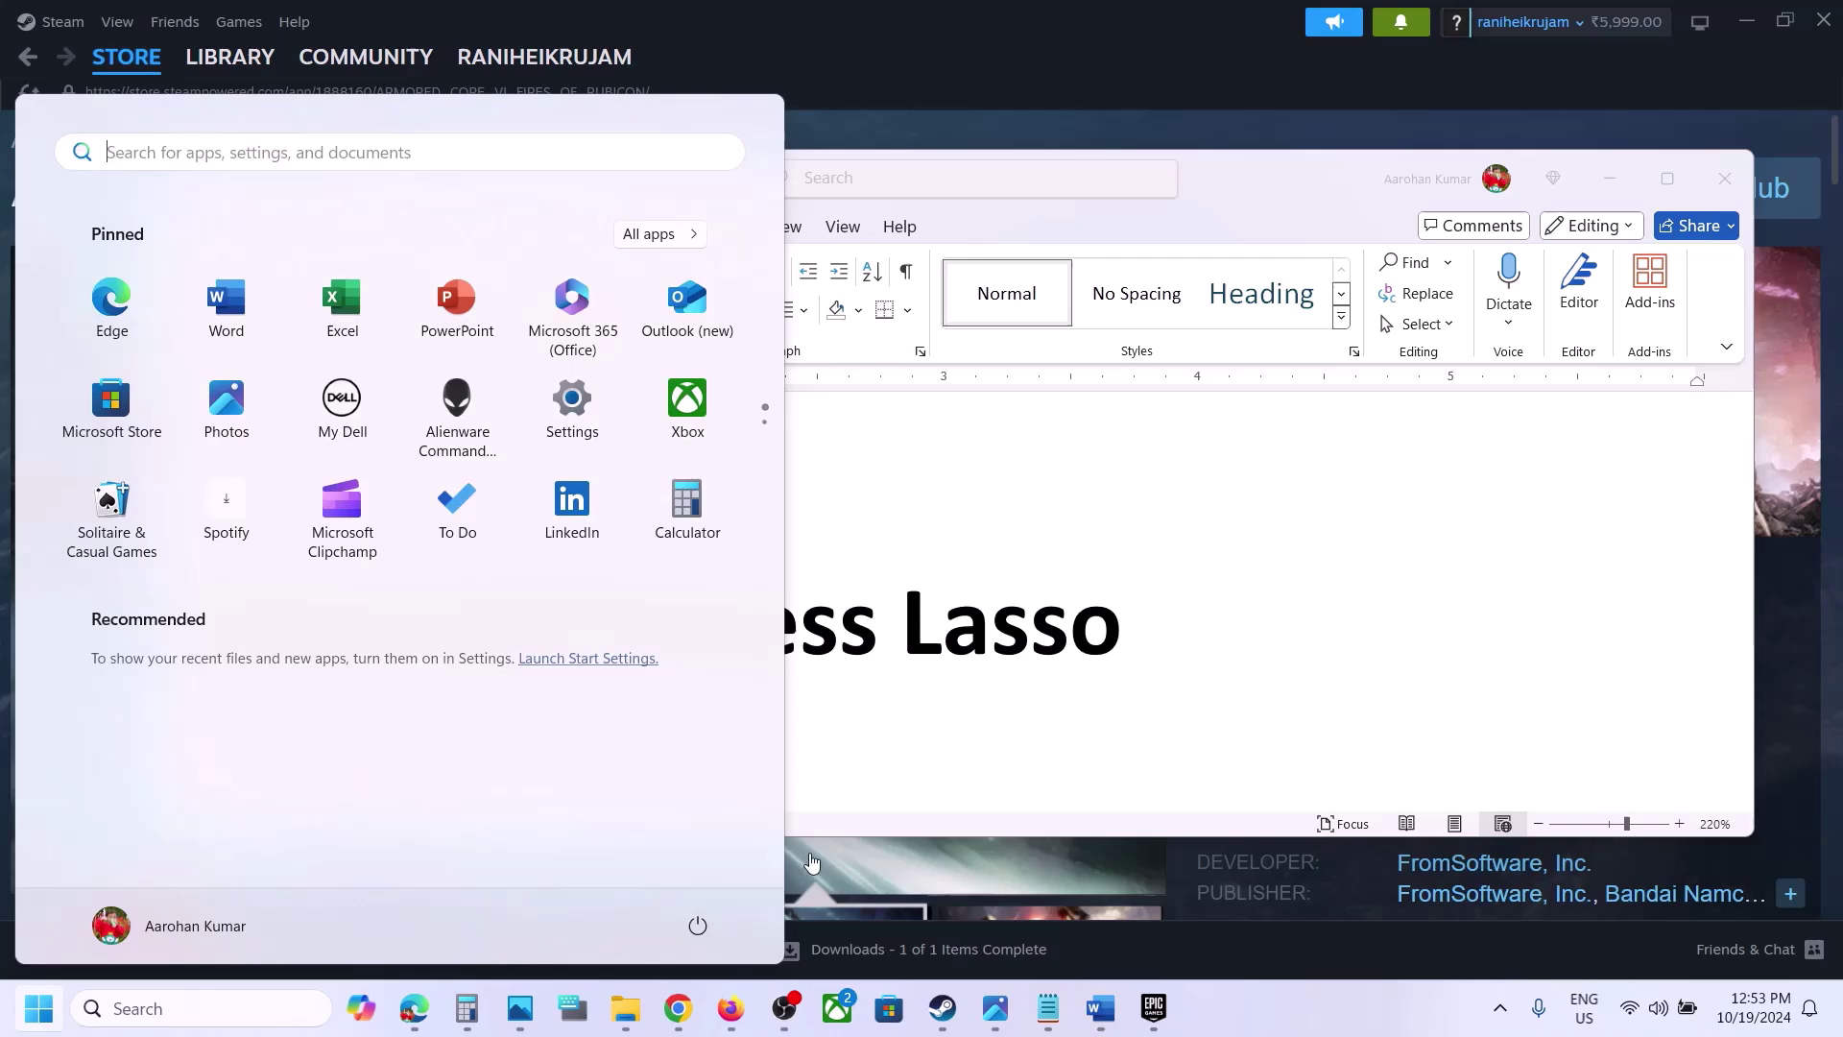
click(698, 924)
key(Escape)
click(1087, 672)
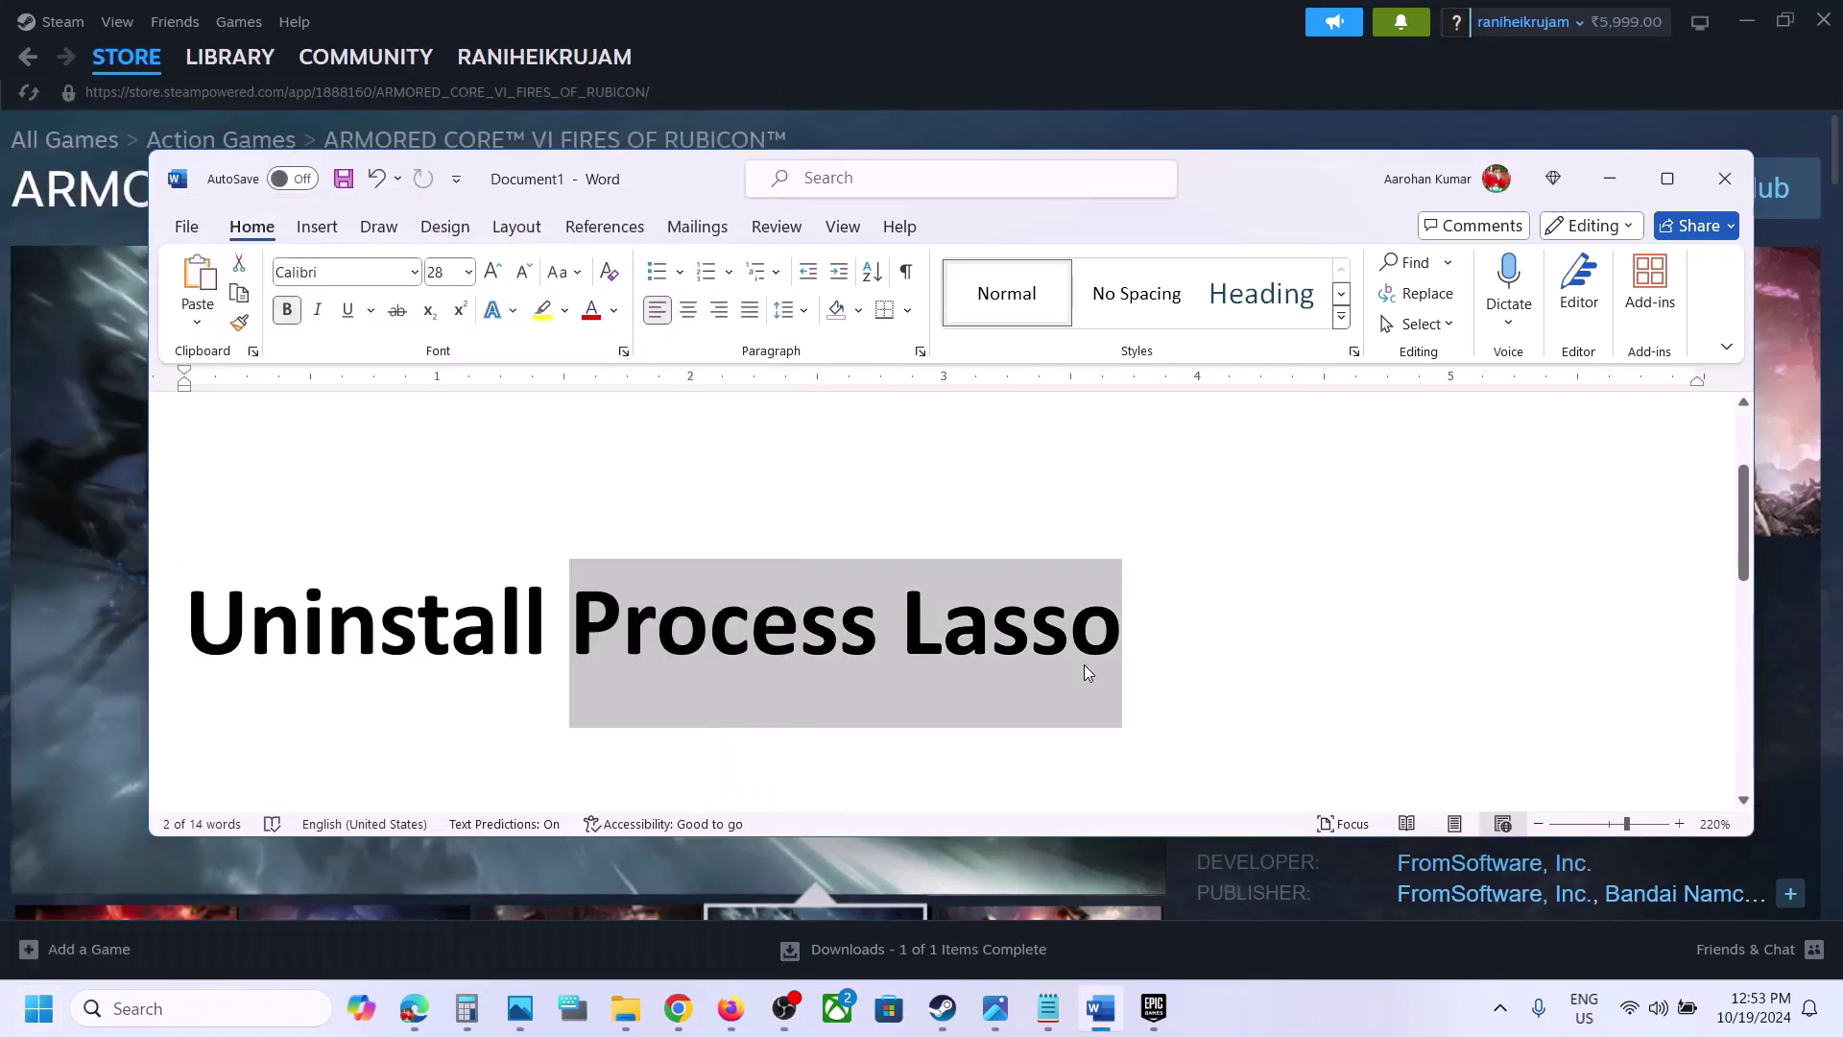
- Highlight the "Set Windows resolution to 1920x1080" line in the notes
scroll(637, 670, down, 2)
scroll(639, 670, down, 2)
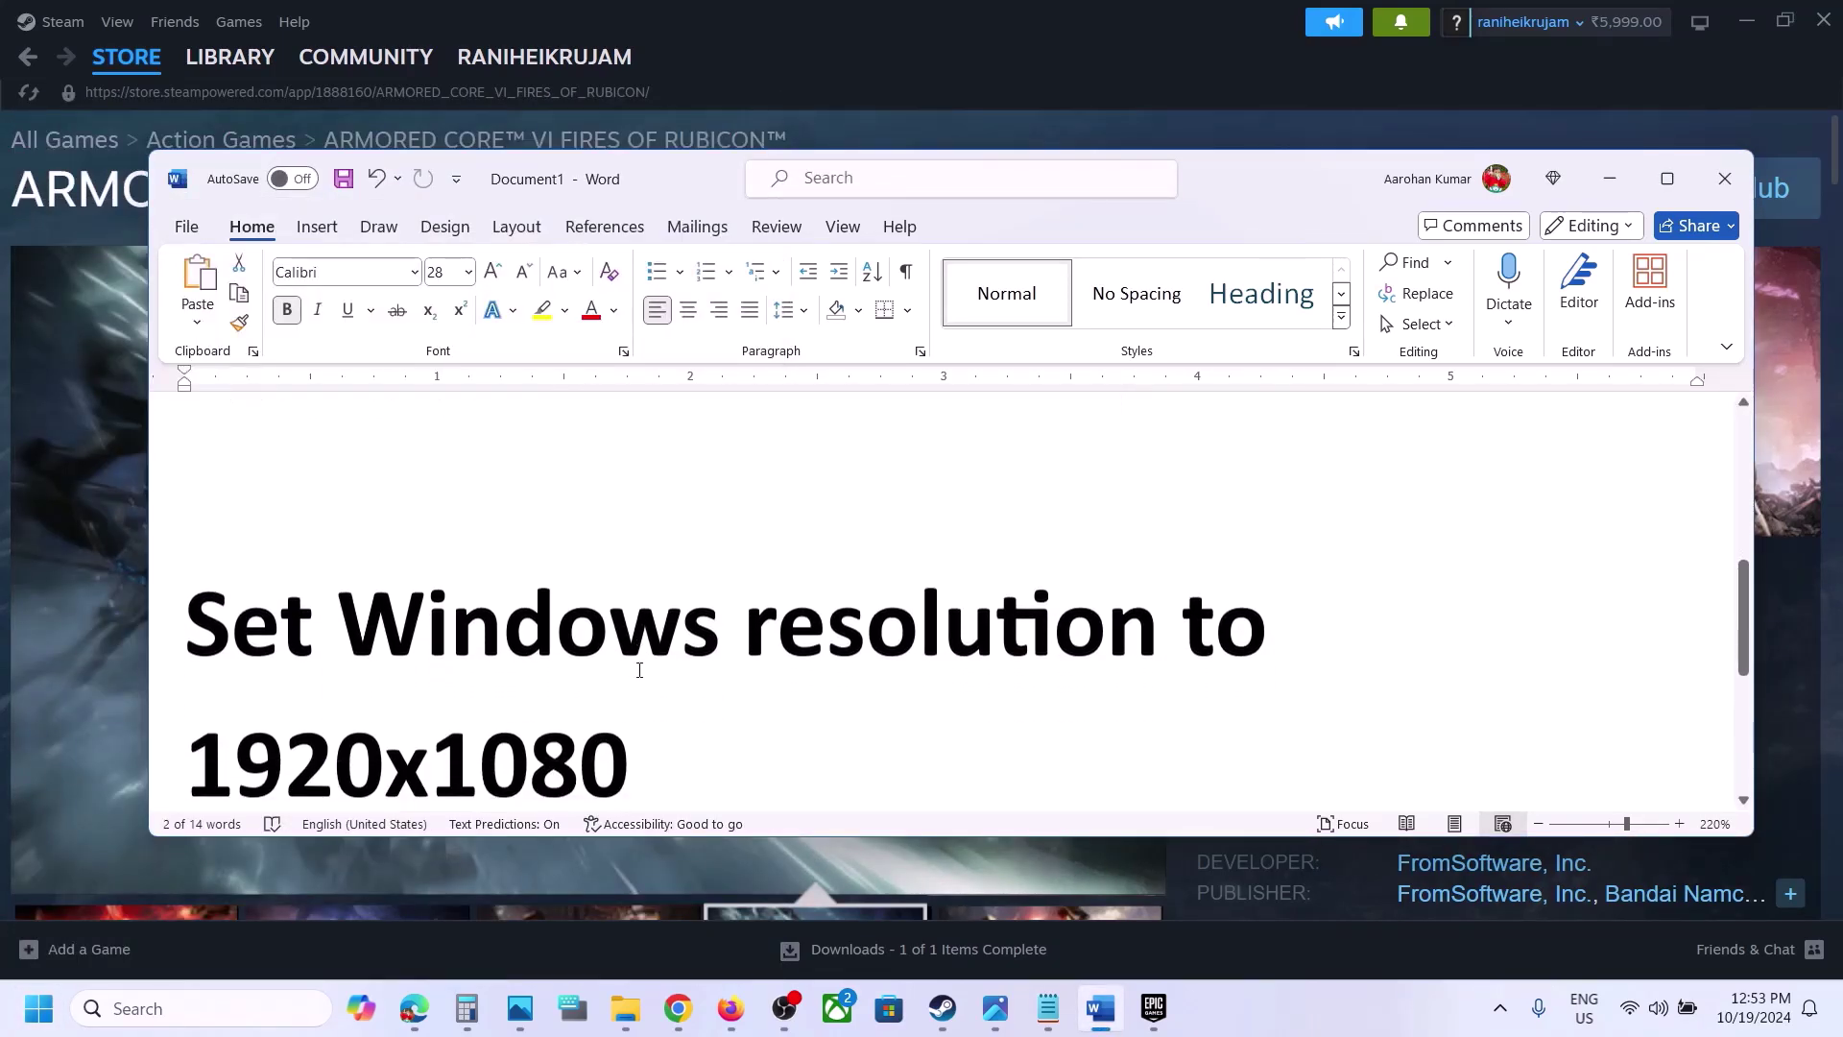
drag(210, 606, 749, 711)
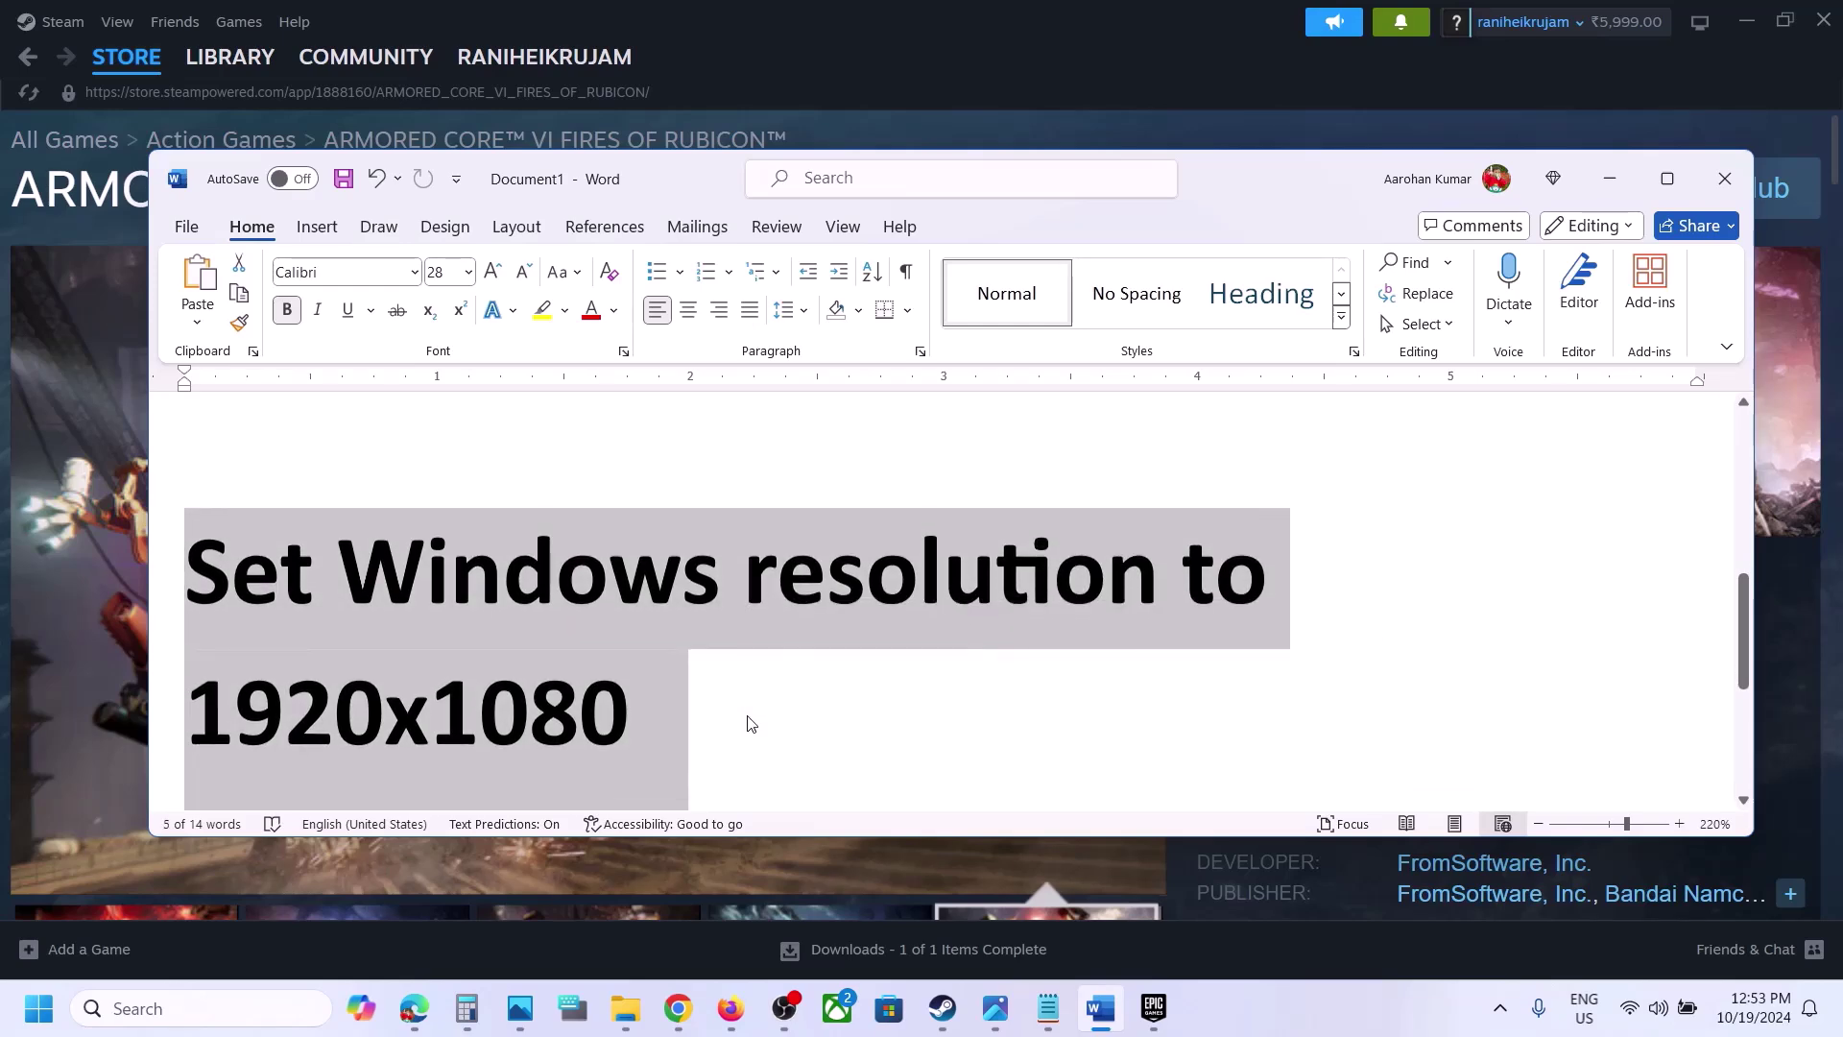
- Open the Windows display settings and show the available display resolutions
key(super+i)
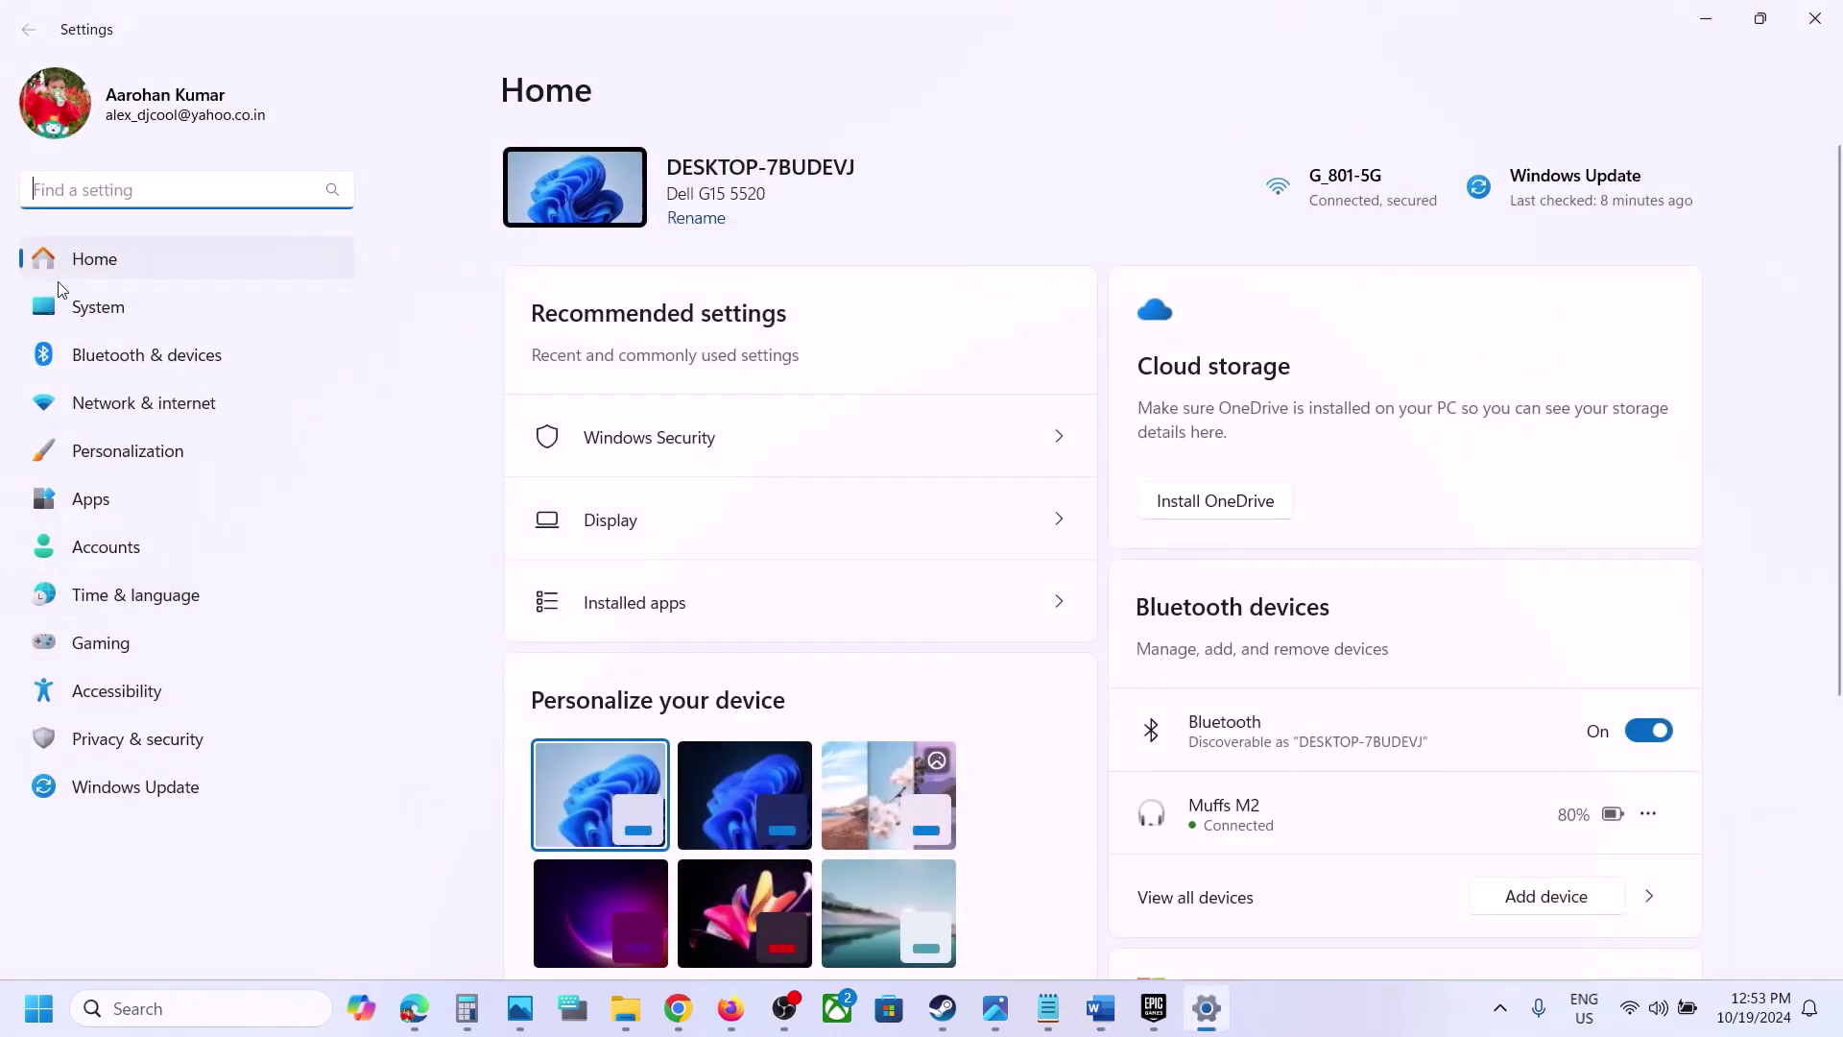
click(92, 306)
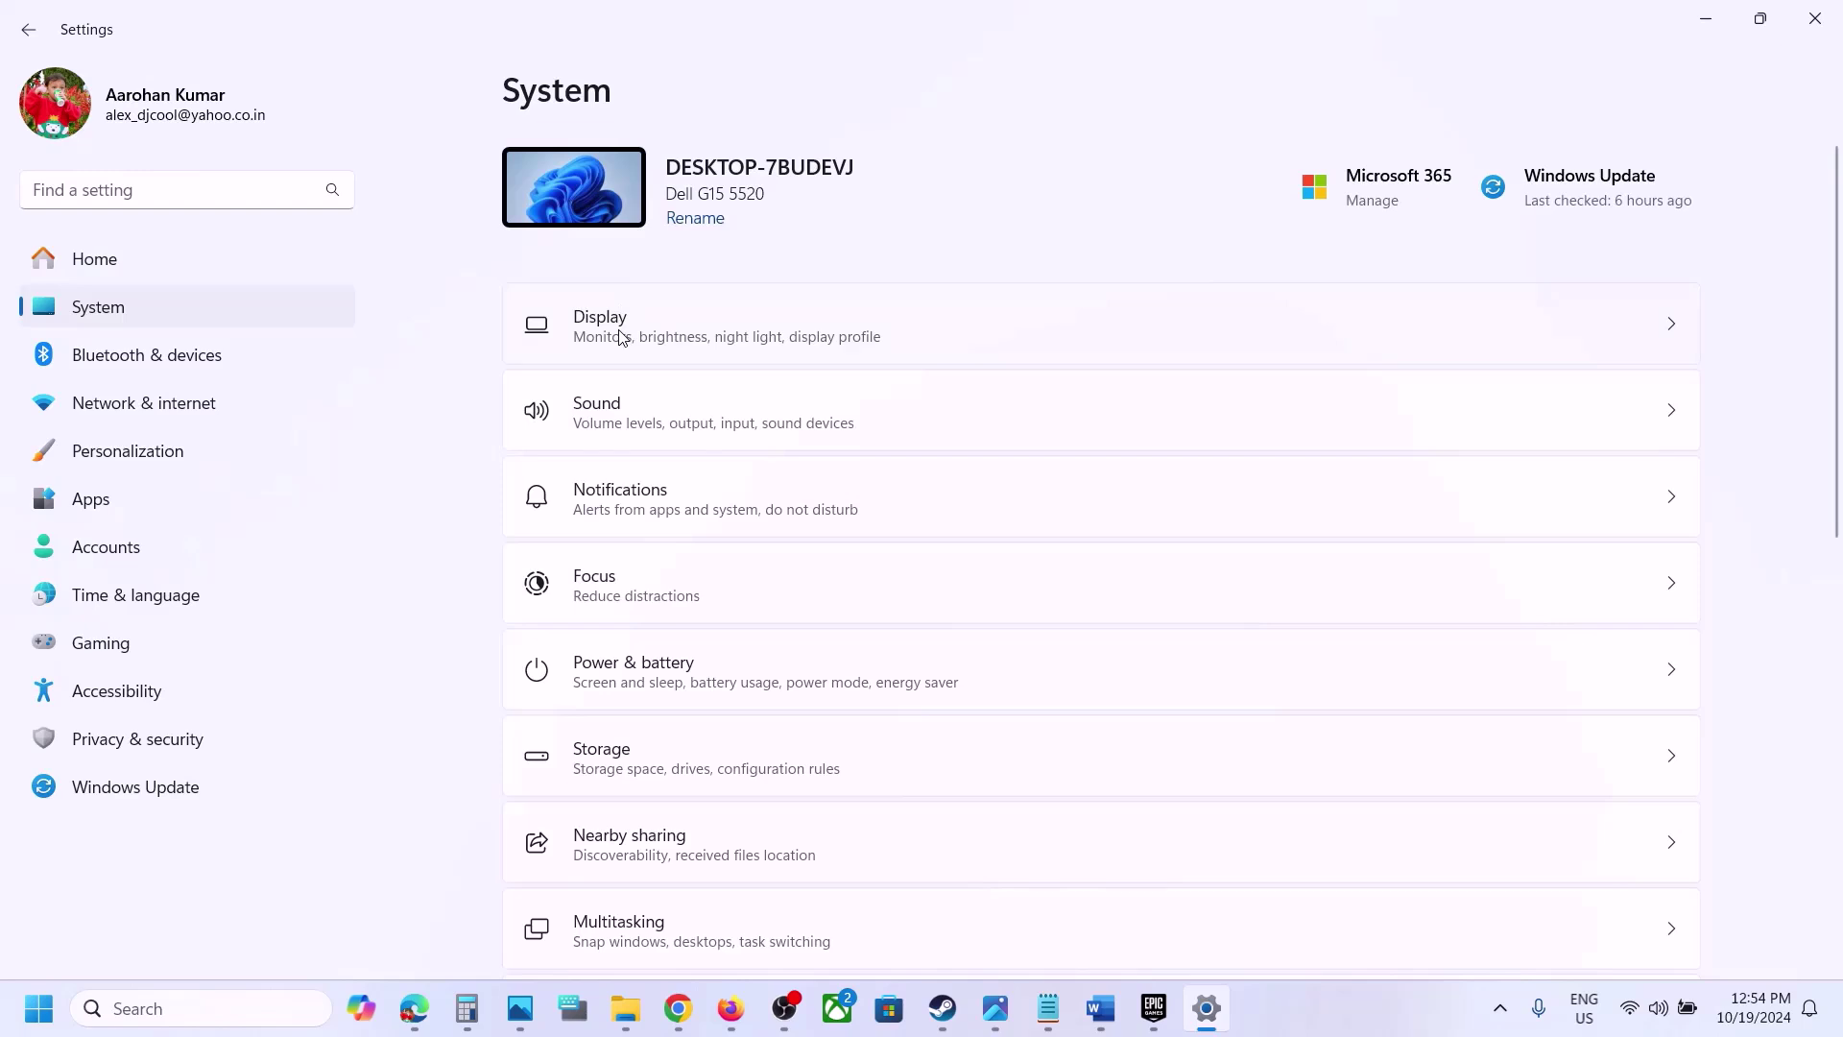
click(620, 336)
scroll(1159, 514, down, 2)
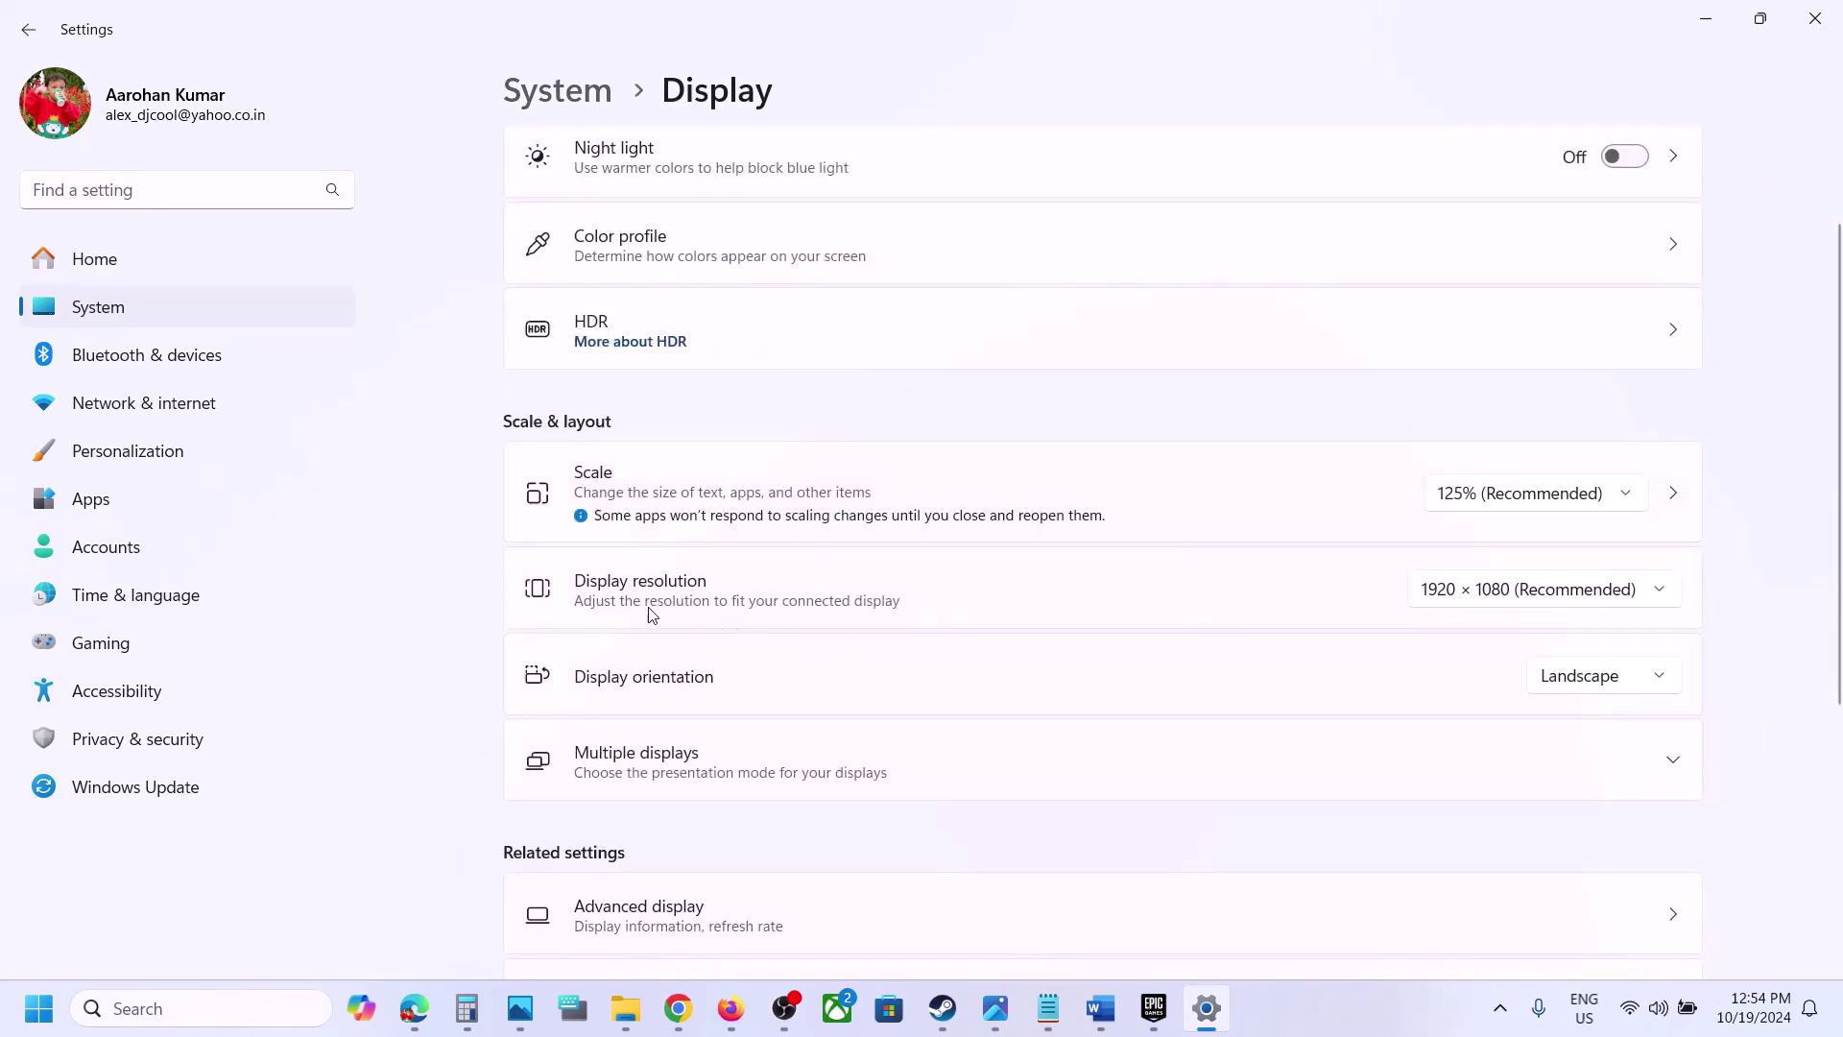
click(1555, 589)
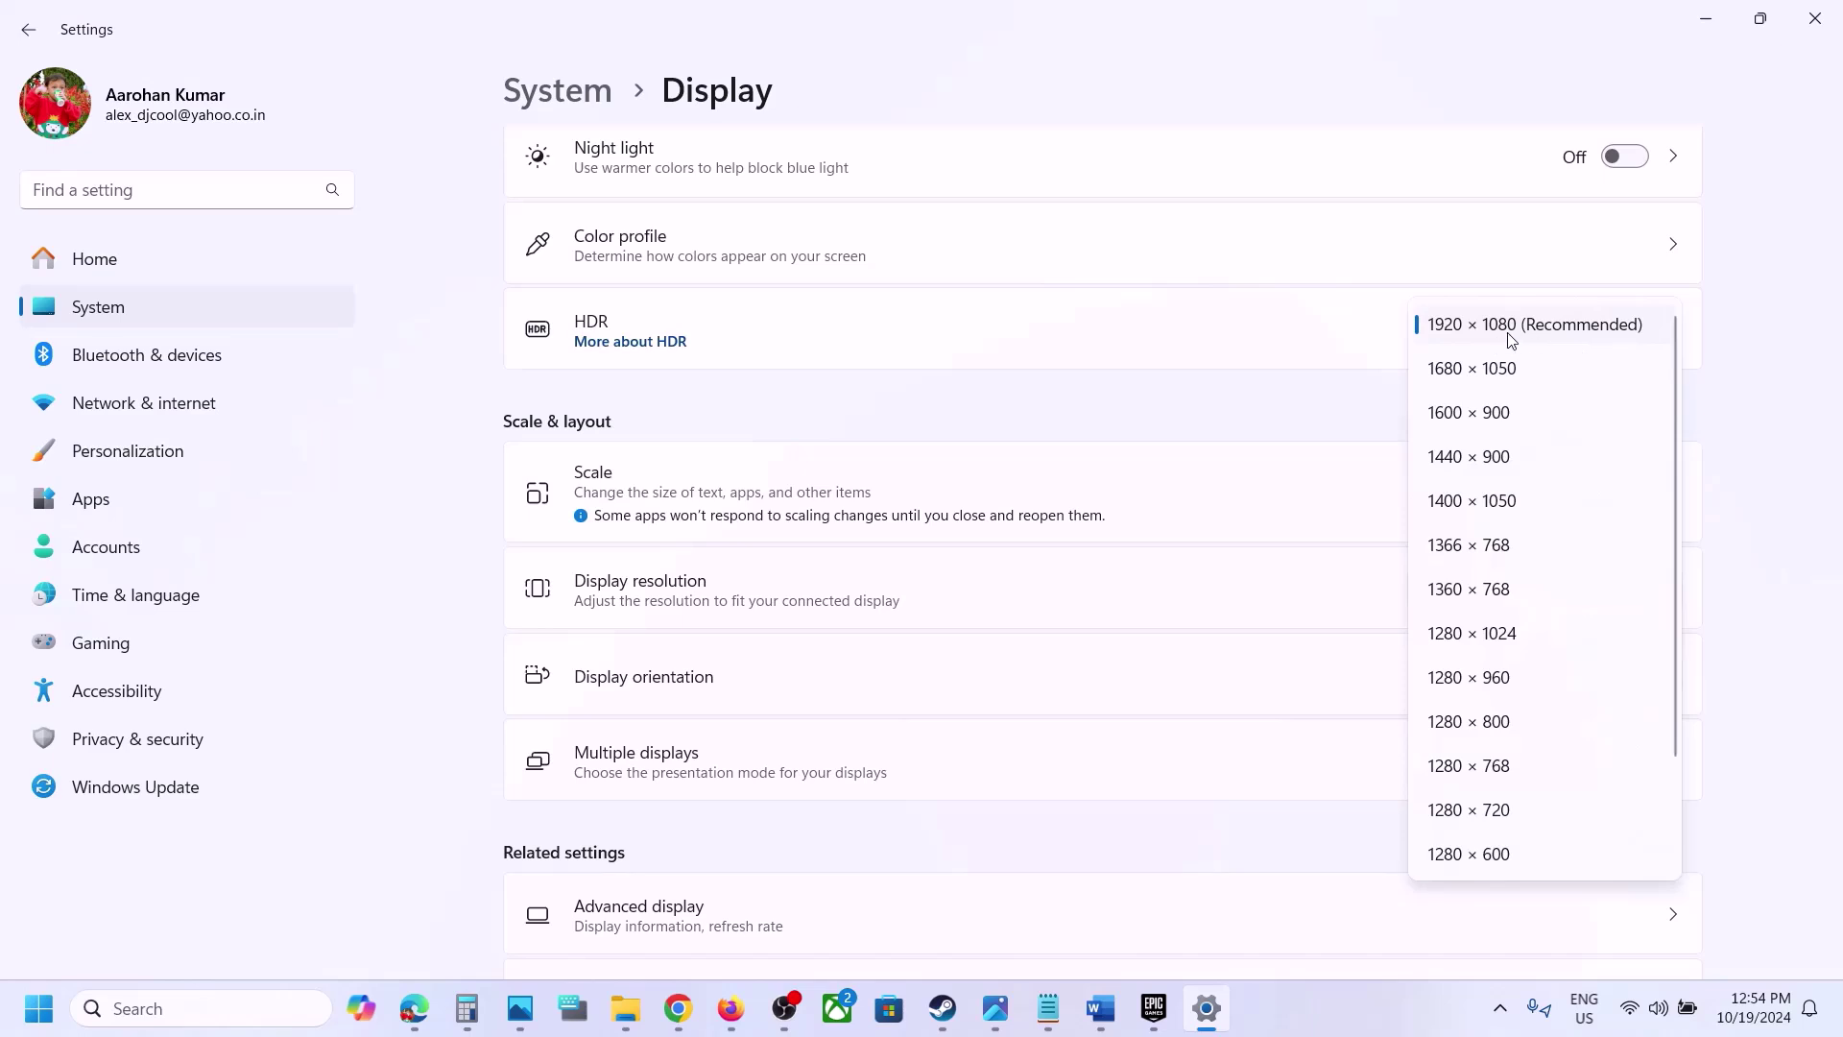
- Return to the Word notes and highlight the "Update Epic Games Launcher" line
click(1100, 1008)
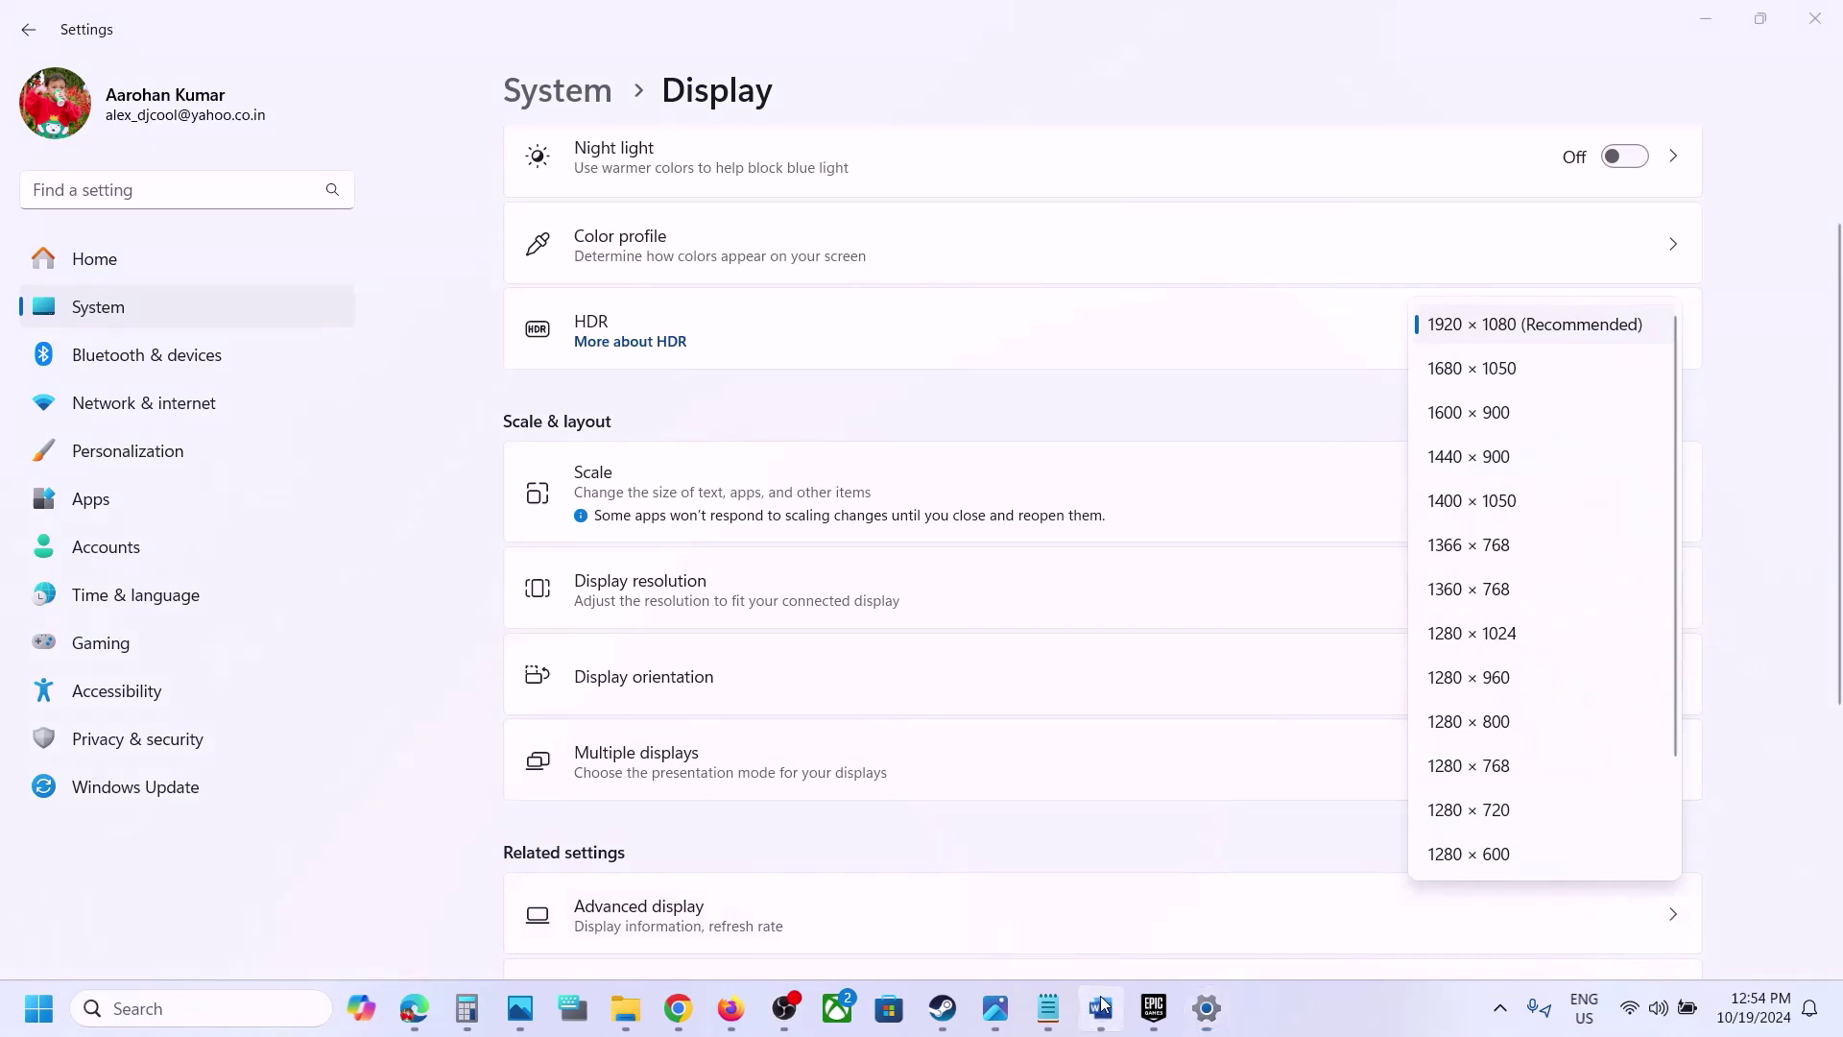
scroll(908, 642, down, 3)
scroll(909, 641, down, 2)
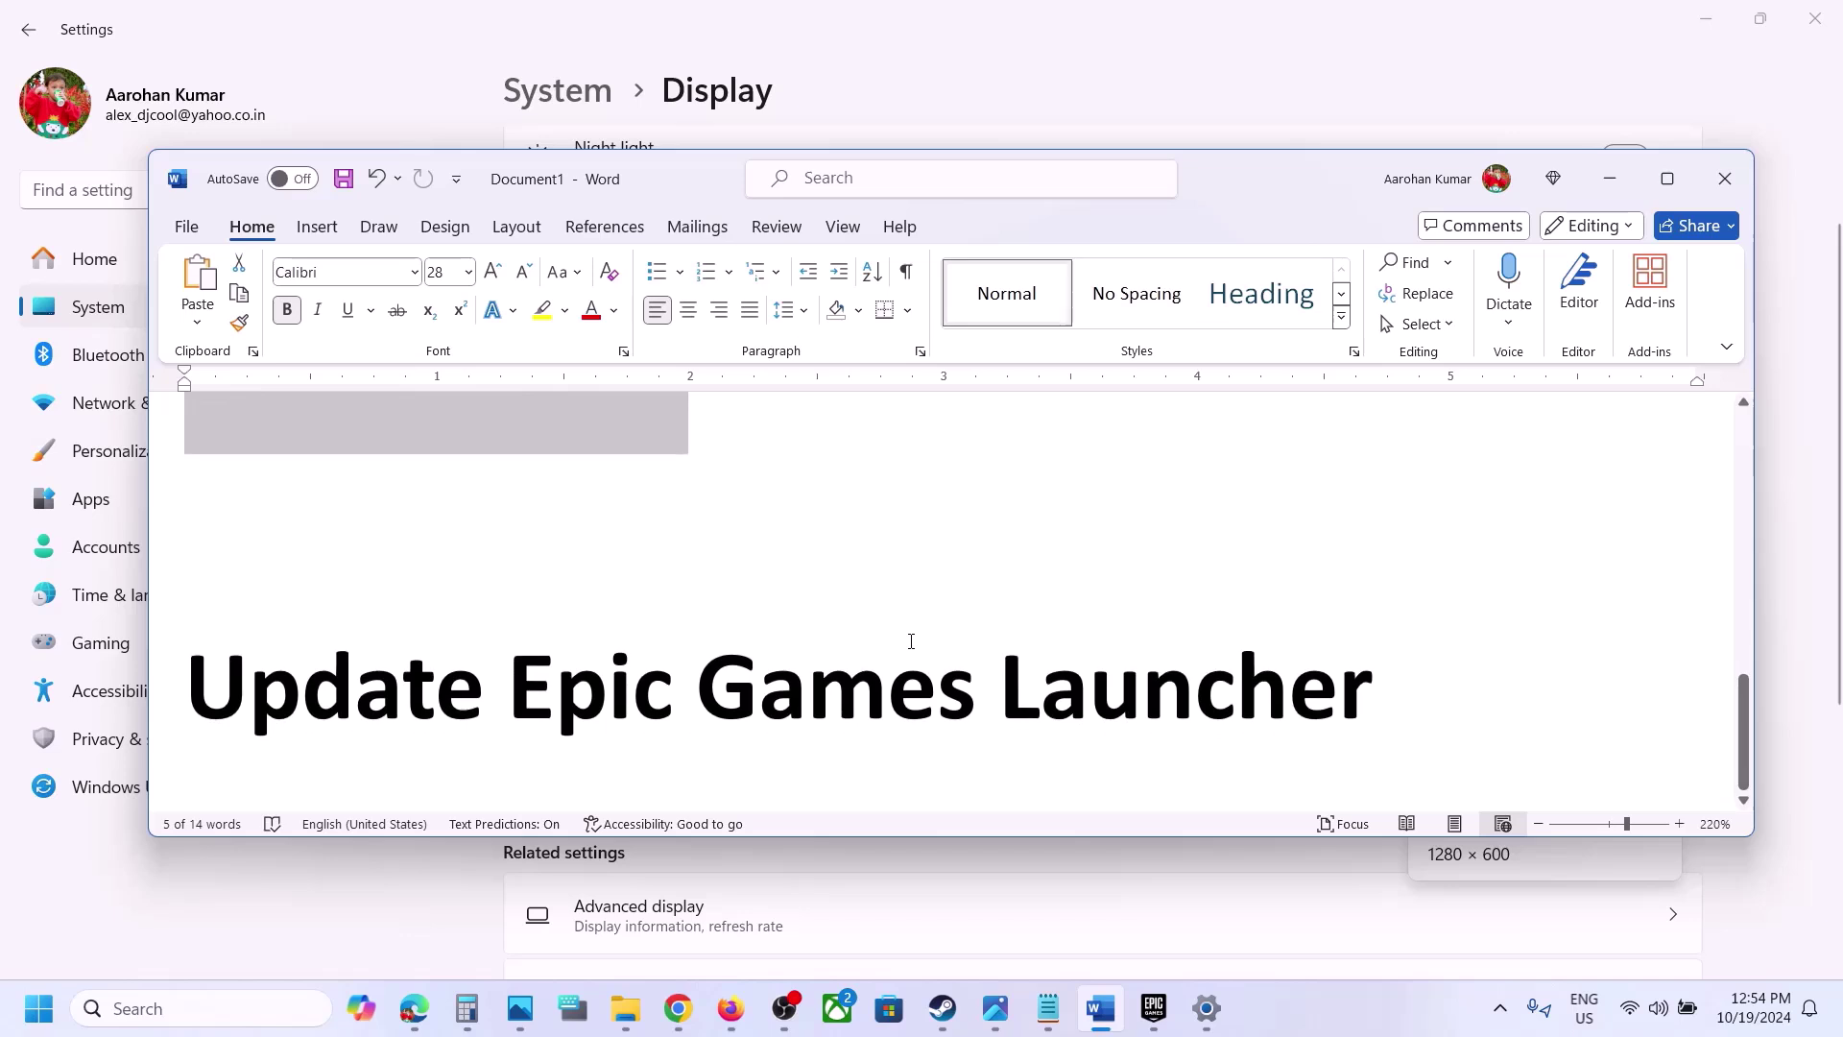
drag(218, 698, 1387, 701)
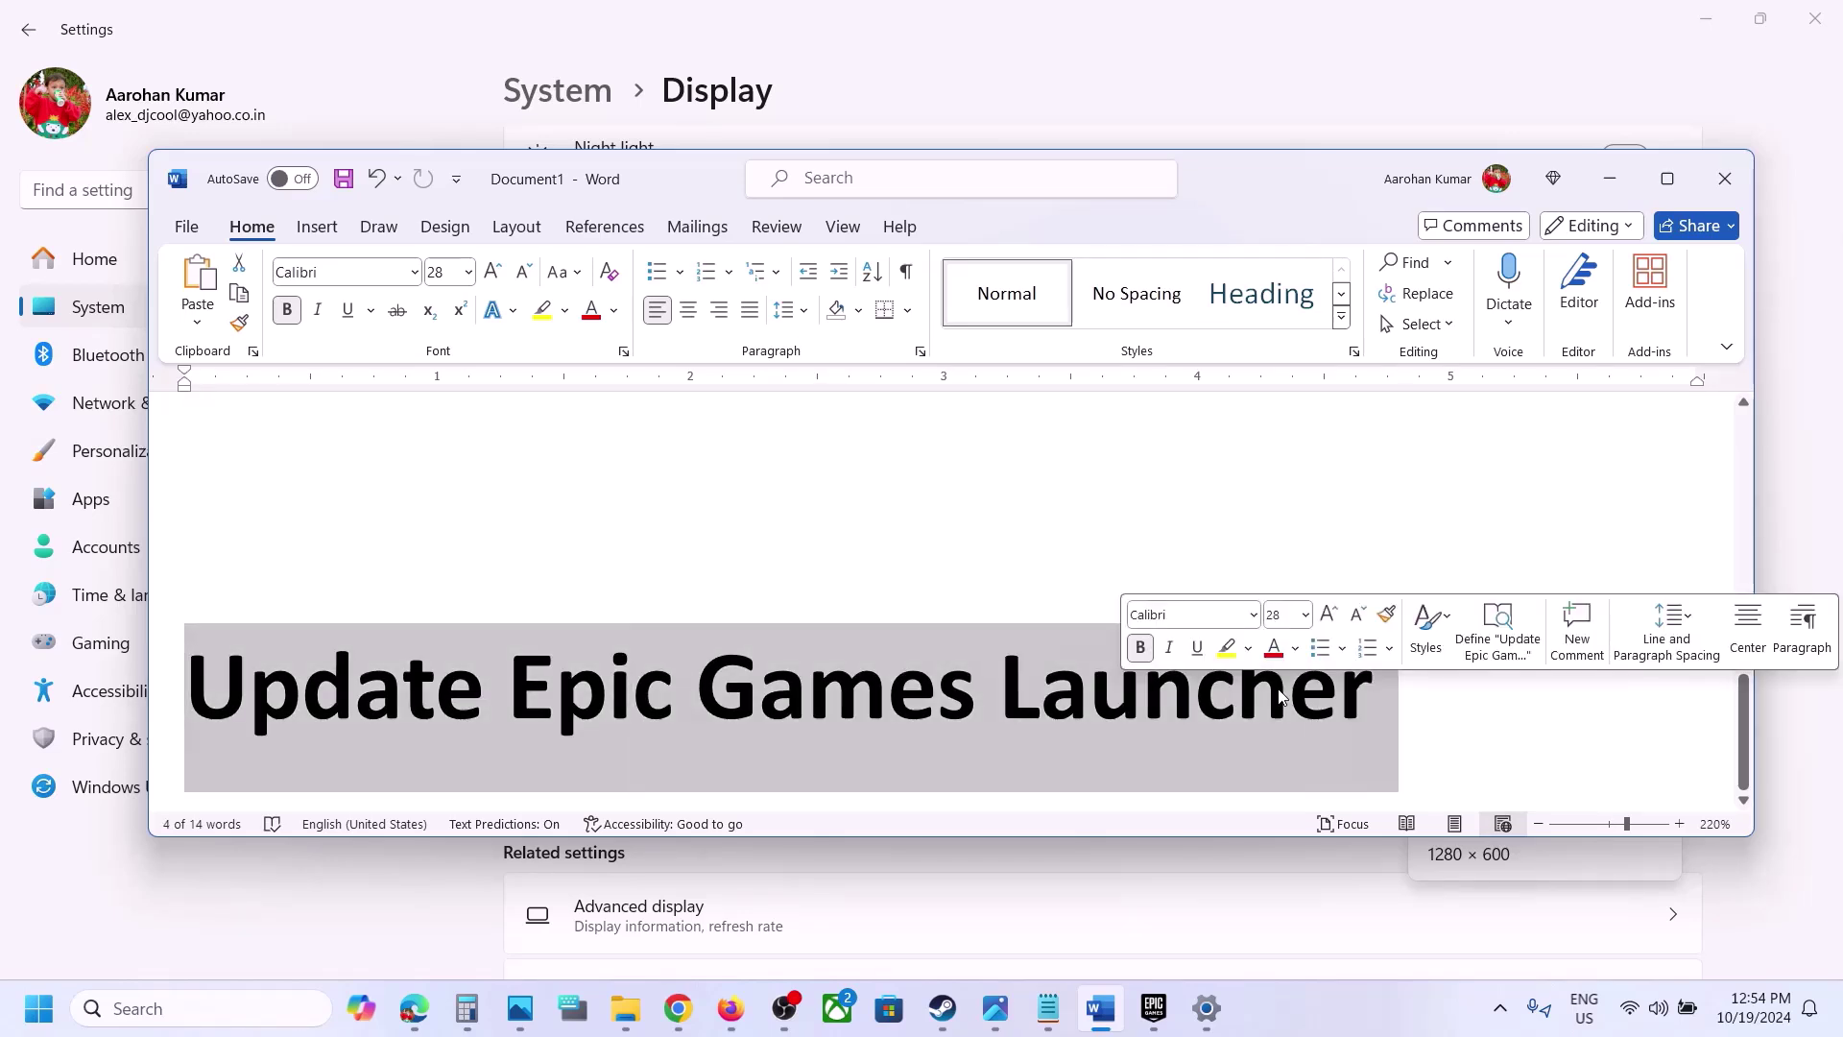
- Switch to Epic Games Launcher, open its settings, and view the saved Epic game launcher Update Option.jpg image
click(1154, 1018)
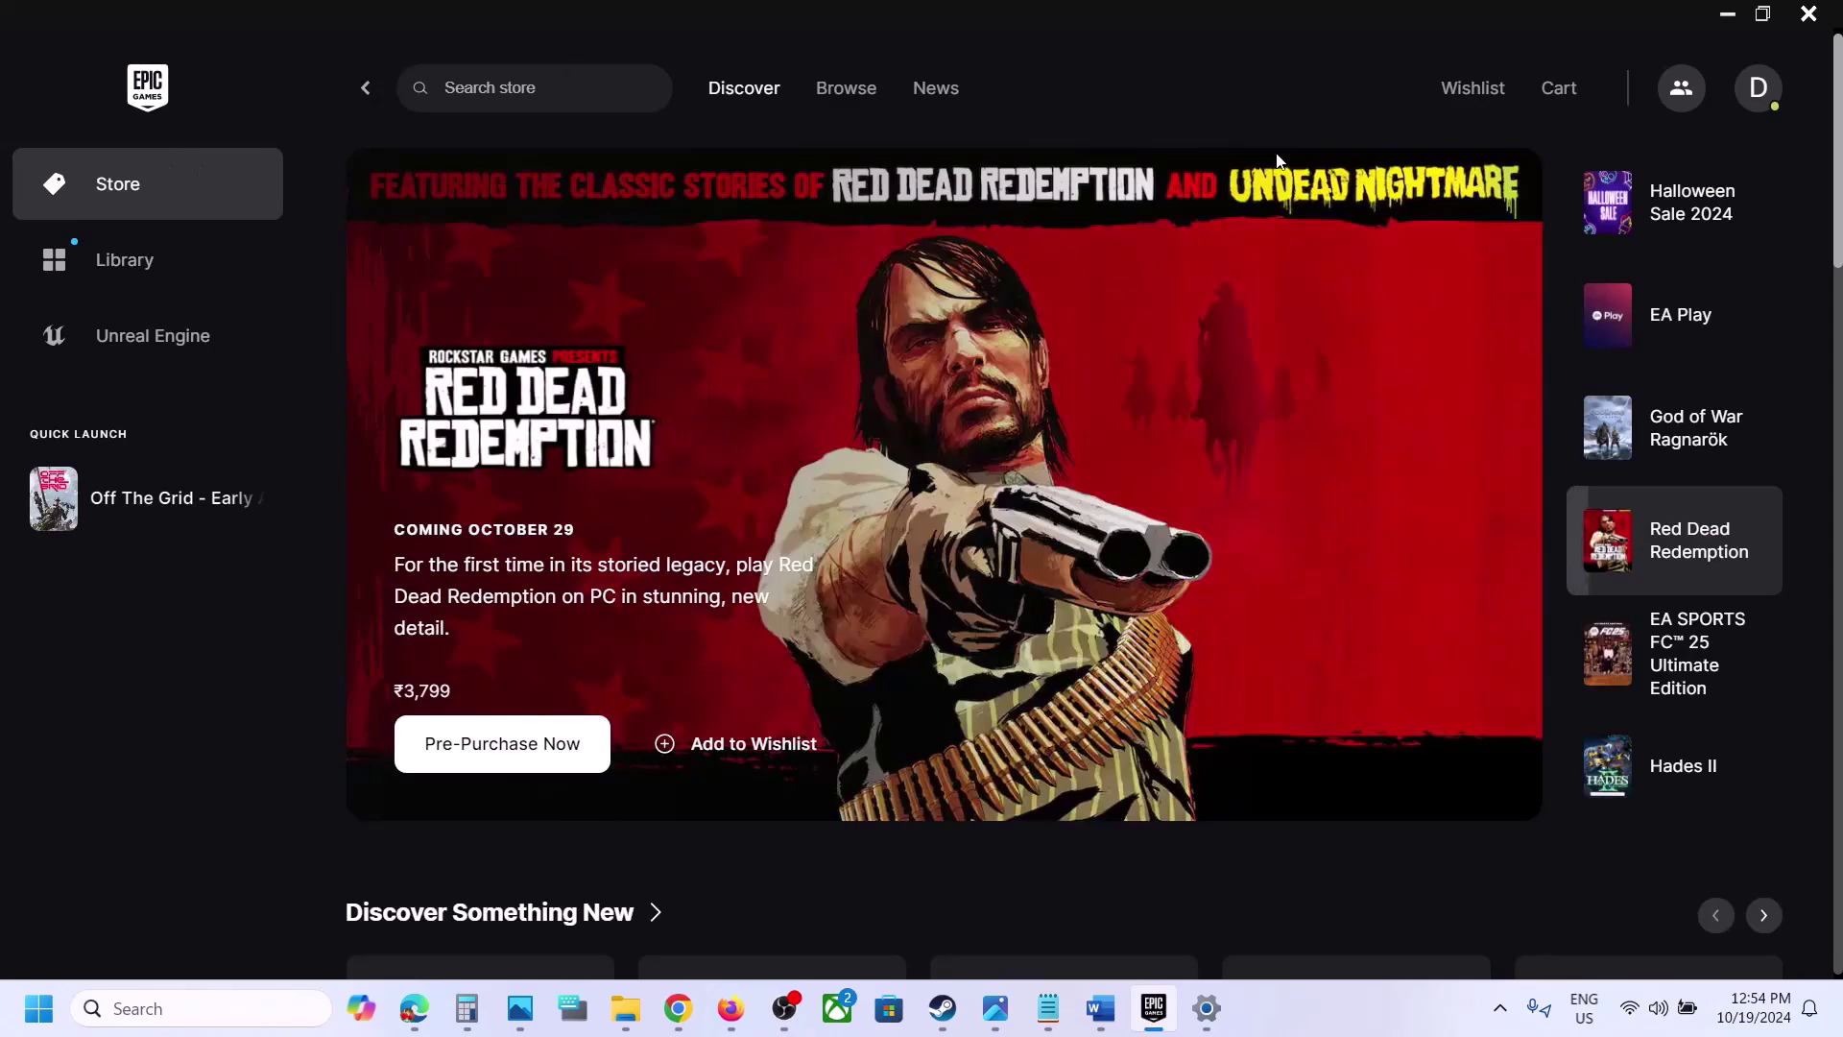
click(1758, 87)
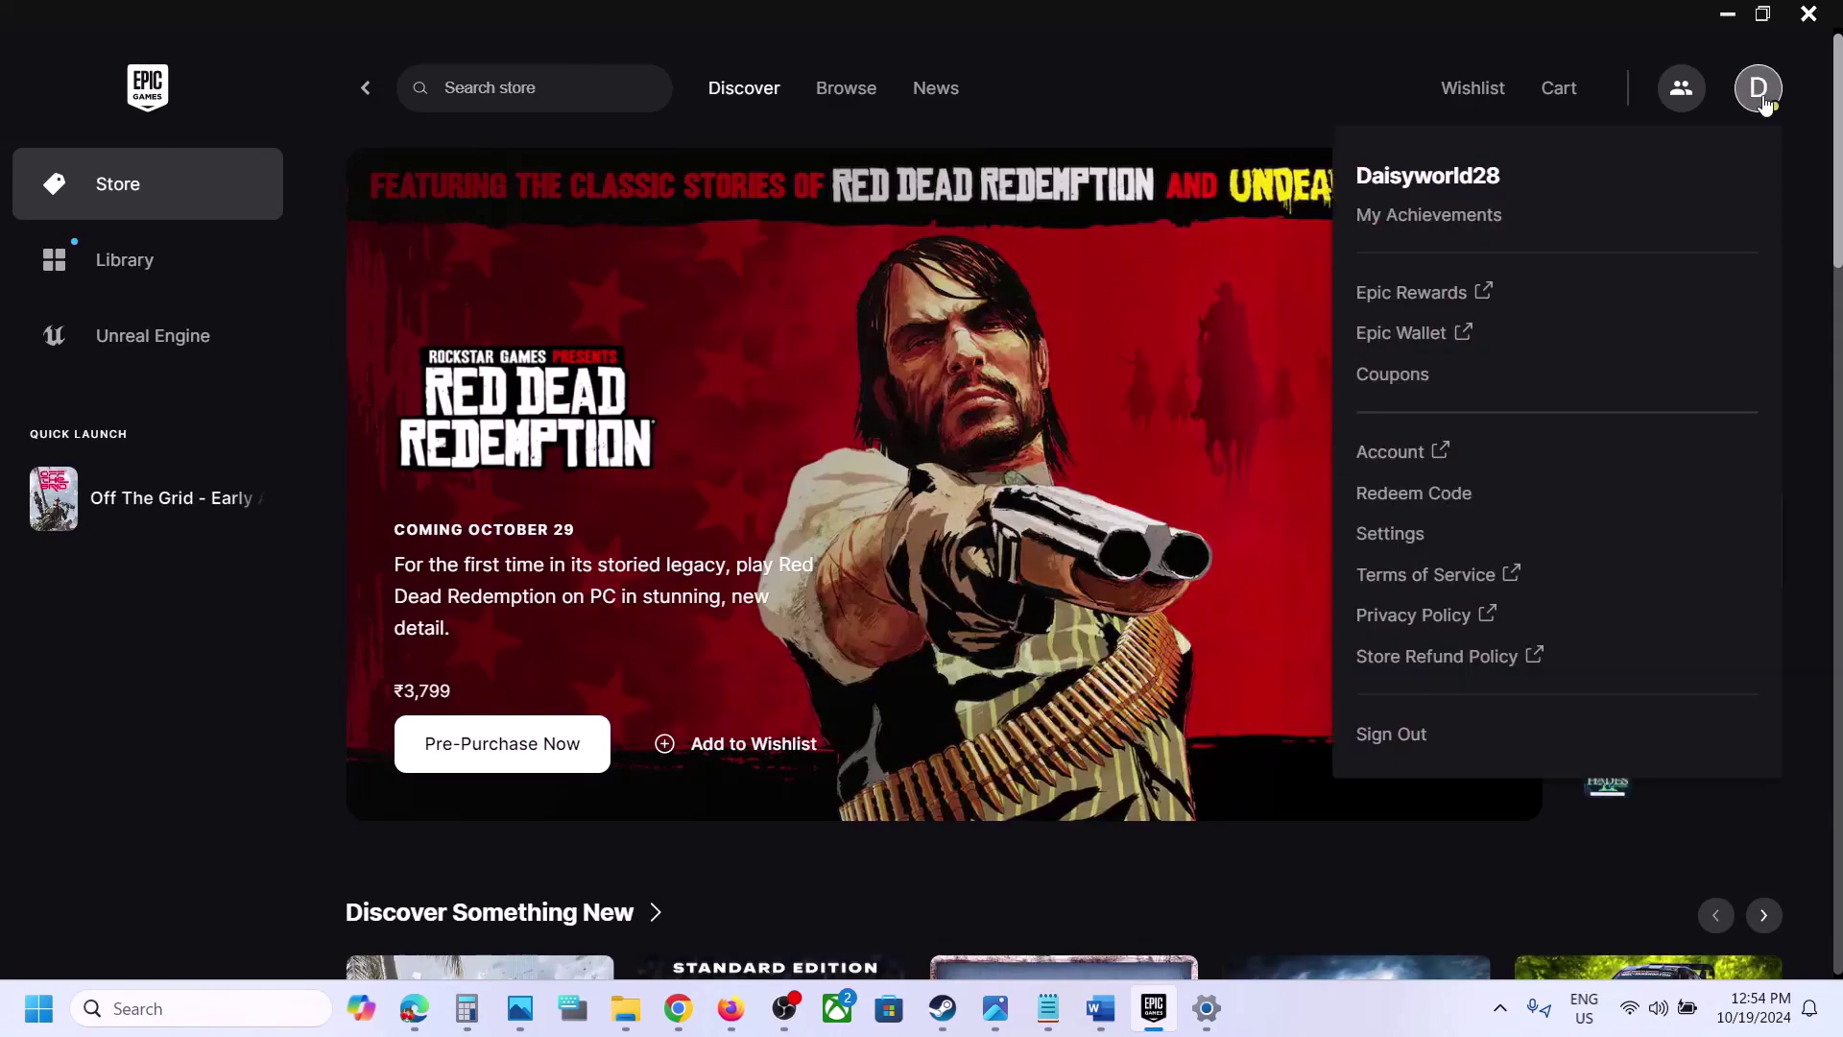
click(1391, 533)
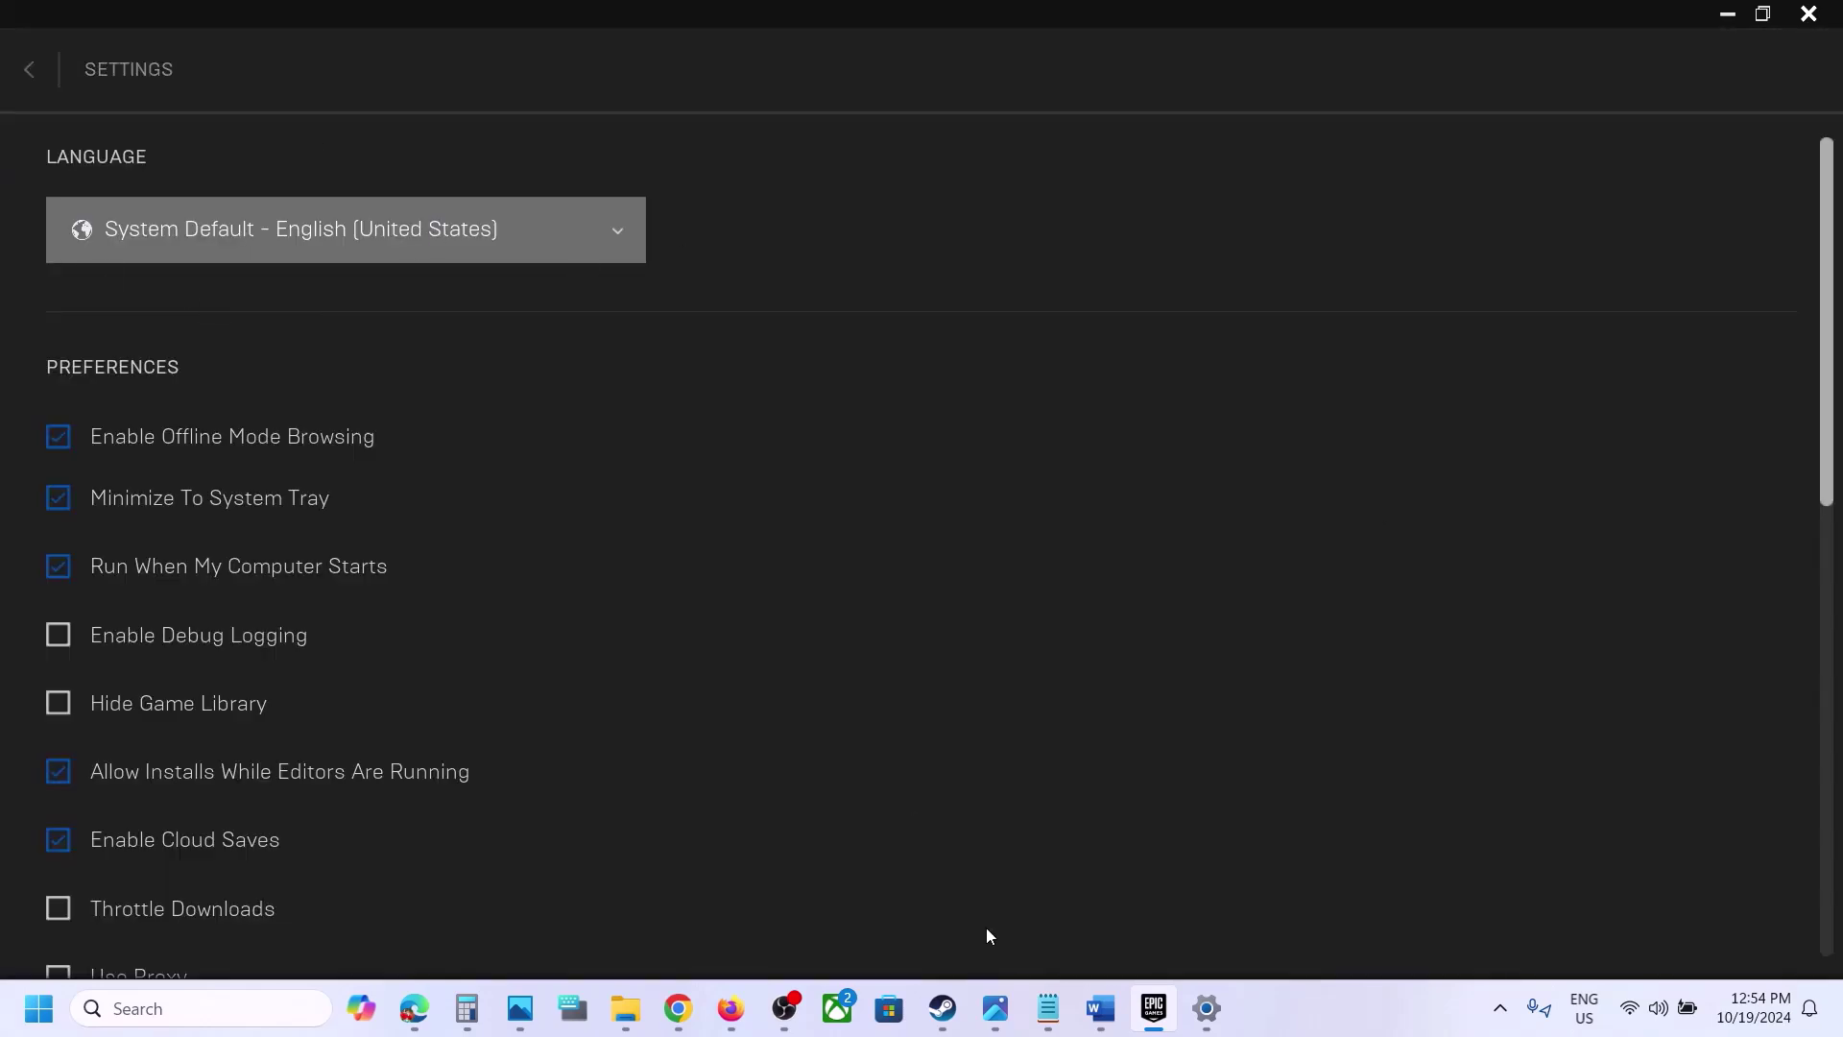
mouse_move(995, 1007)
click(1149, 918)
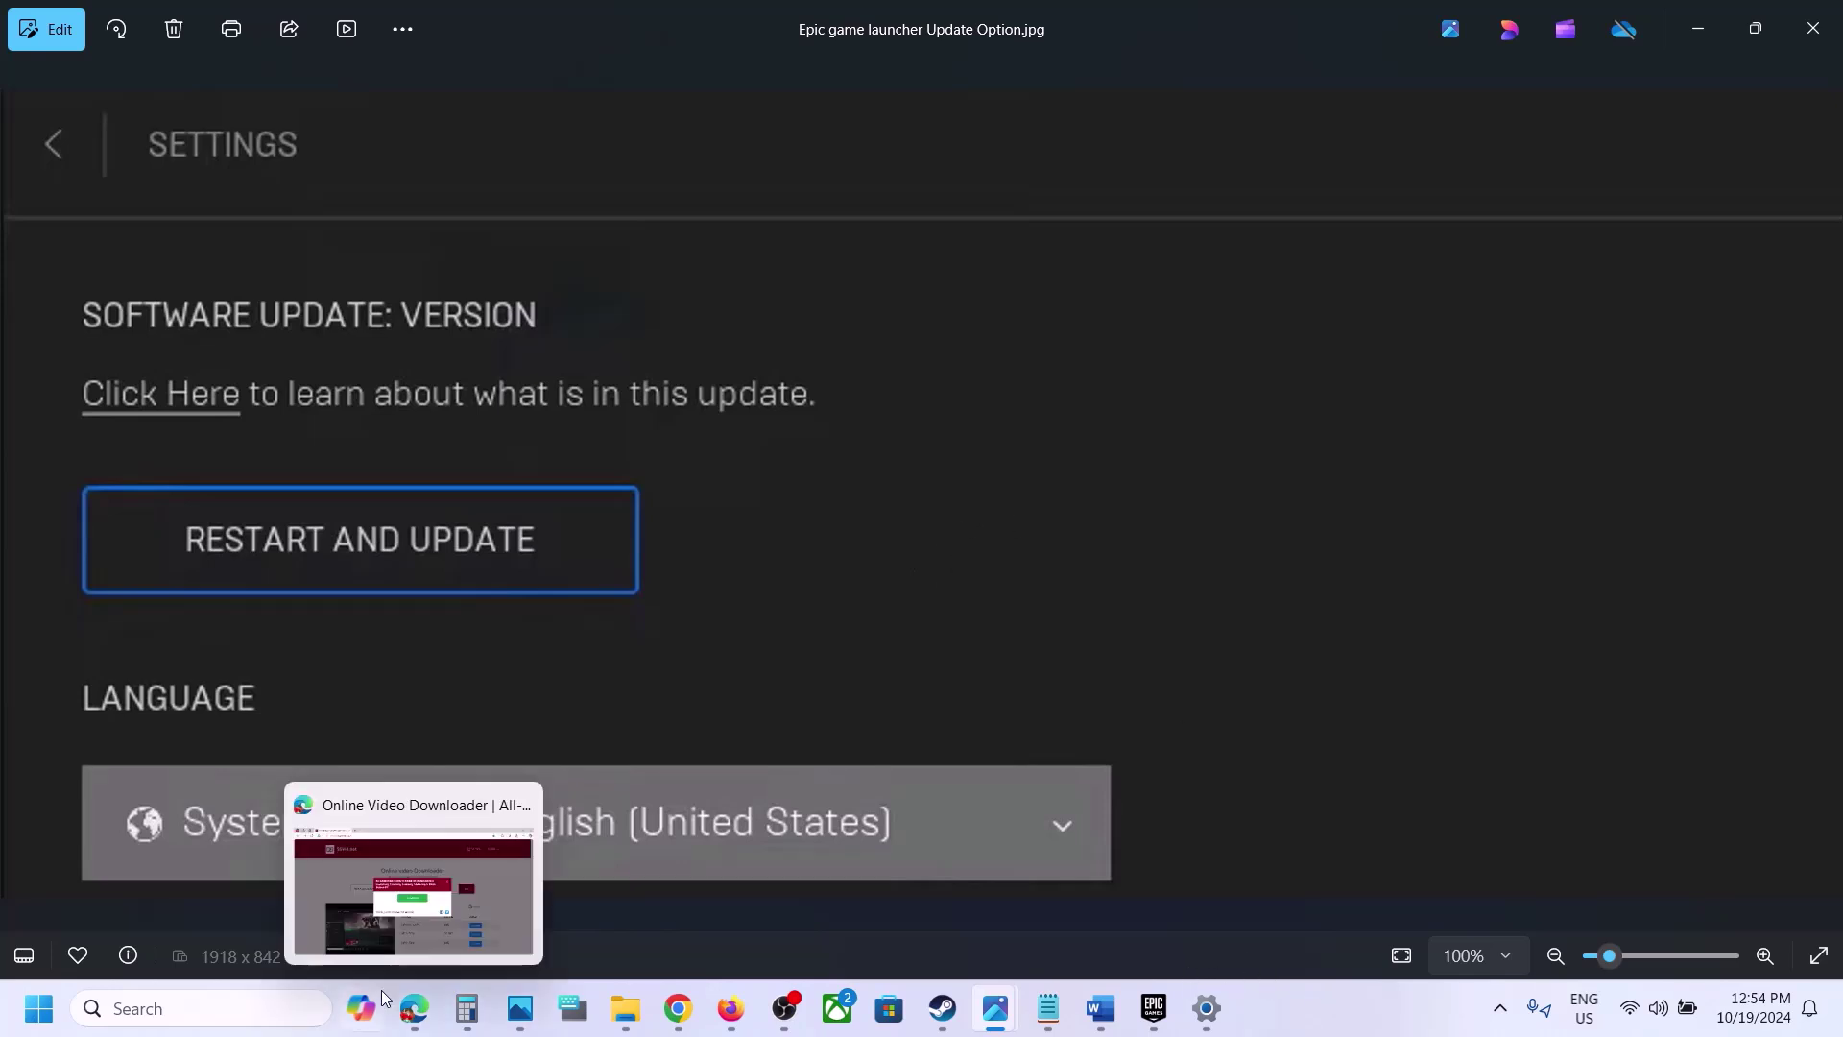
- Search Windows for "epic", show the uninstall option for Epic Games Launcher, and dismiss the results
click(189, 1006)
text(epic)
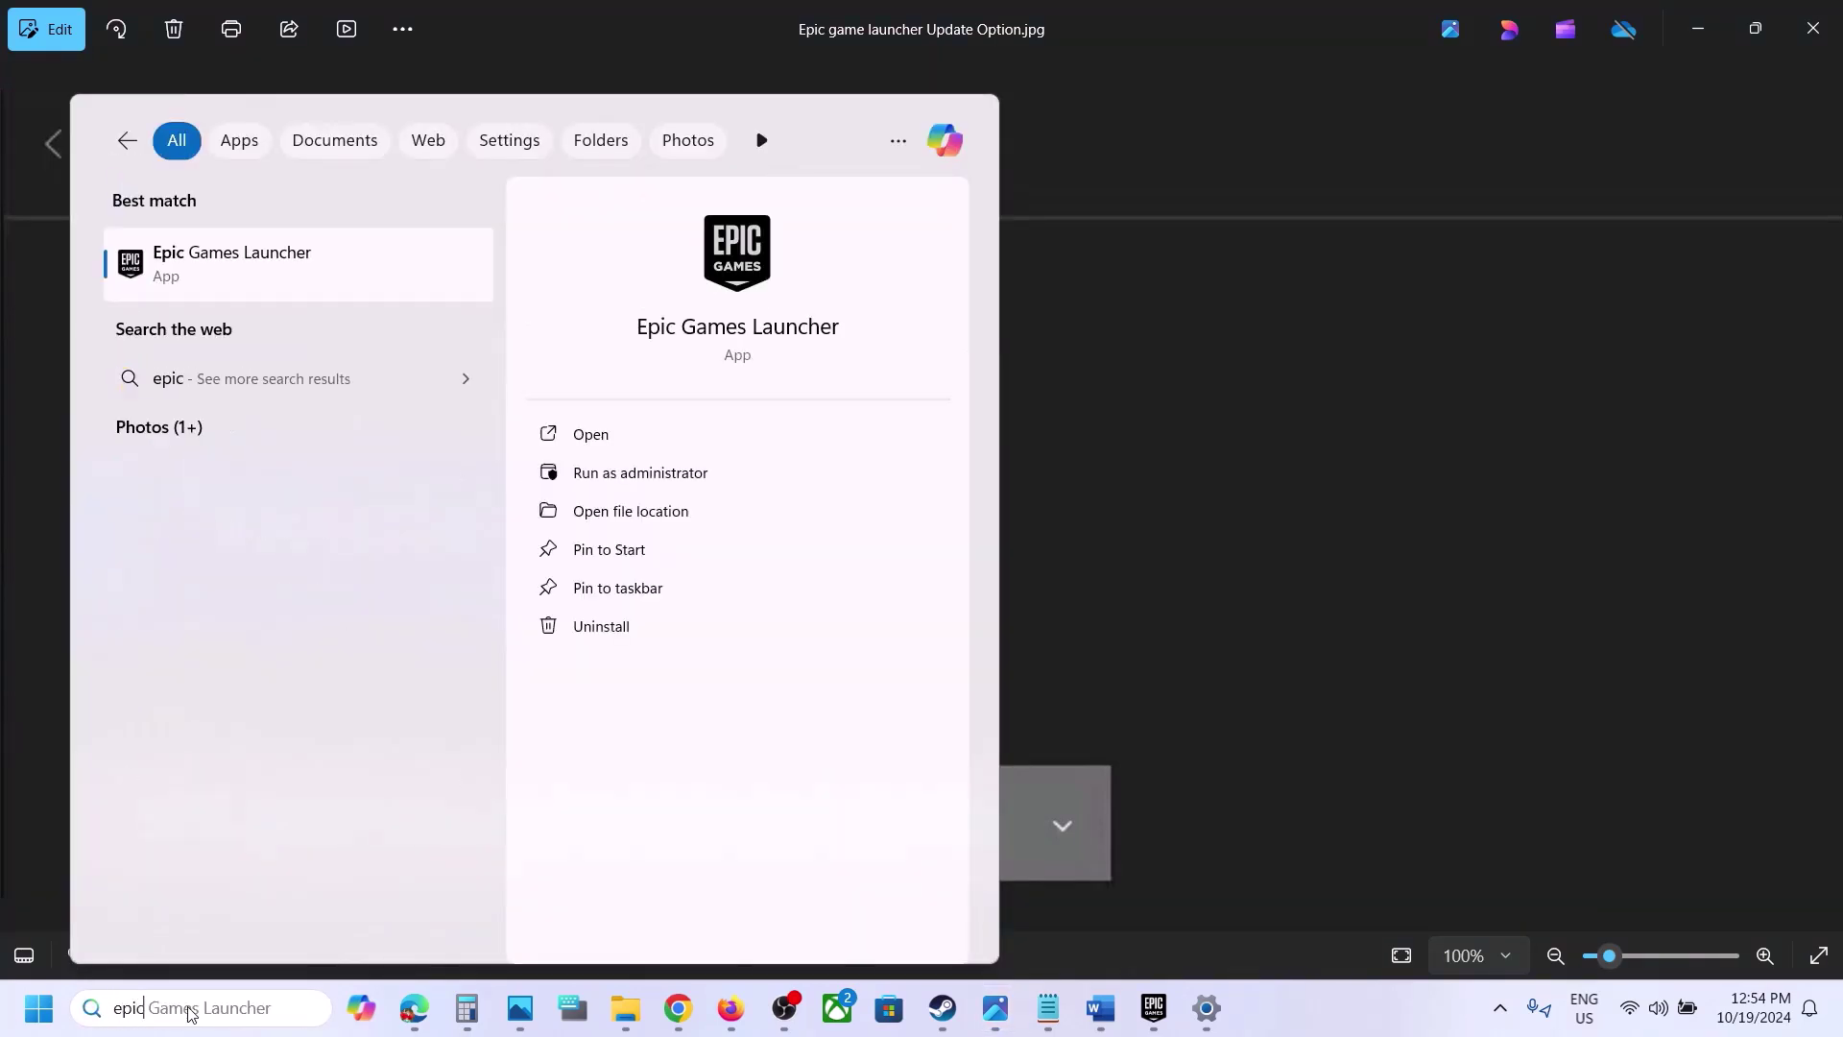
right_click(240, 274)
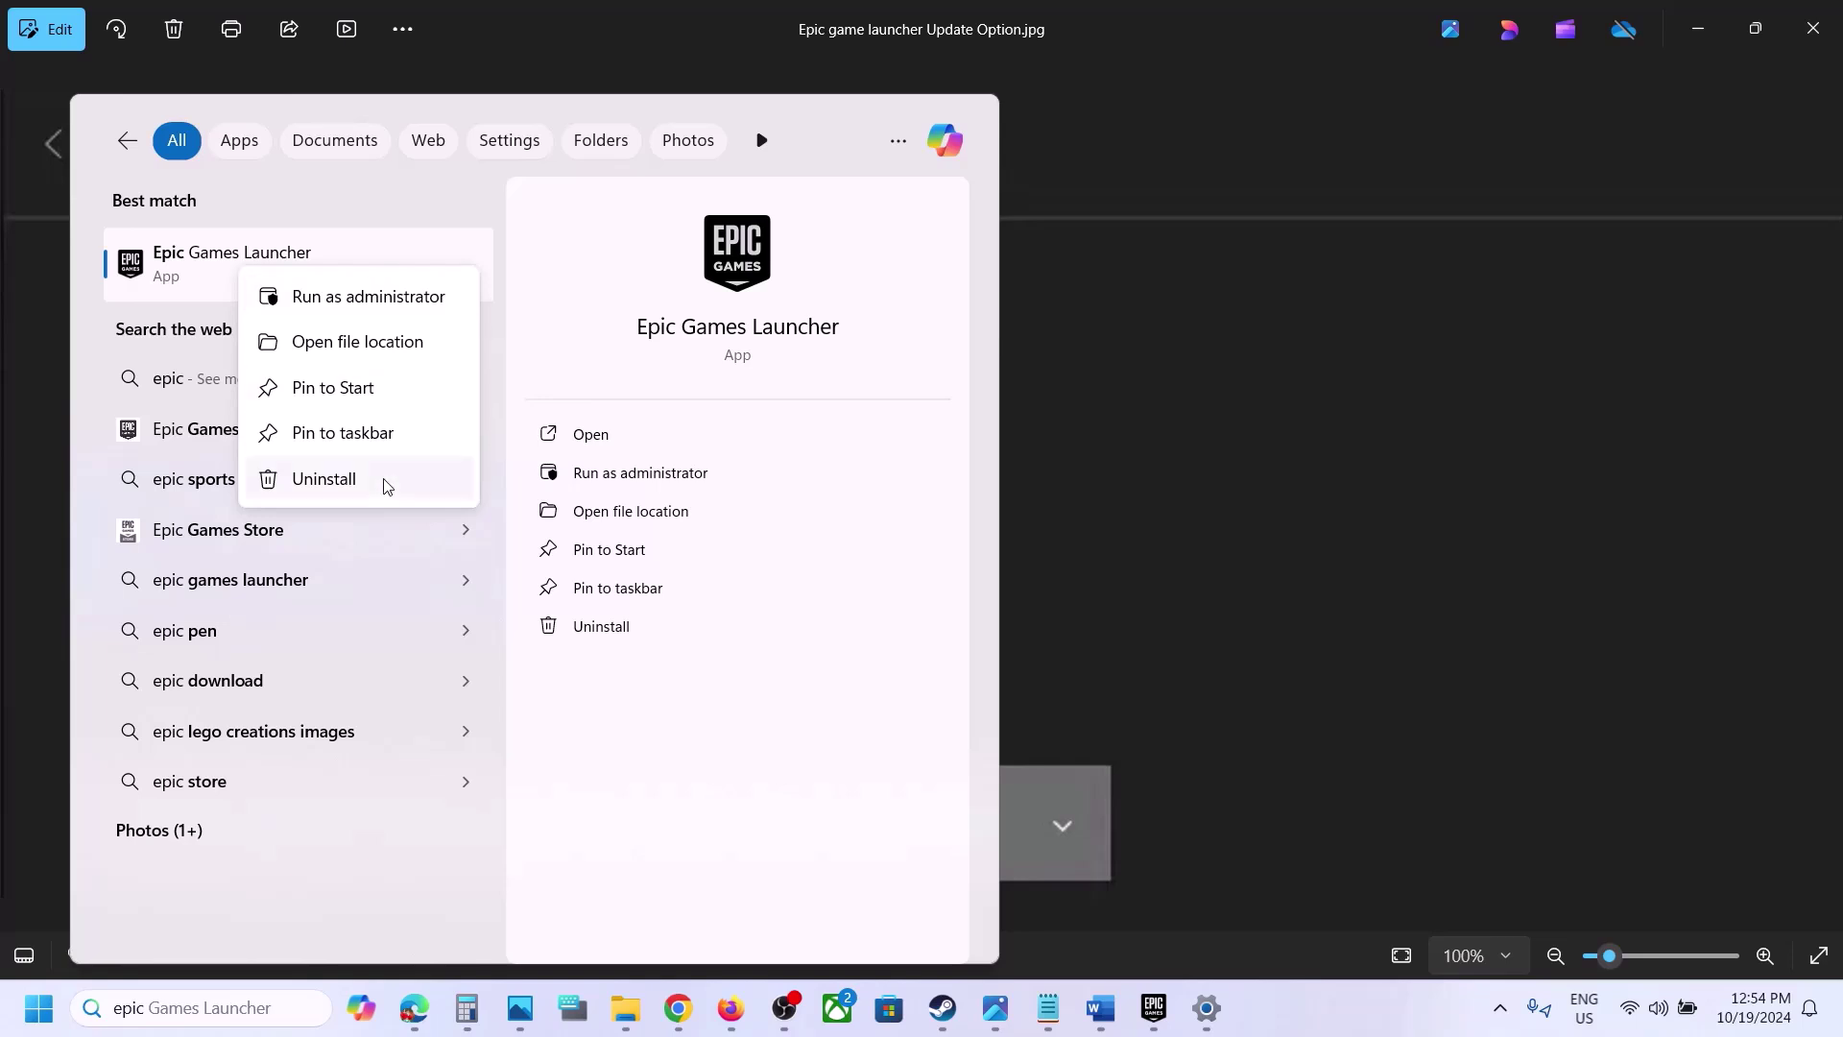
click(1342, 455)
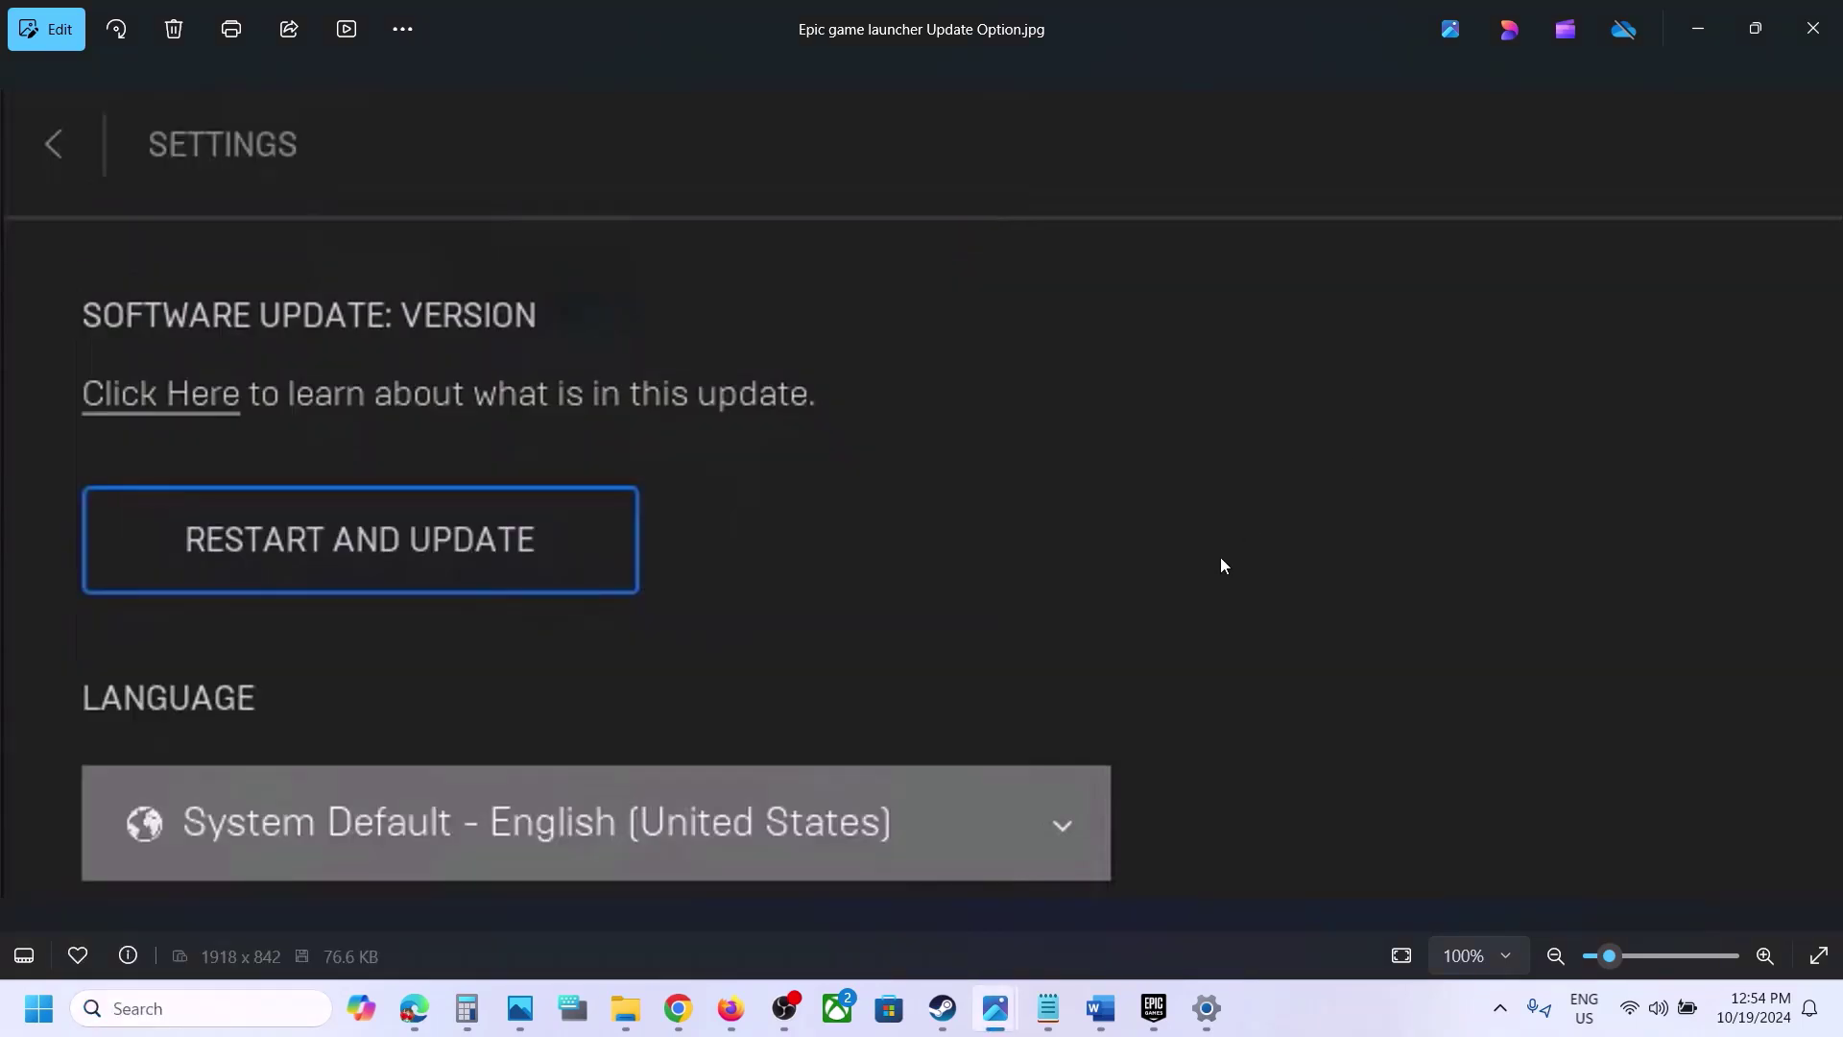
- Return to the Word notes, go to Step 3 on verifying game files, and view the Steam game Properties screenshots
click(1101, 1008)
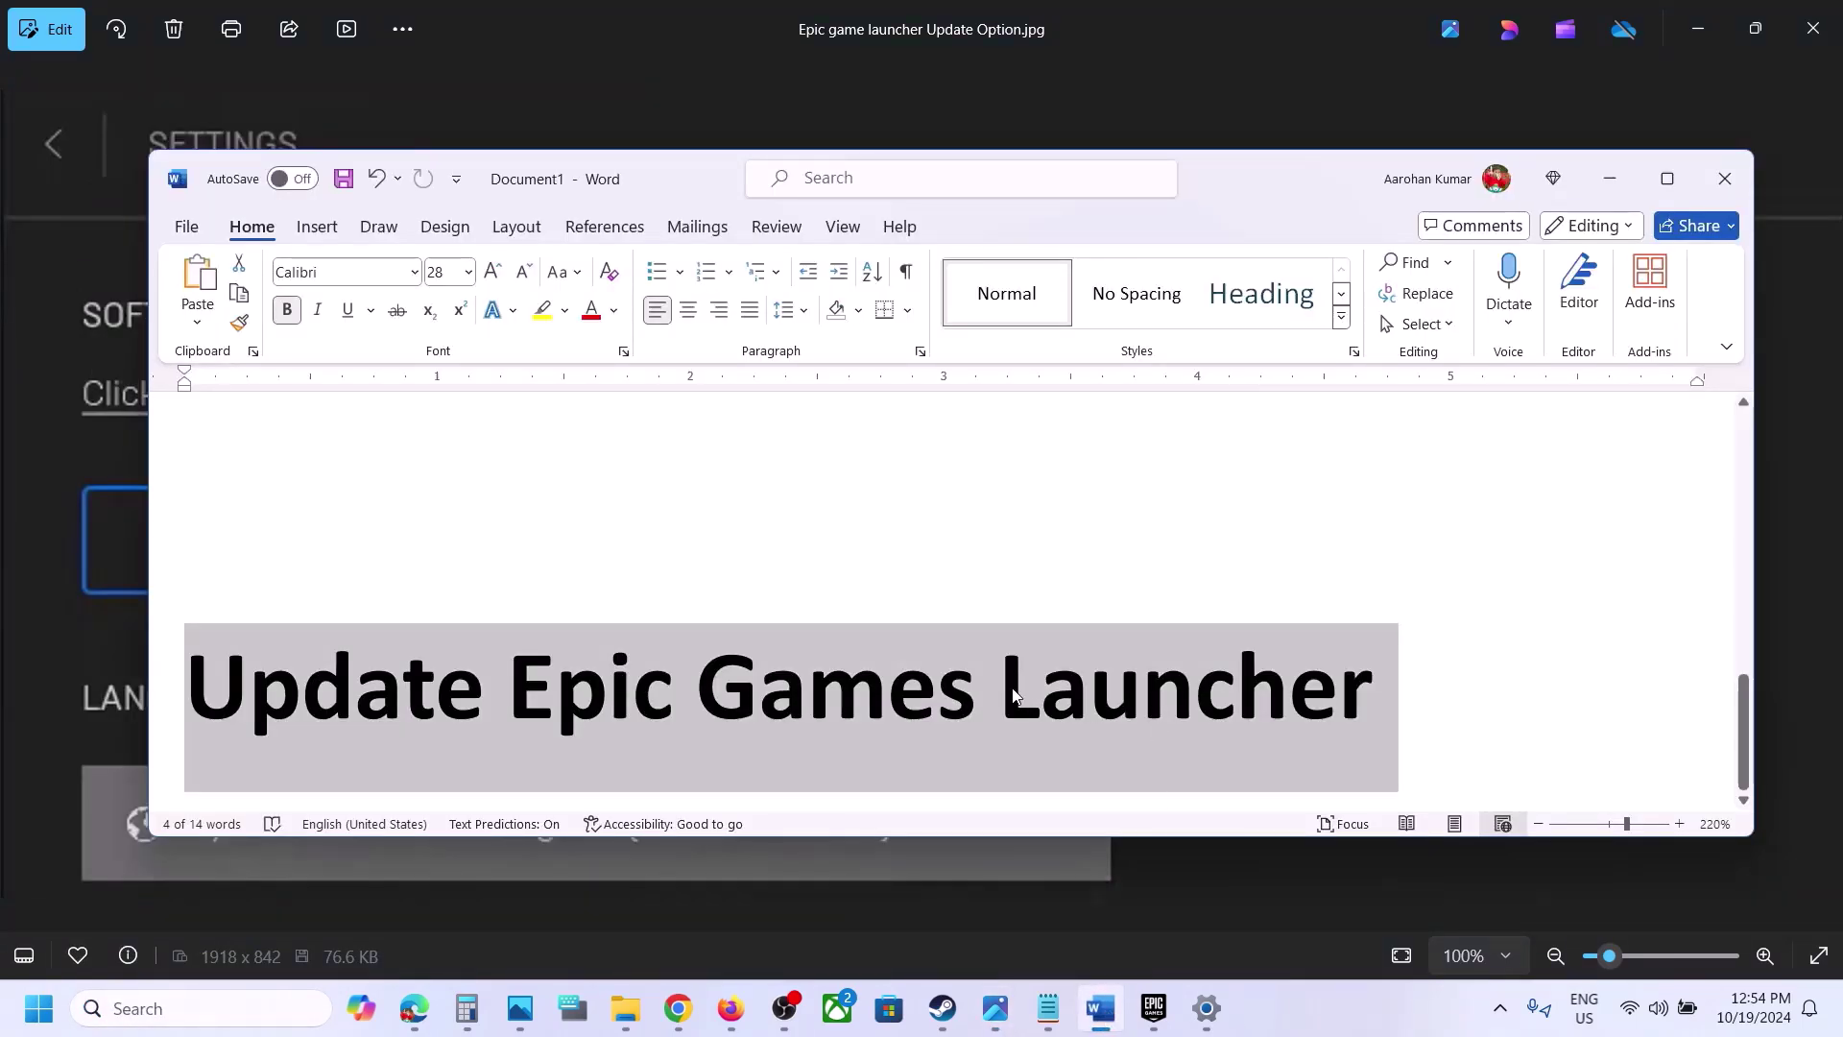
click(1284, 902)
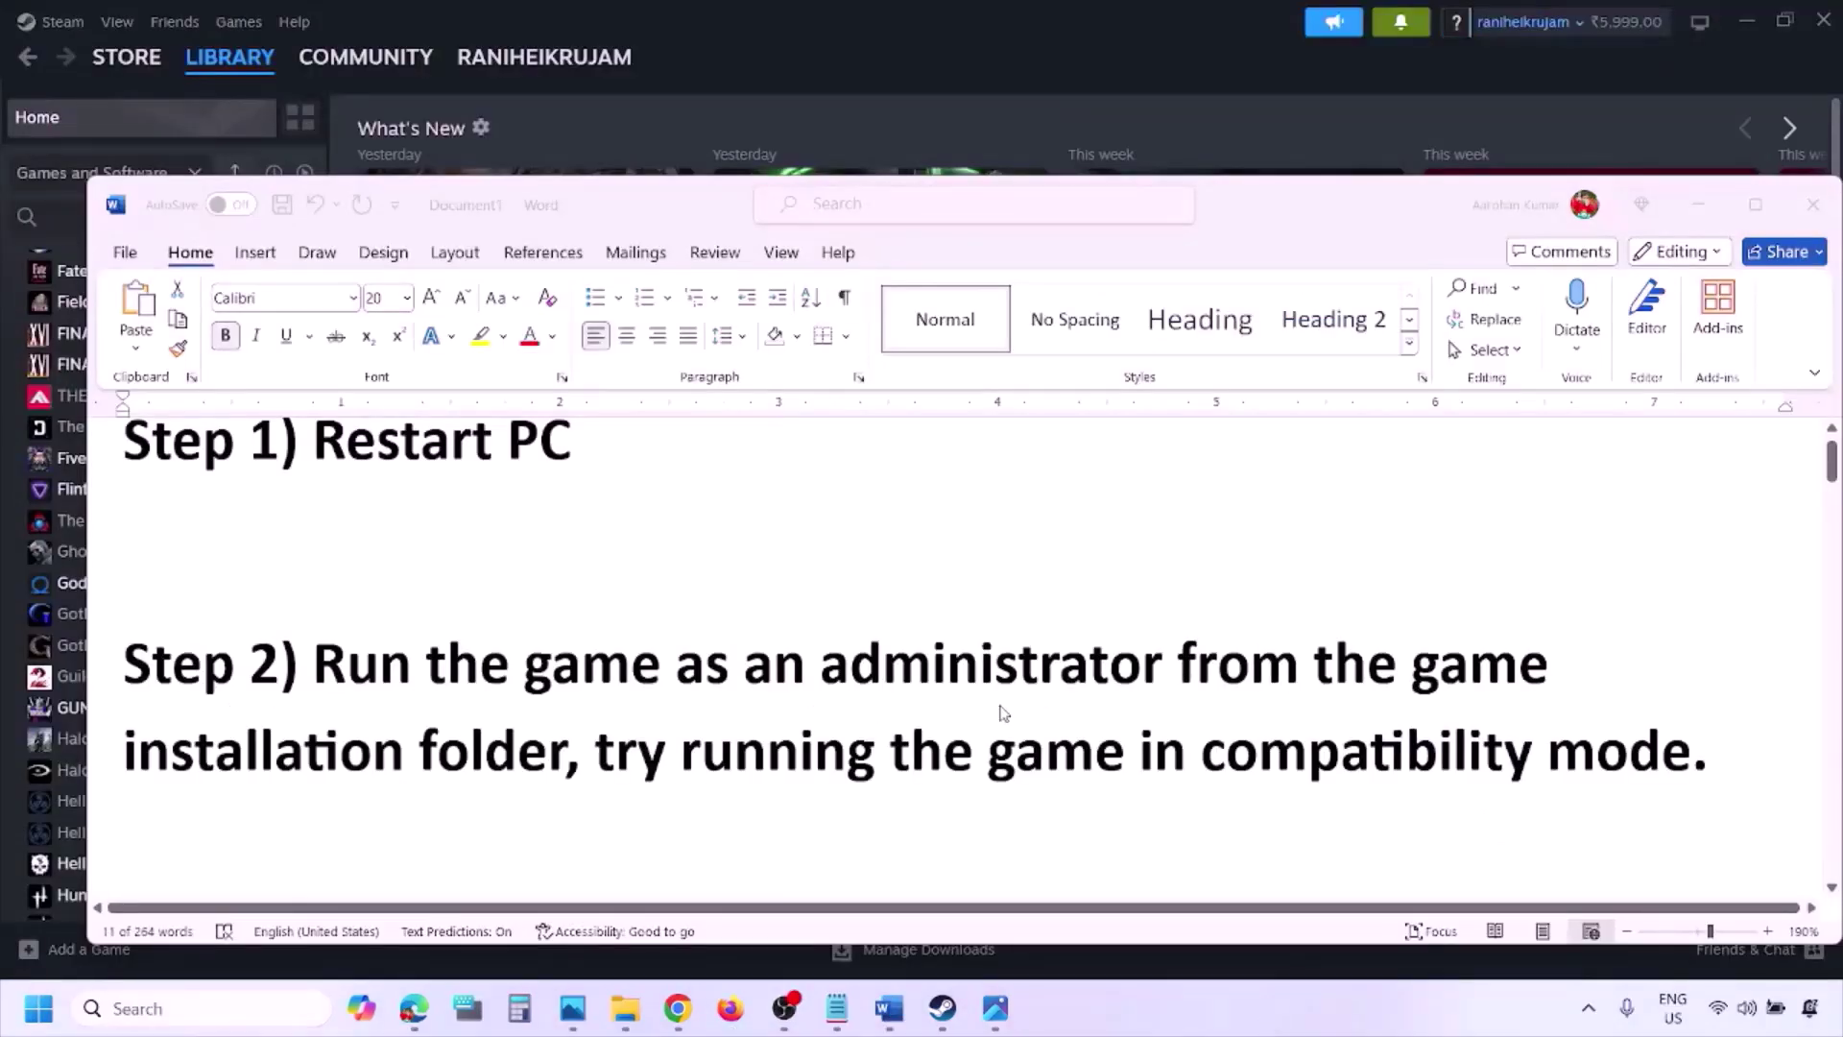
scroll(999, 711, down, 3)
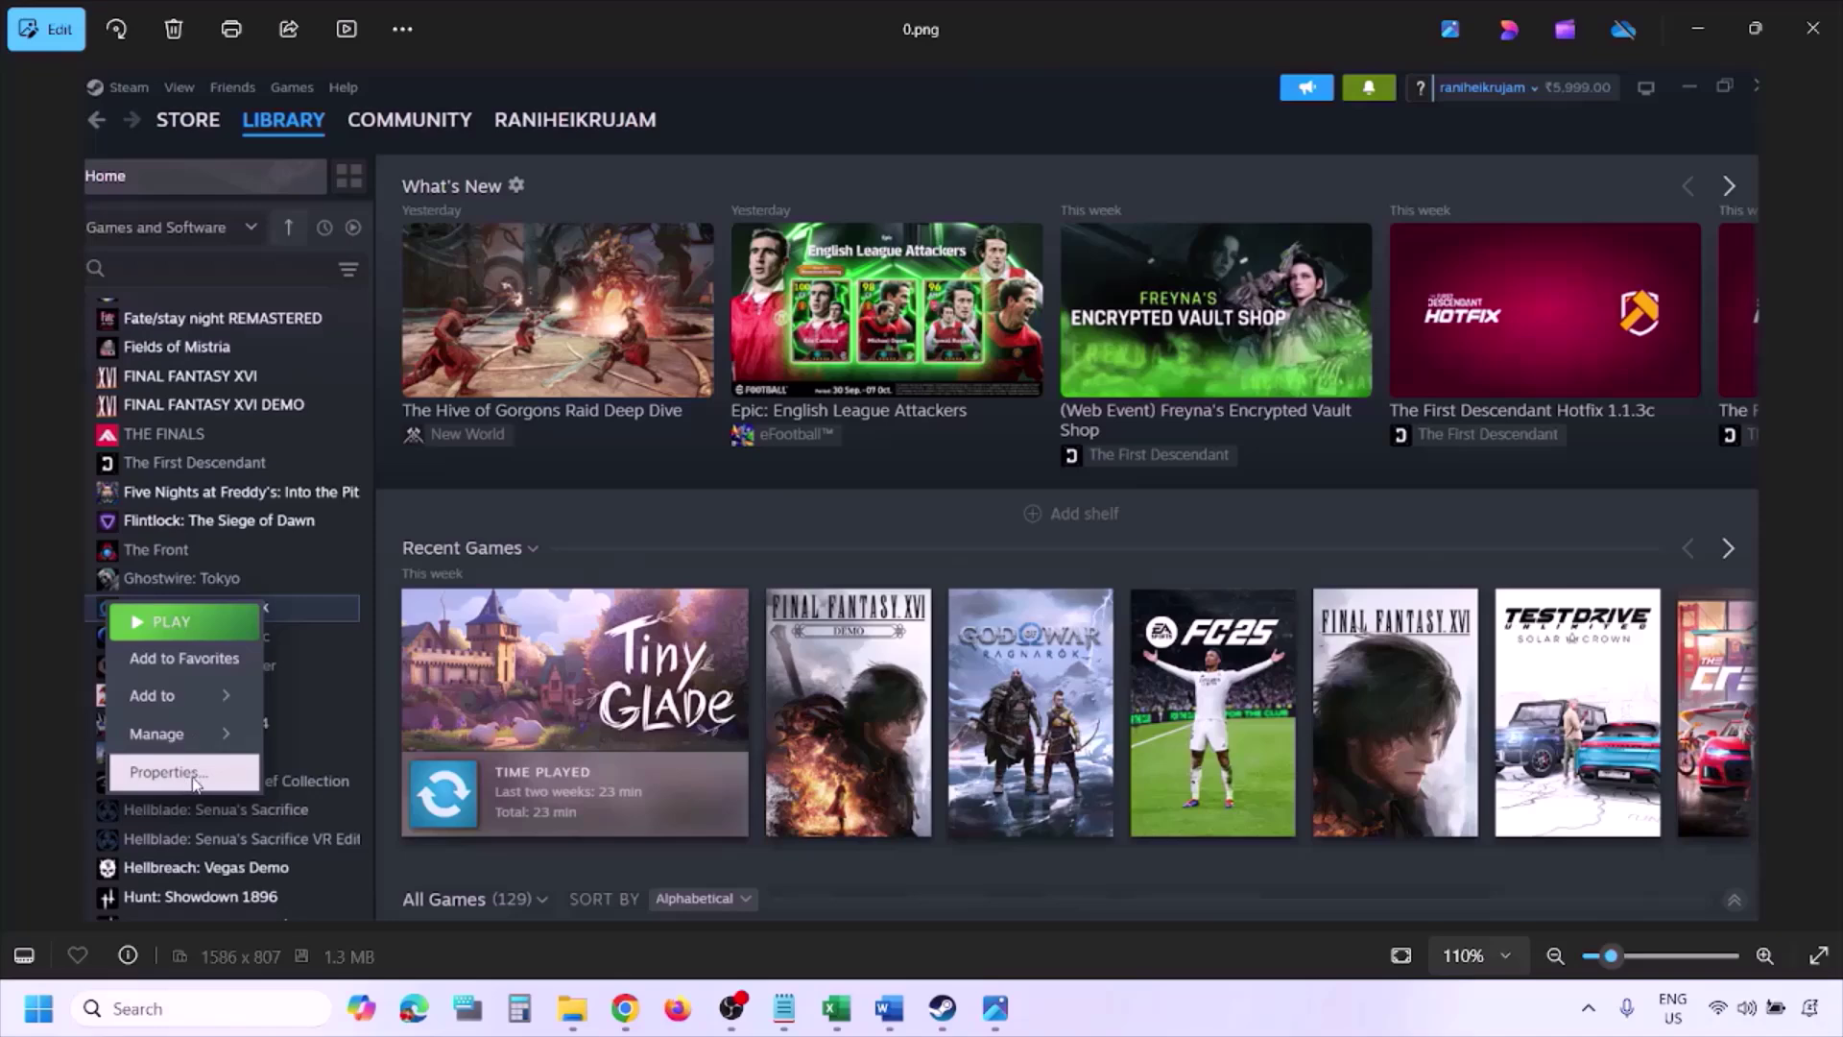
scroll(662, 603, down, 1)
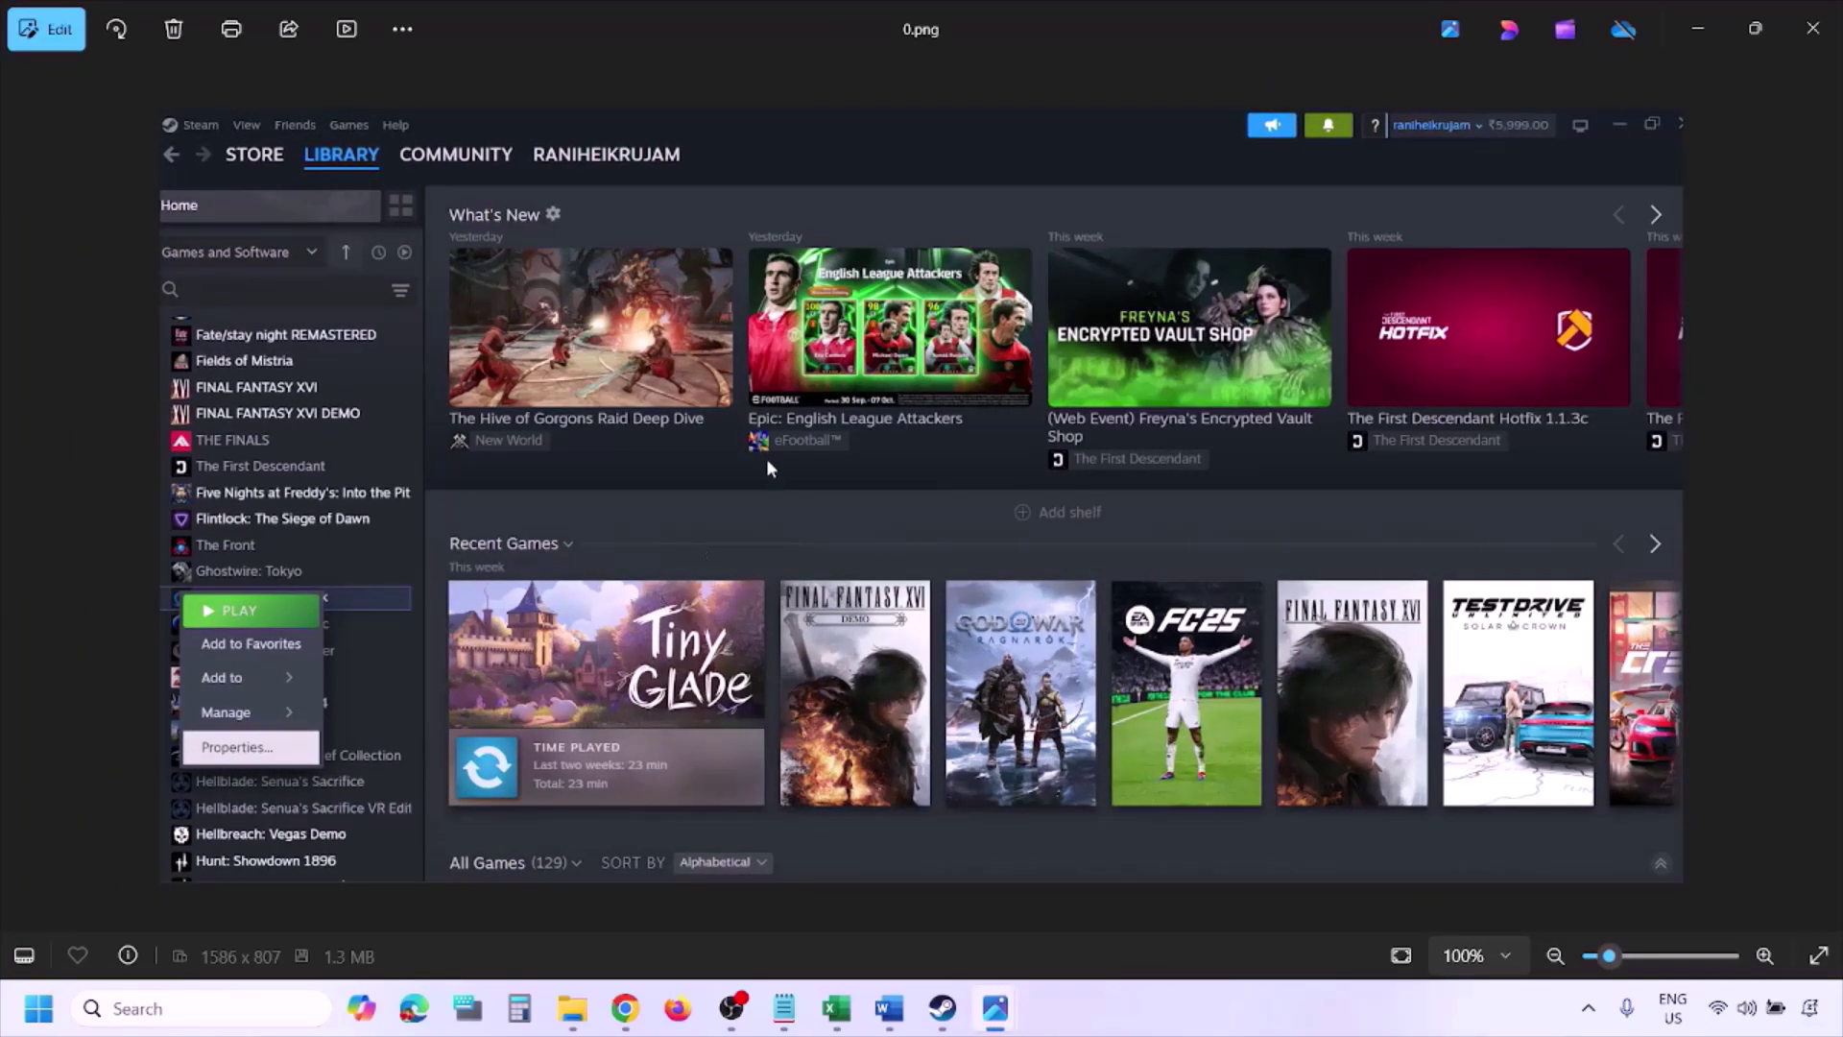
key(Right)
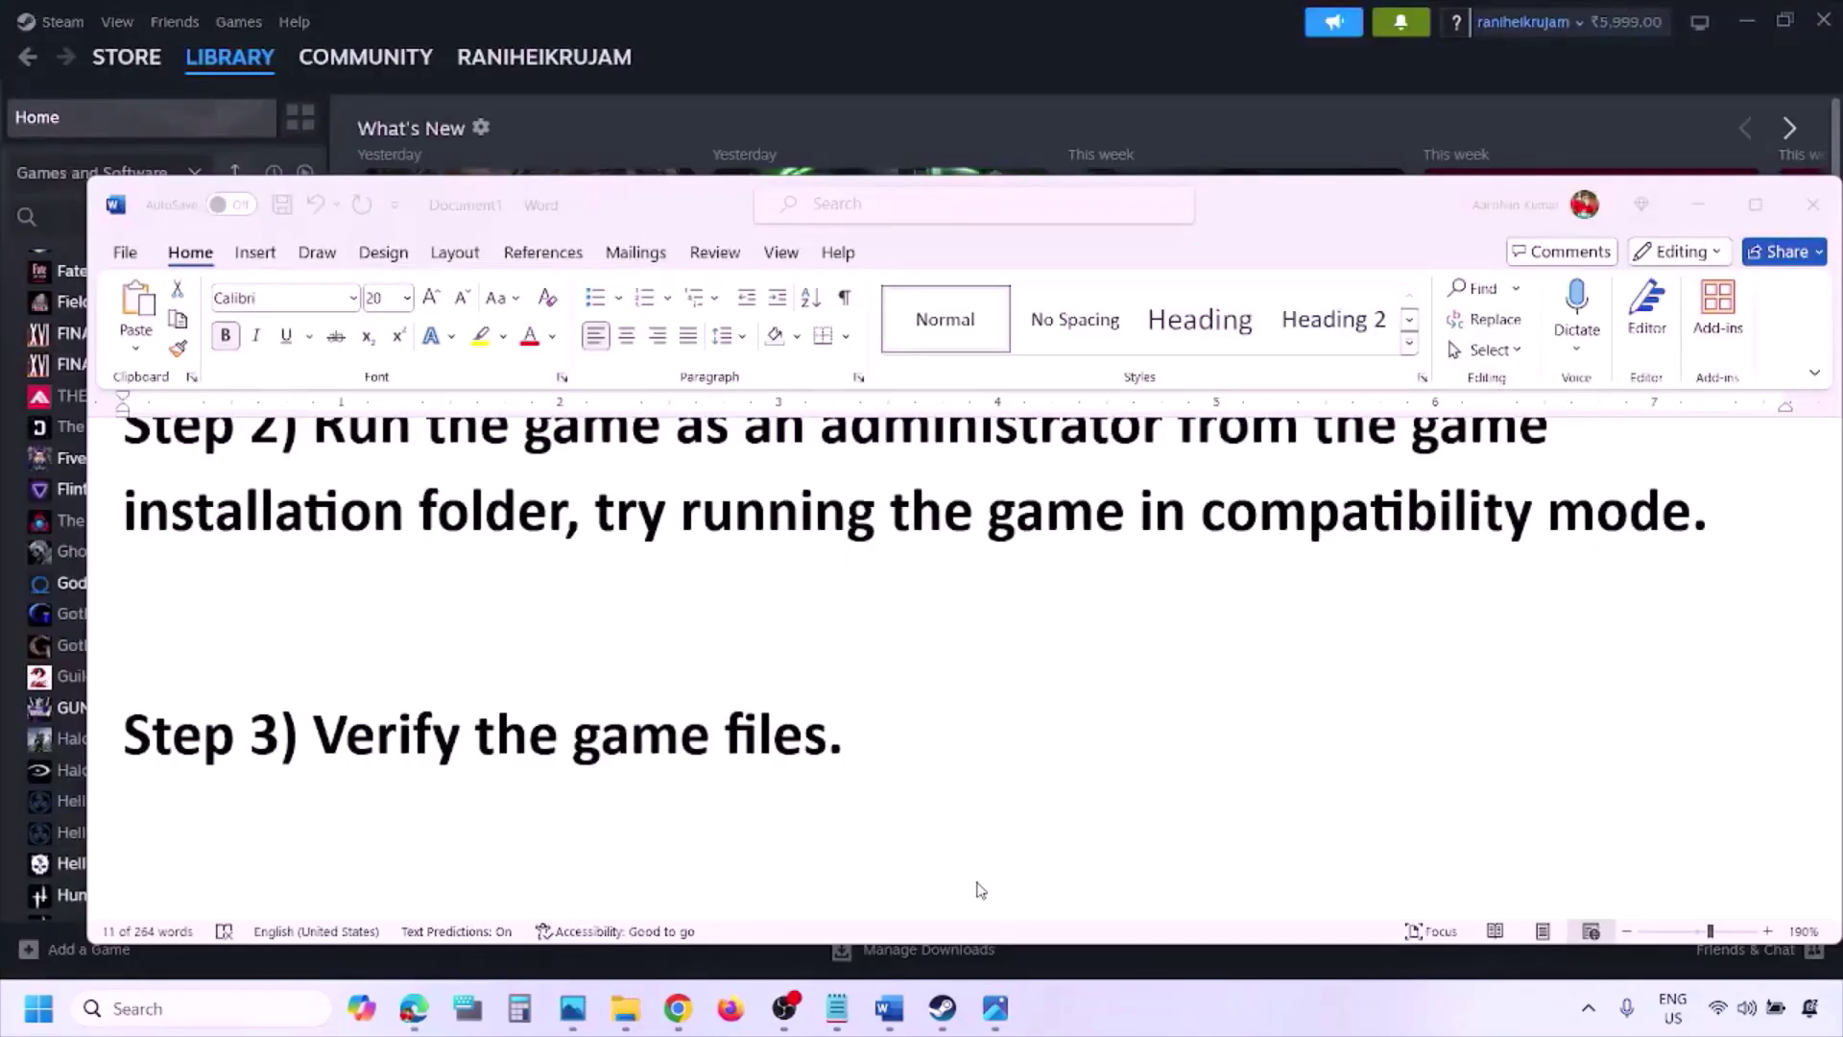
- Go to Step 4 in the notes and place the cursor before "Windows Security and Firewall"
scroll(977, 888, down, 3)
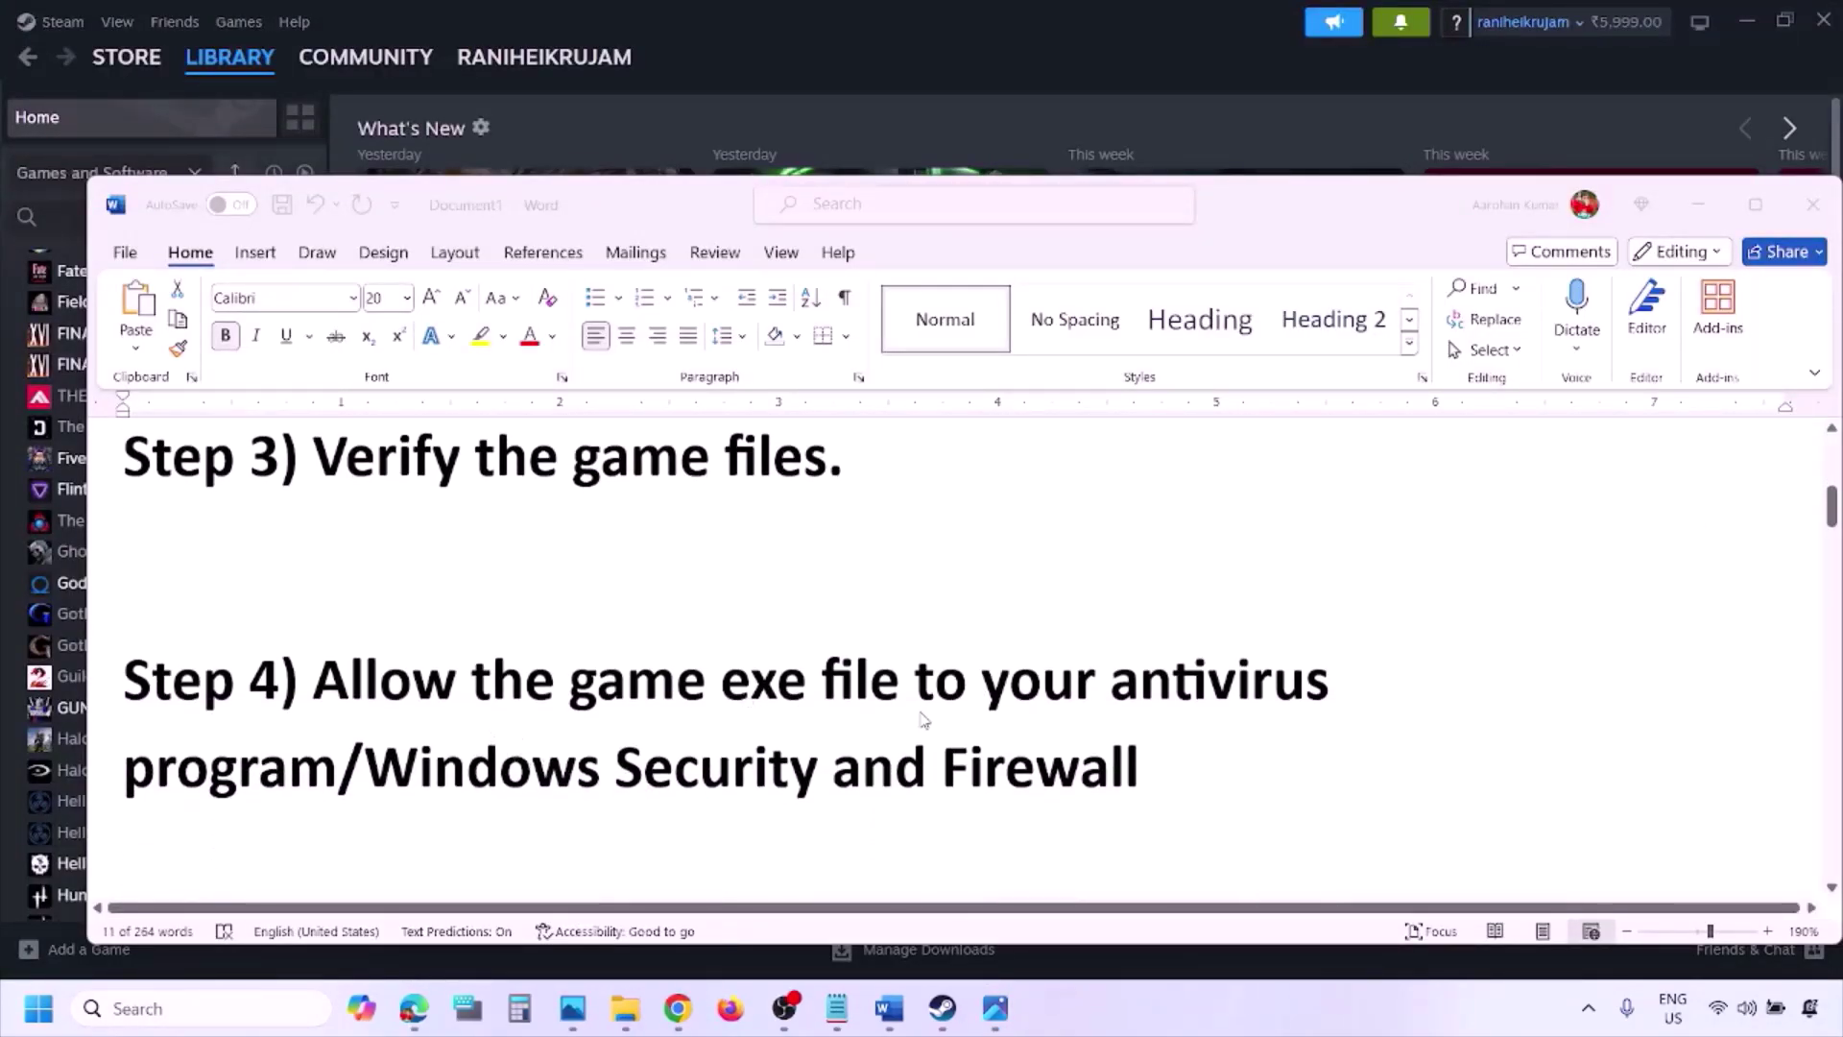
click(338, 766)
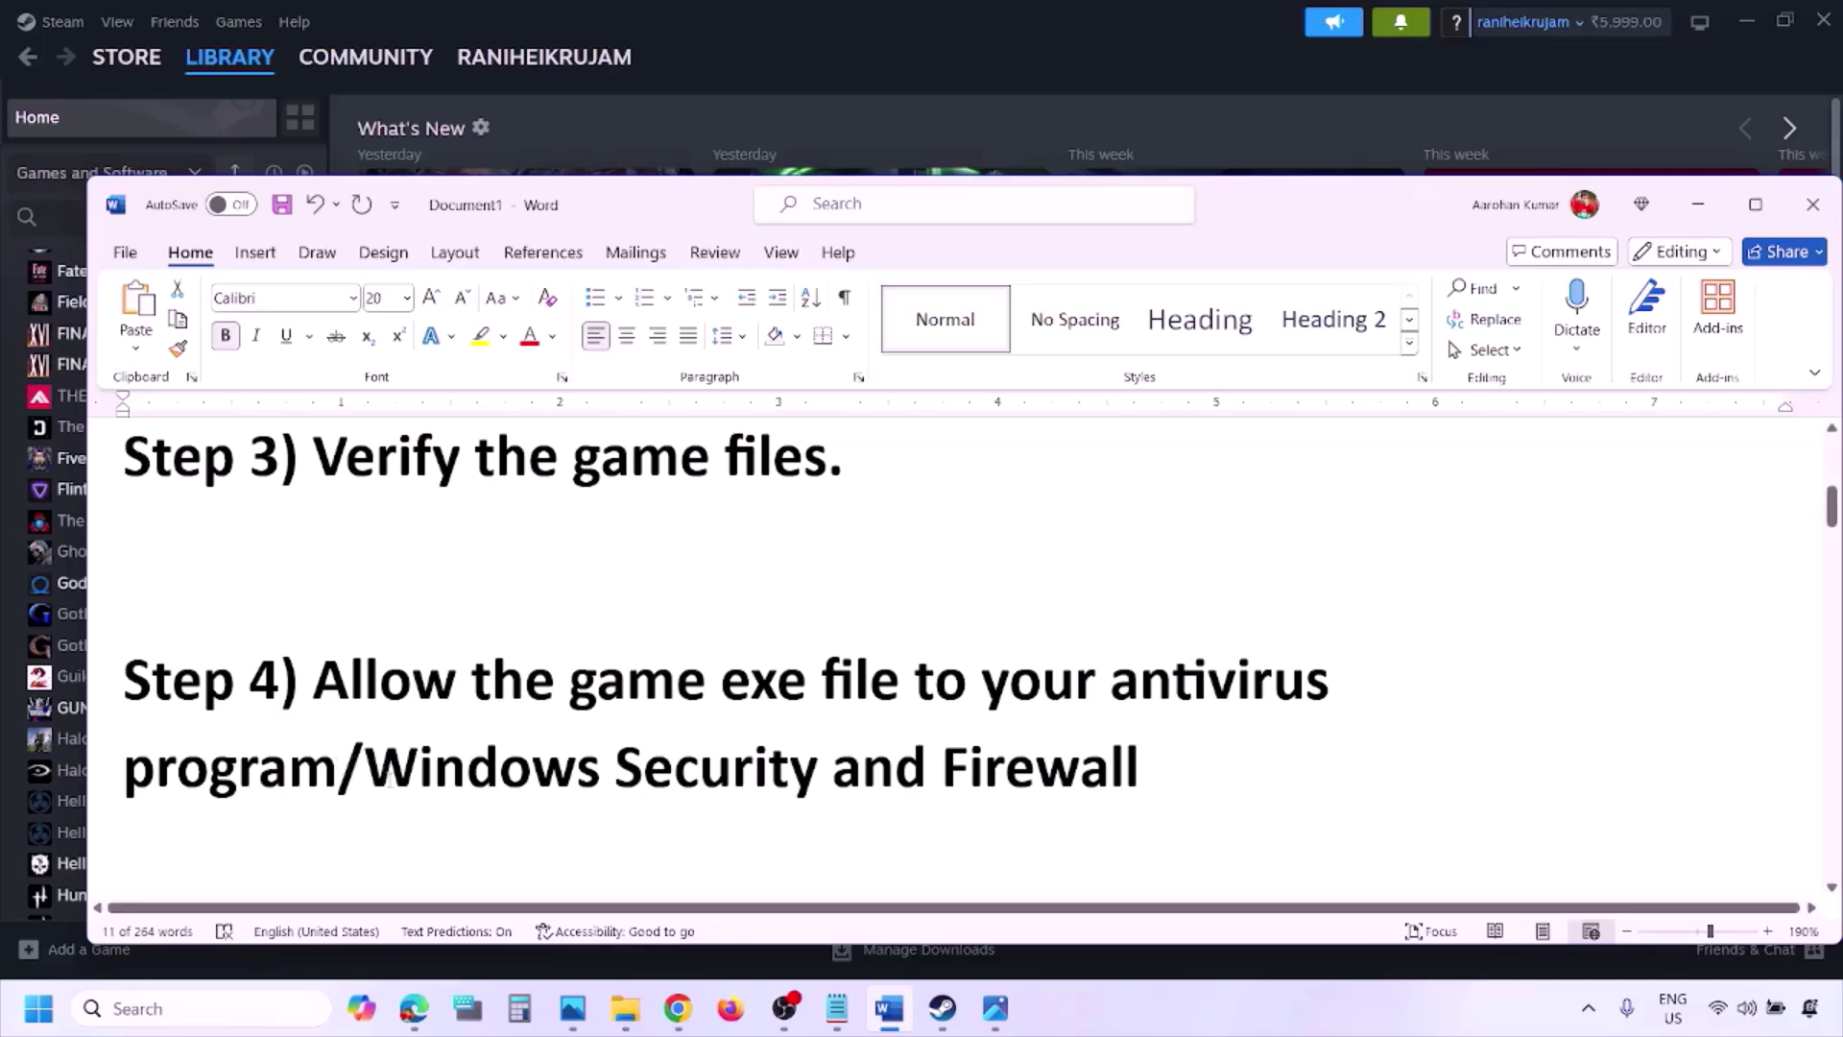
- Highlight "Windows Security" in Step 4 of the notes and open Virus & threat protection from the Windows Privacy & security settings
drag(376, 768, 828, 768)
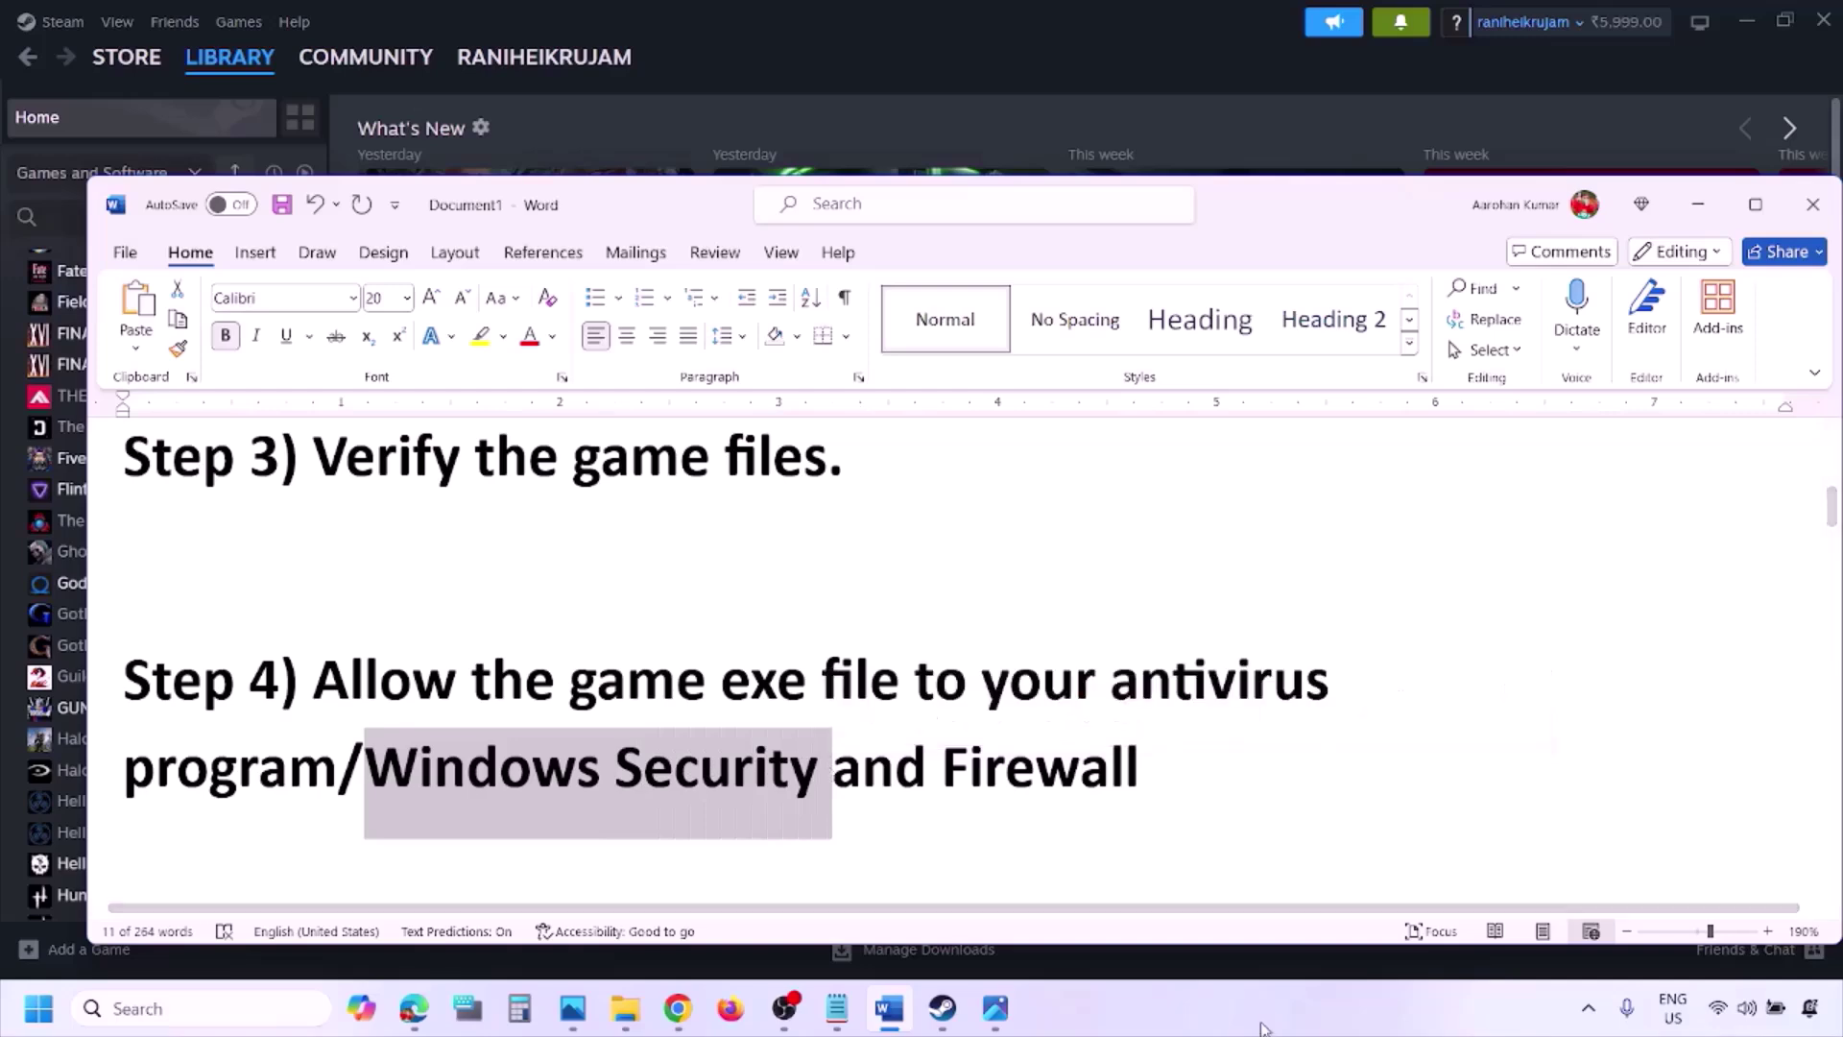
click(1224, 1027)
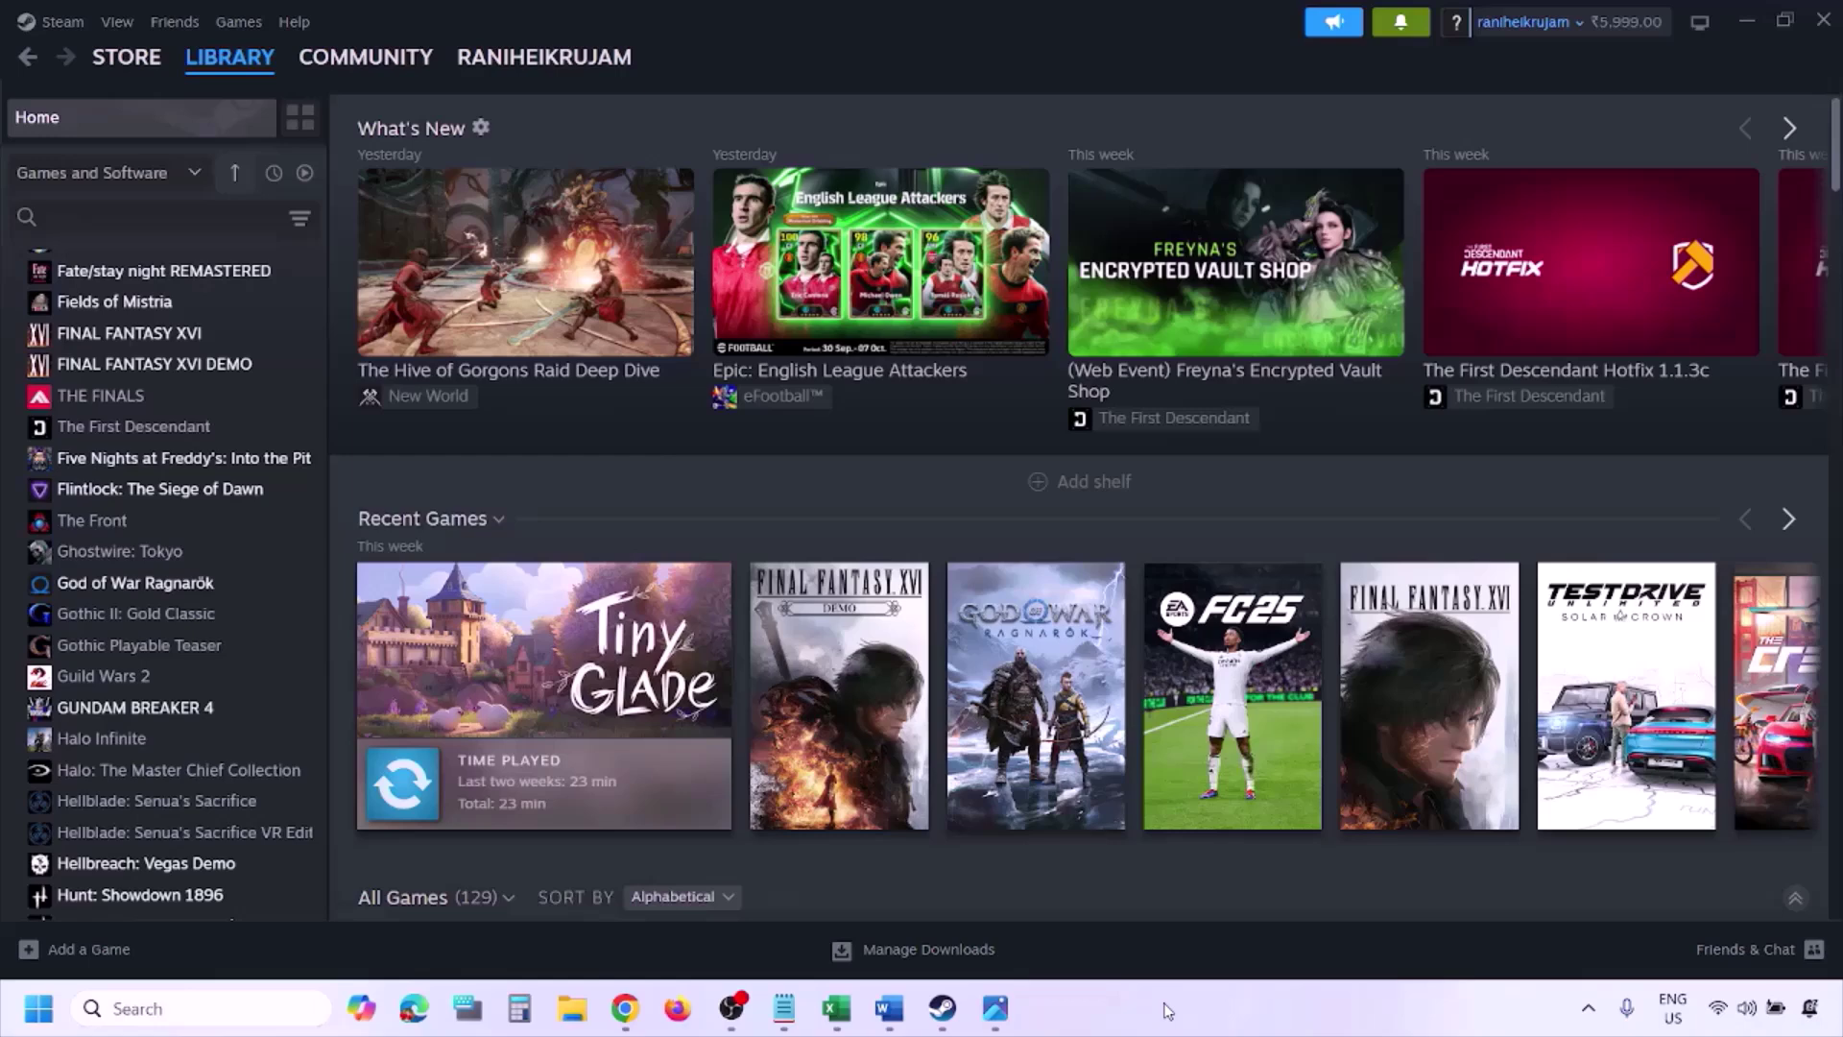
key(super+i)
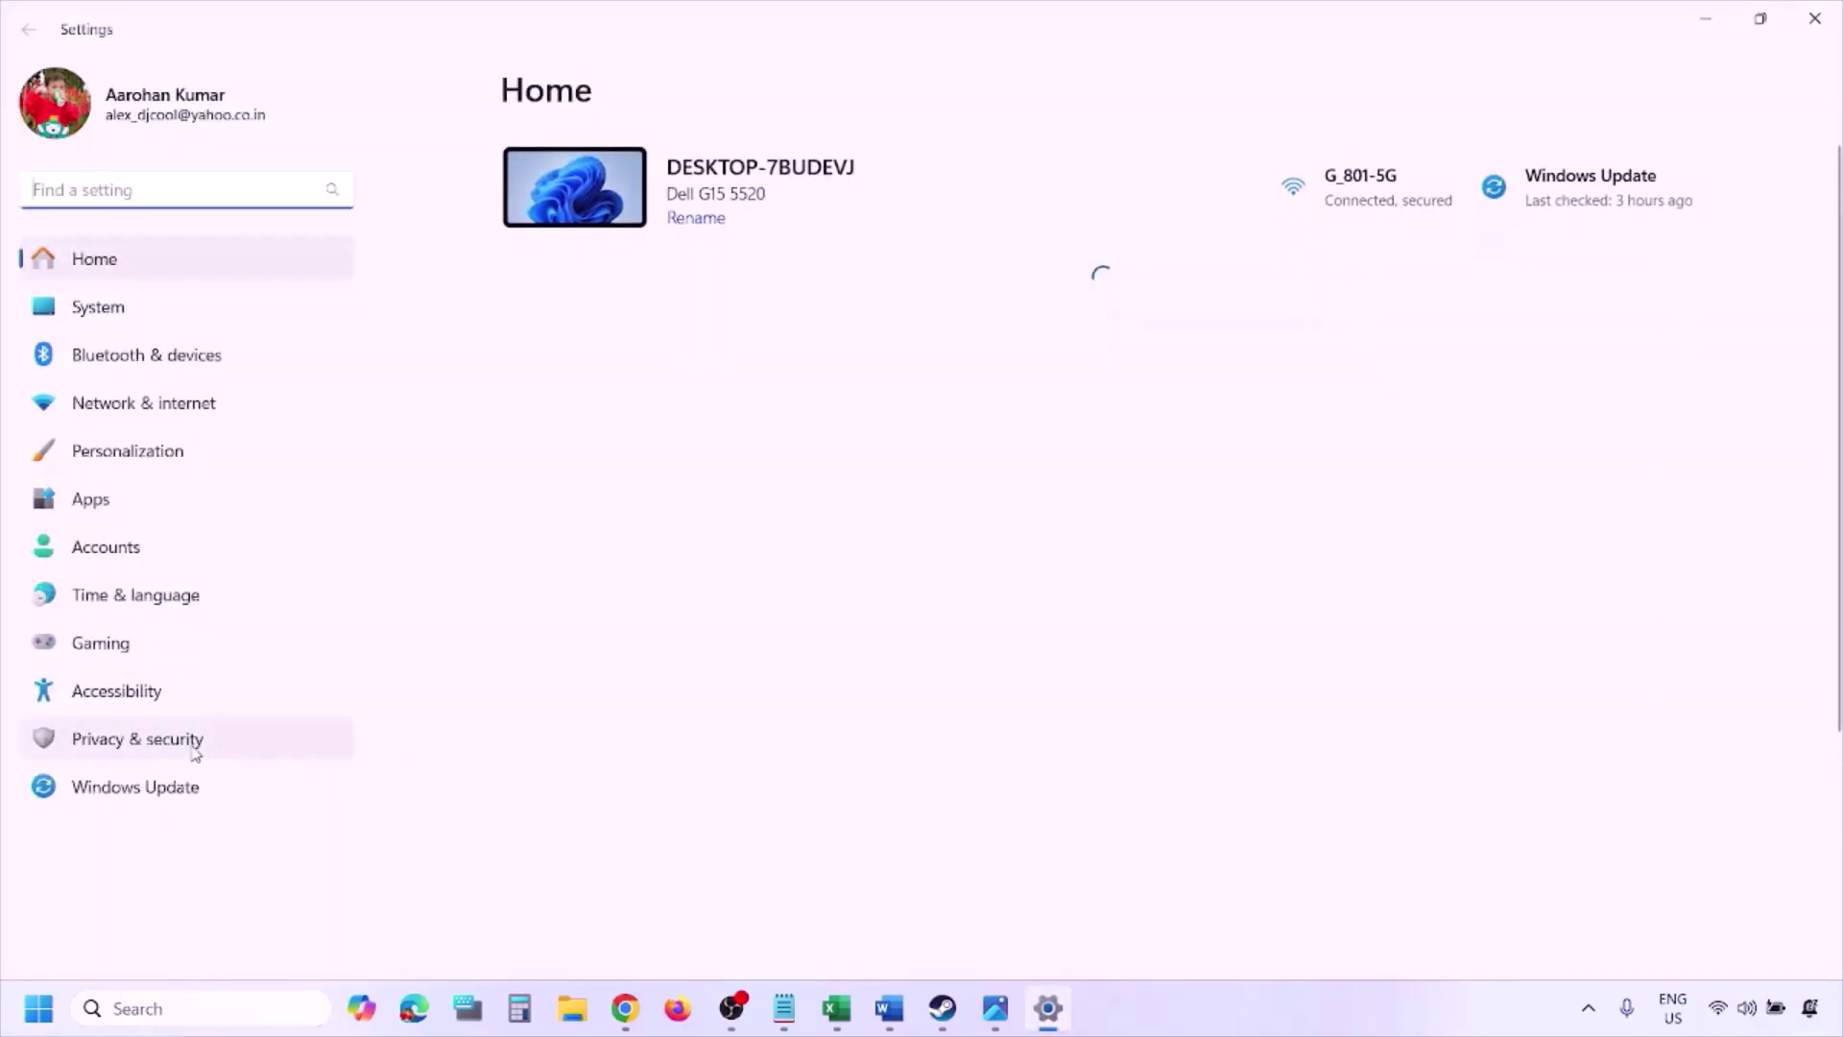
click(192, 751)
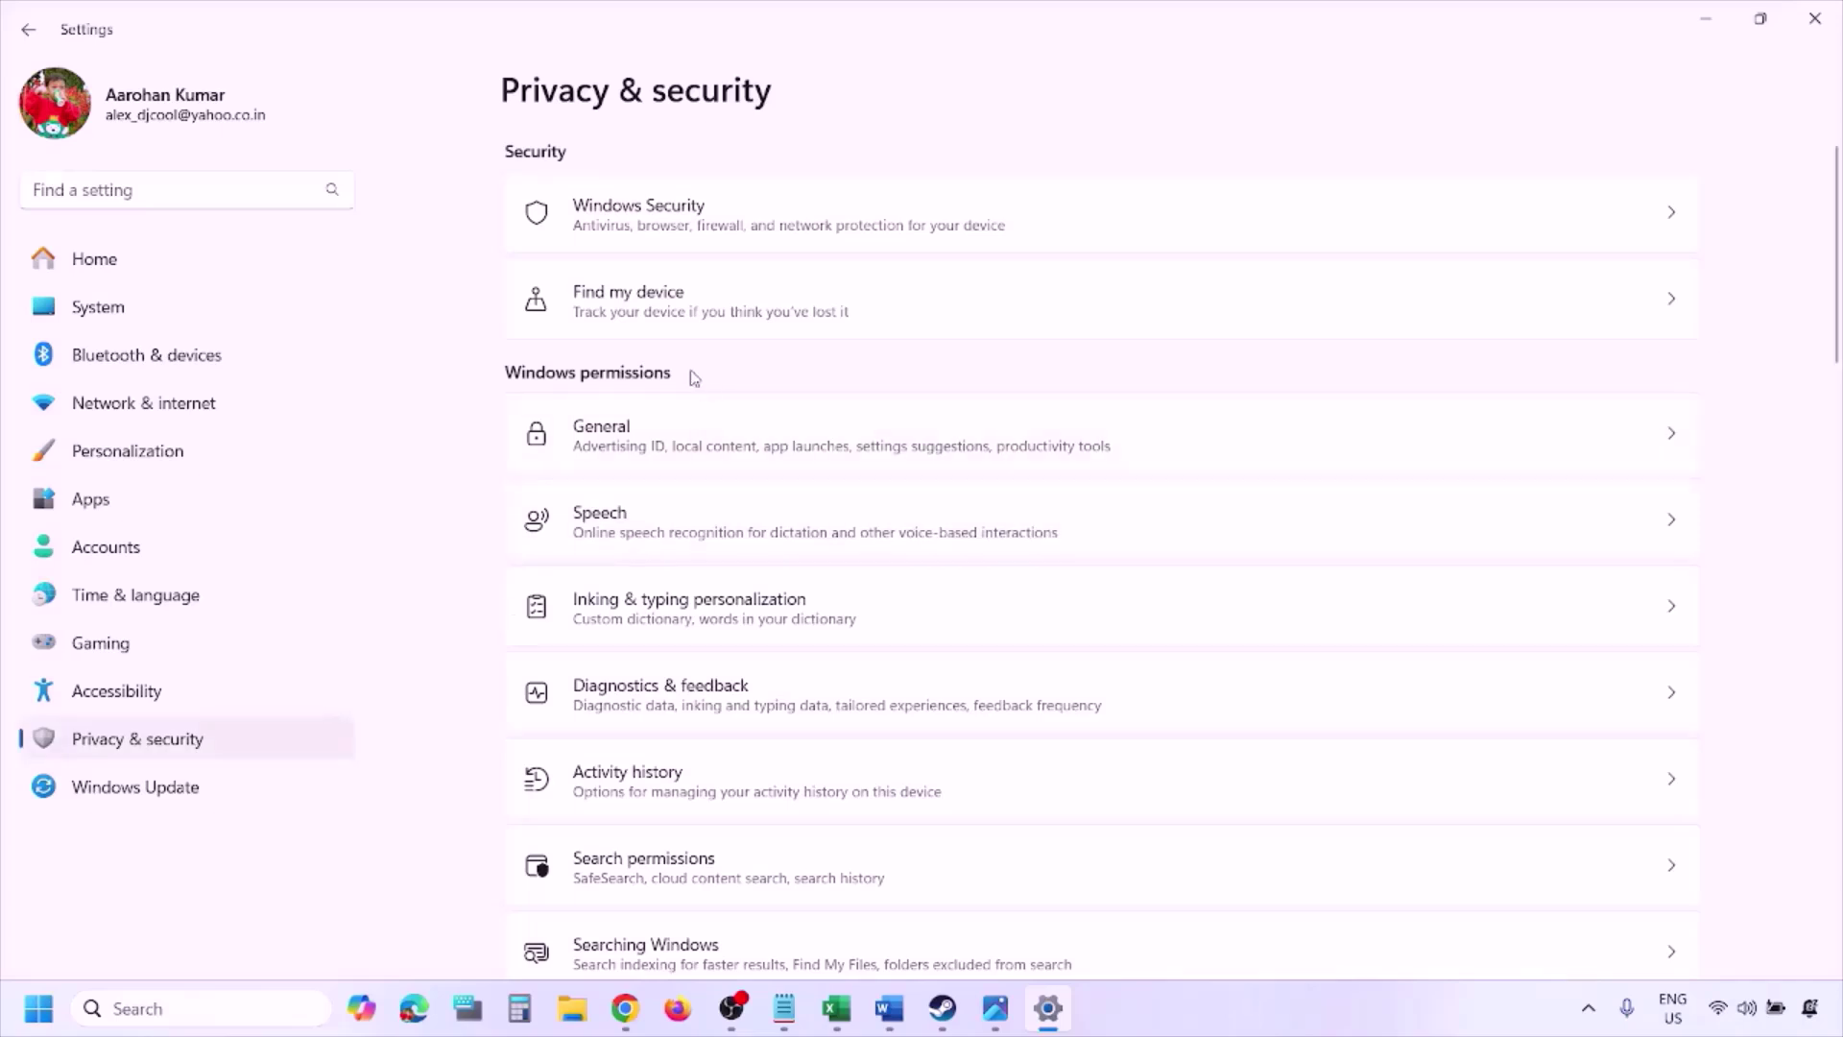
click(665, 227)
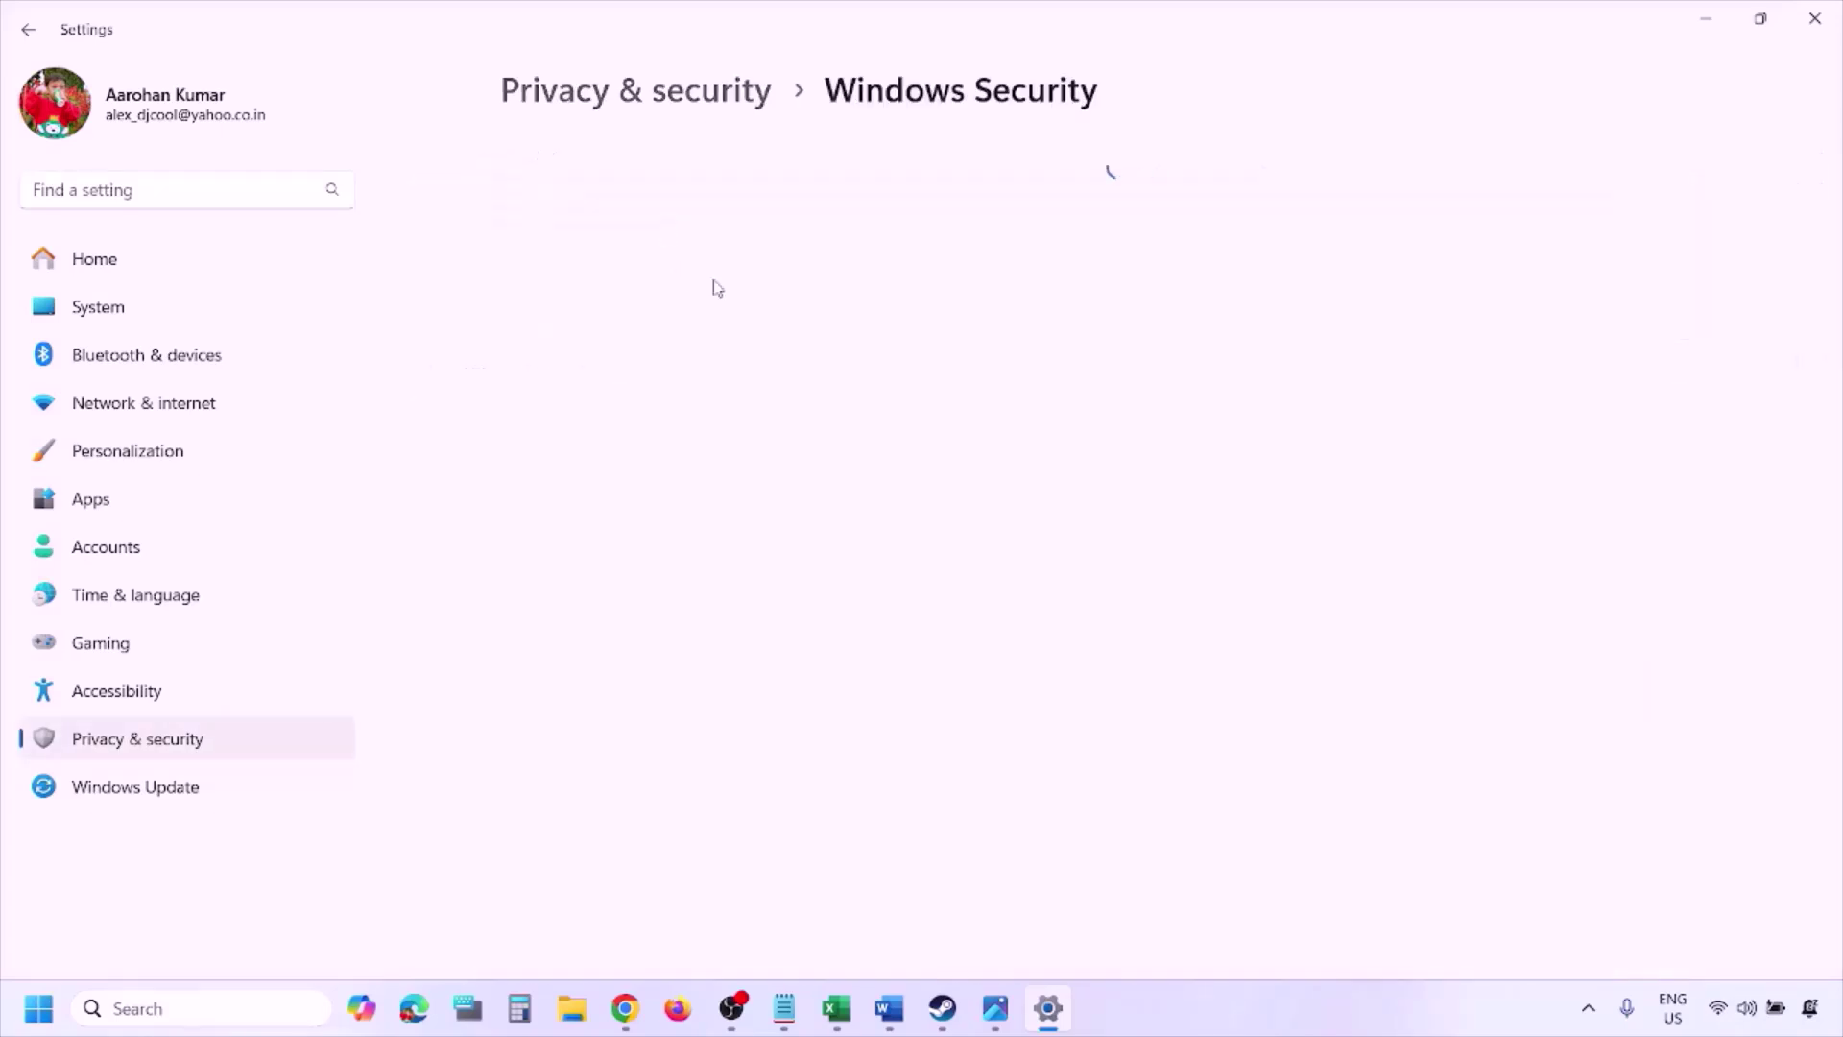
click(674, 373)
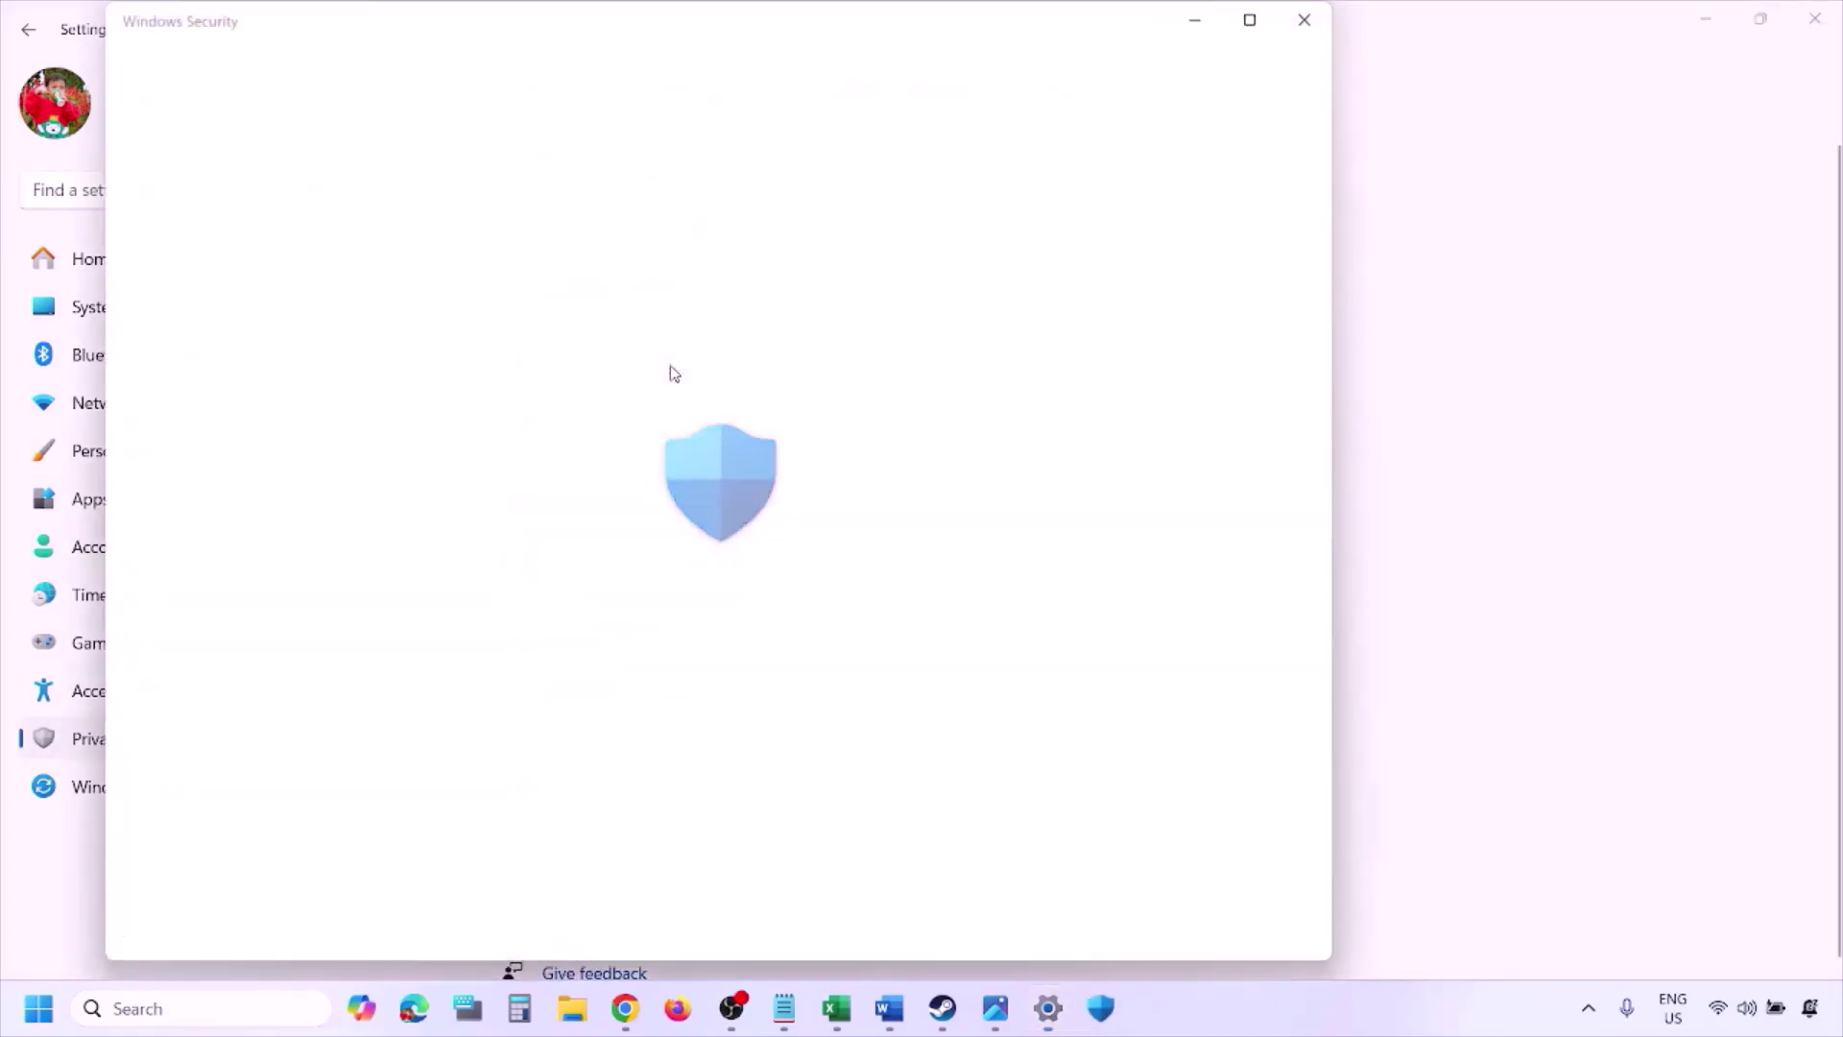
- Open the ransomware protection settings and show the apps allowed through Controlled folder access
scroll(703, 670, down, 4)
scroll(705, 669, up, 1)
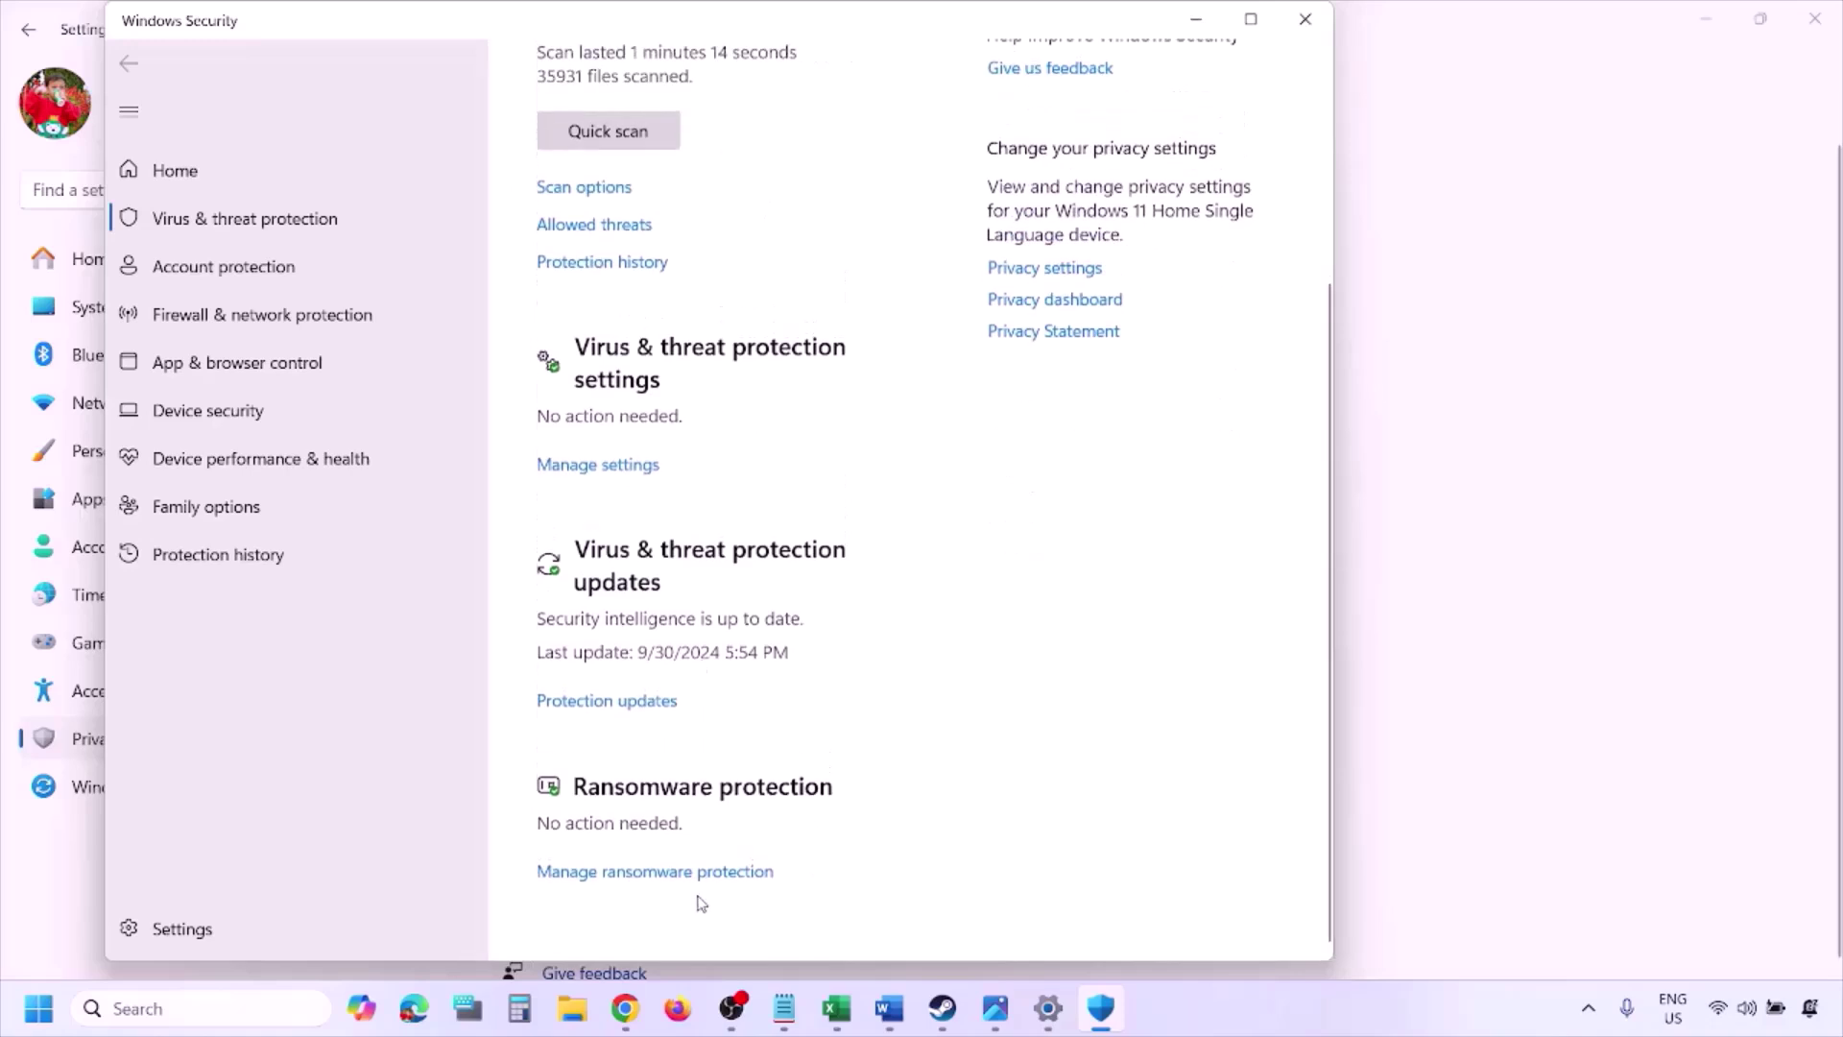
click(675, 882)
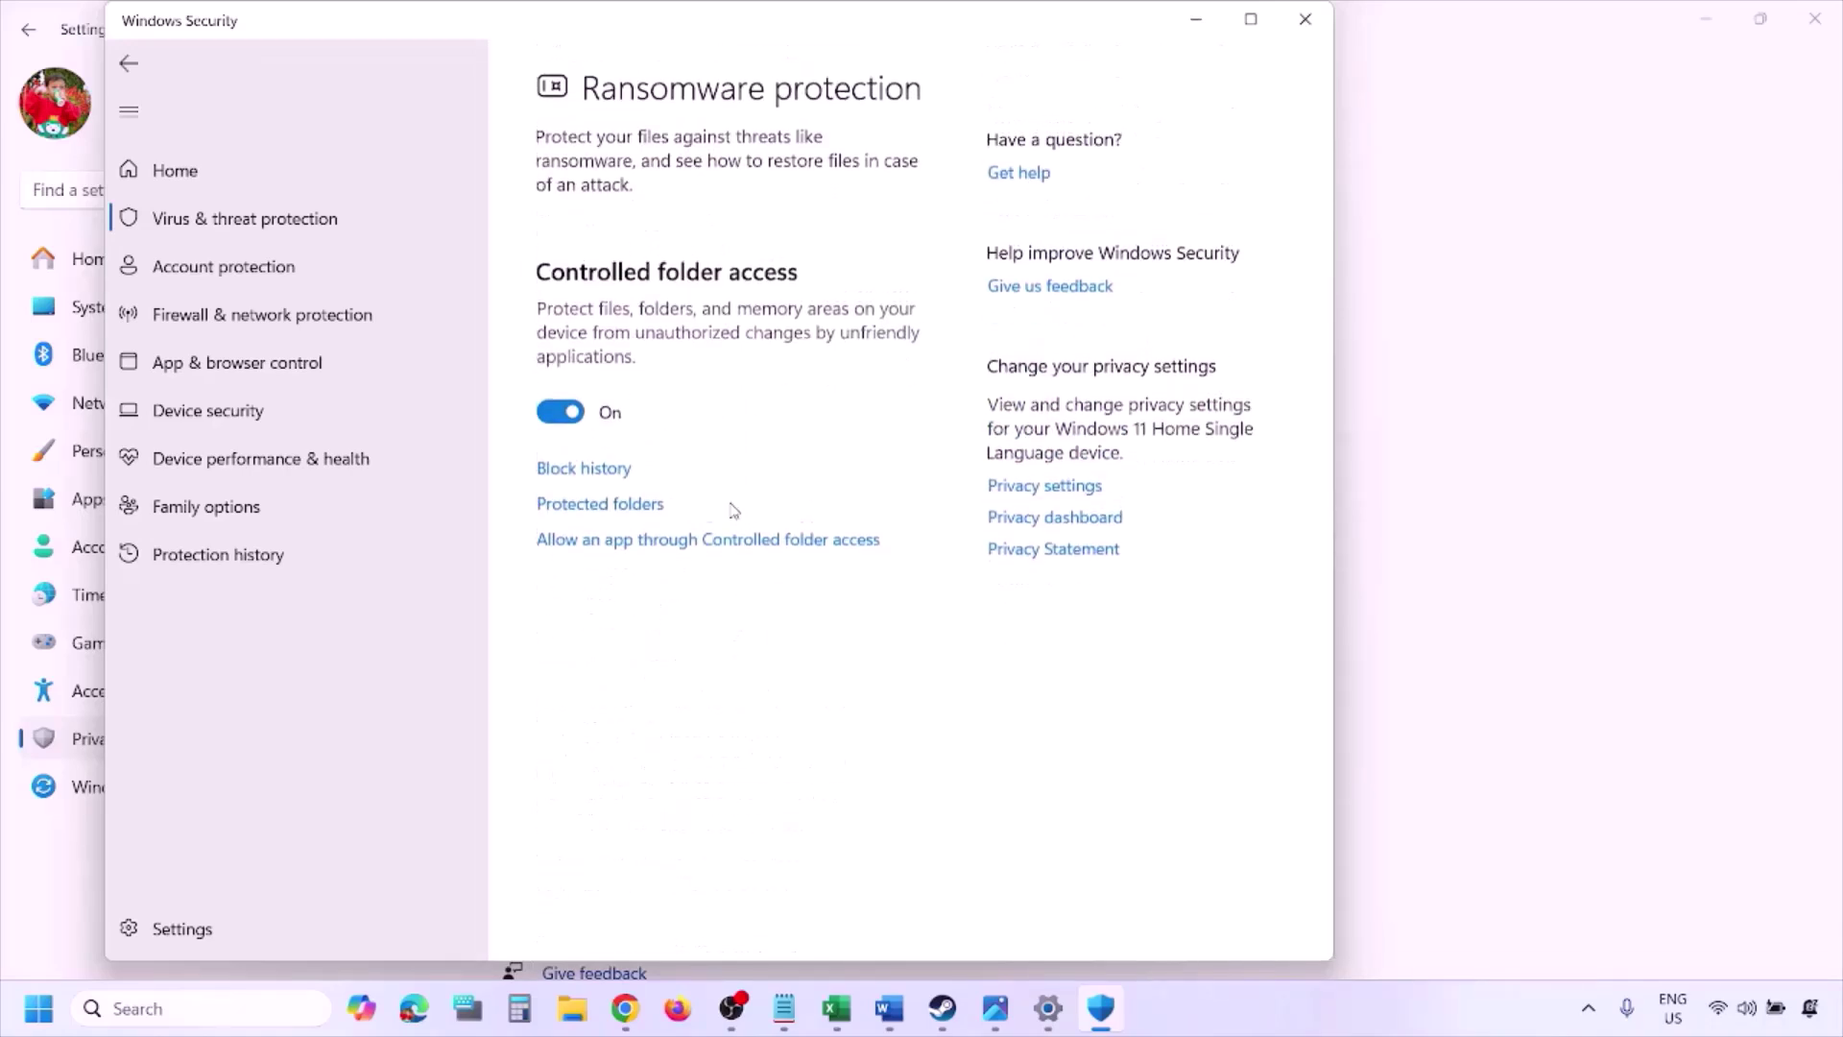
click(699, 540)
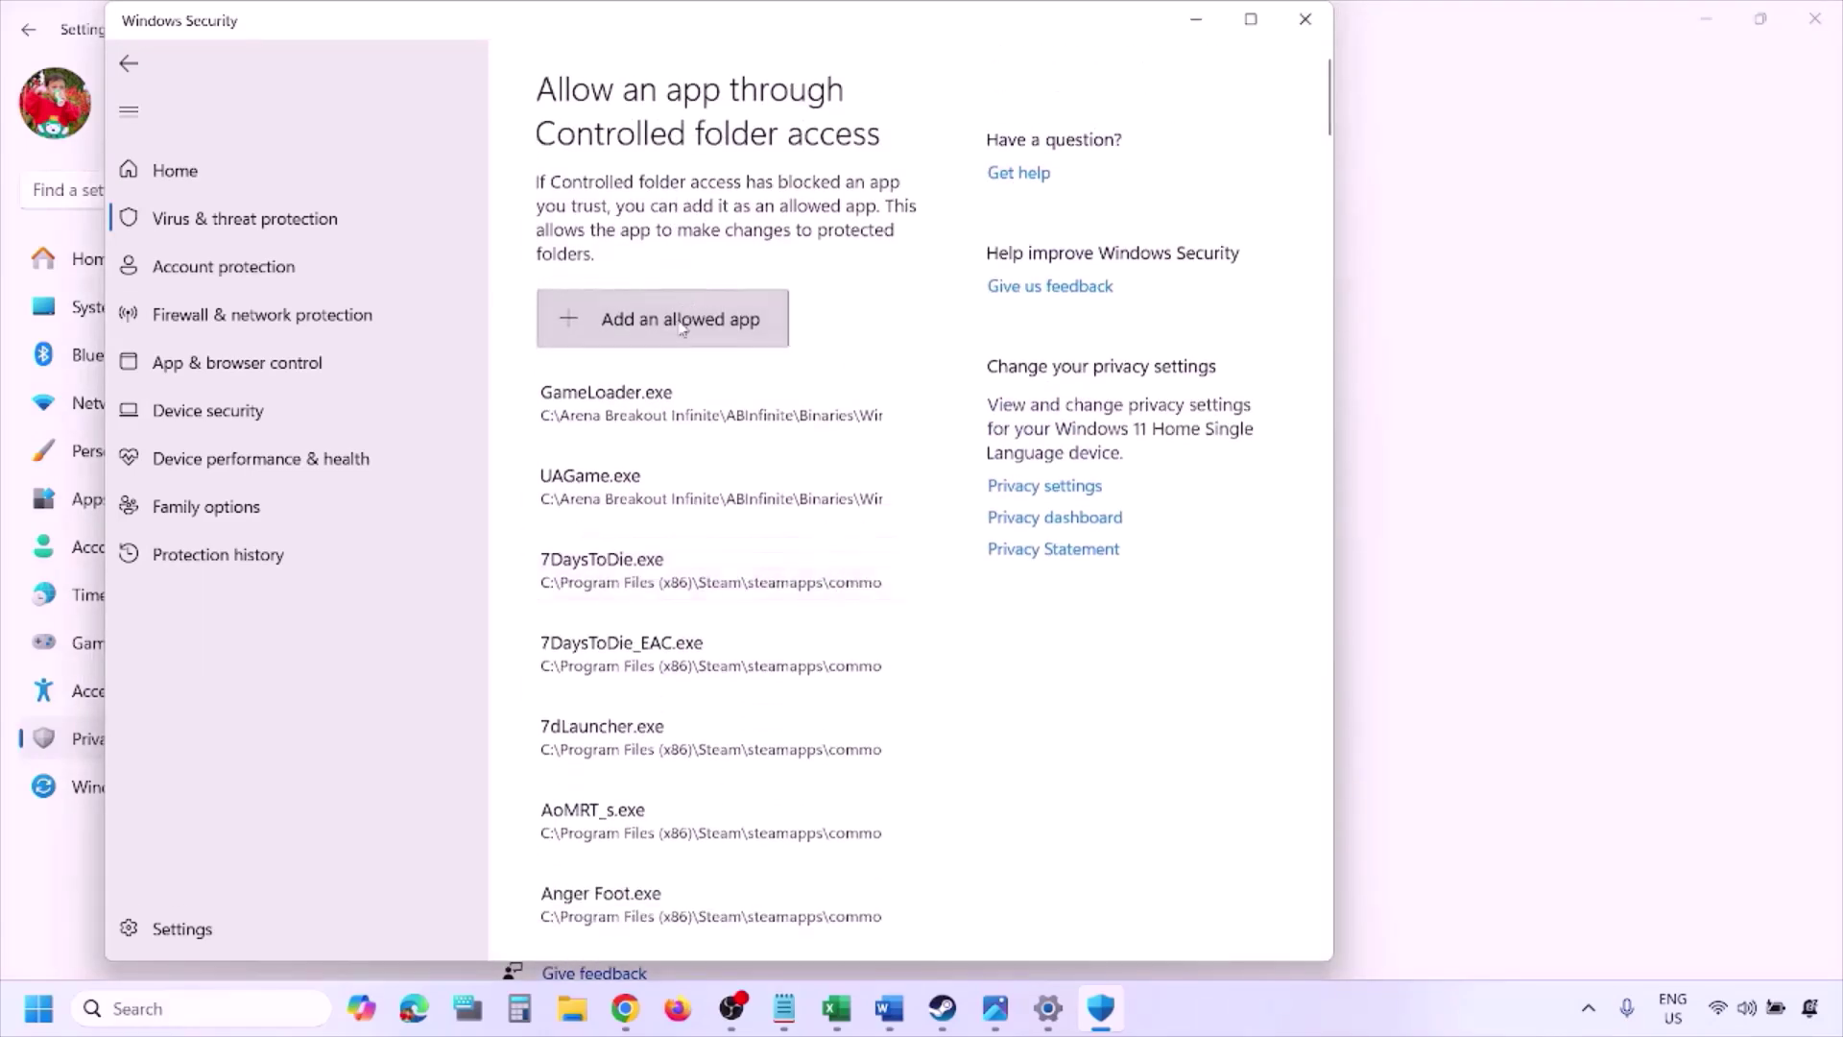
- Start adding an allowed app, browse to C:\Program Files (x86)\Steam\steamapps to show the game location, and cancel the file selection
click(680, 326)
click(693, 419)
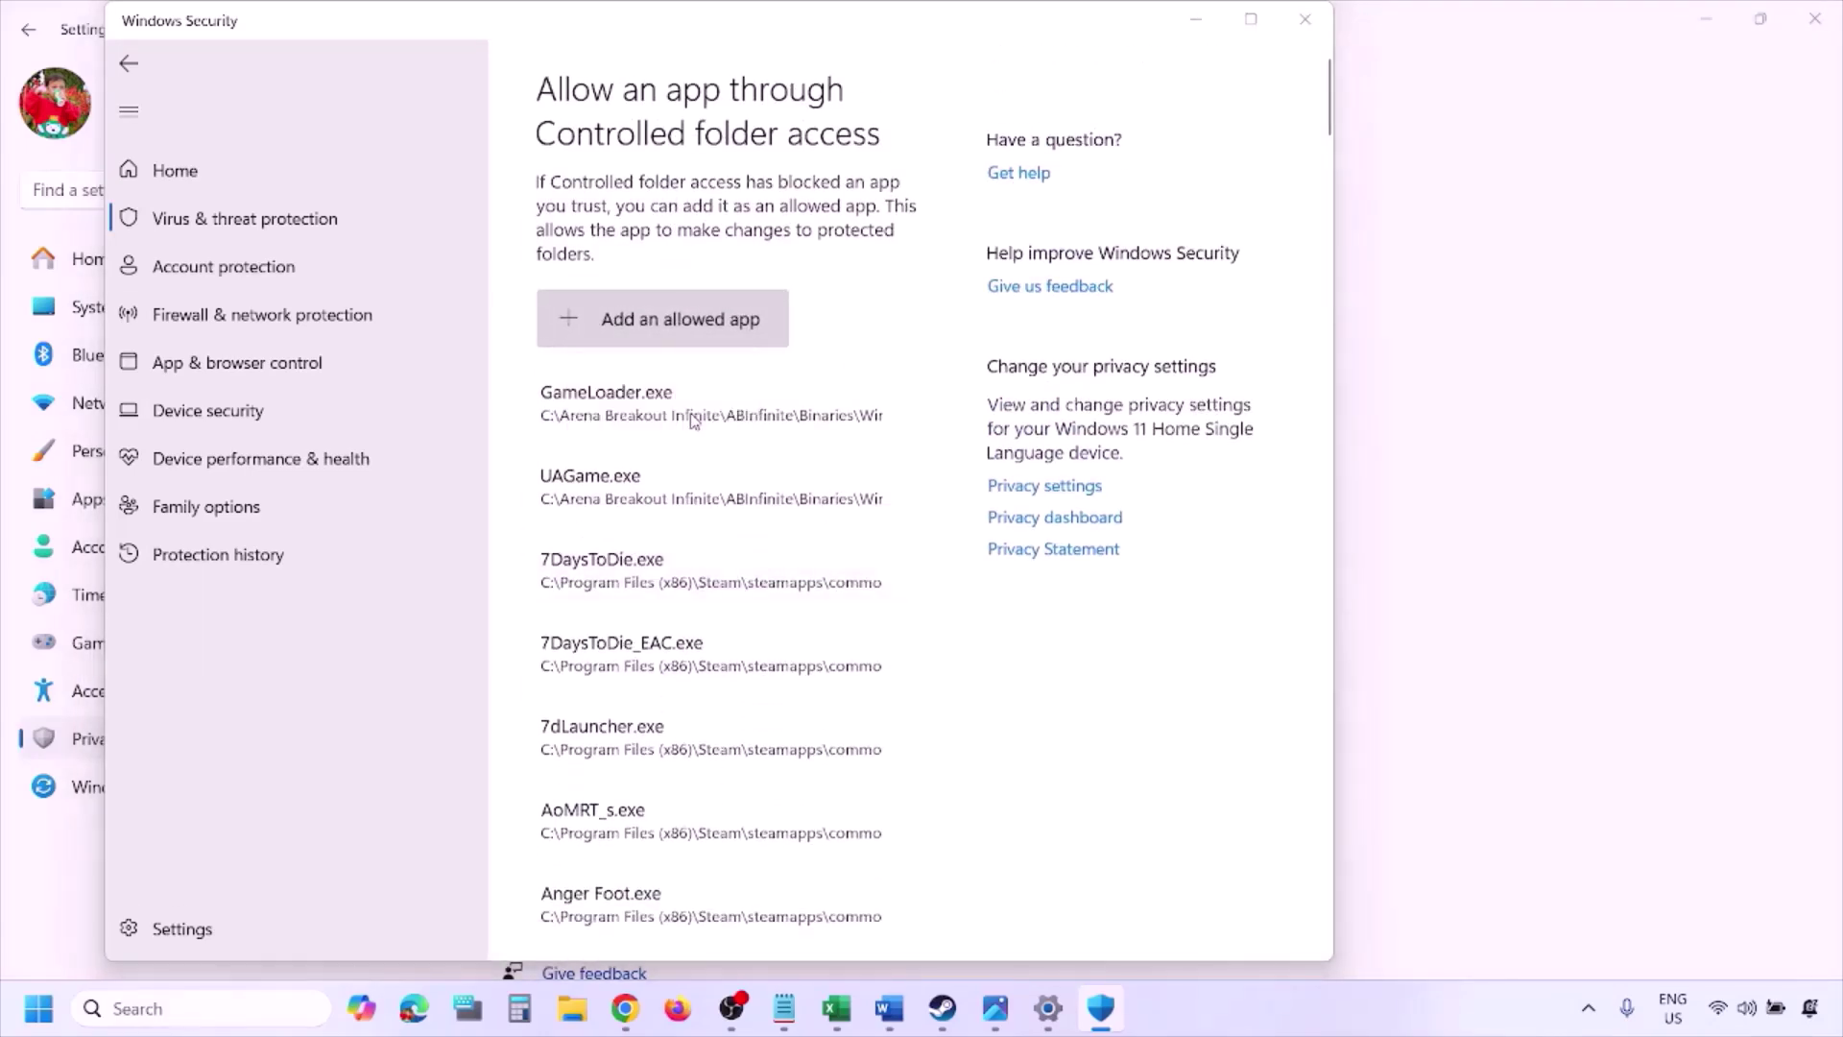
click(202, 509)
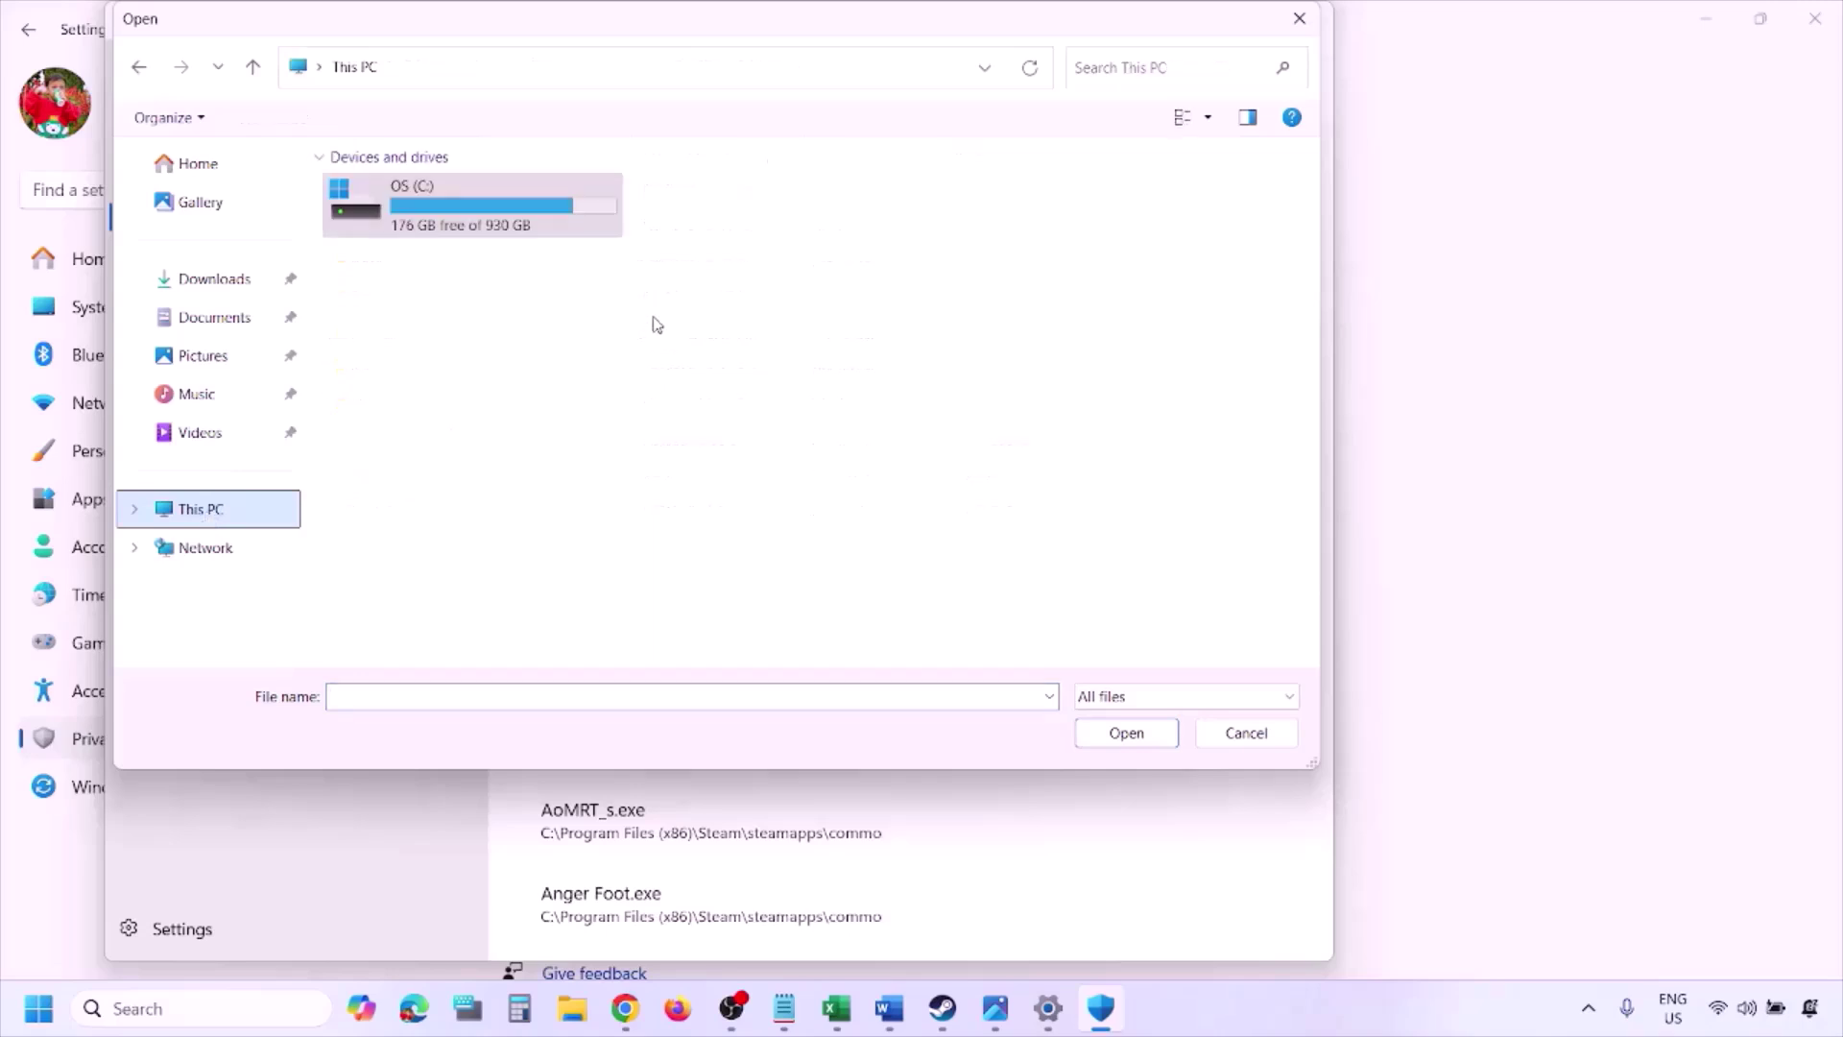
click(471, 217)
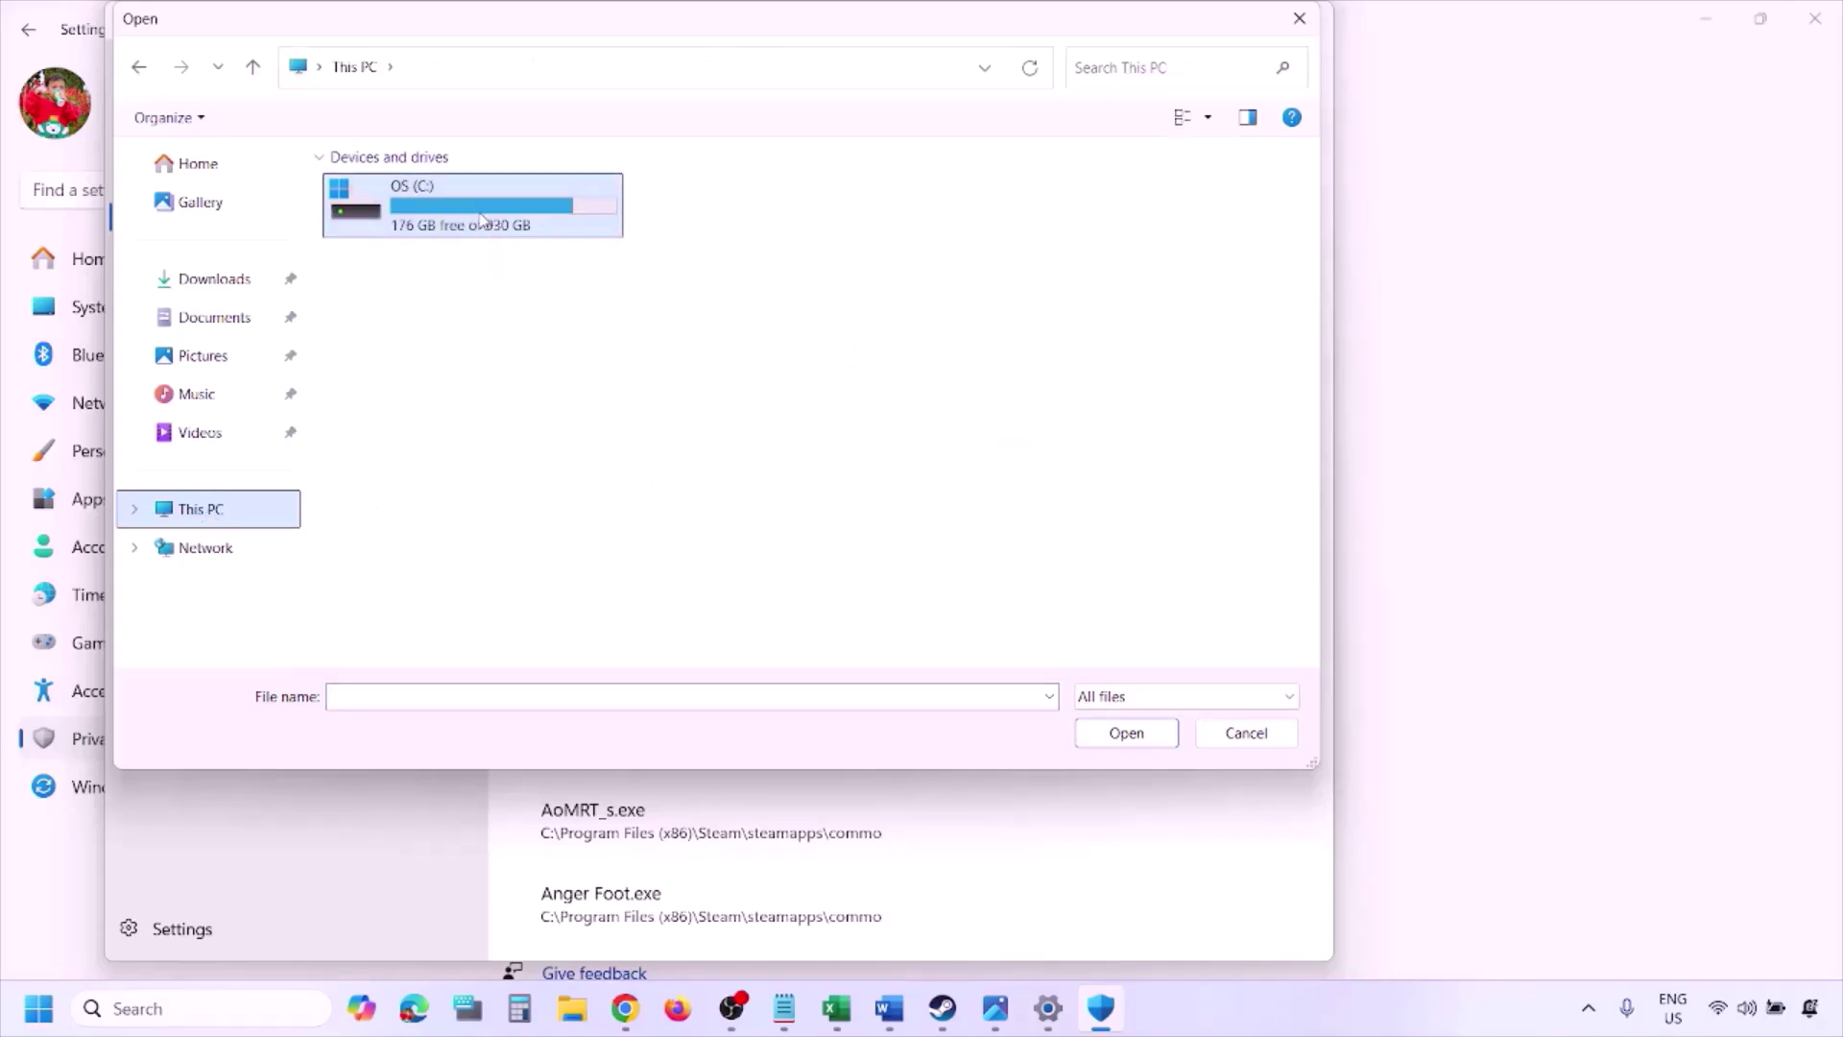
double_click(482, 220)
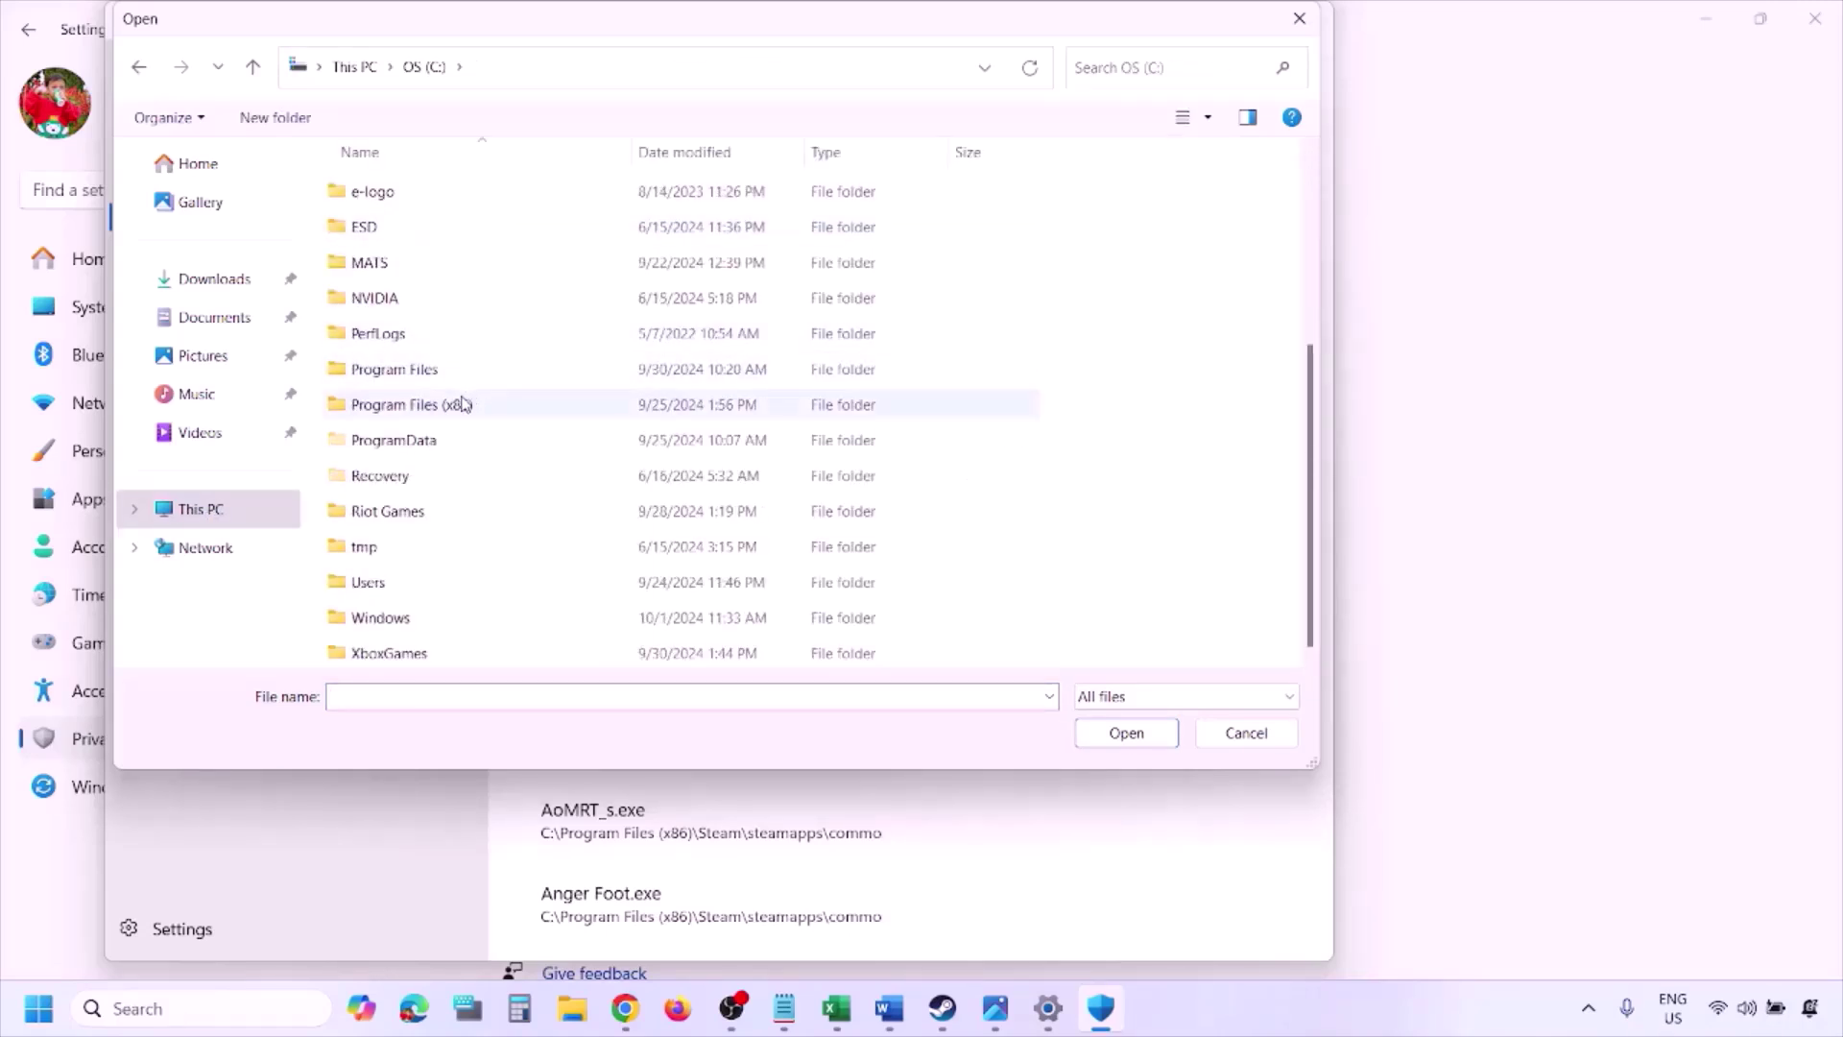
double_click(463, 404)
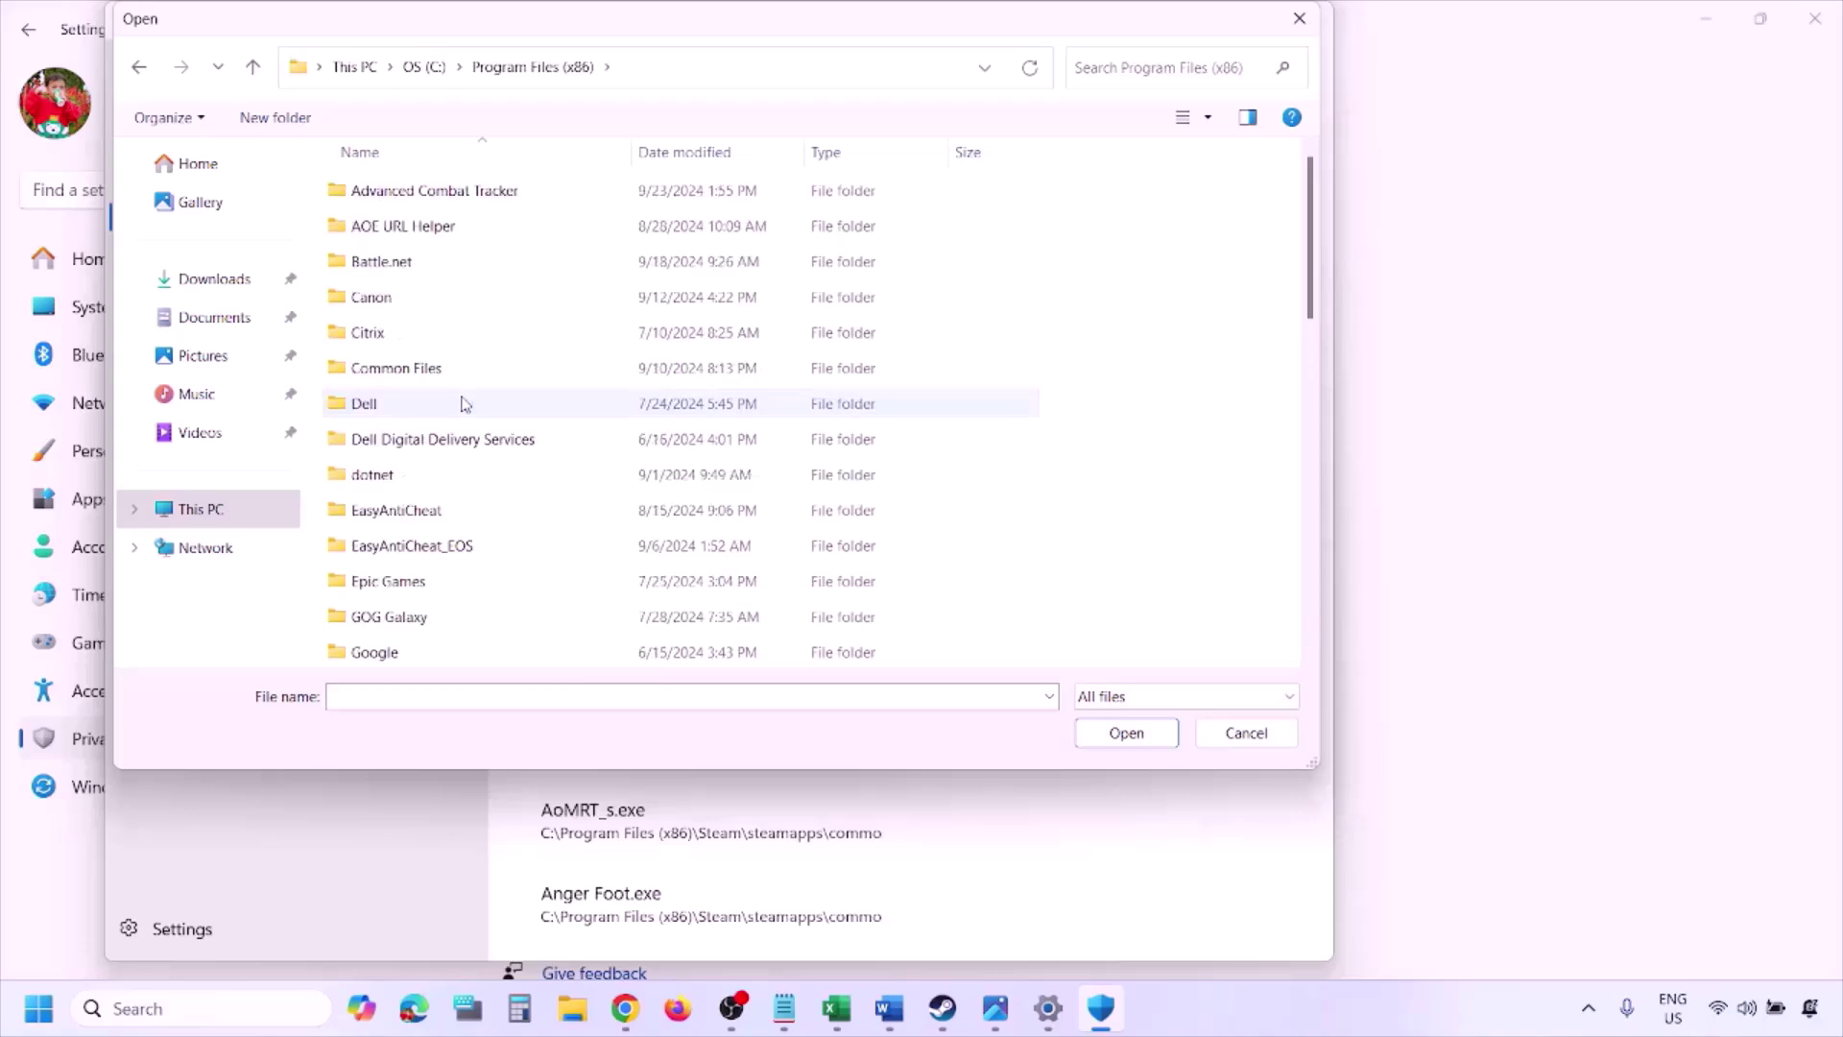
scroll(464, 404, down, 4)
scroll(465, 405, down, 4)
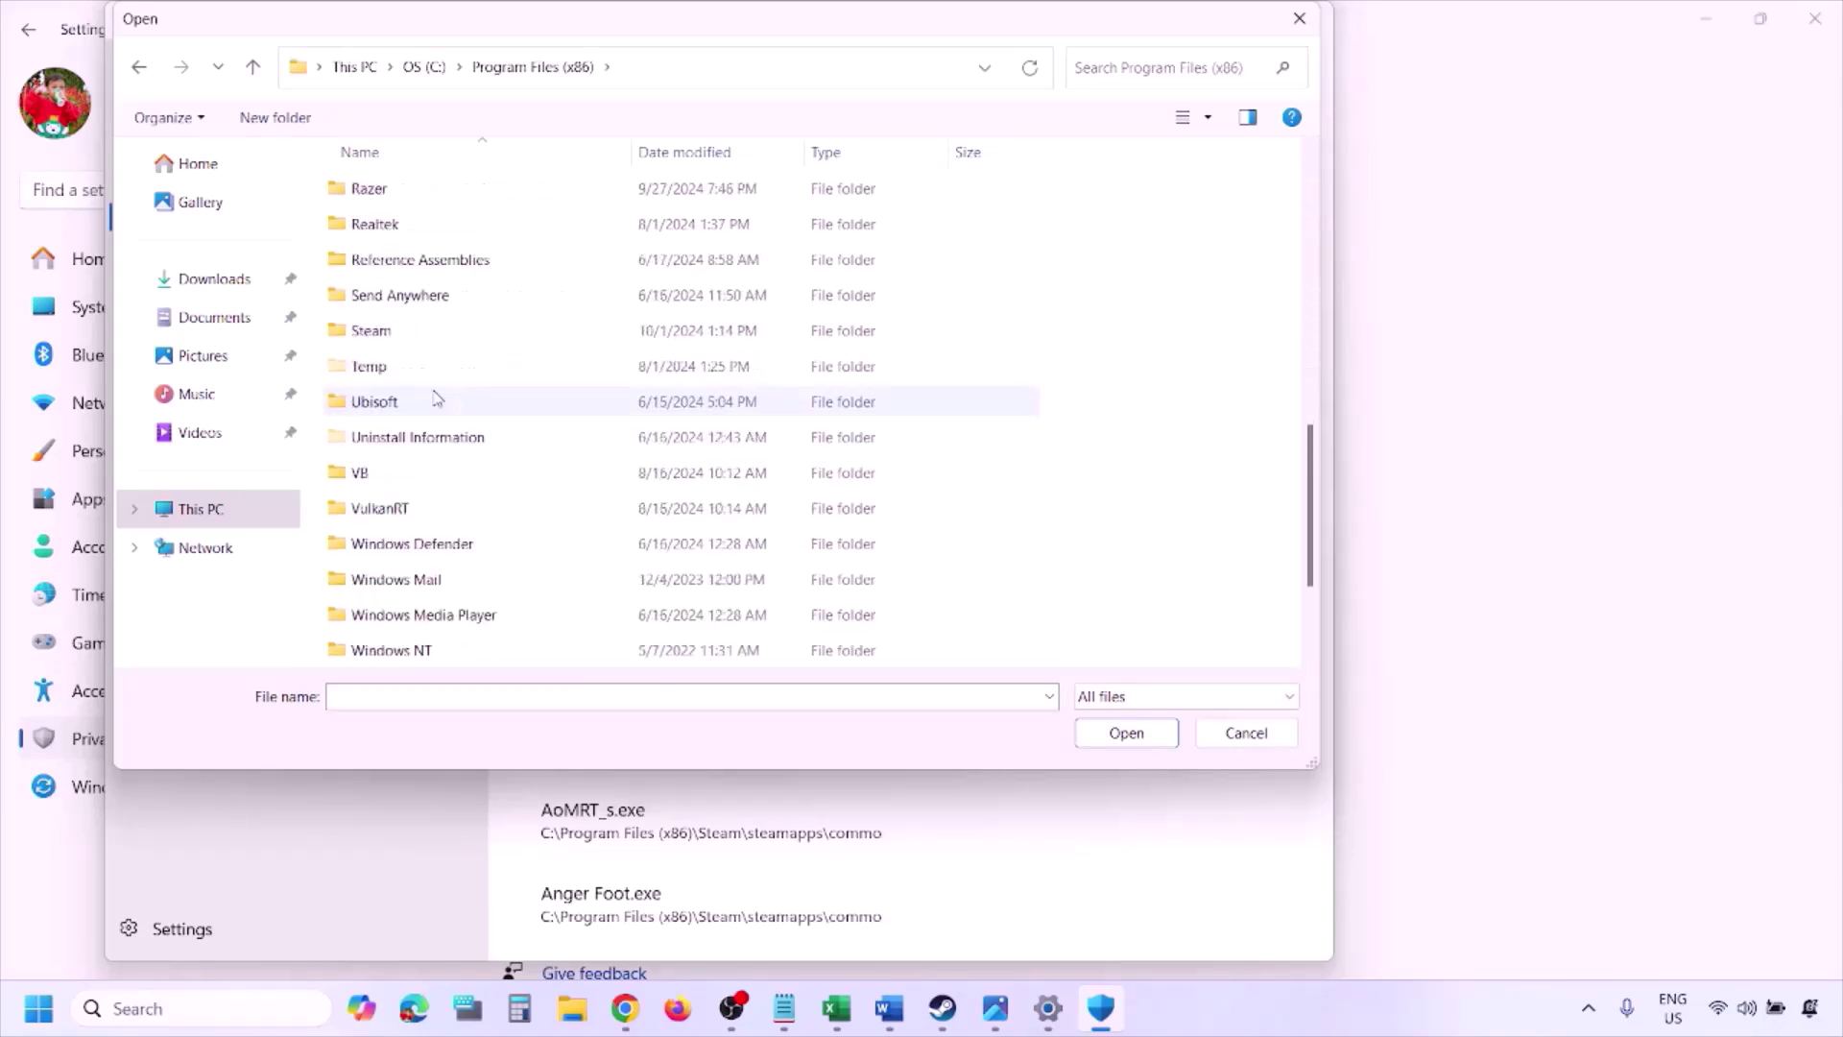
double_click(412, 330)
scroll(429, 425, down, 4)
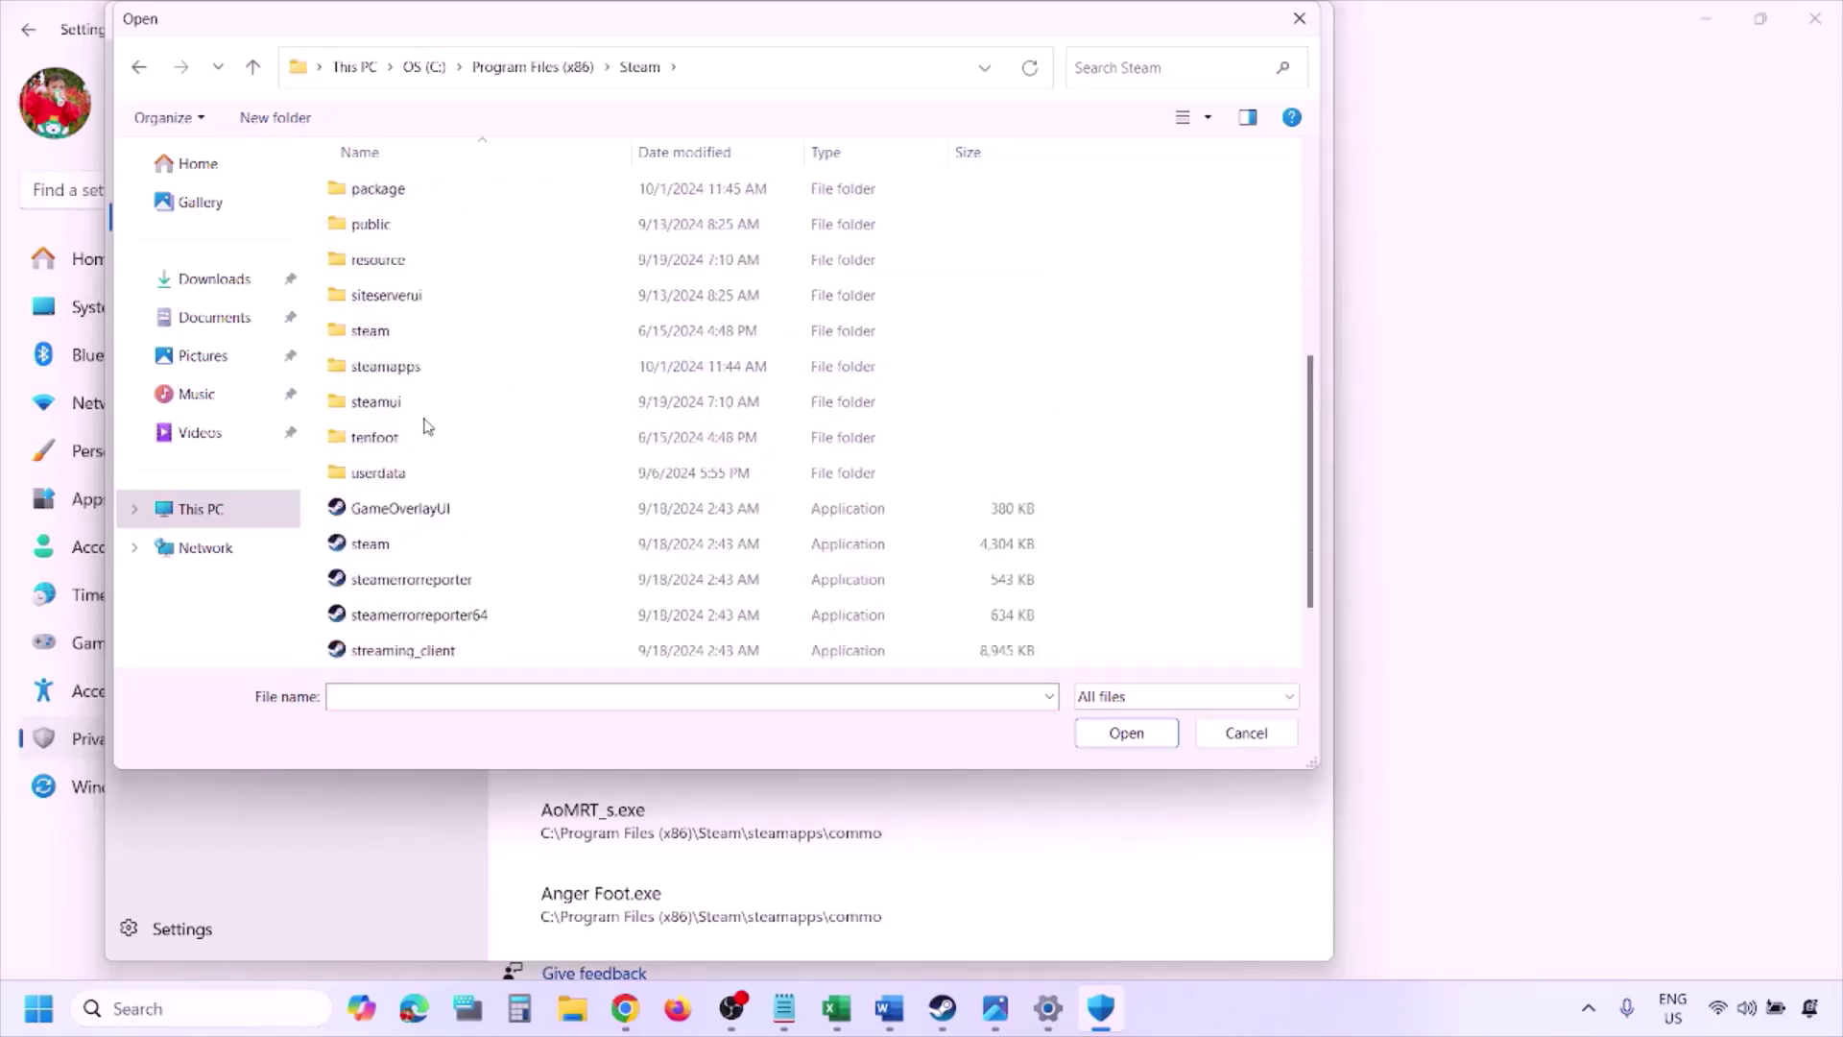
double_click(384, 366)
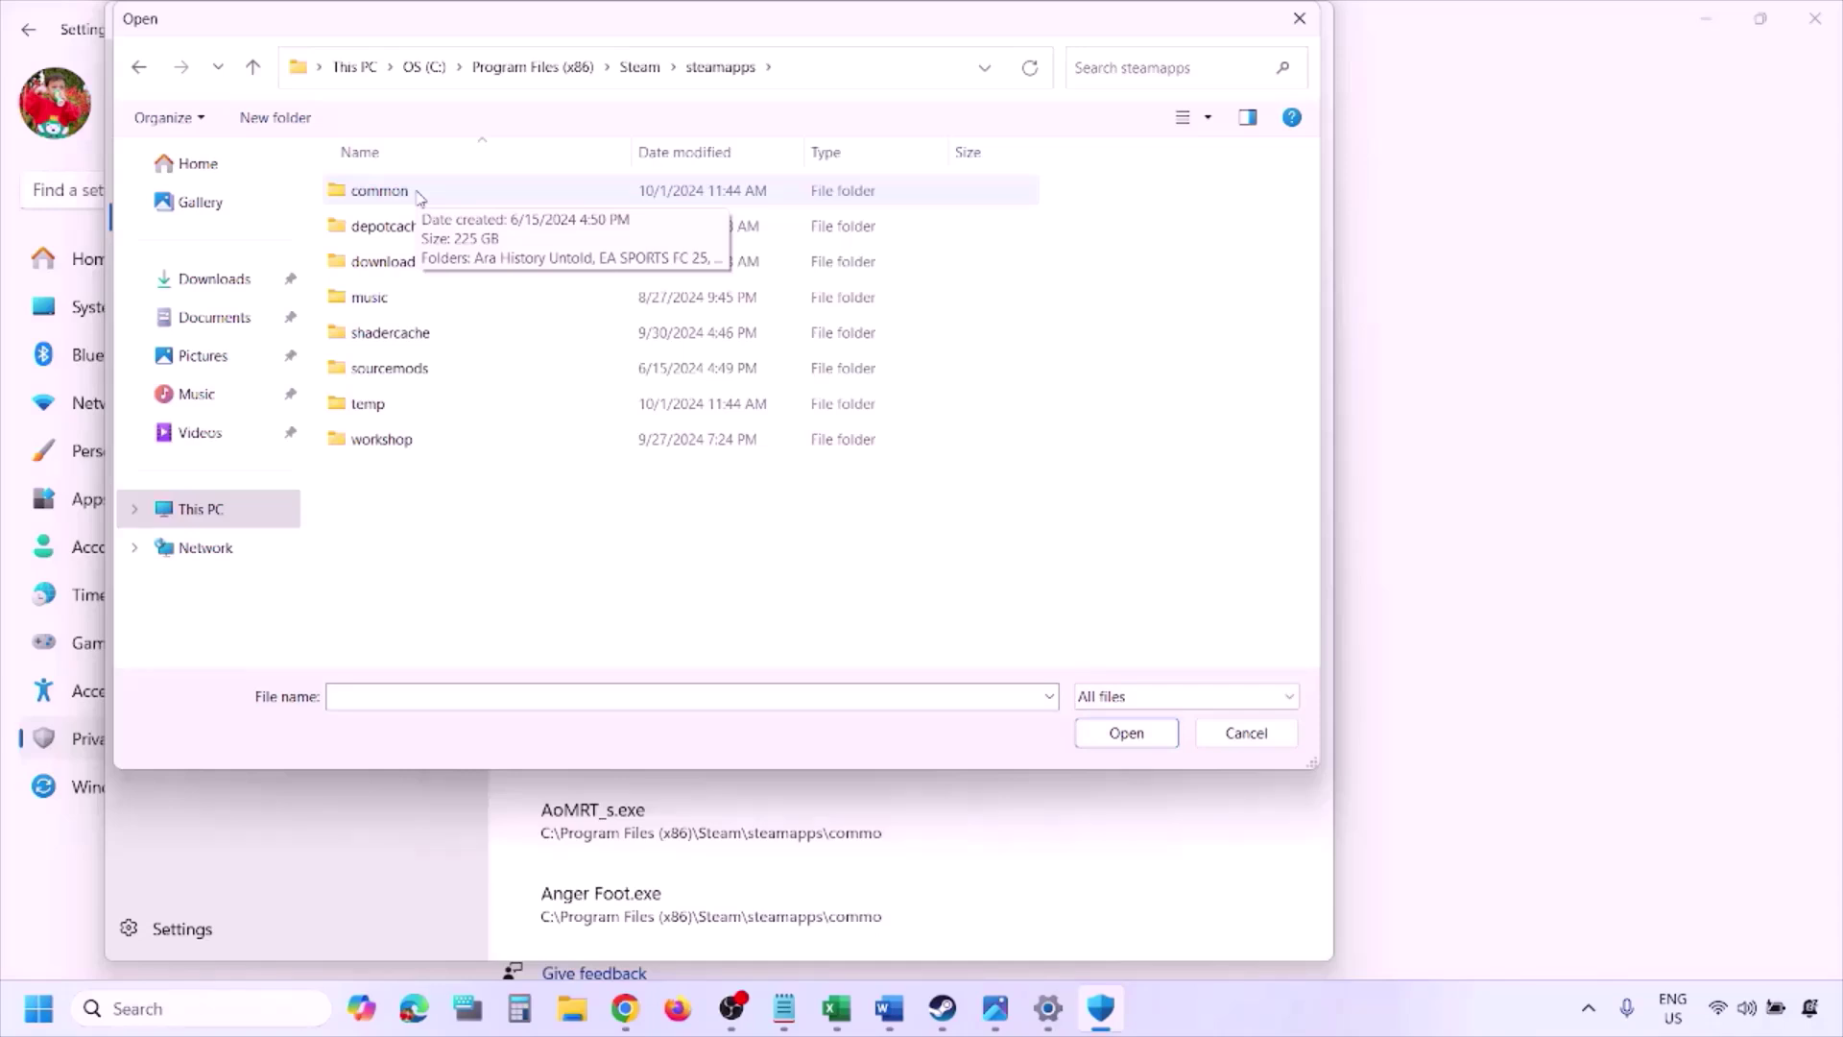
click(1239, 741)
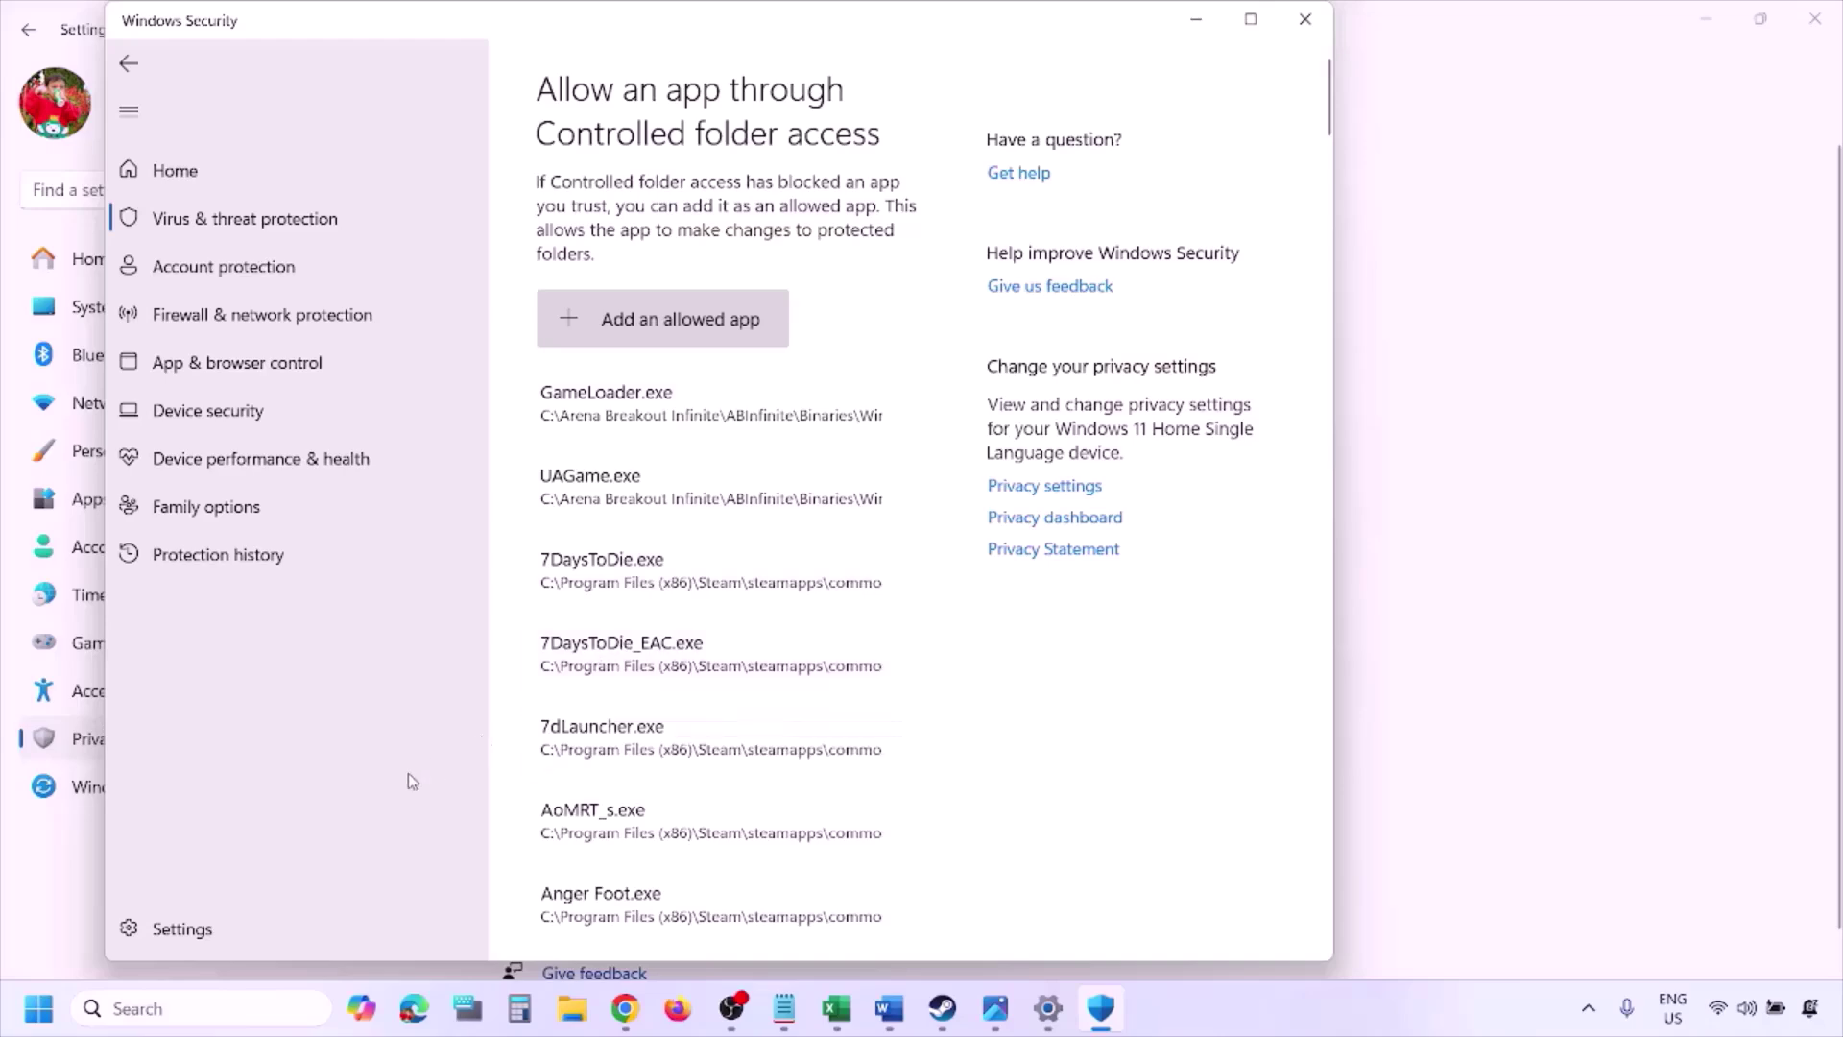
- Find and open Control Panel, and go to the list of apps allowed through Windows Defender Firewall
click(190, 1008)
text(o)
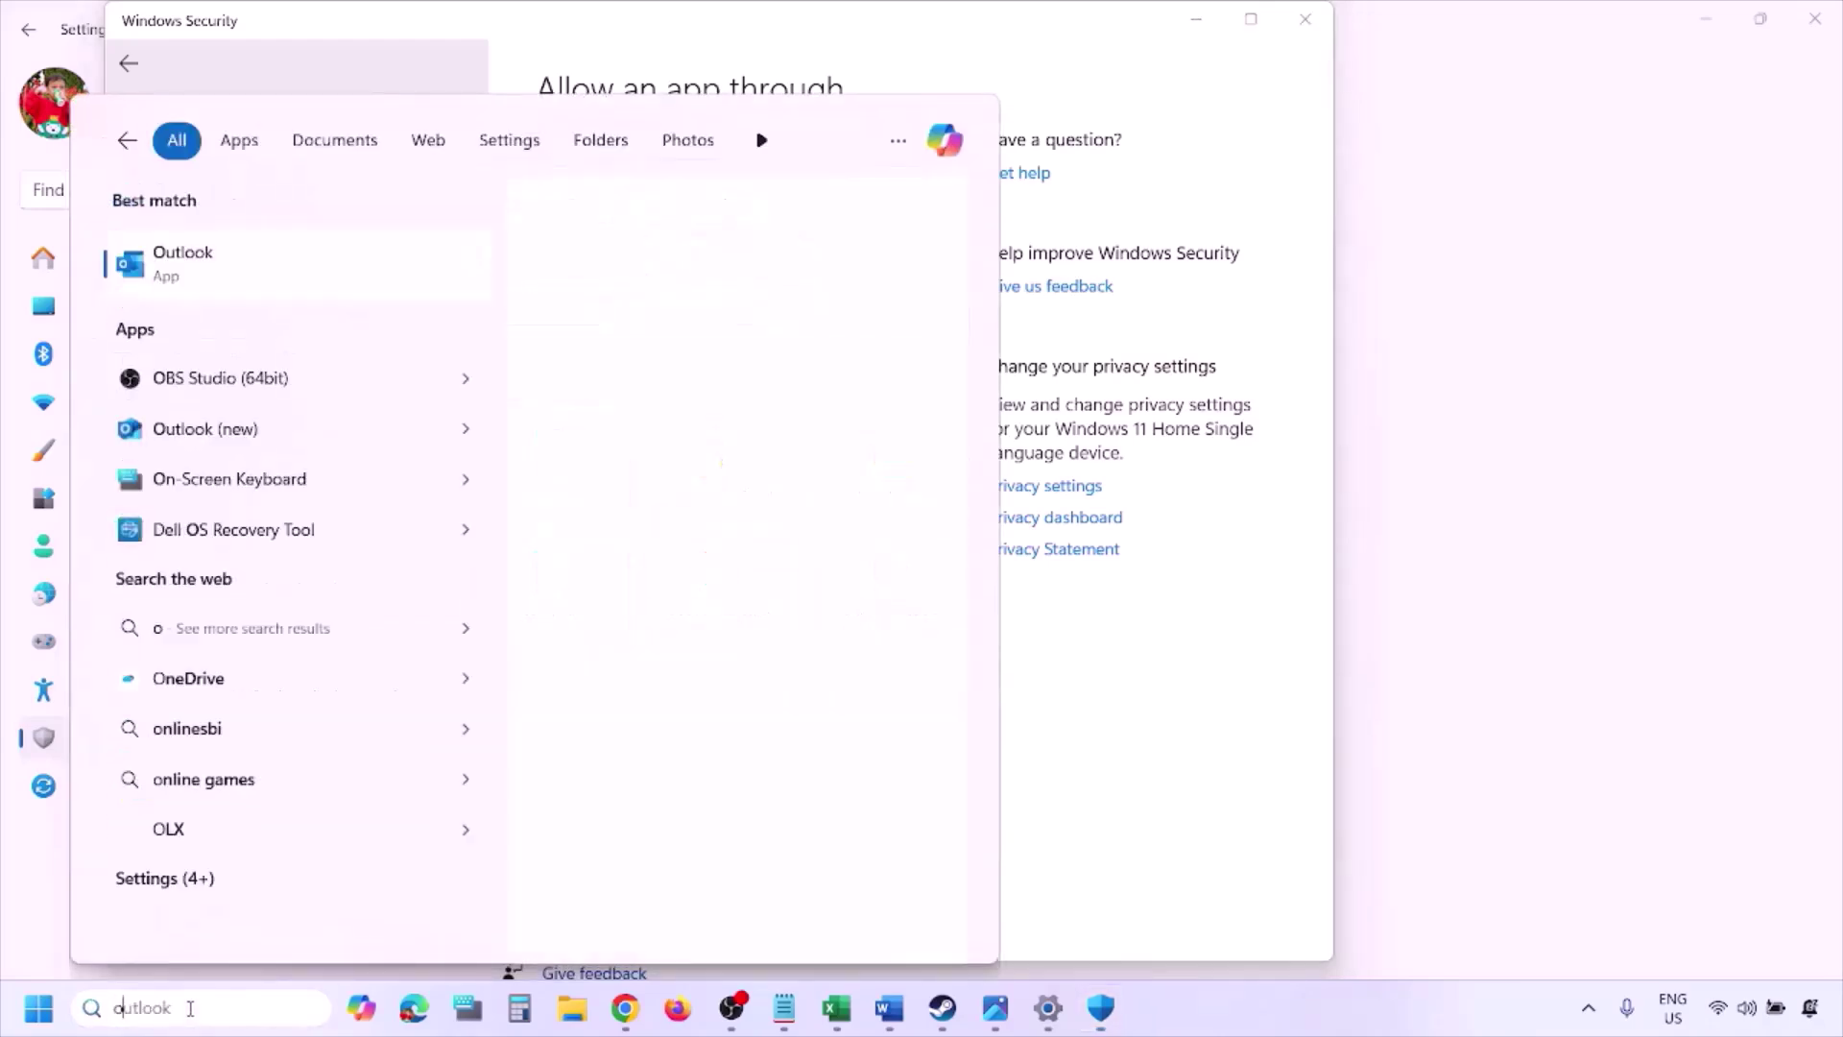
text(ntrol)
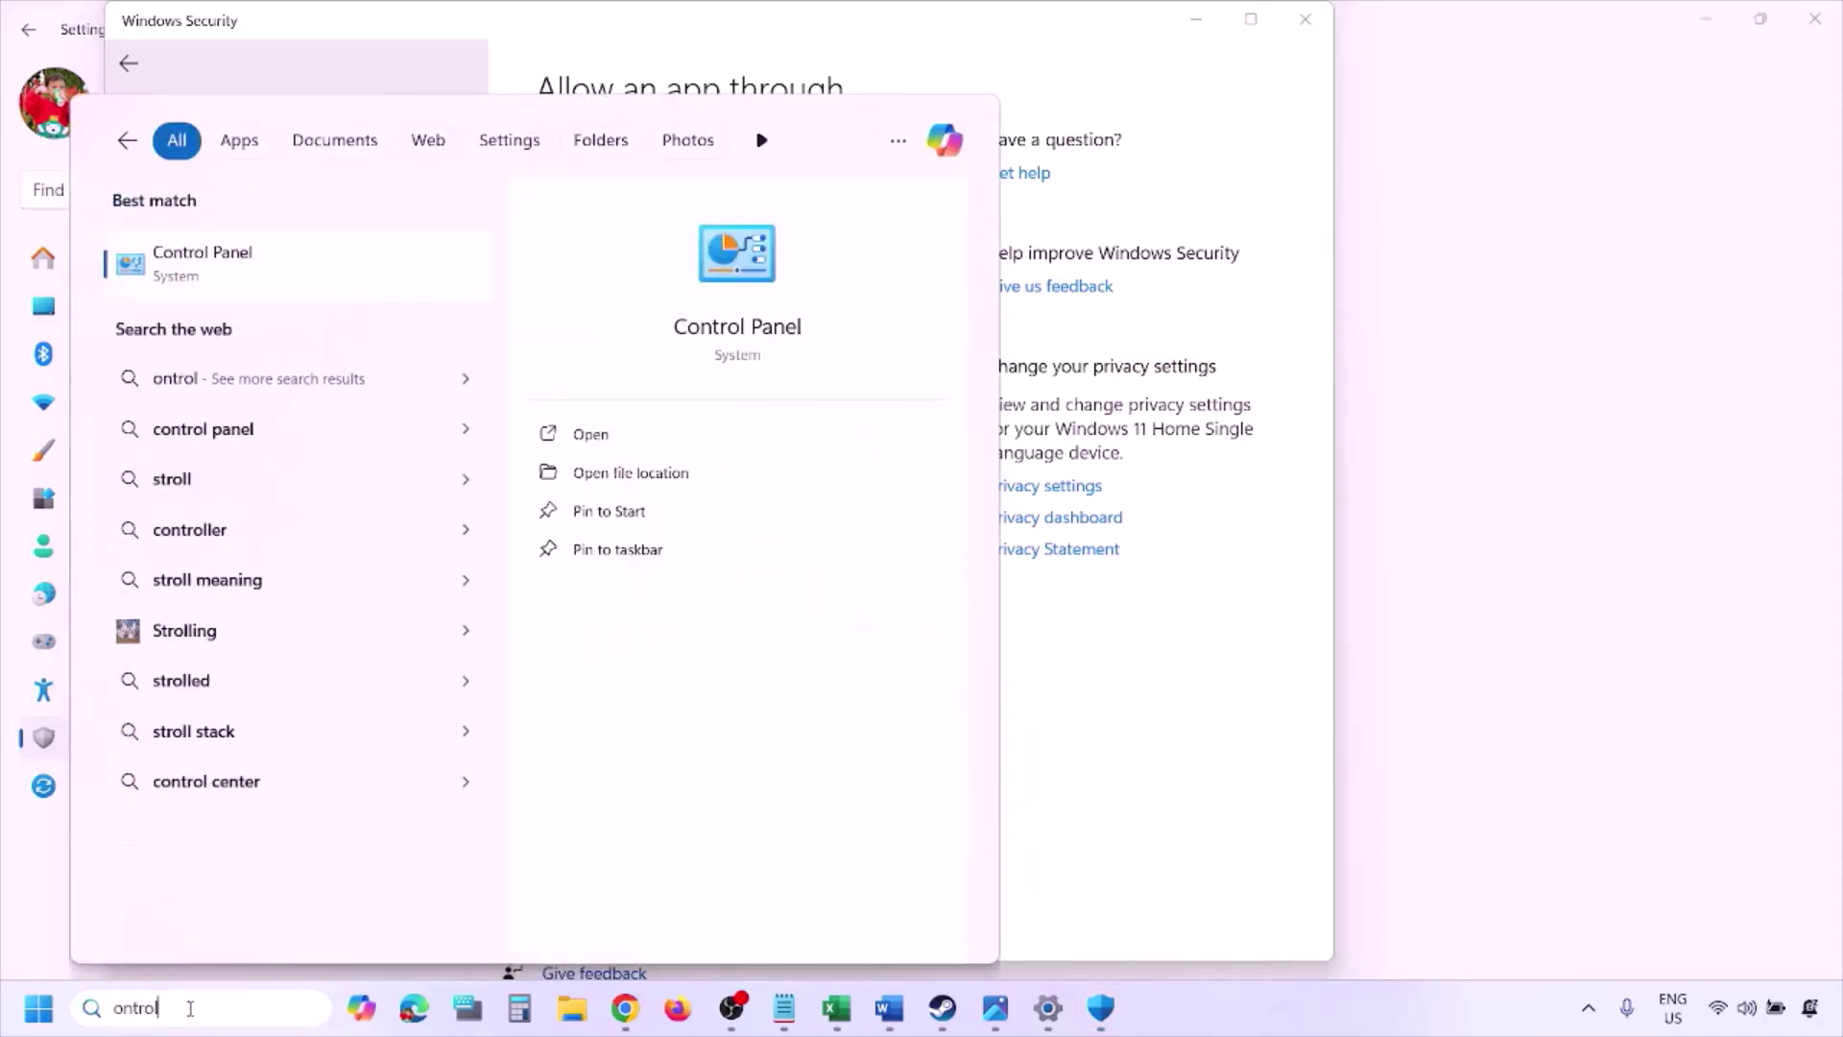
key(Return)
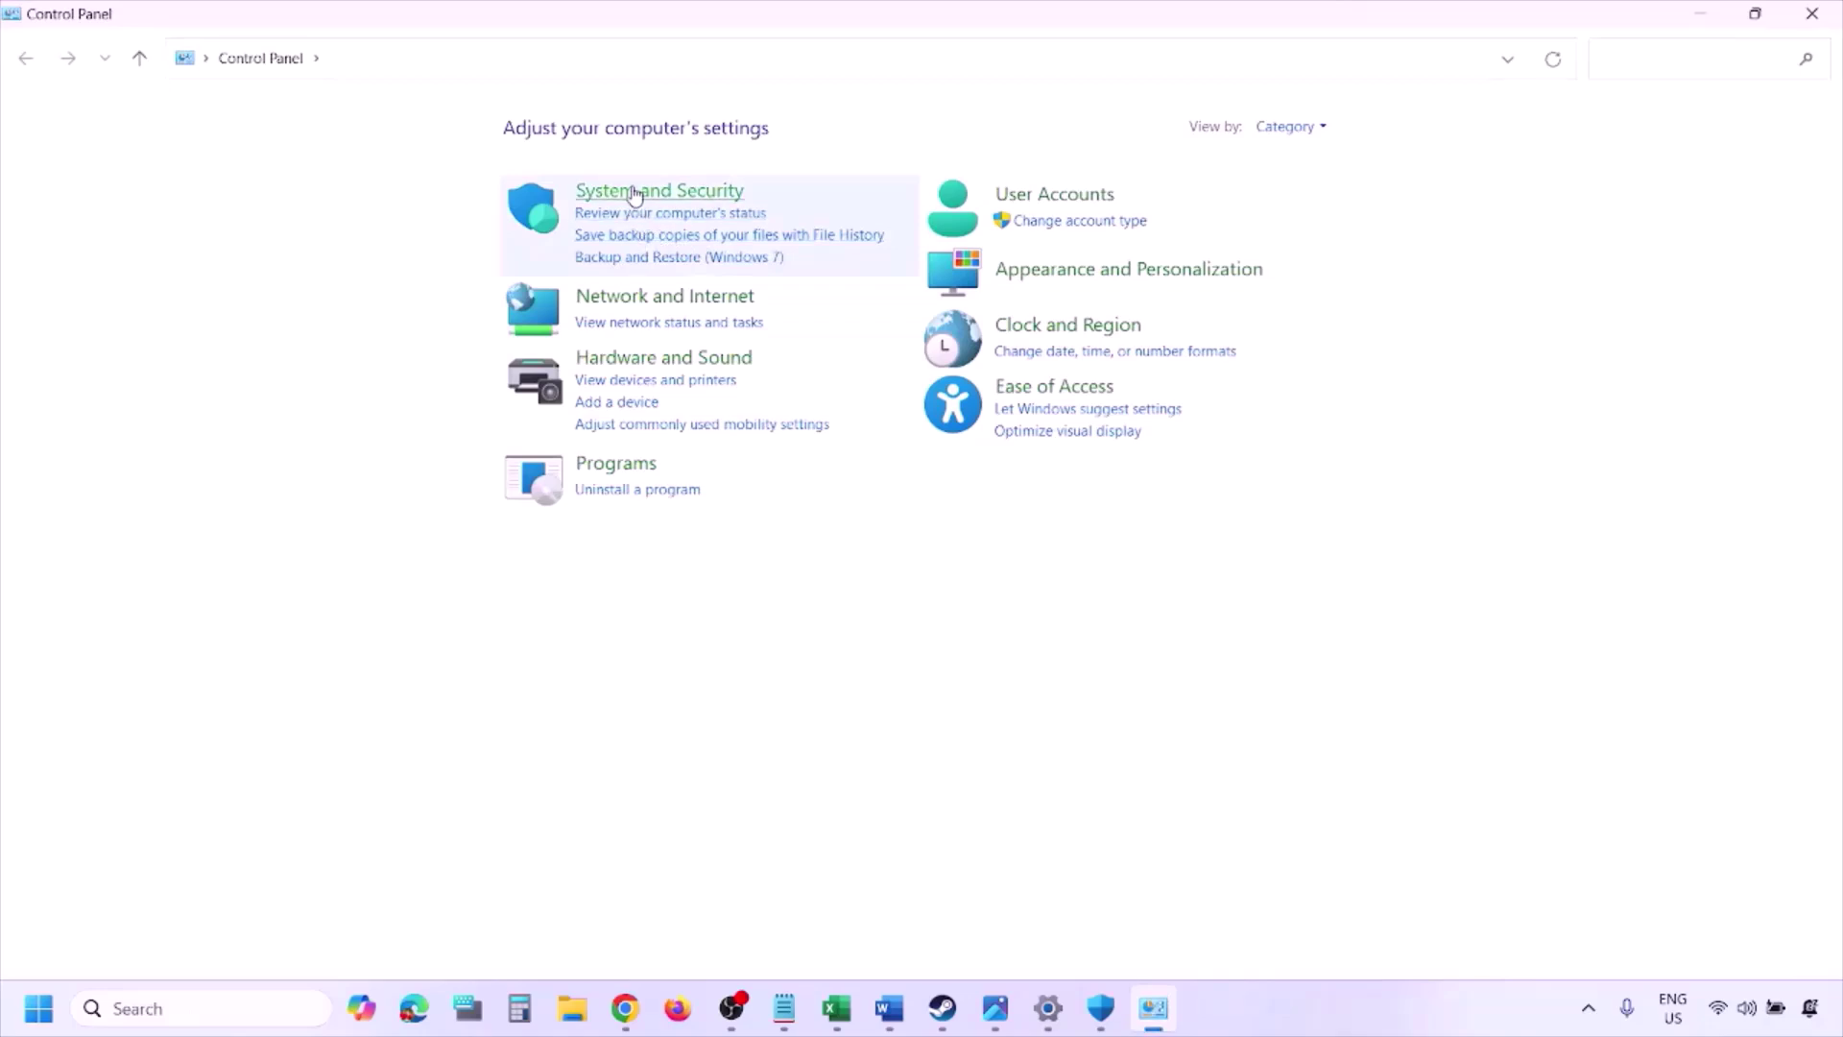
click(633, 192)
click(497, 208)
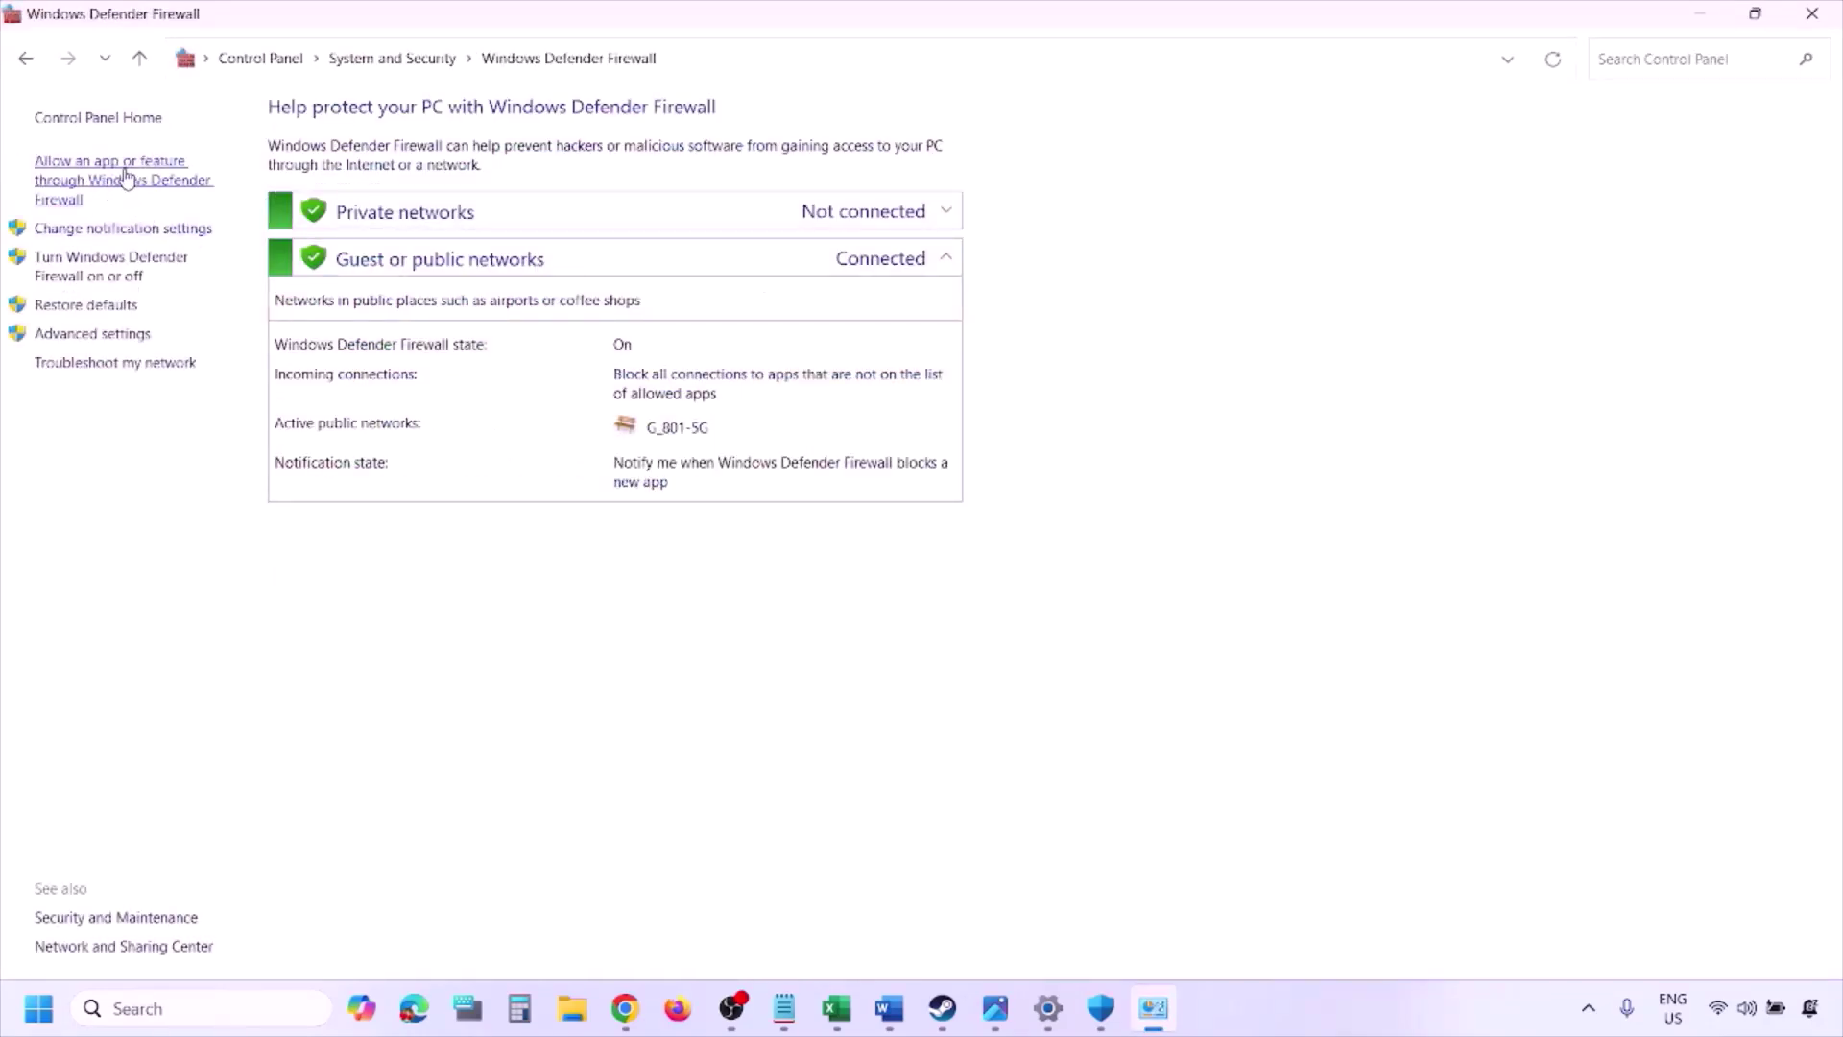
click(125, 177)
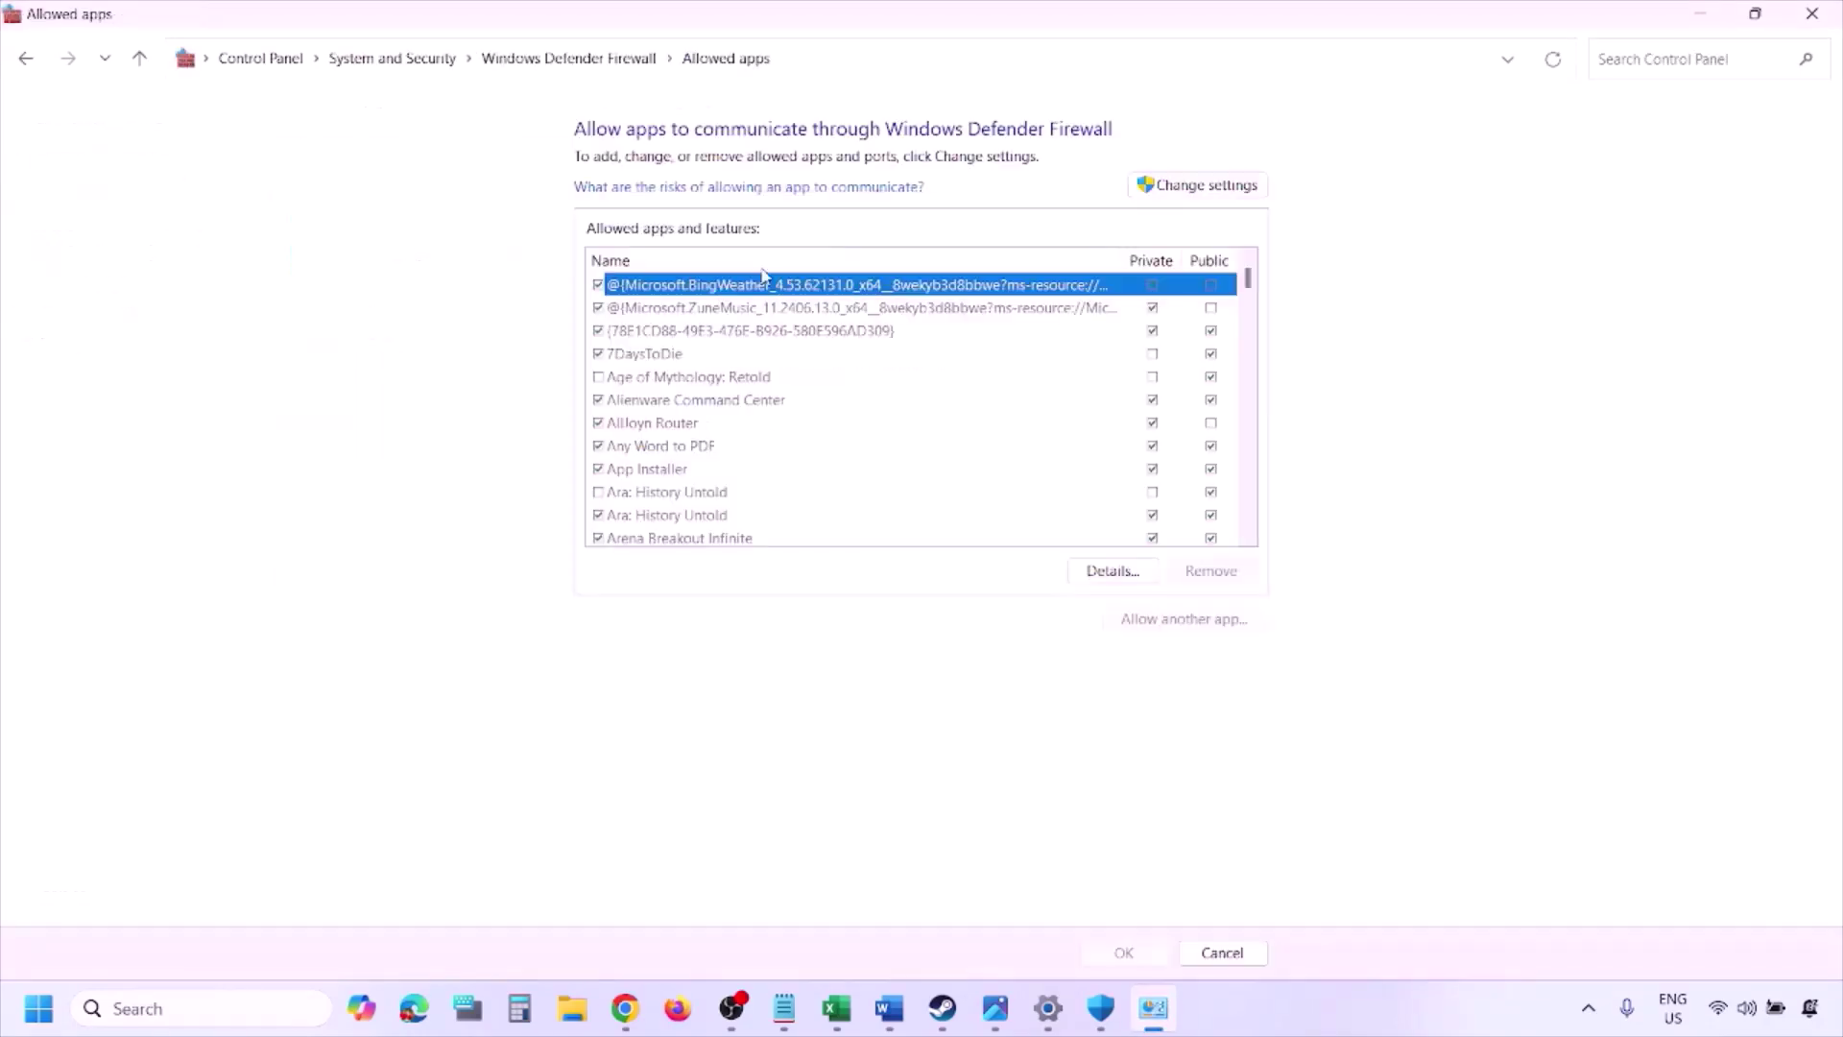
- Unlock the allowed apps settings, show how to browse This PC for another app, and cancel and close the window without adding one
click(1238, 185)
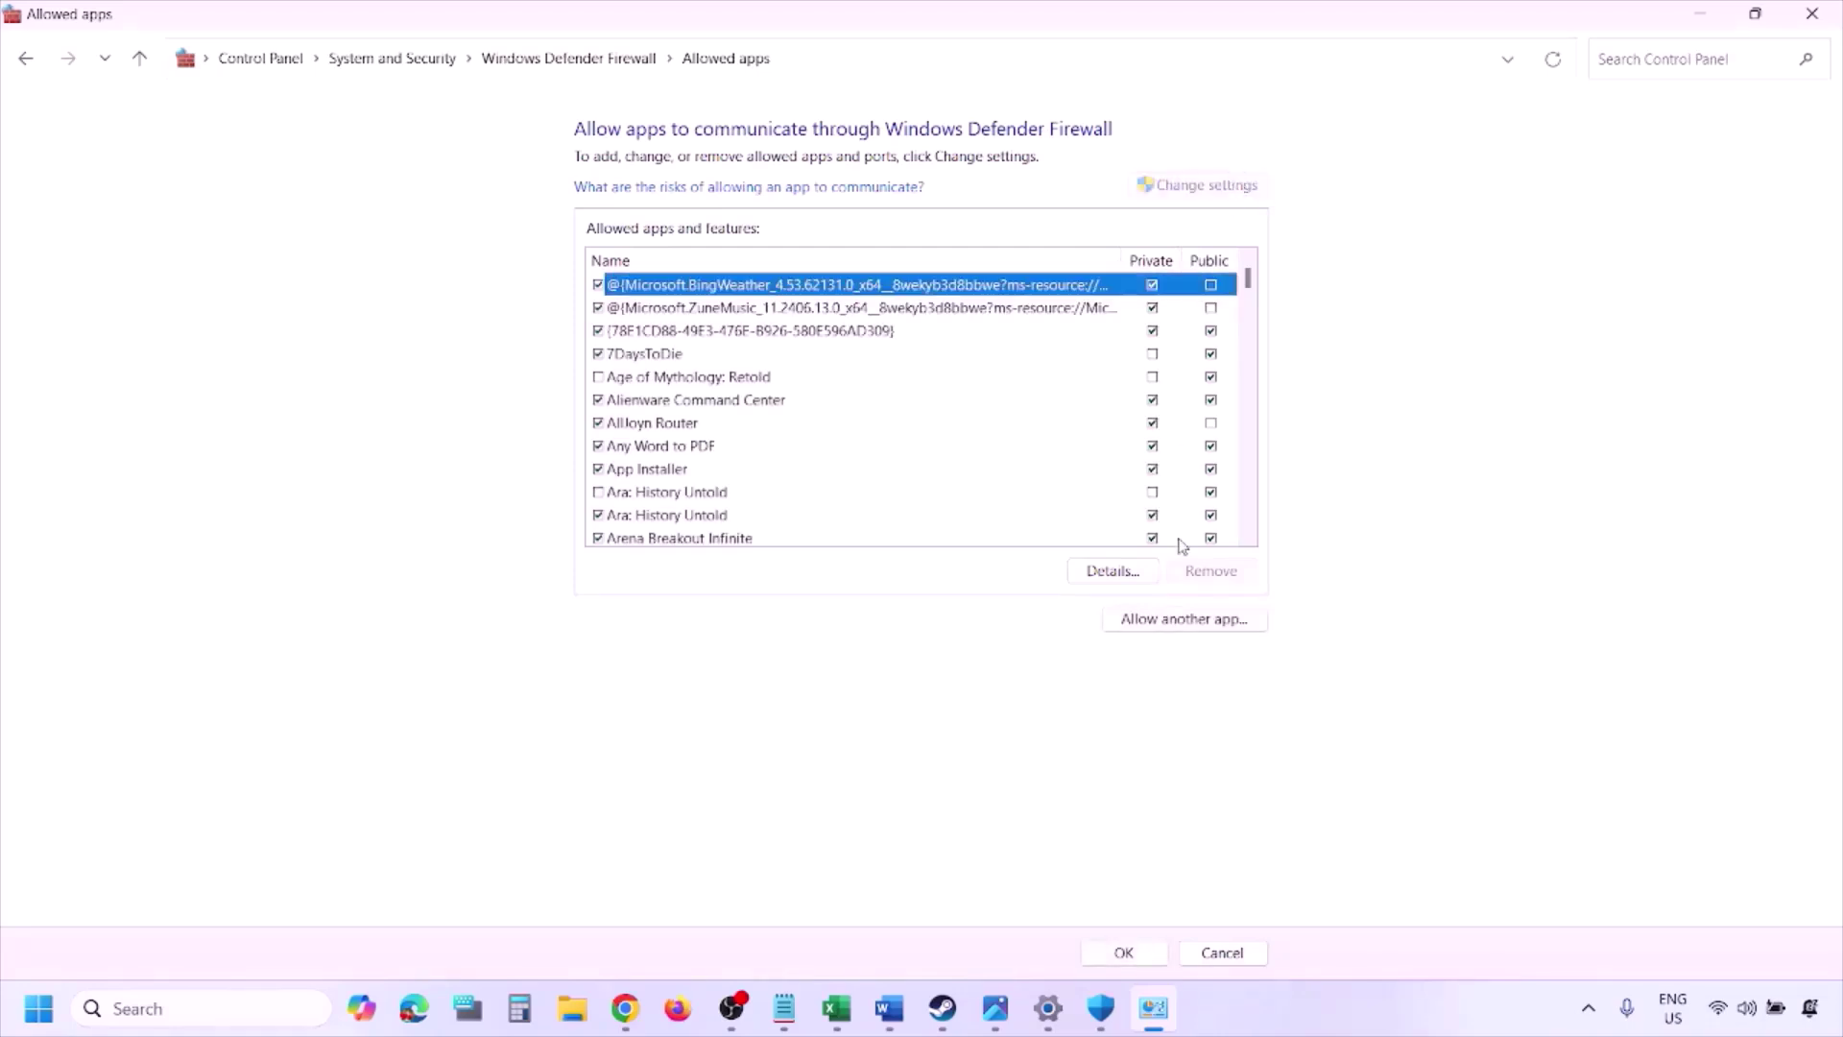
click(1186, 622)
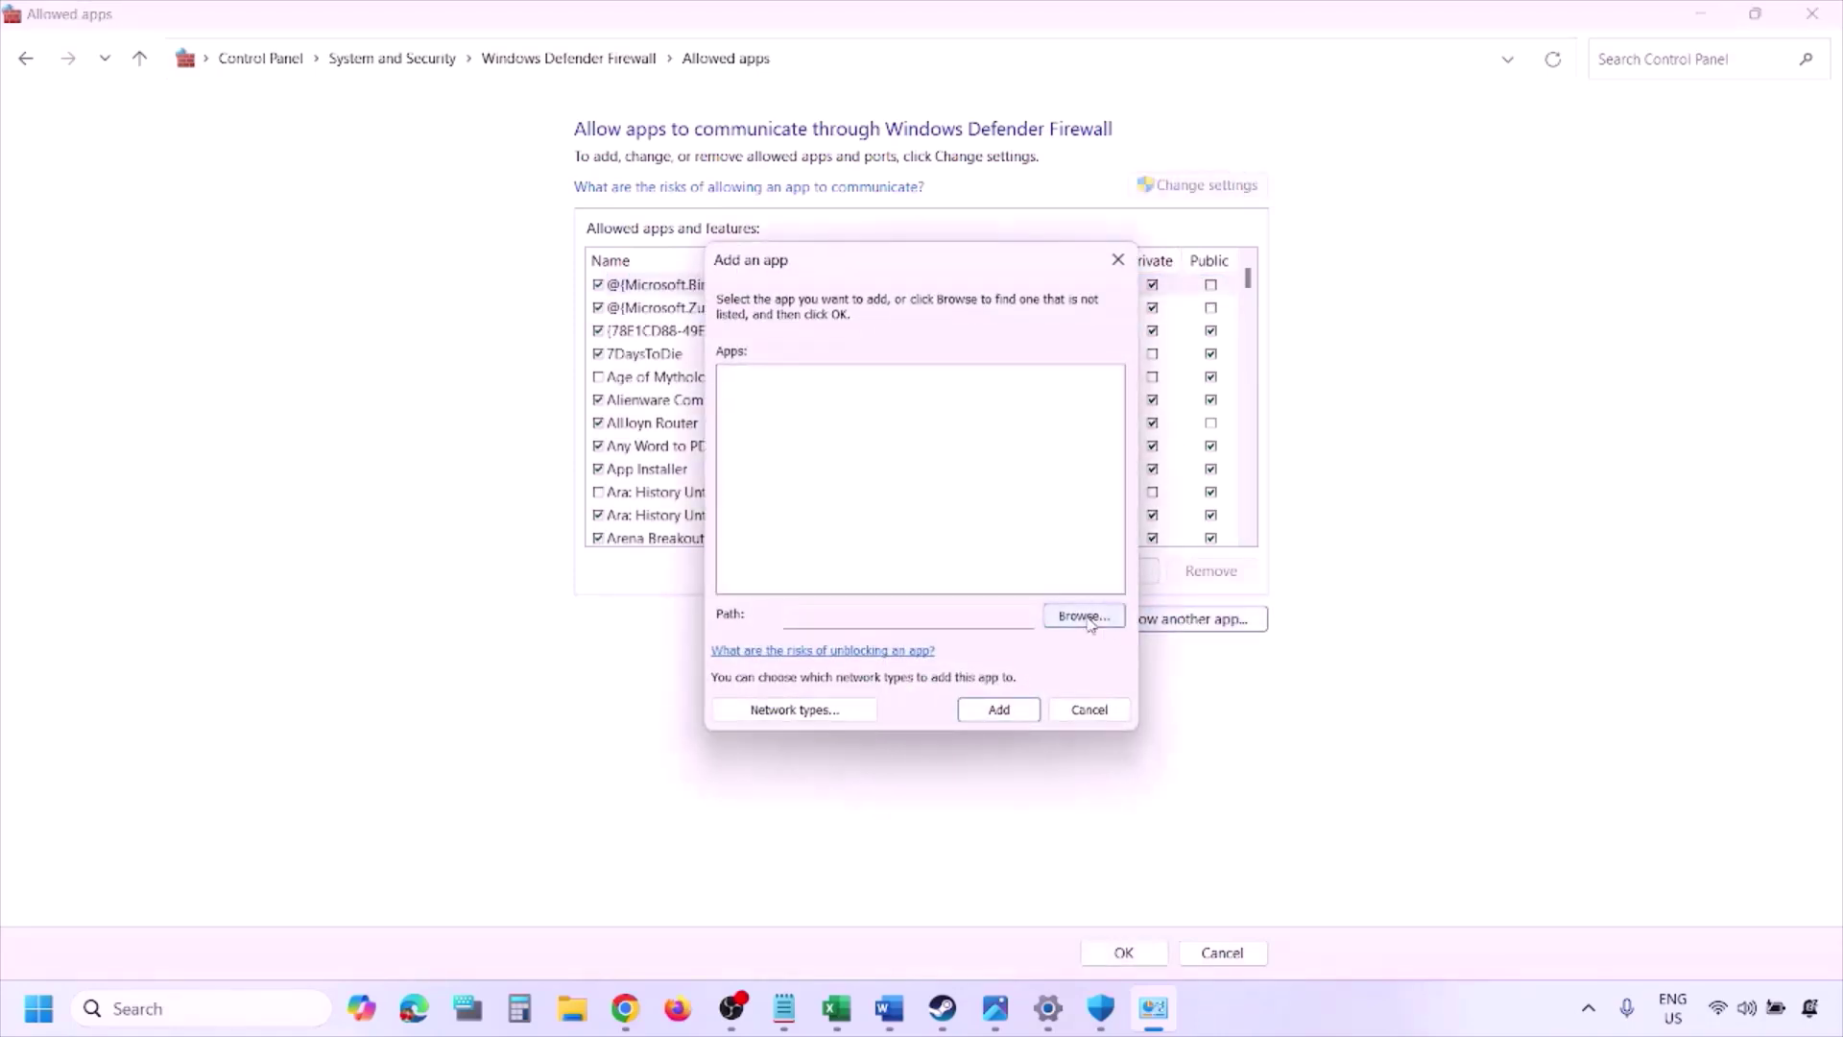
click(1085, 616)
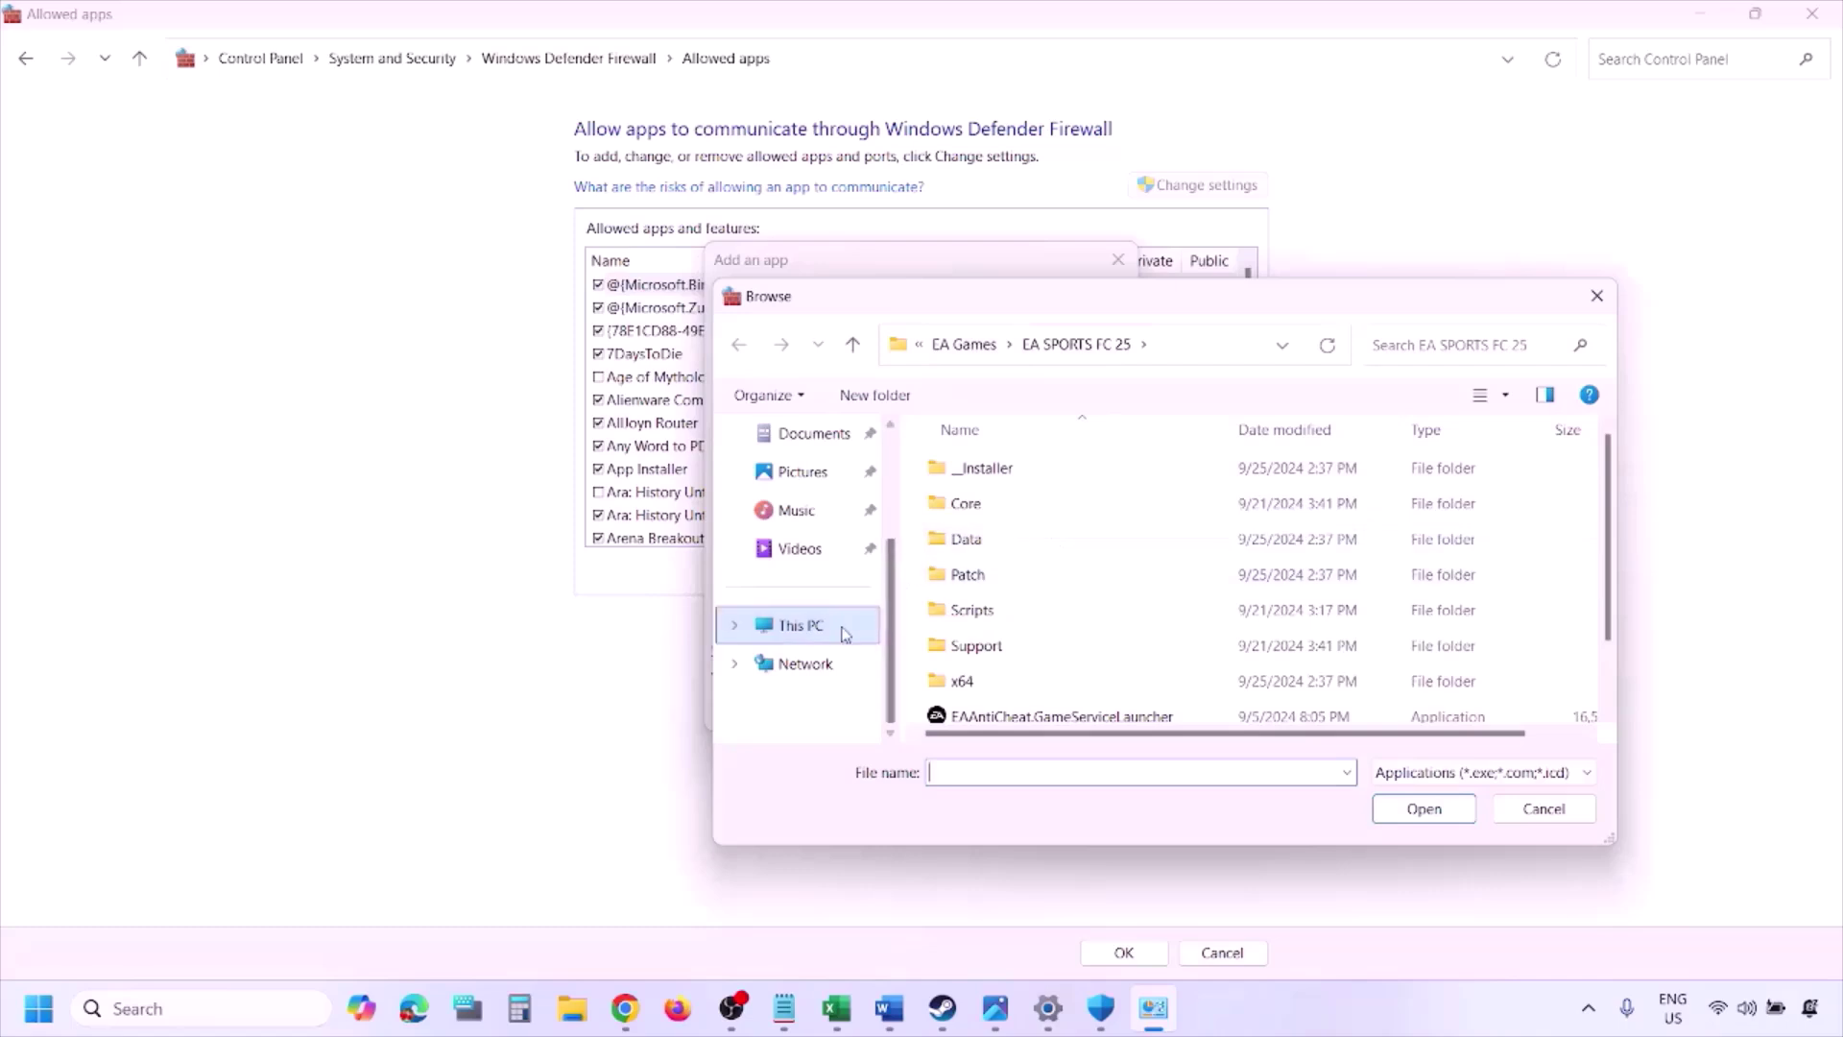
click(844, 634)
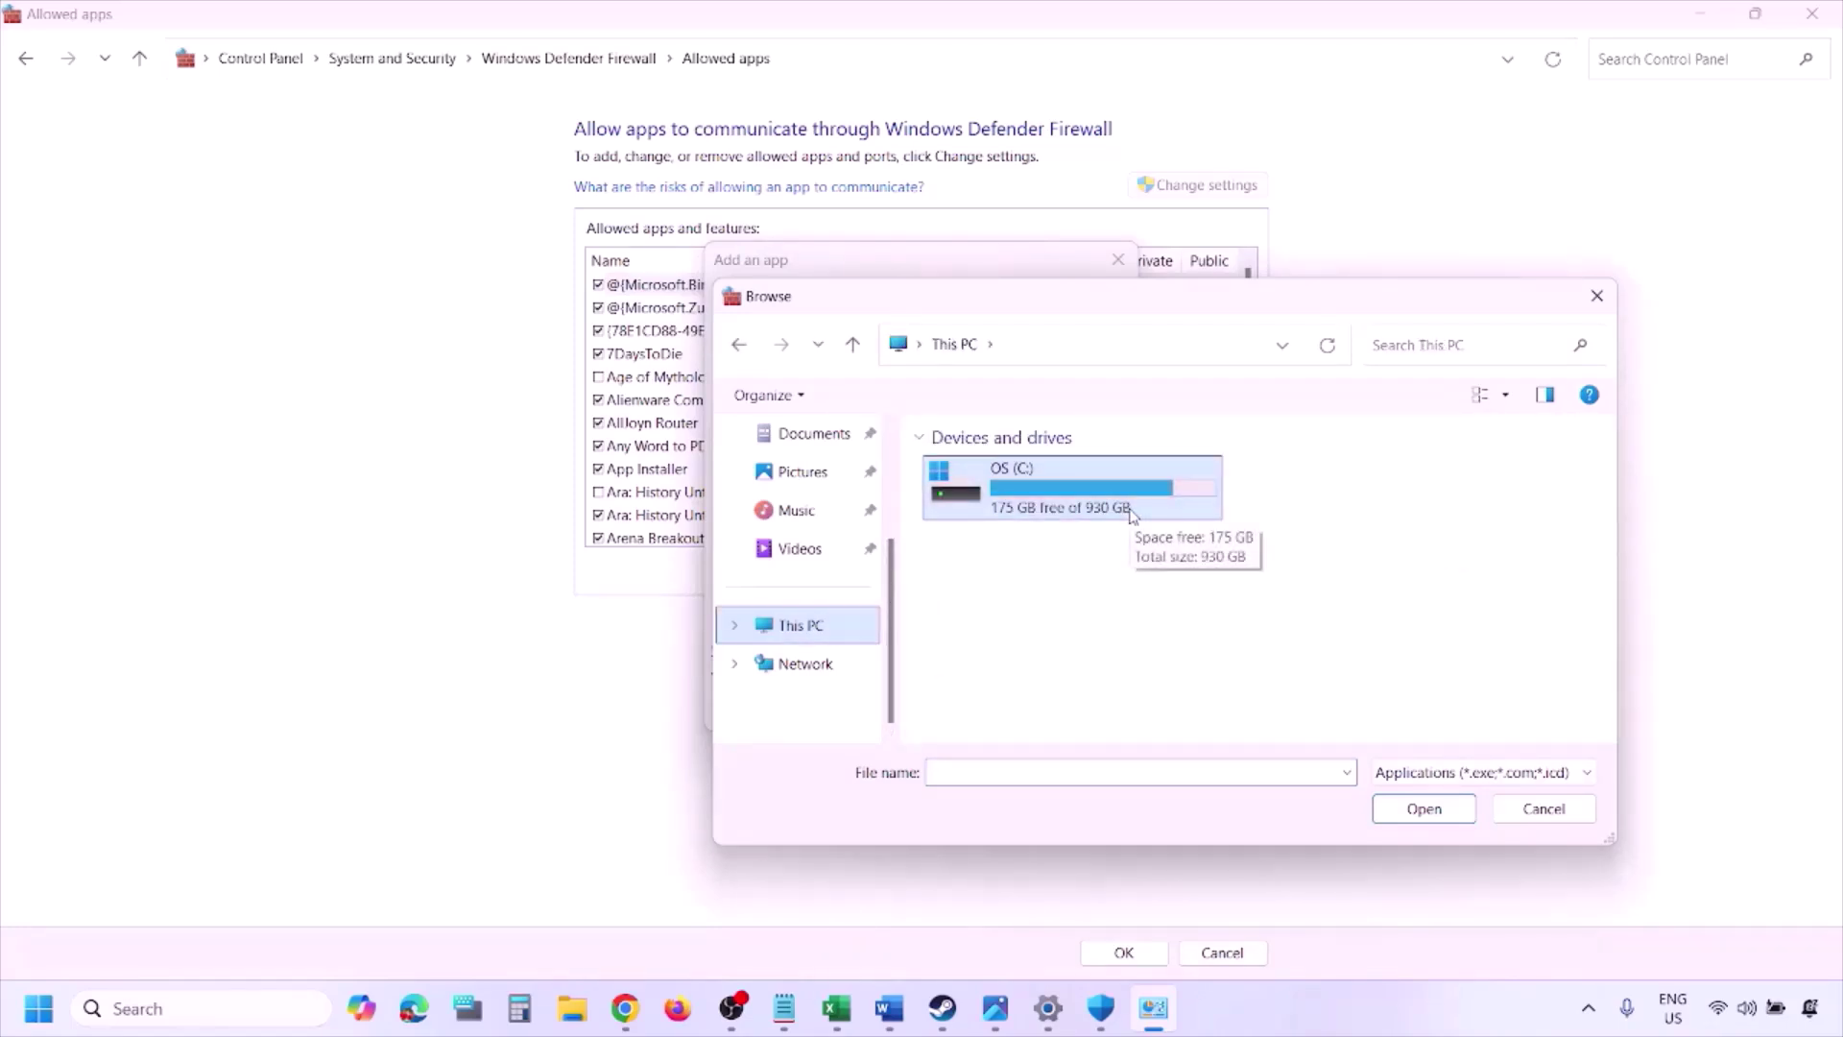
click(1522, 816)
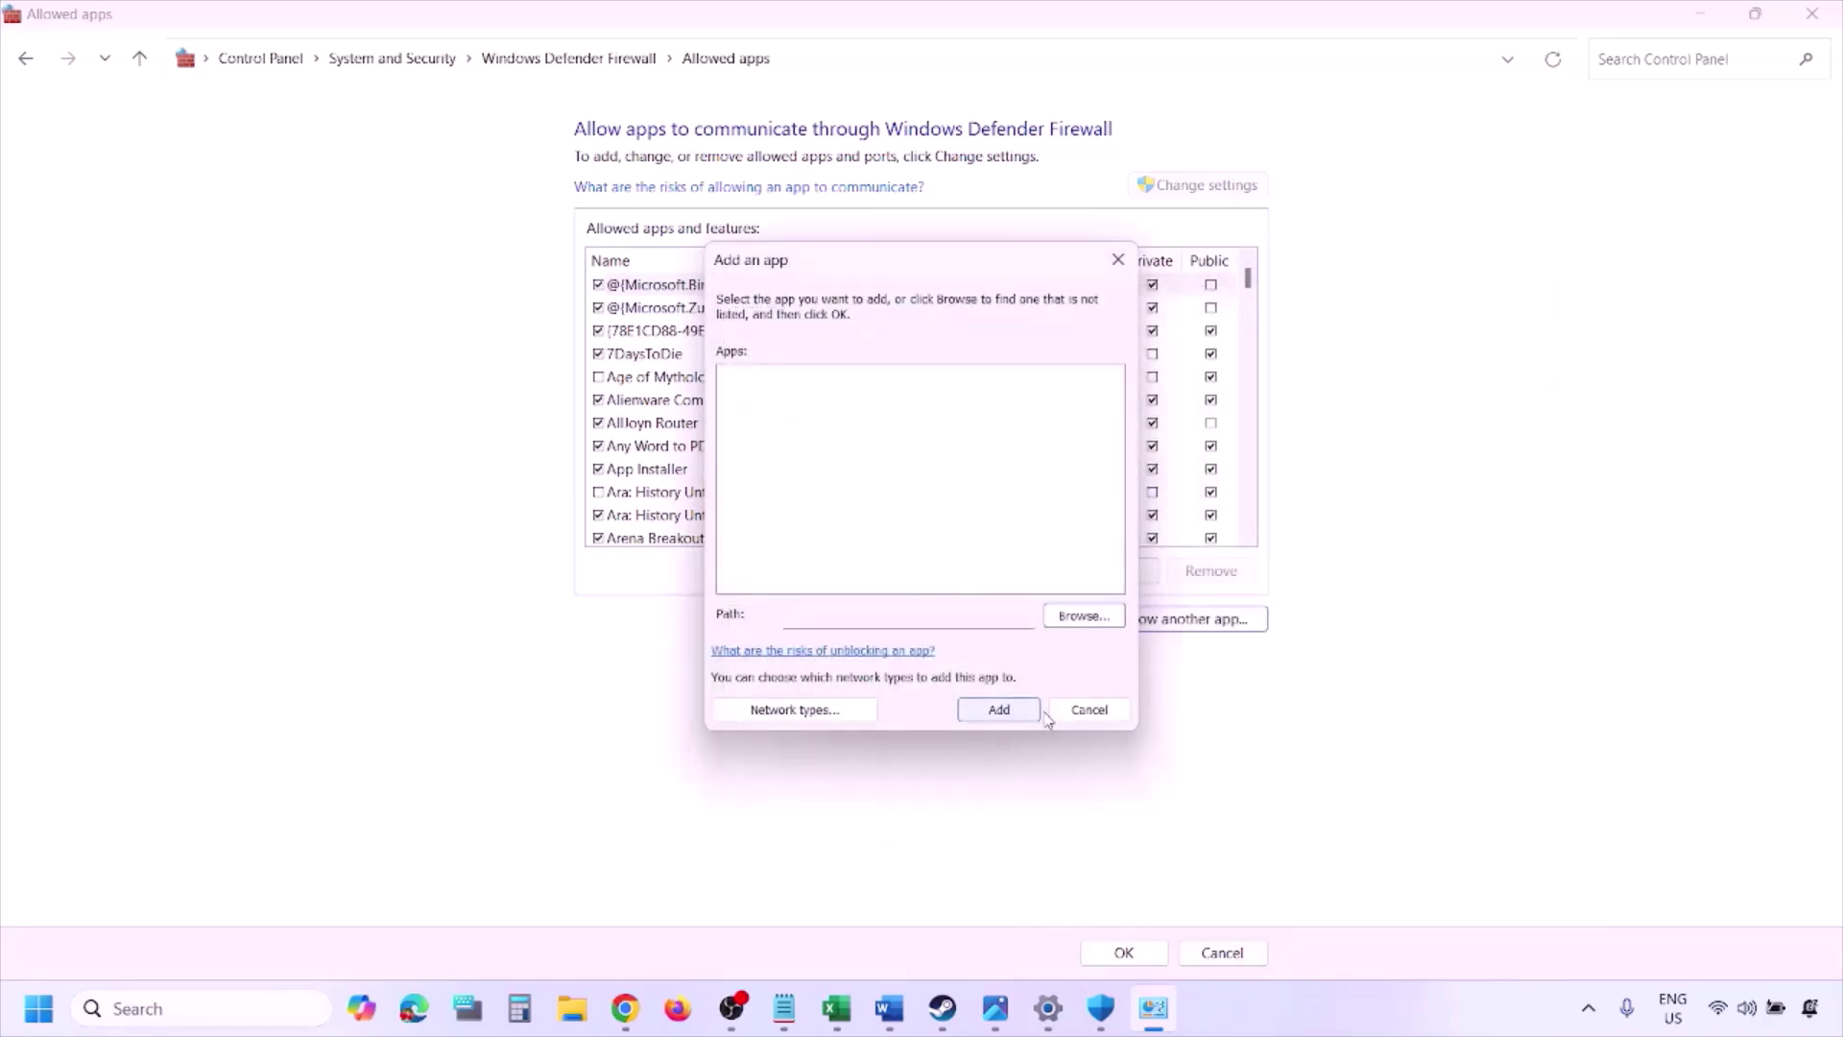
click(1075, 713)
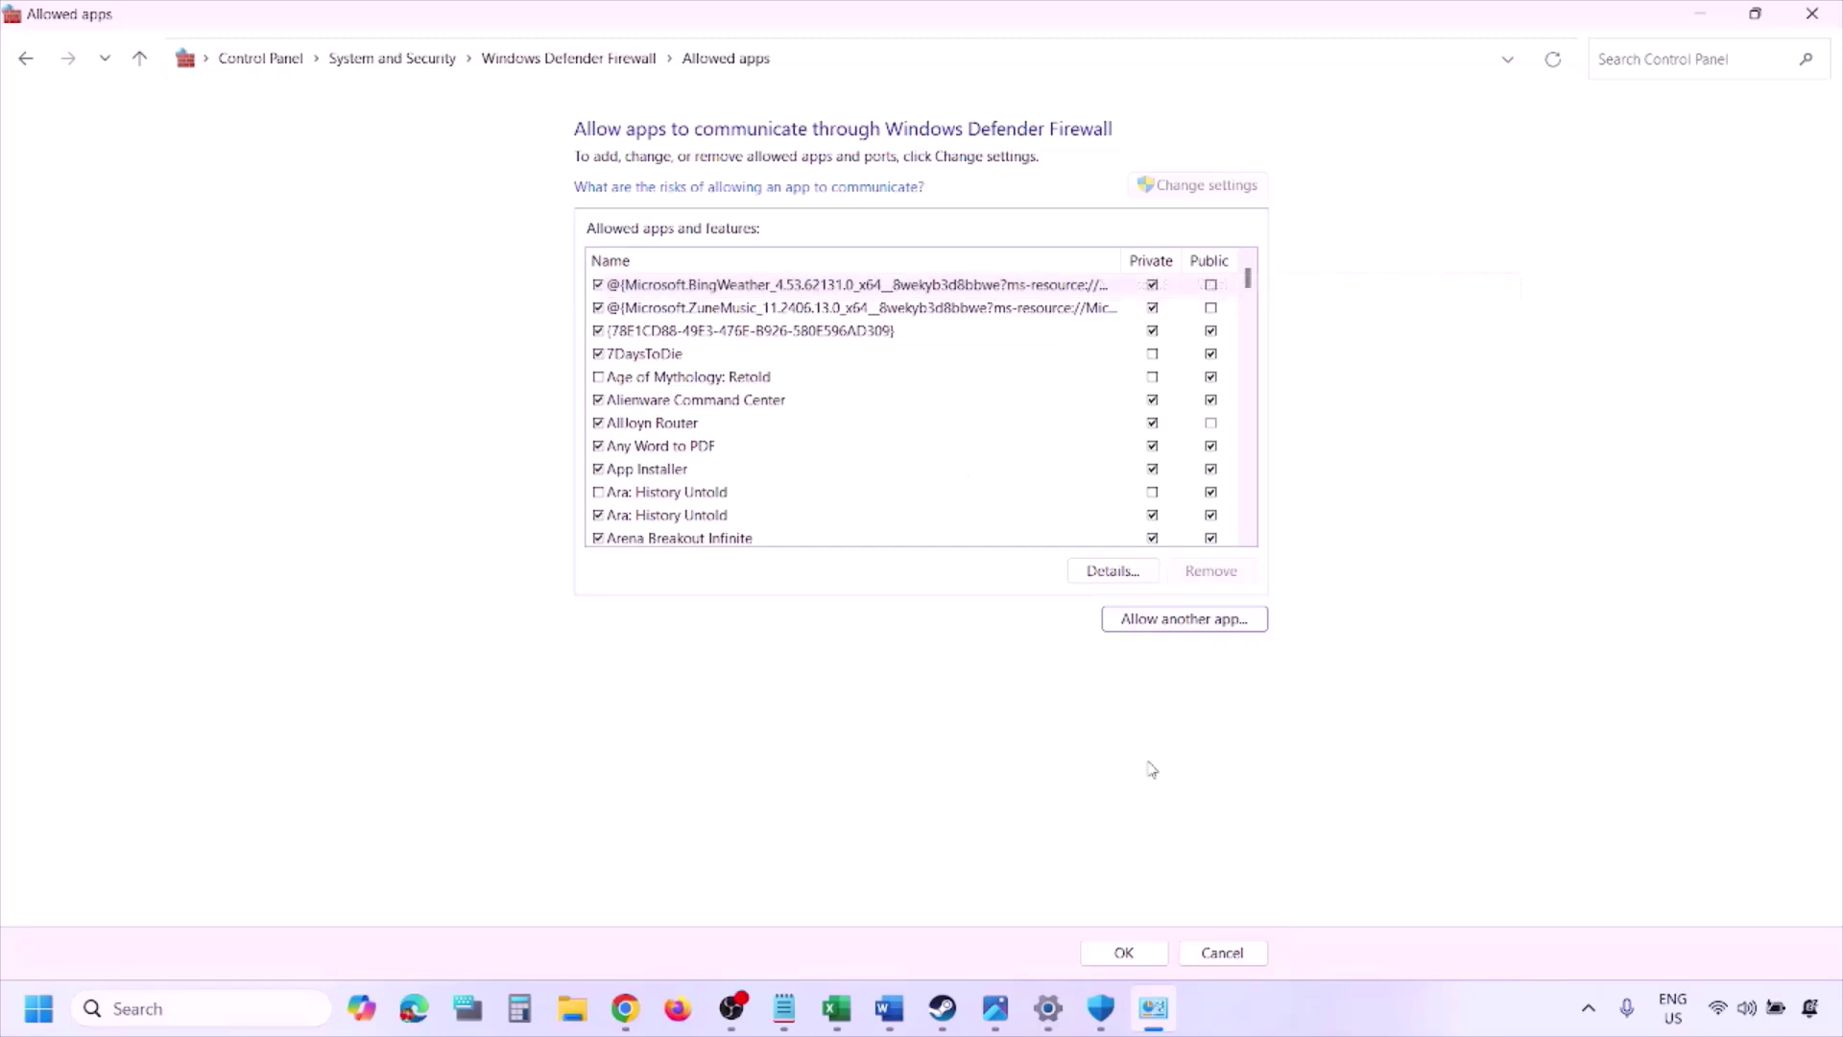
click(1812, 14)
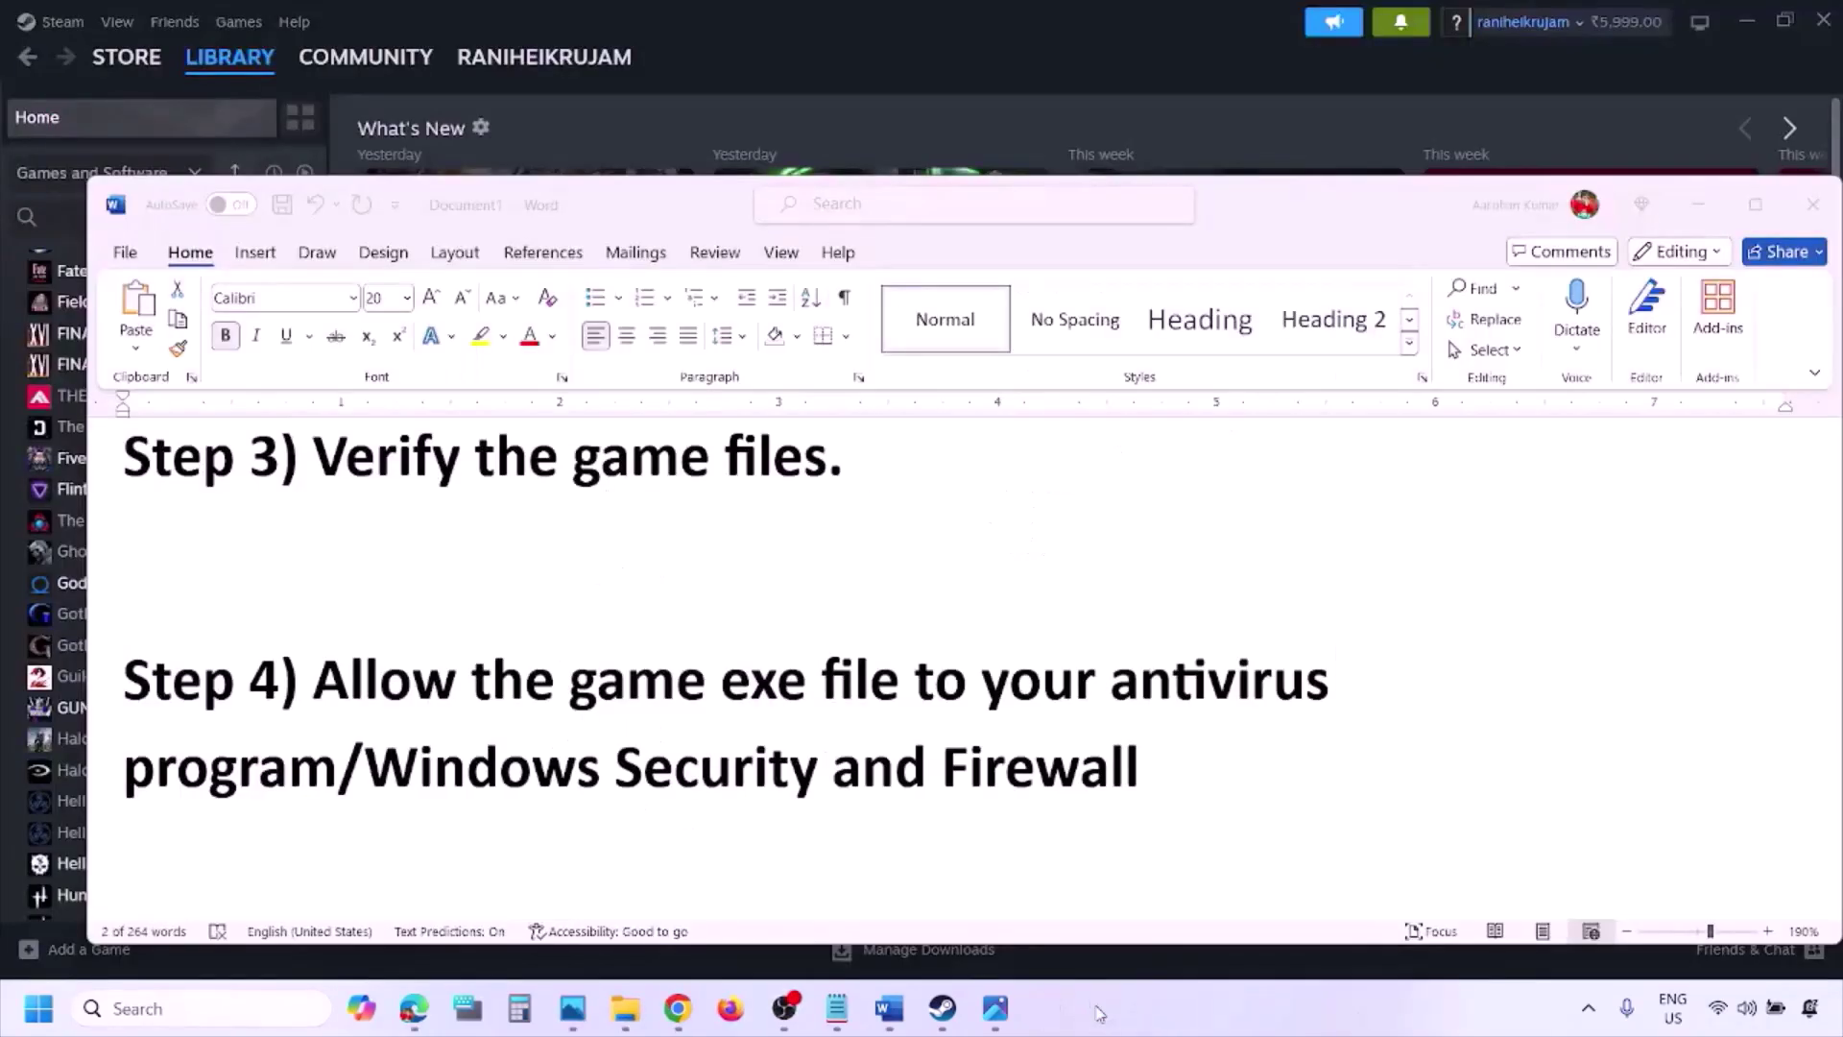
- Highlight the NVIDIA and AMD driver links under Step 5 of the notes and switch to the NVIDIA drivers page in Chrome
scroll(658, 653, down, 3)
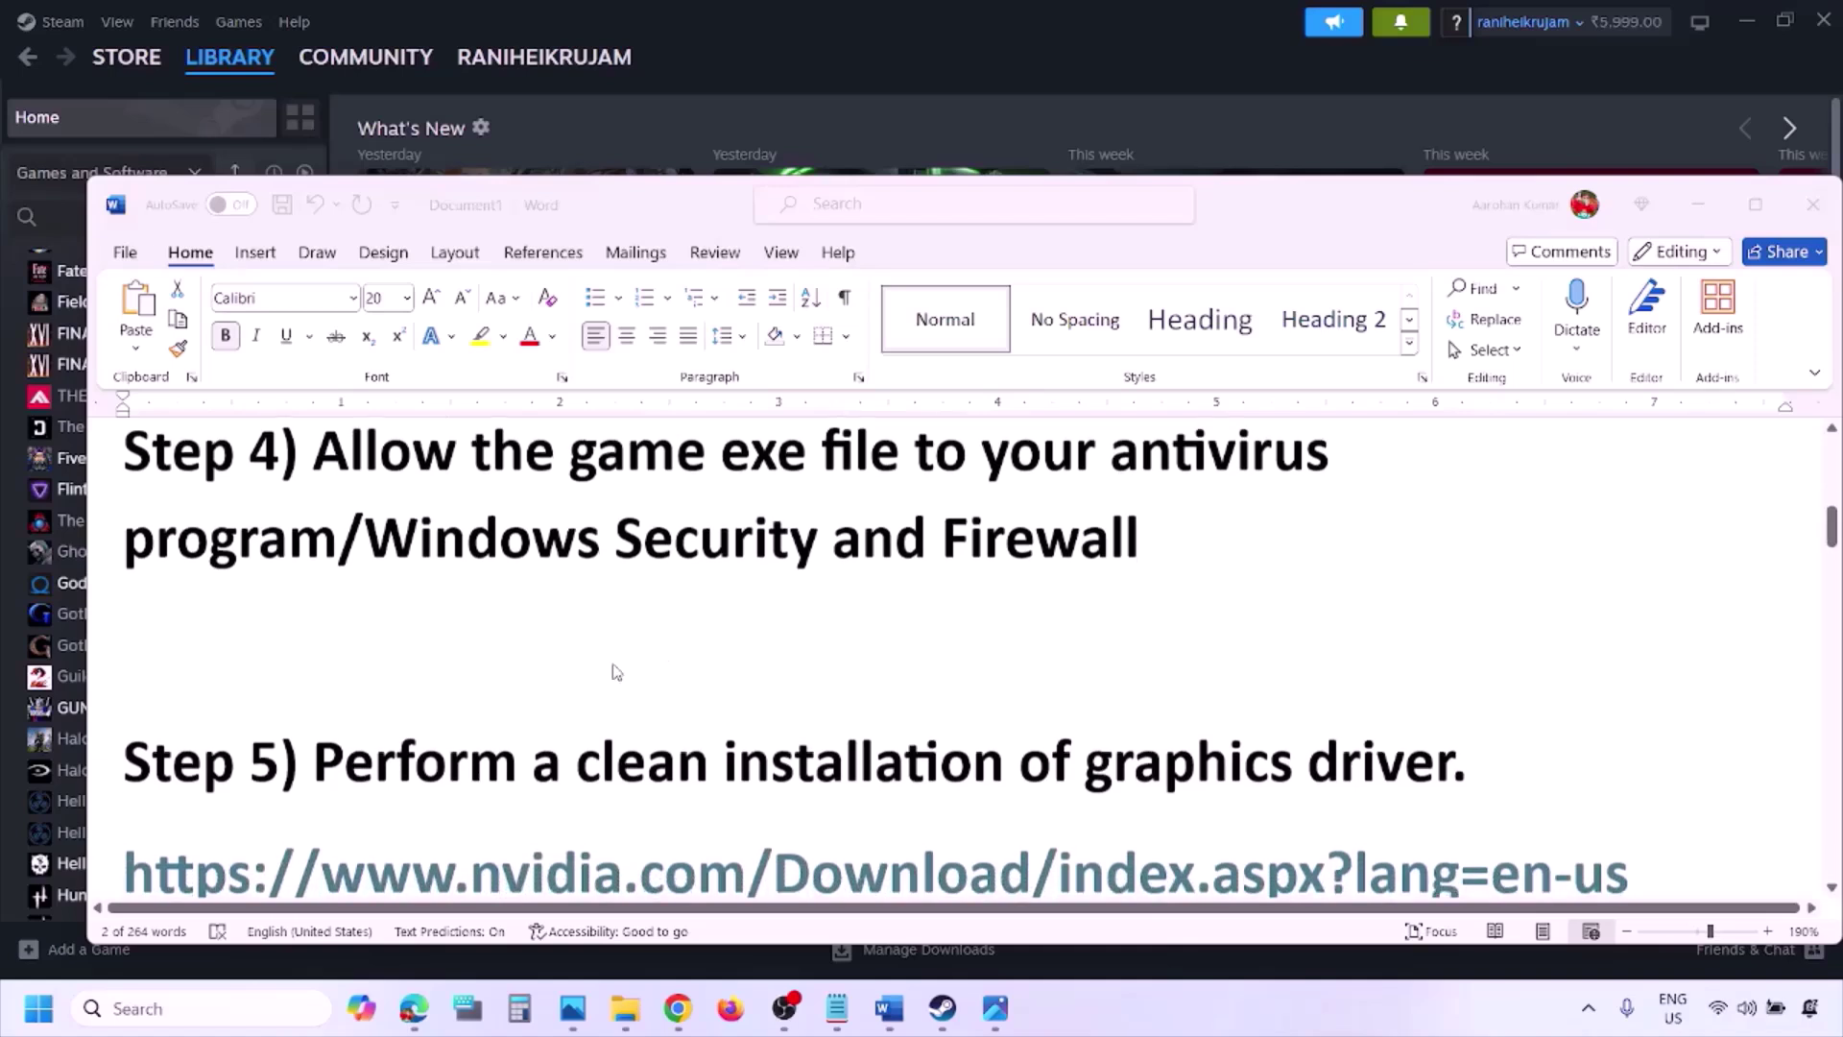
scroll(616, 672, down, 2)
click(455, 626)
double_click(455, 626)
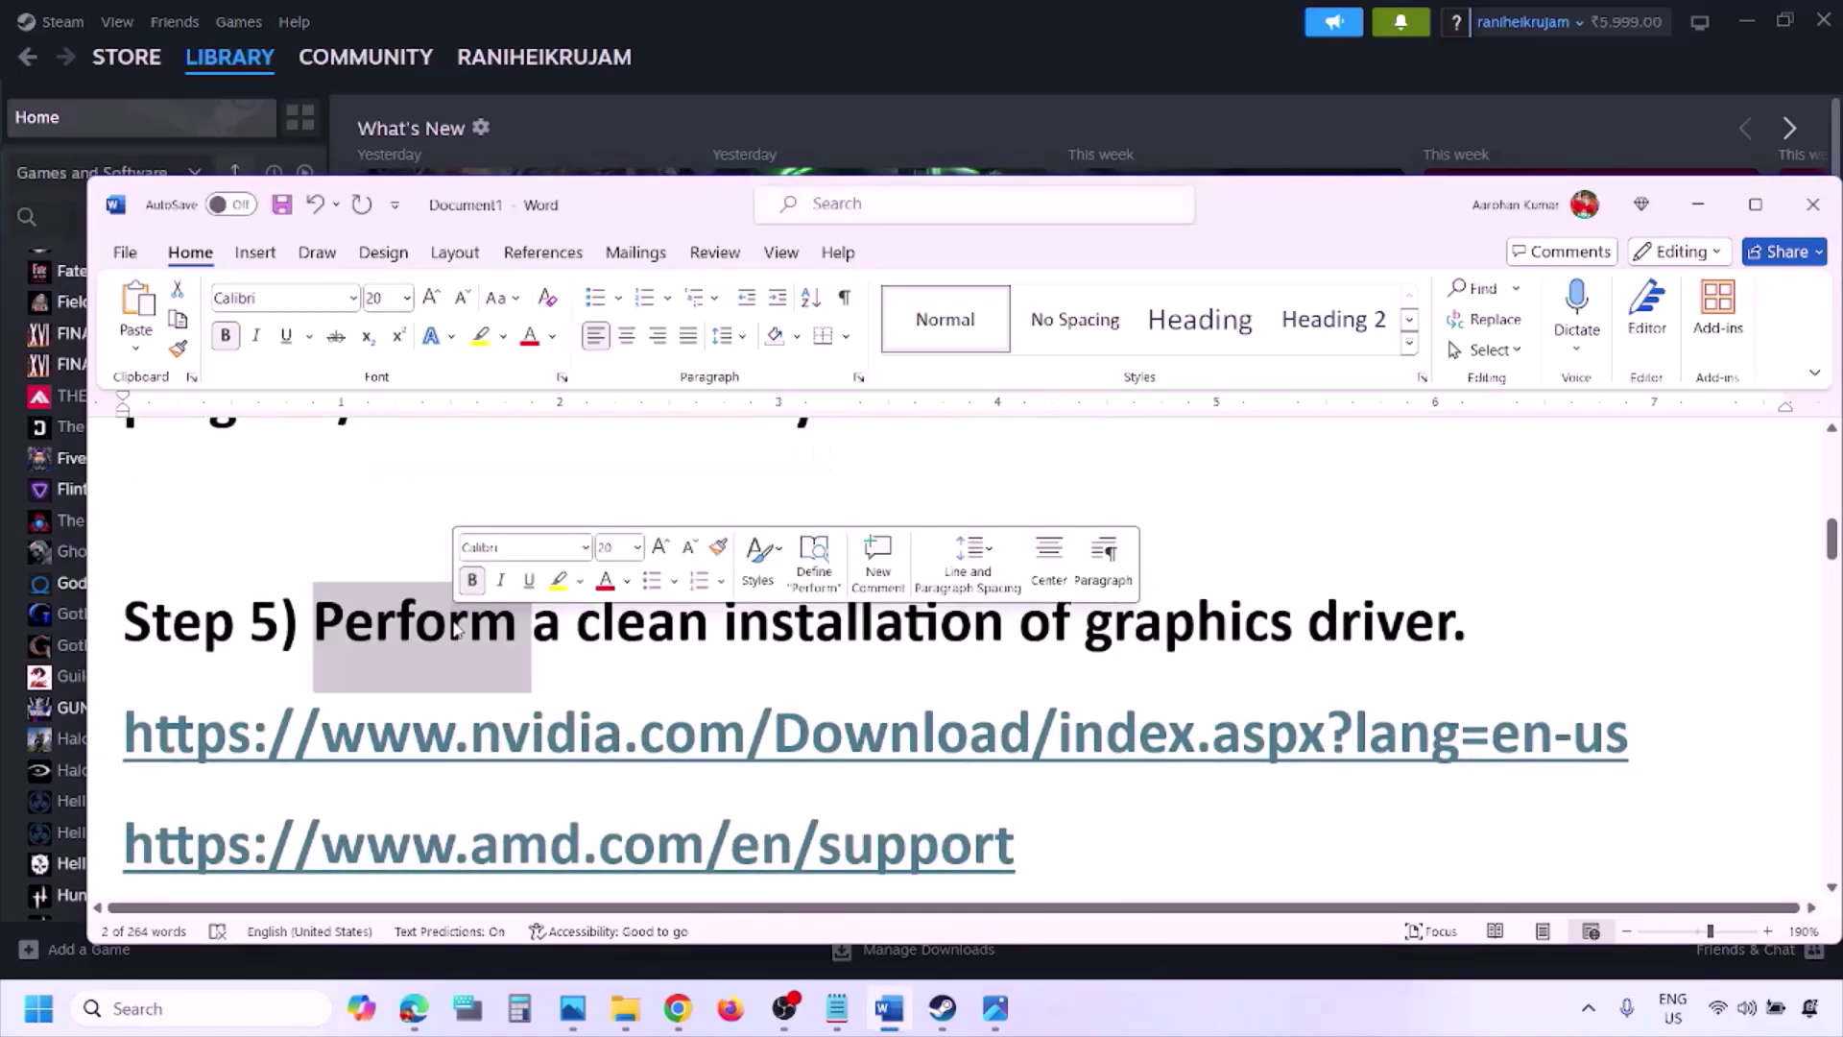
drag(412, 753, 663, 753)
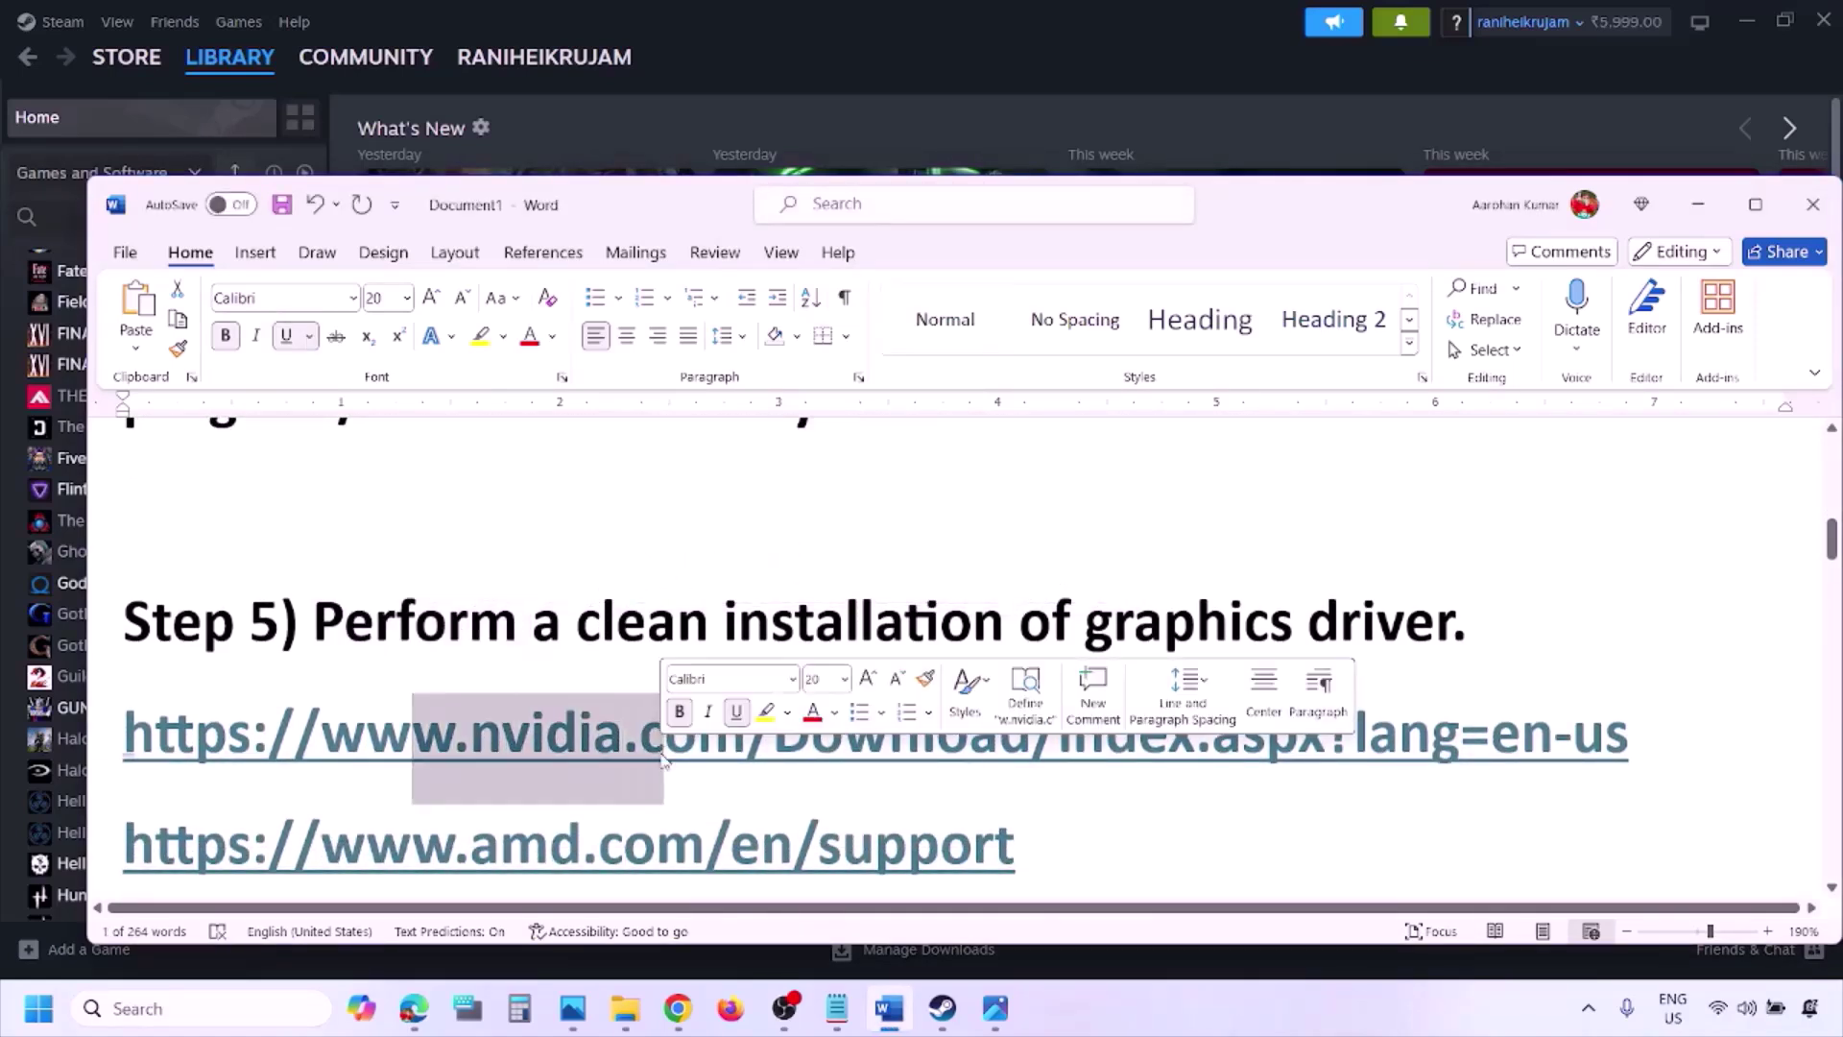
scroll(663, 753, down, 1)
drag(410, 772, 971, 772)
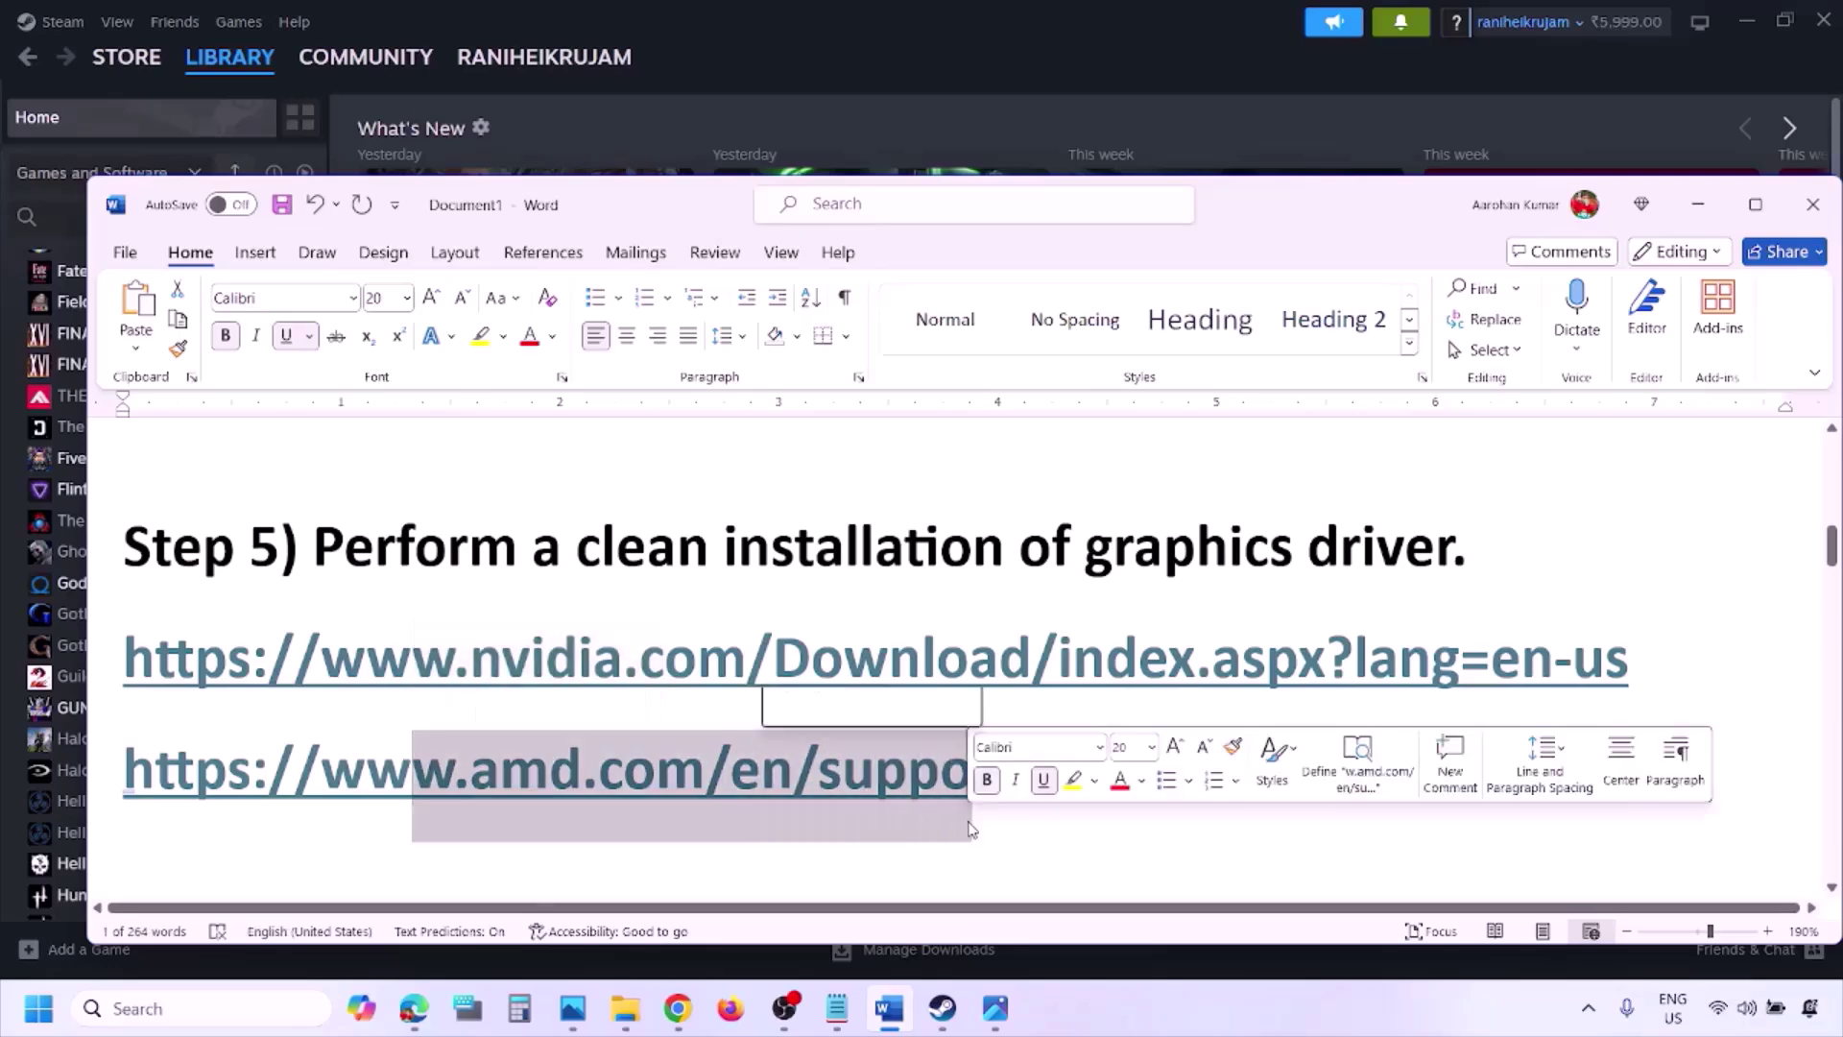
click(1212, 993)
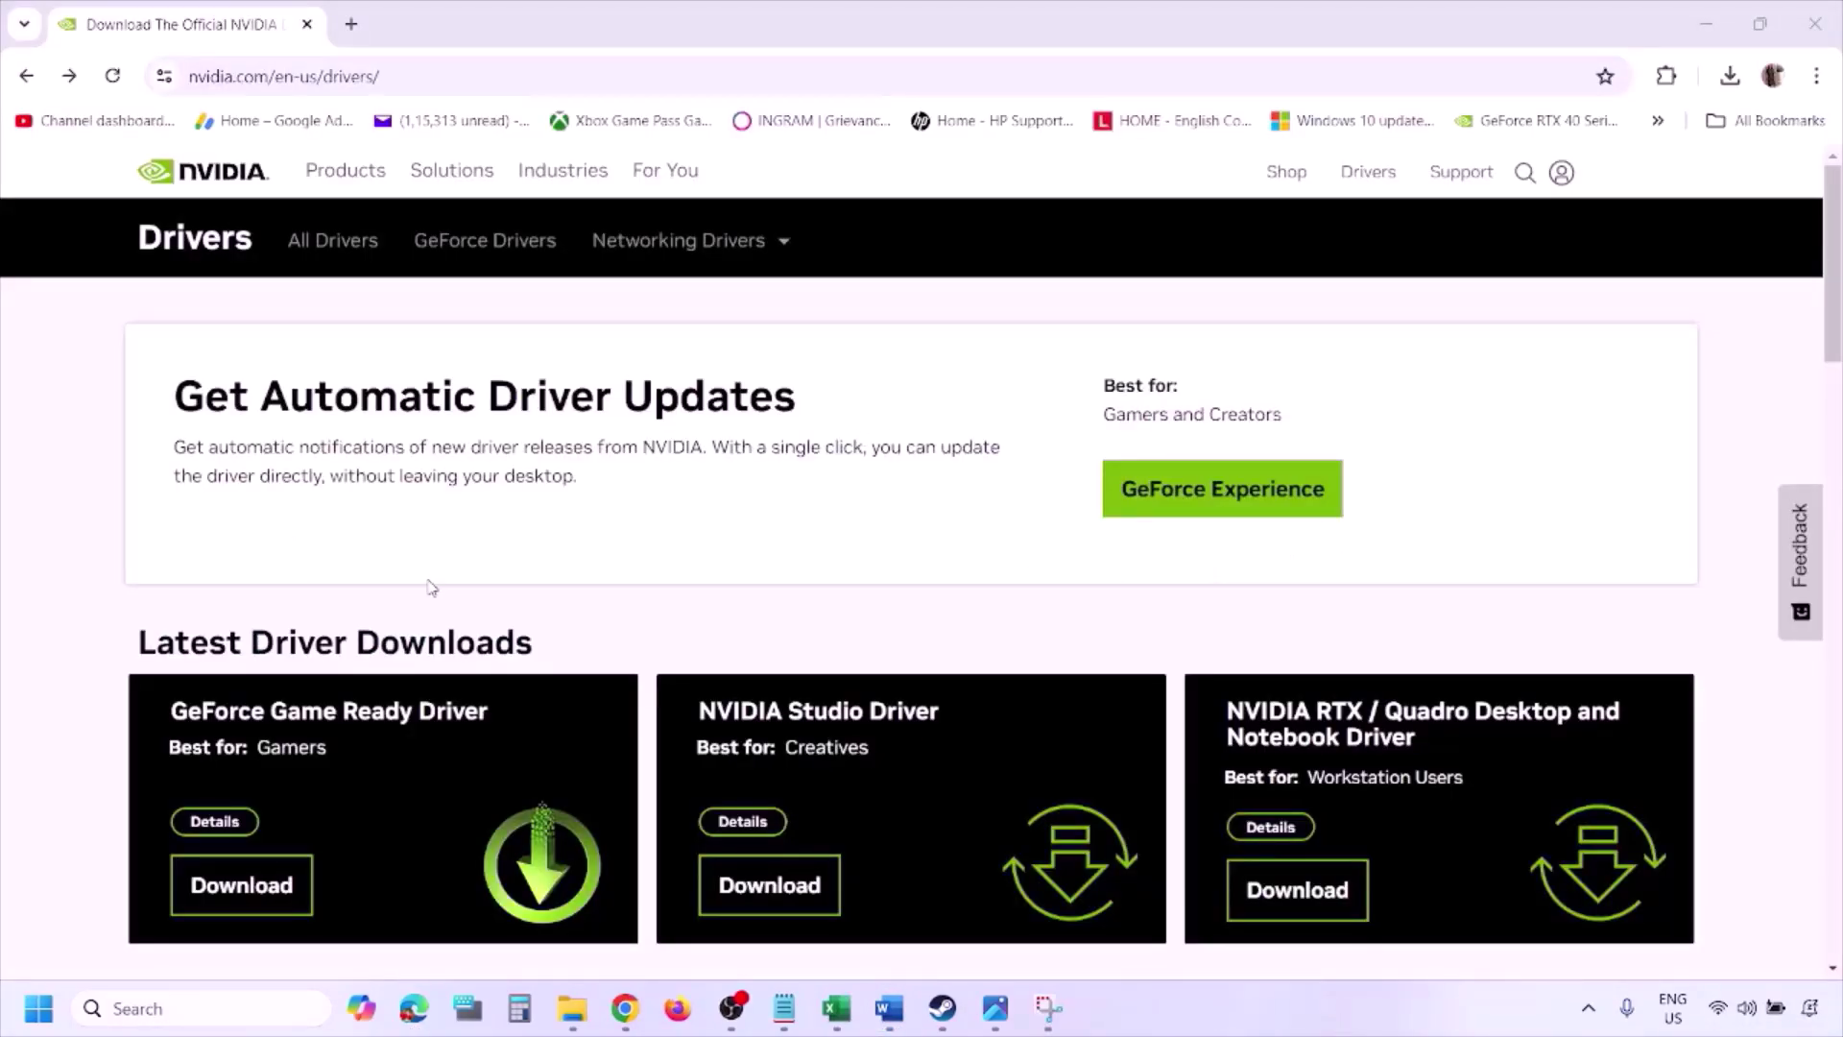
- Search the NVIDIA driver form for the GeForce RTX 3050 Laptop GPU with Windows 11 and English (US)
scroll(430, 587, down, 8)
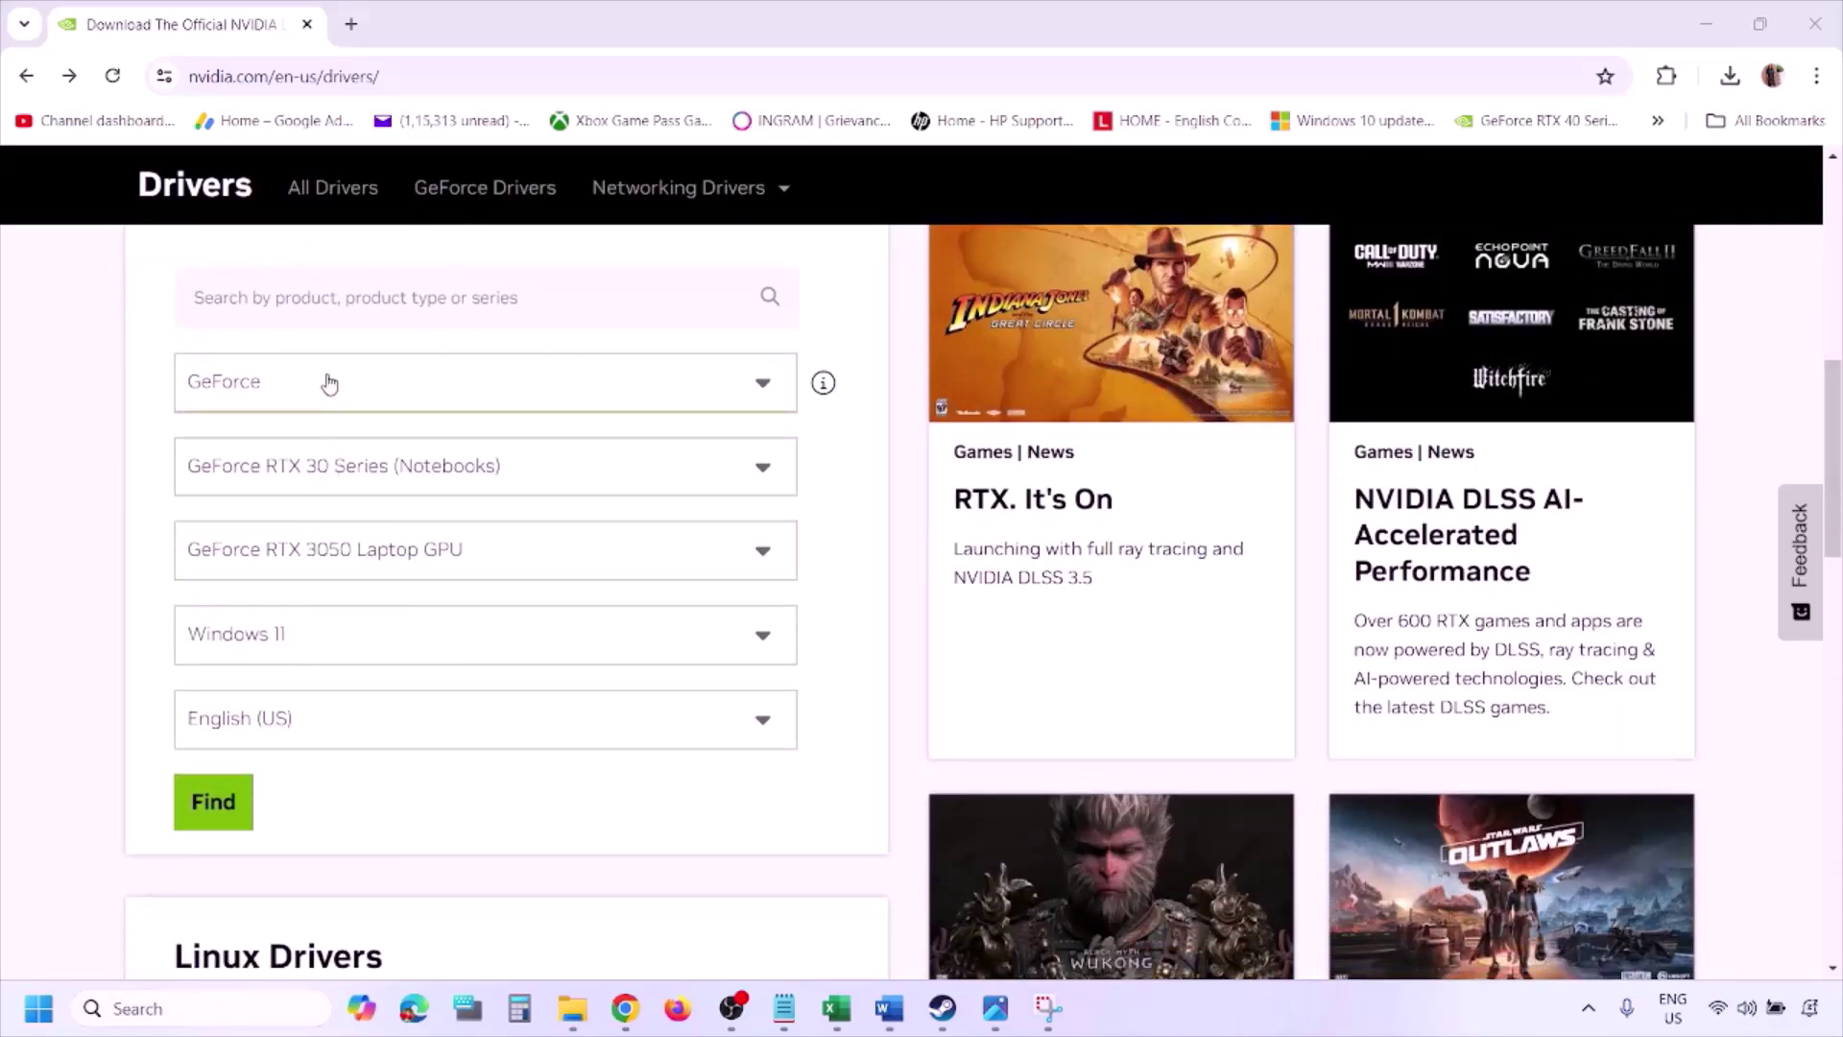
click(304, 640)
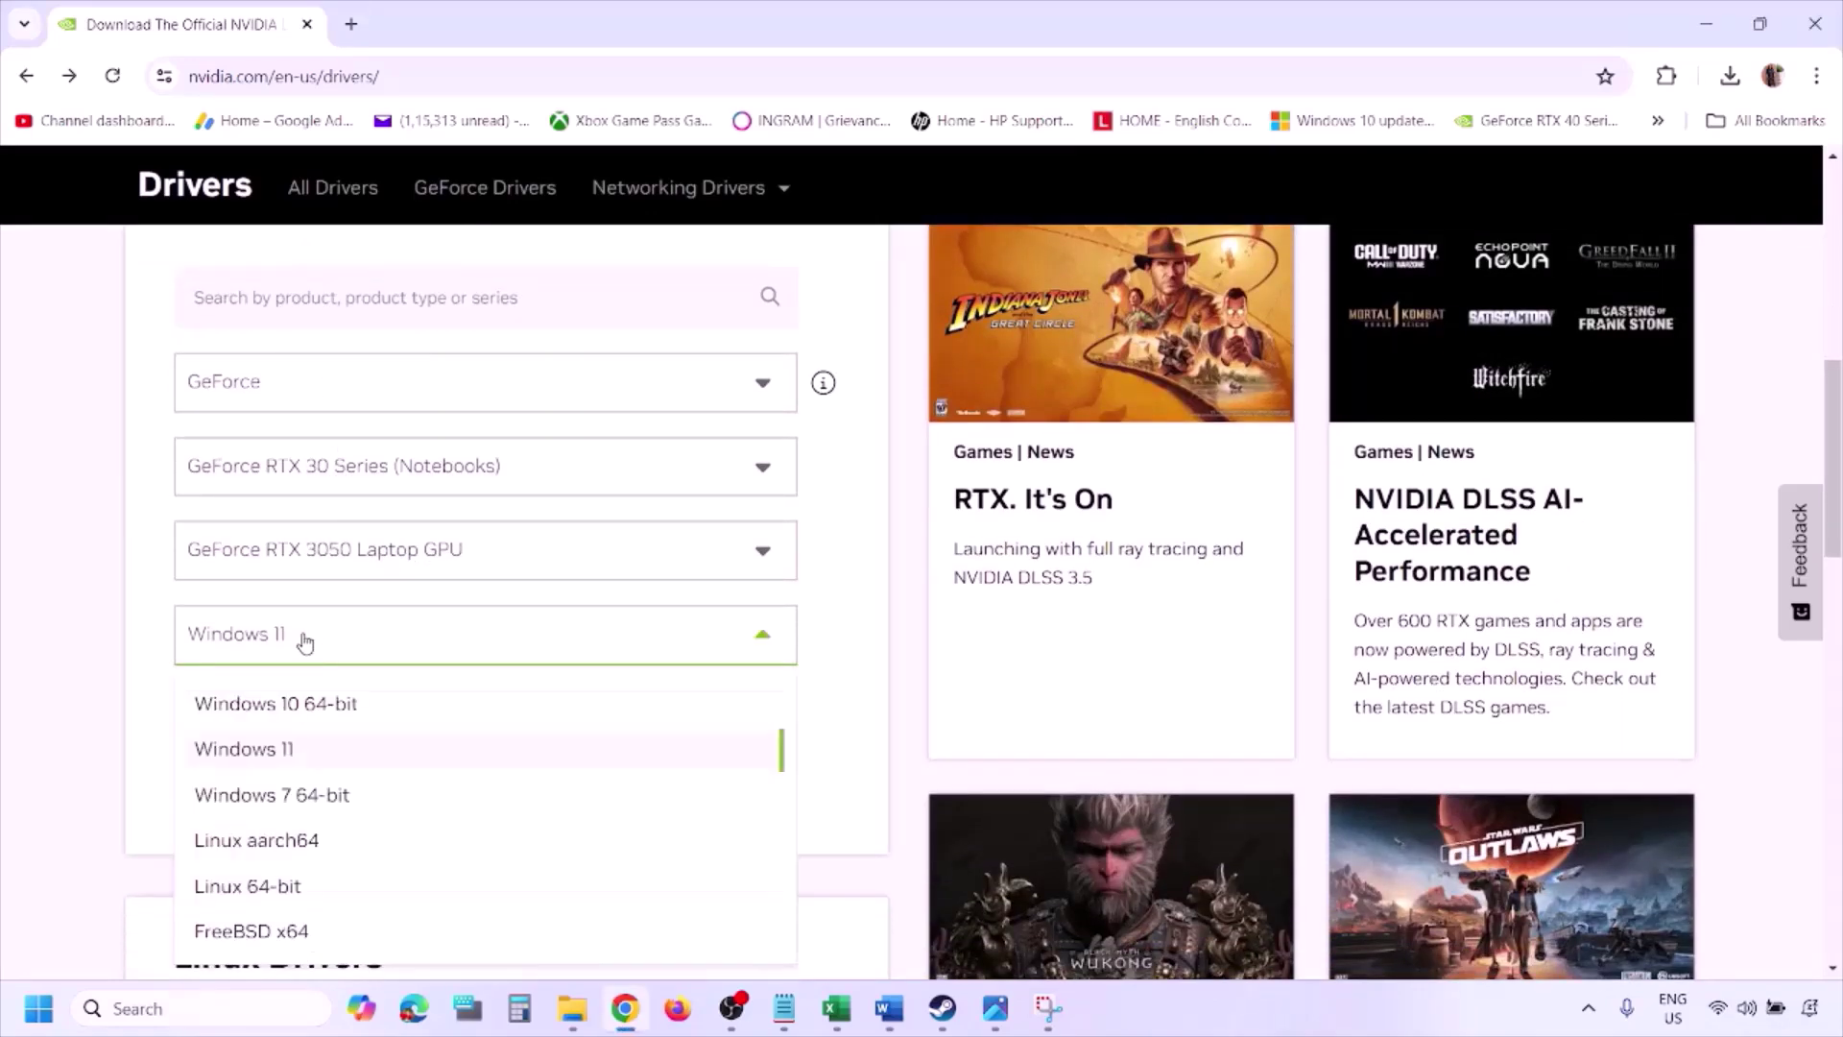
click(272, 751)
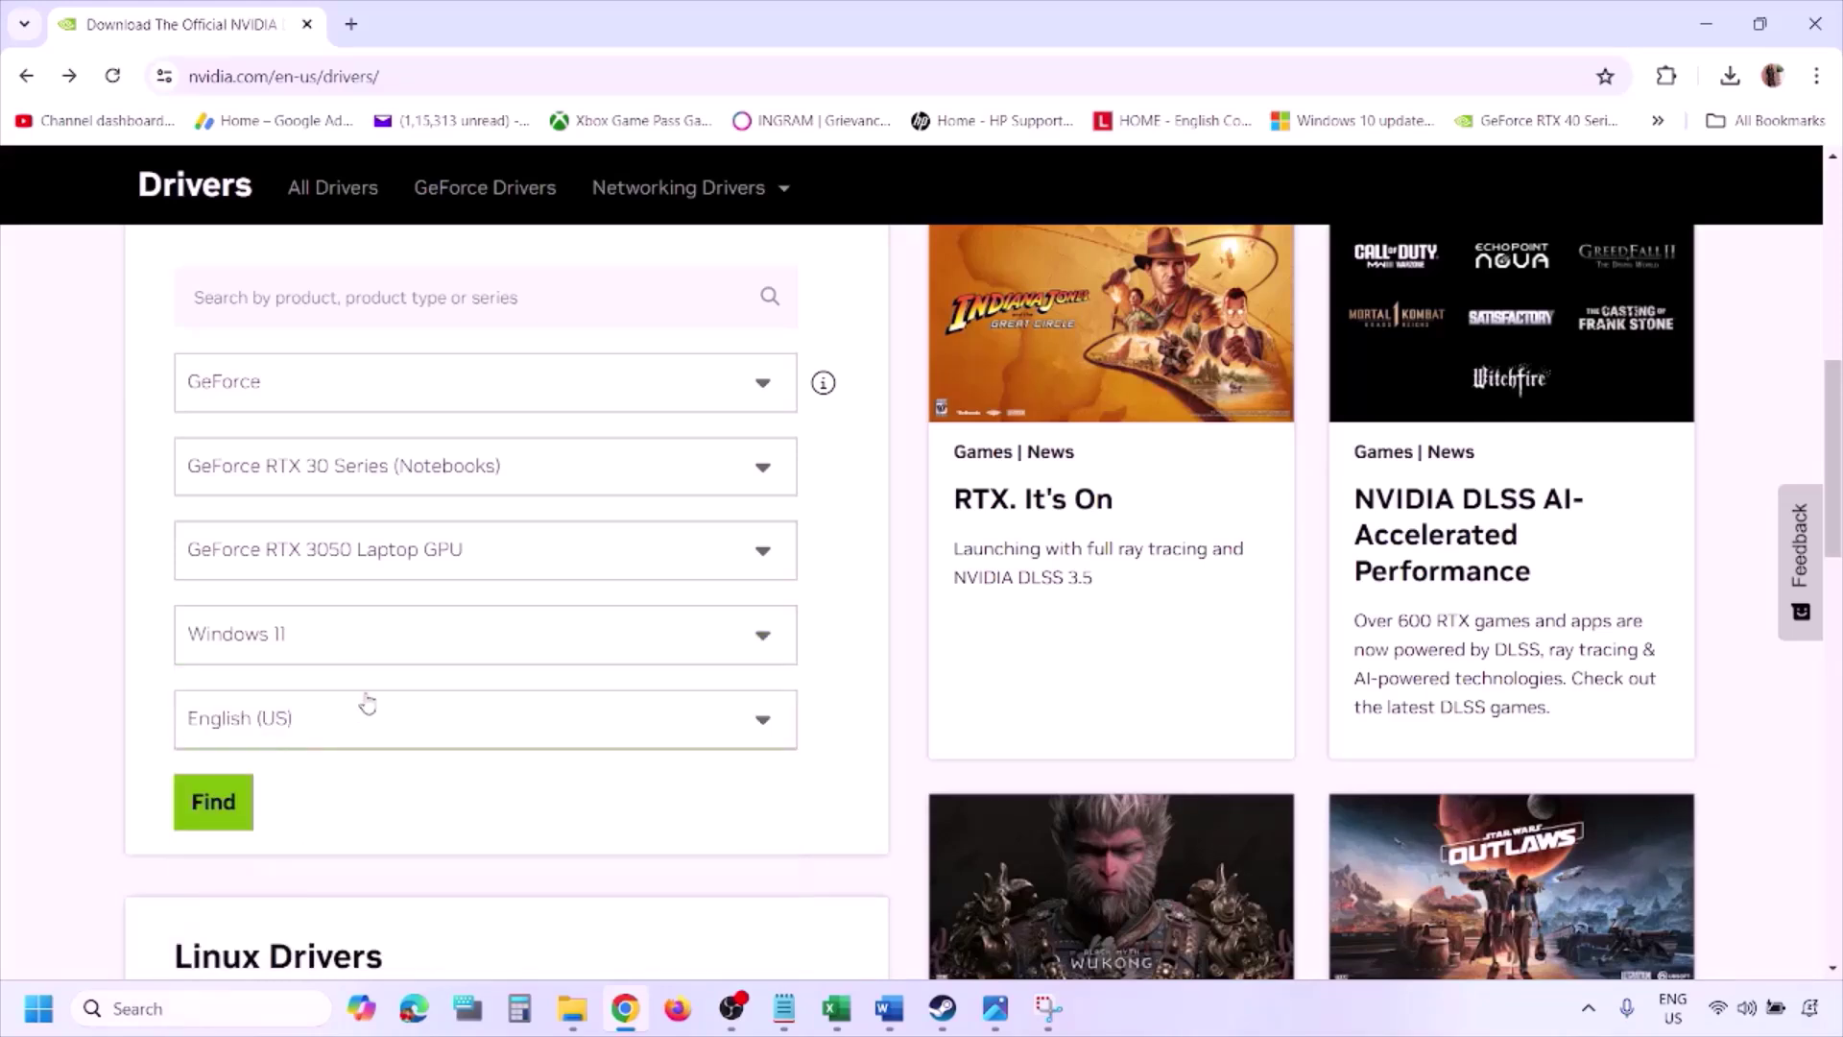
click(220, 809)
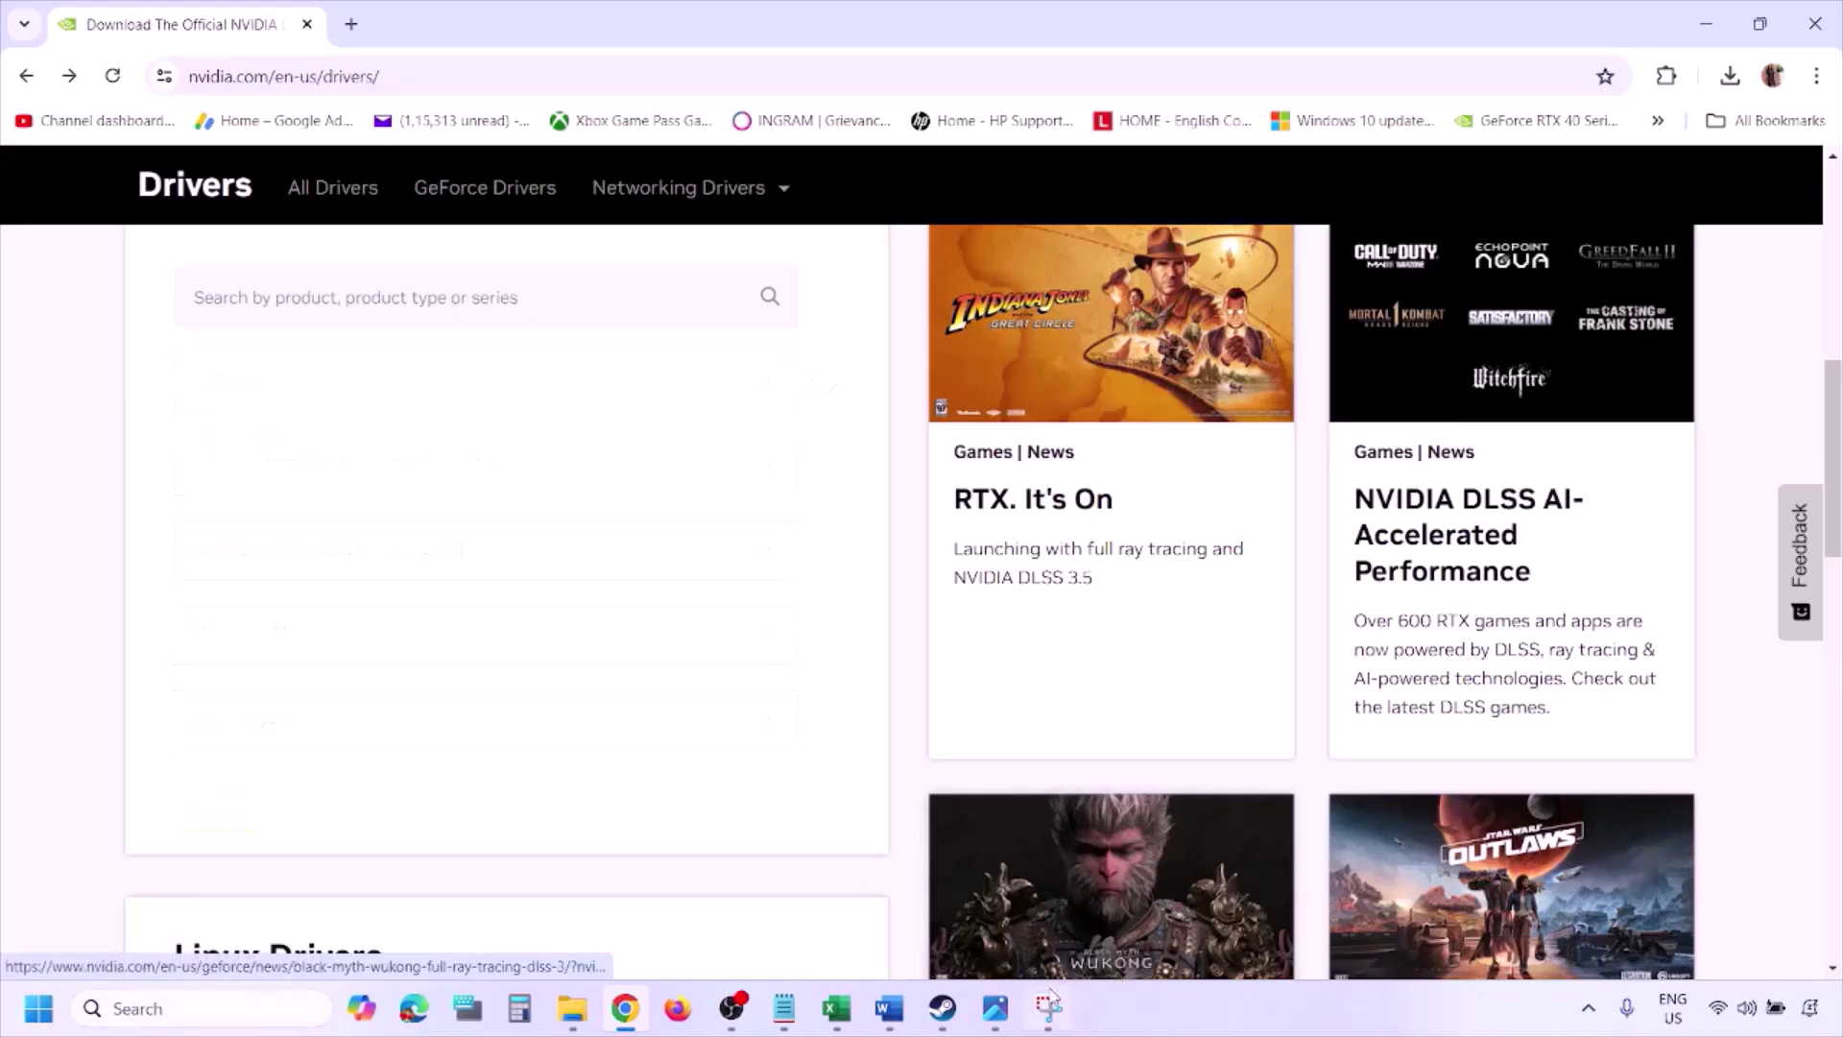
- Switch to Photos and go through images 1.png to 5.png, showing the driver download through the clean installation option
click(995, 1010)
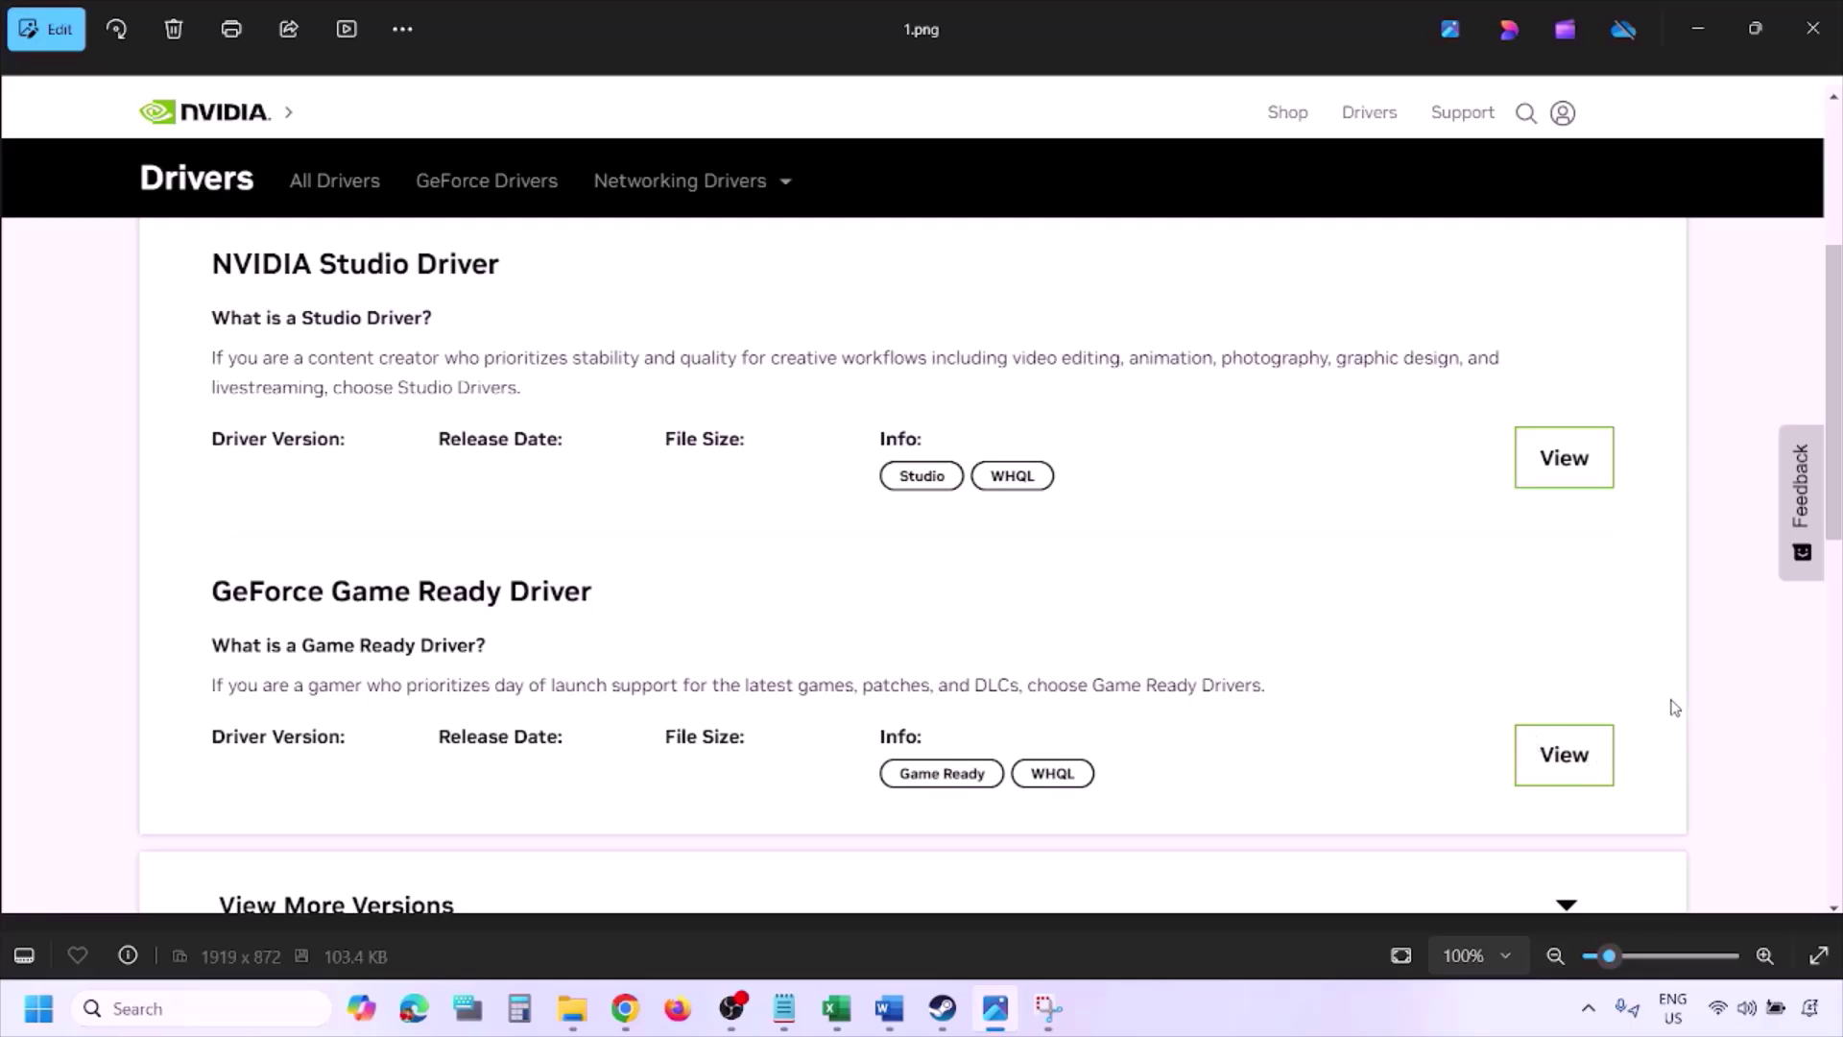
key(Right)
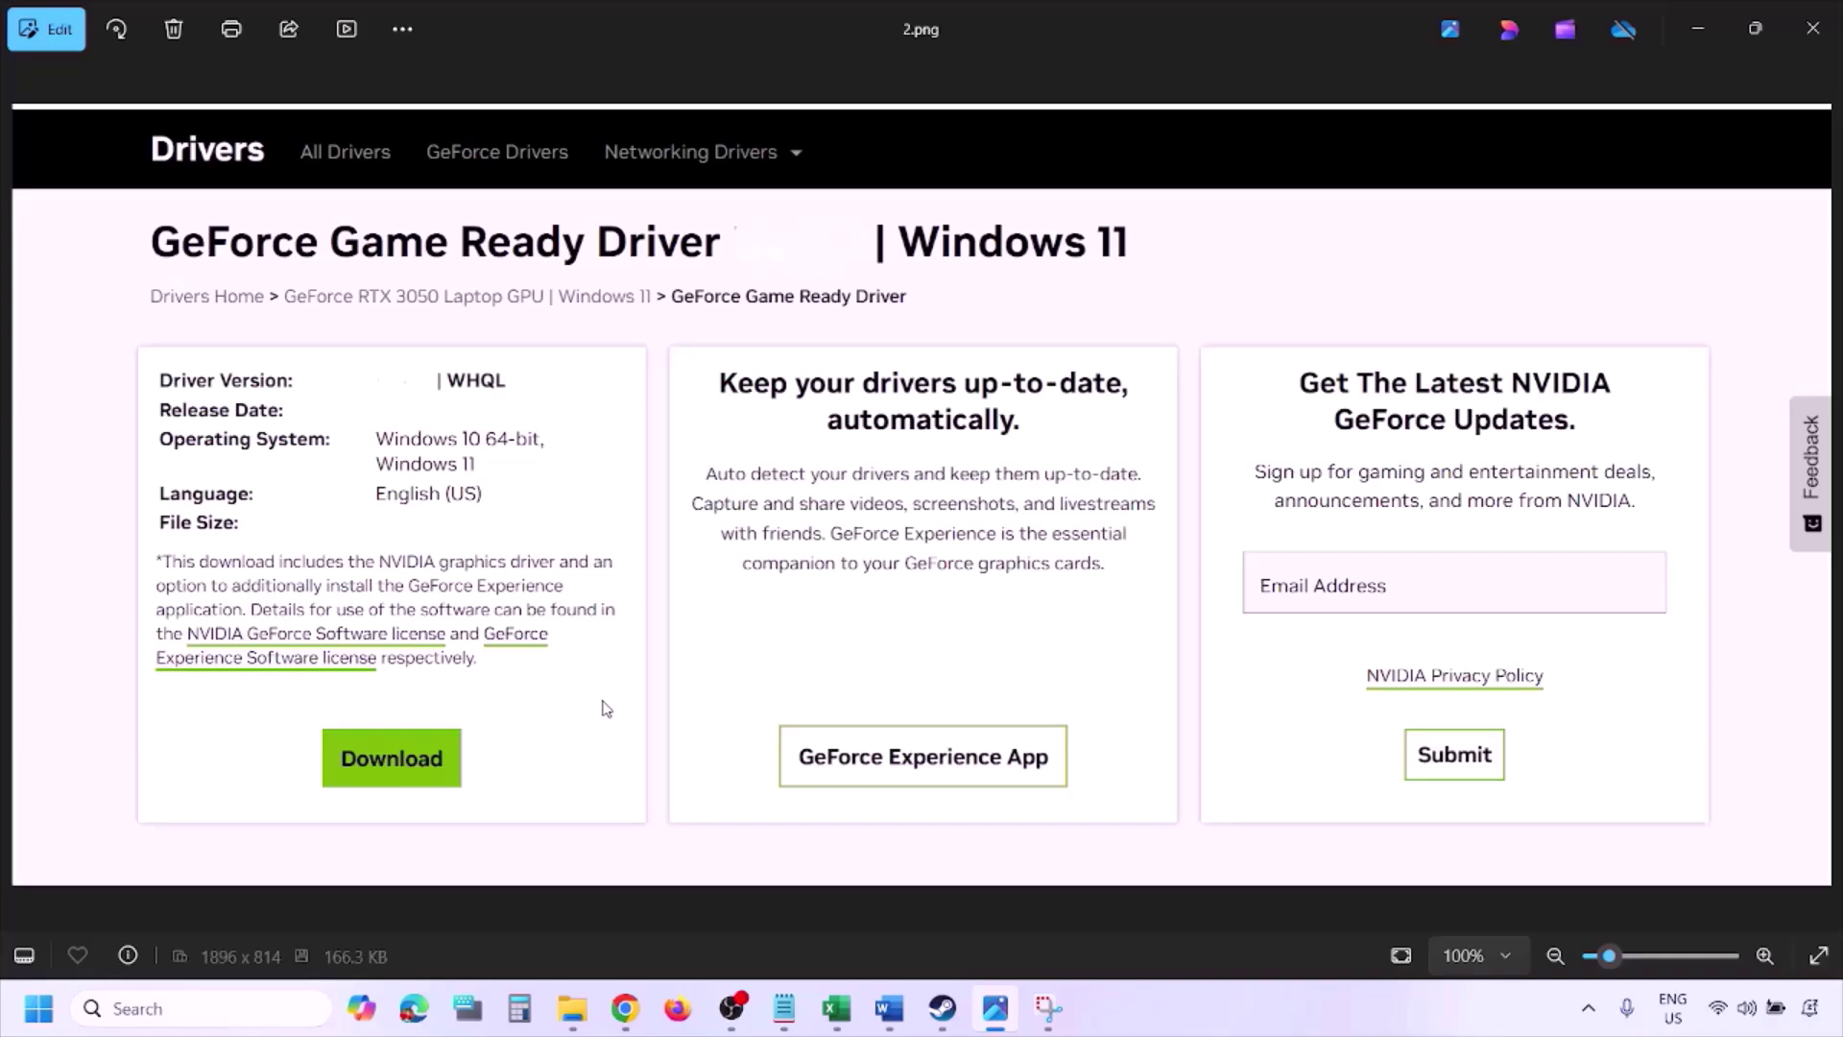
key(Right)
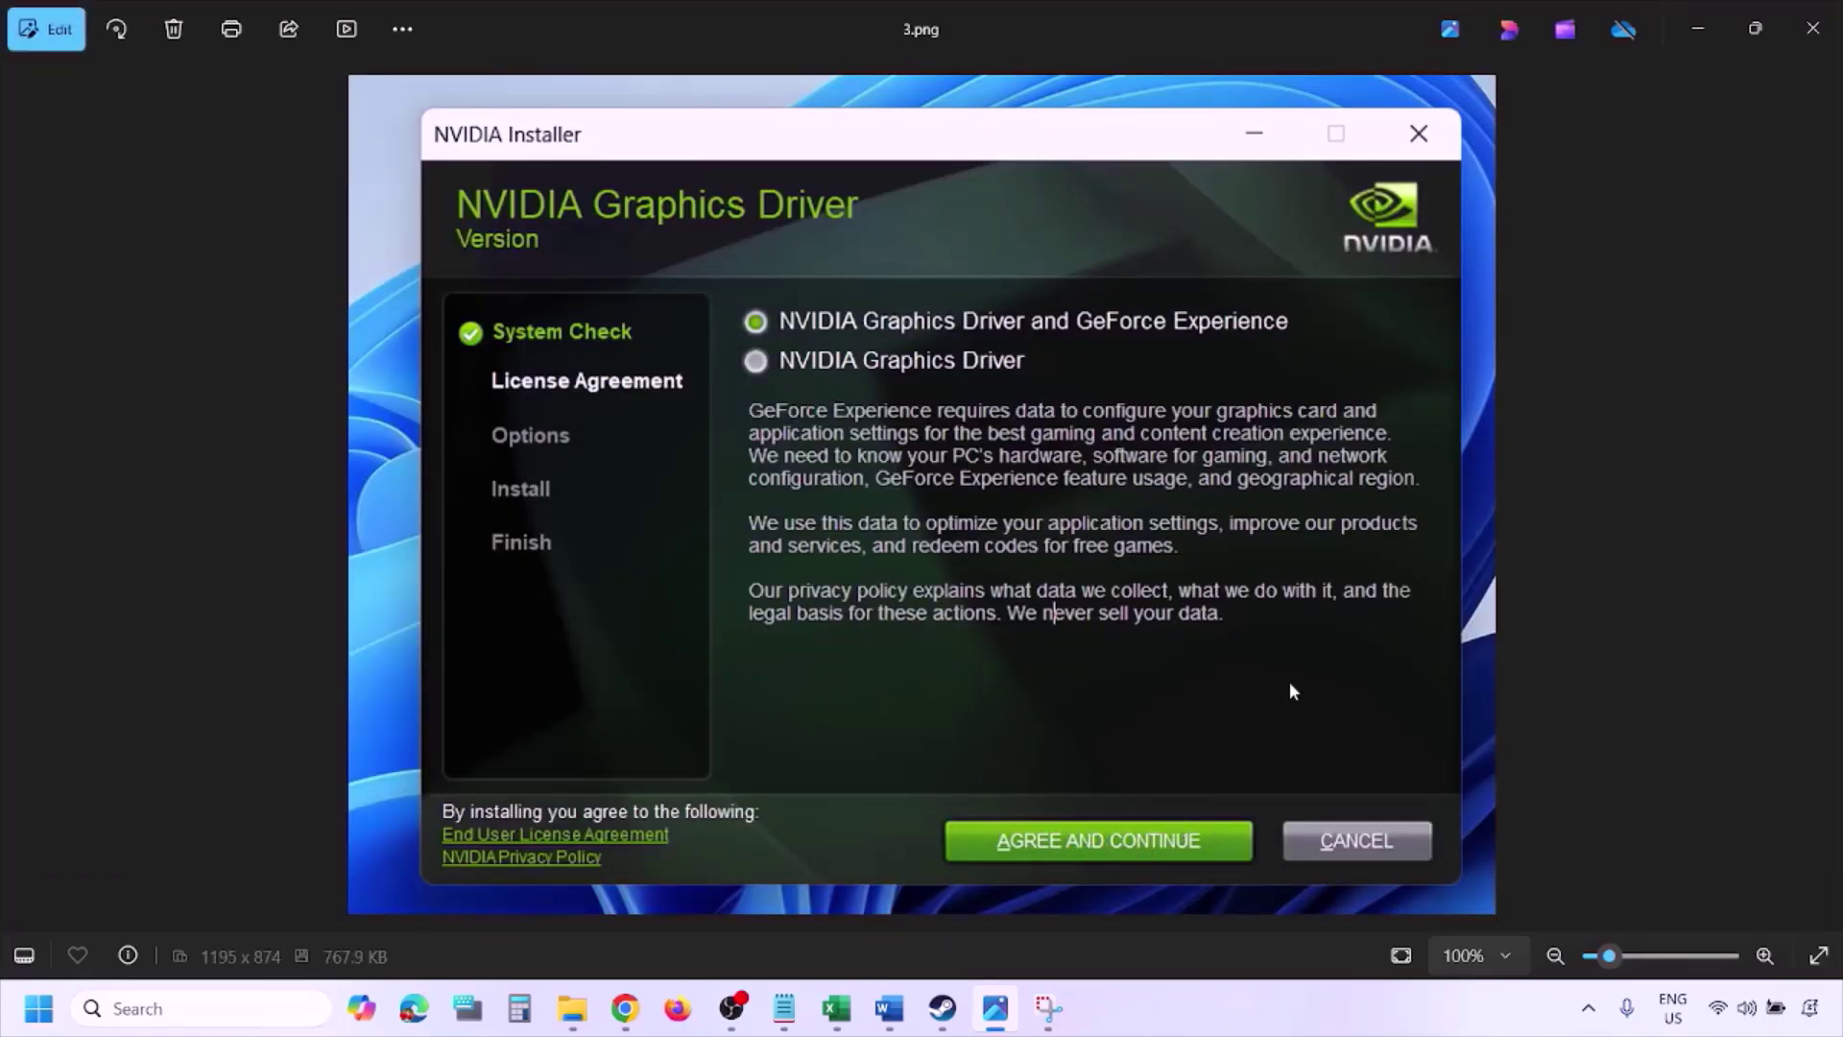
key(Right)
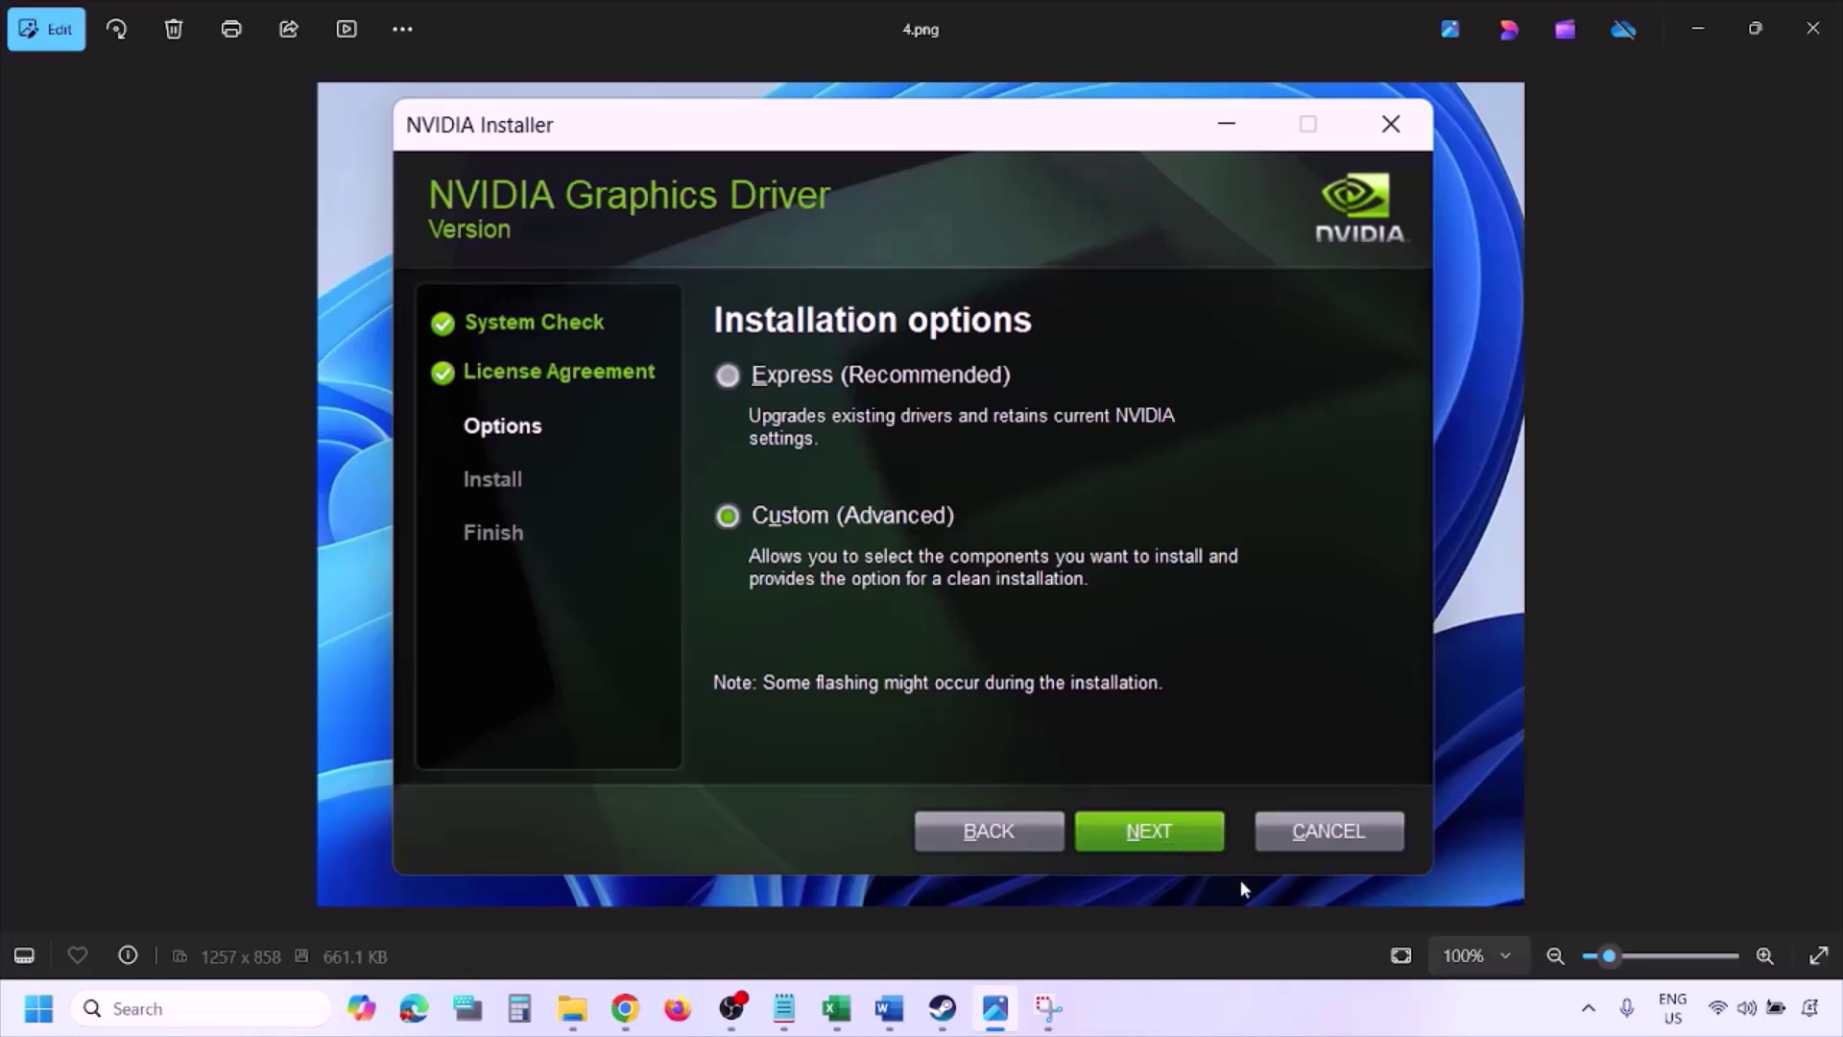
key(Right)
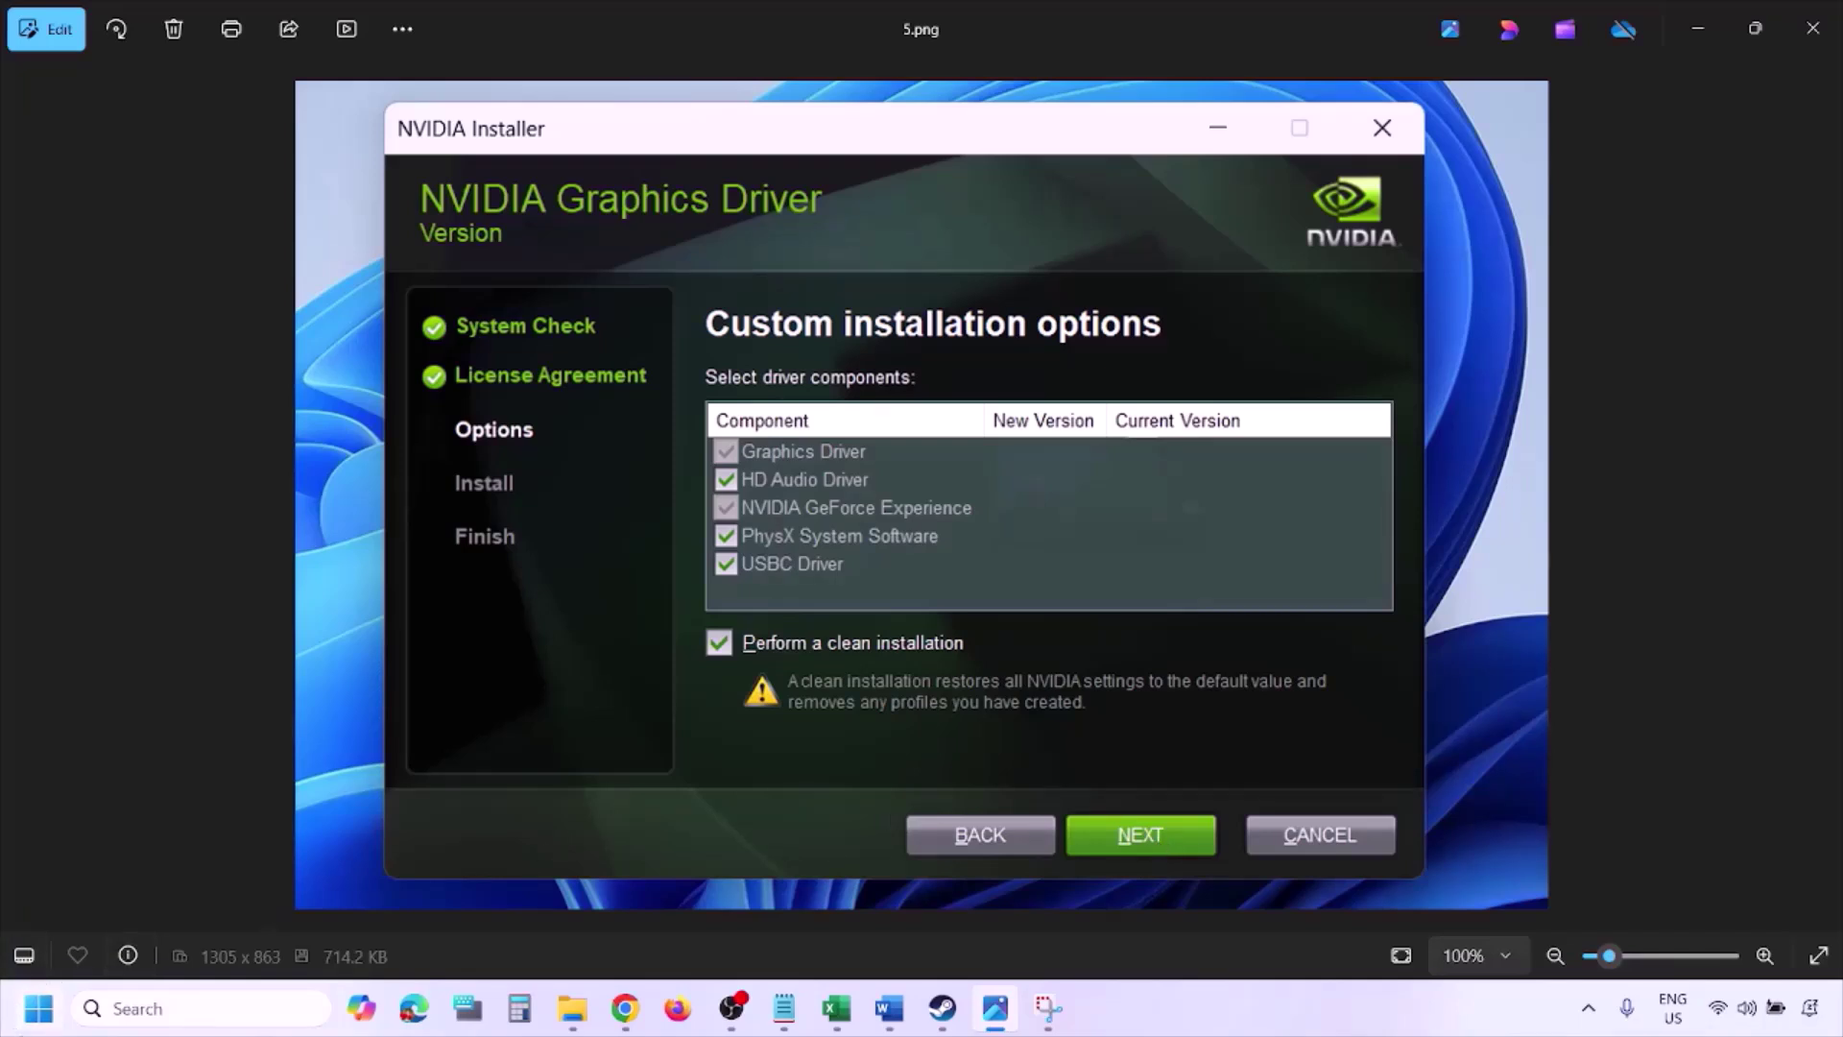
- Show the Restart power option for after the NVIDIA driver installation and dismiss it without restarting
click(38, 1008)
click(697, 925)
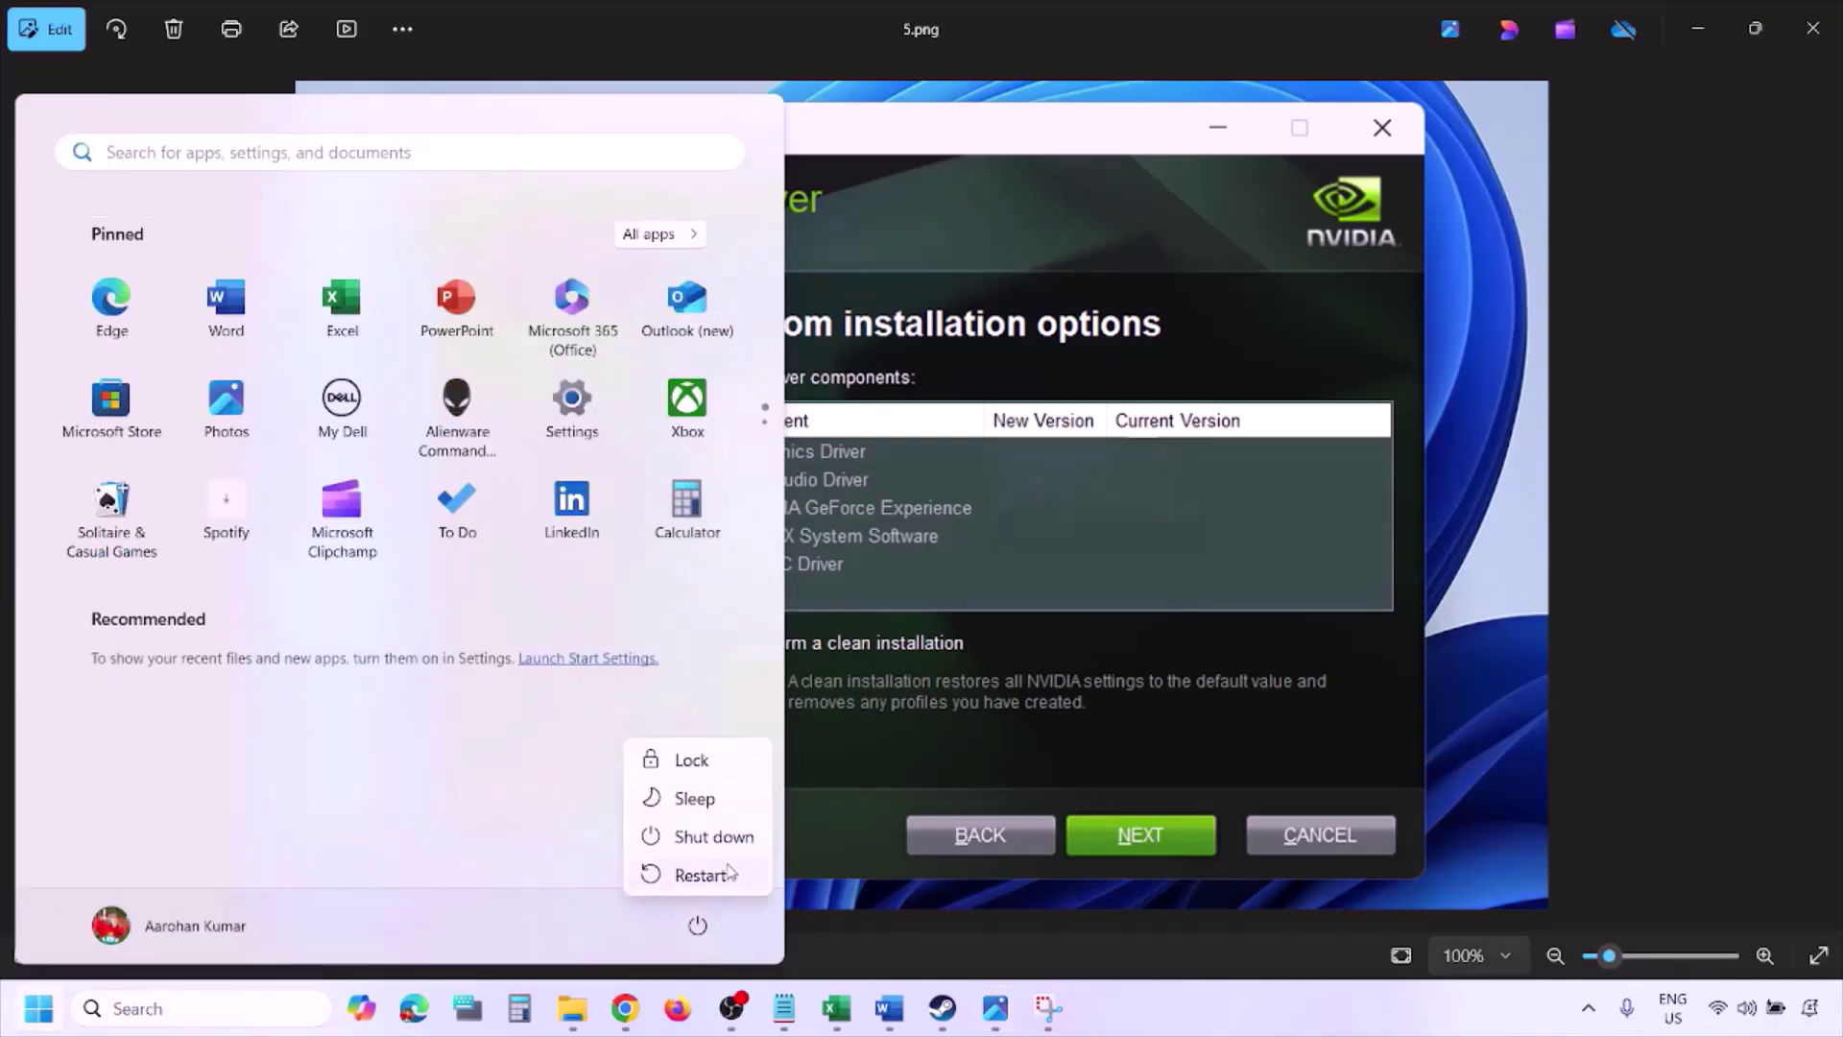
click(1253, 1029)
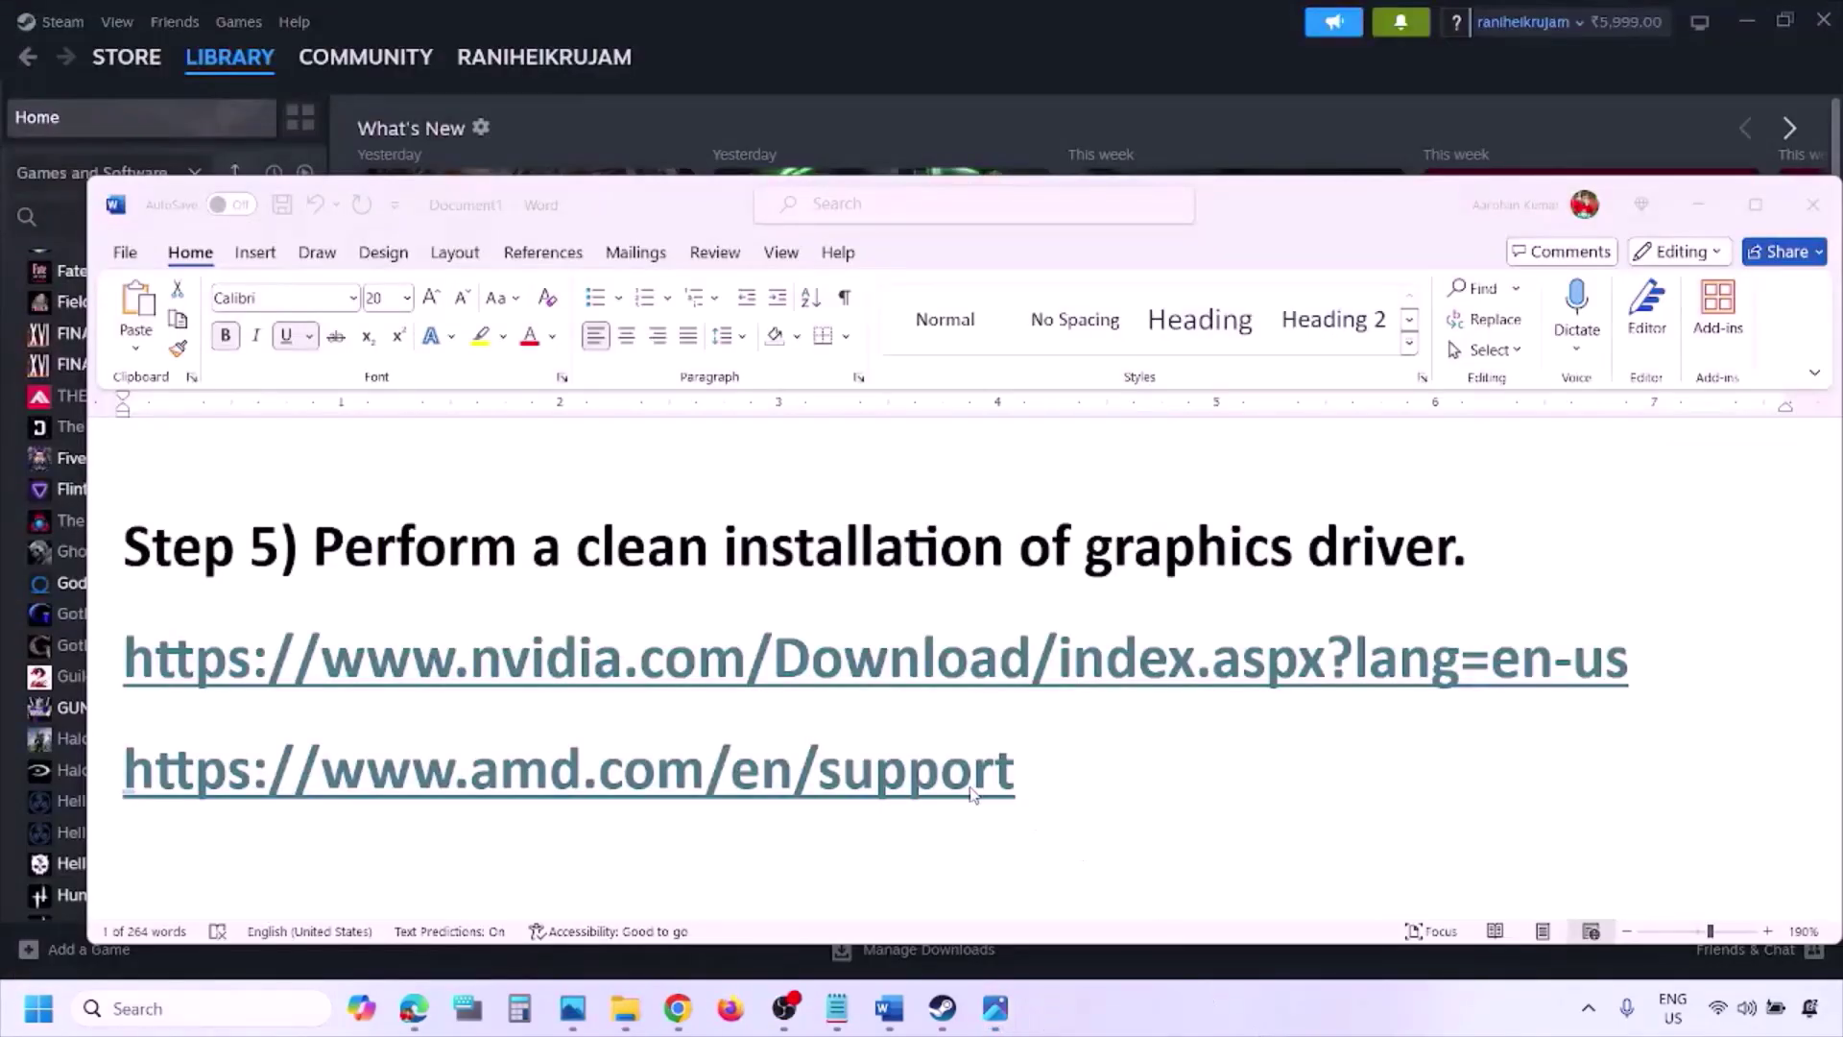
- Highlight the AMD support link under Step 5 of the Word notes, show the Restart power option and dismiss it
click(972, 792)
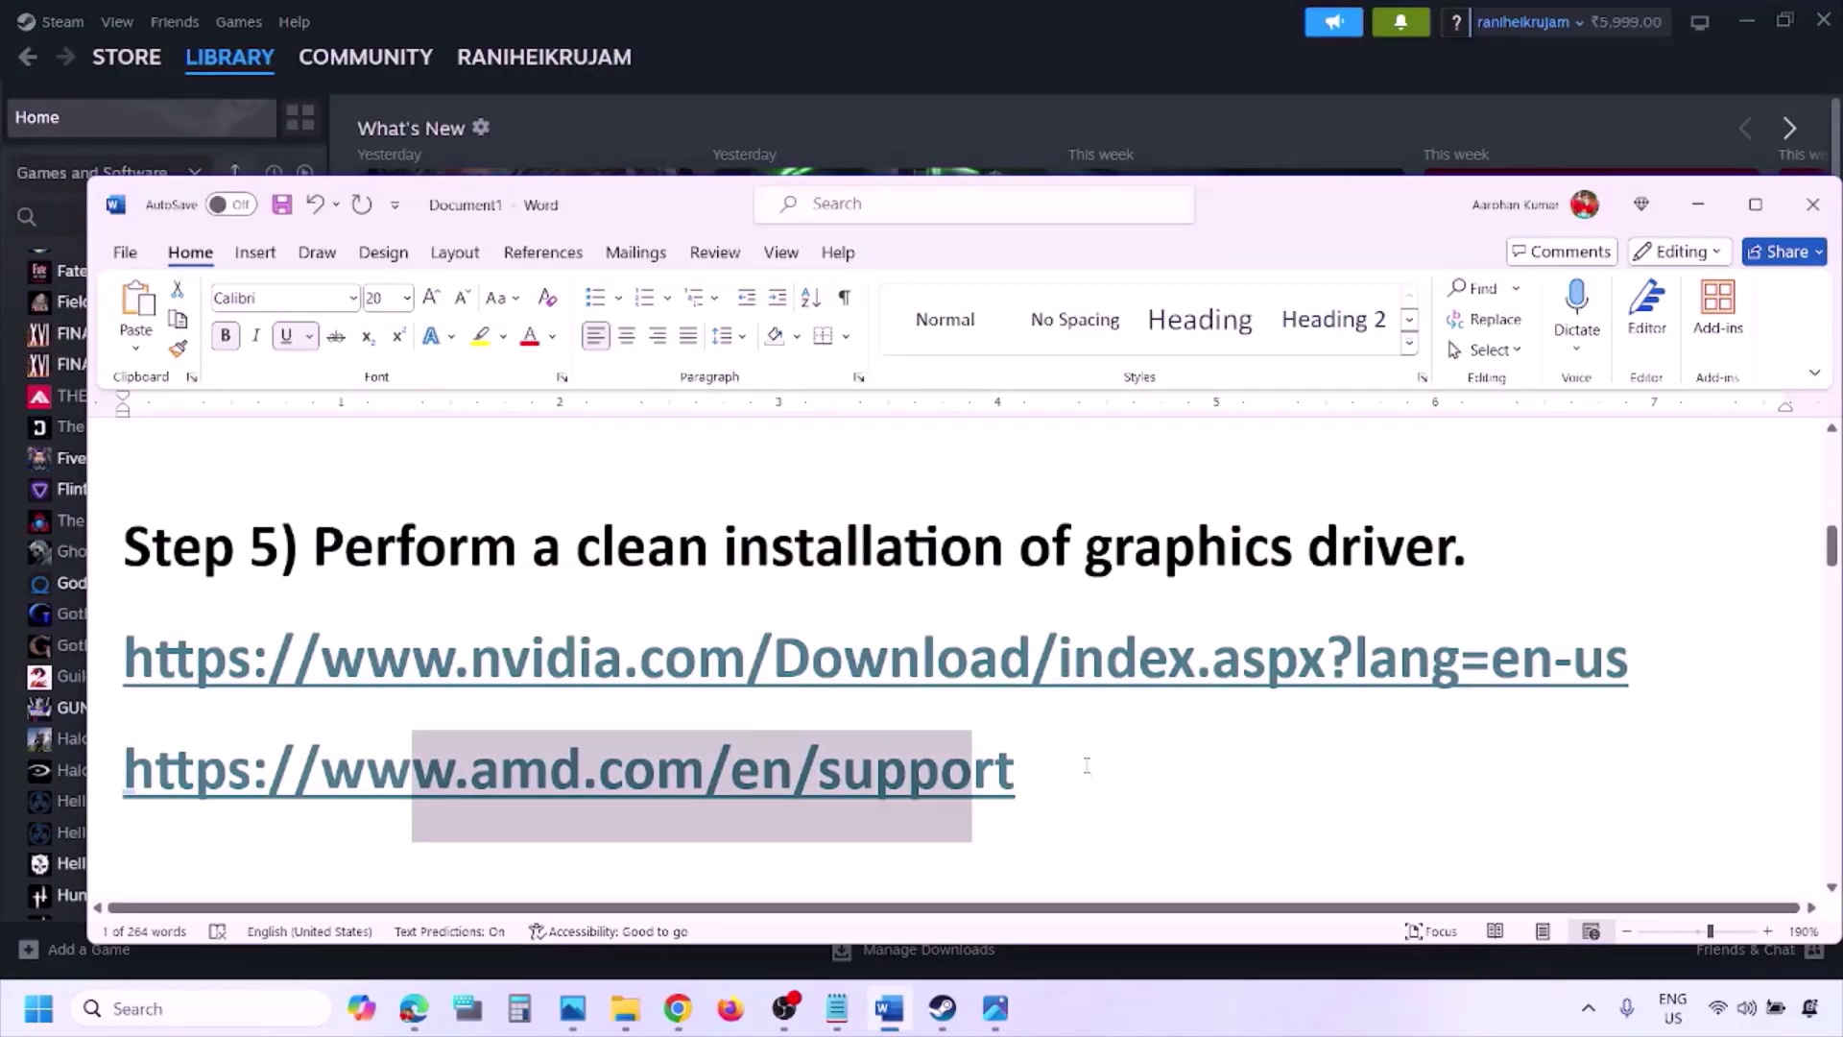
drag(1048, 774, 134, 767)
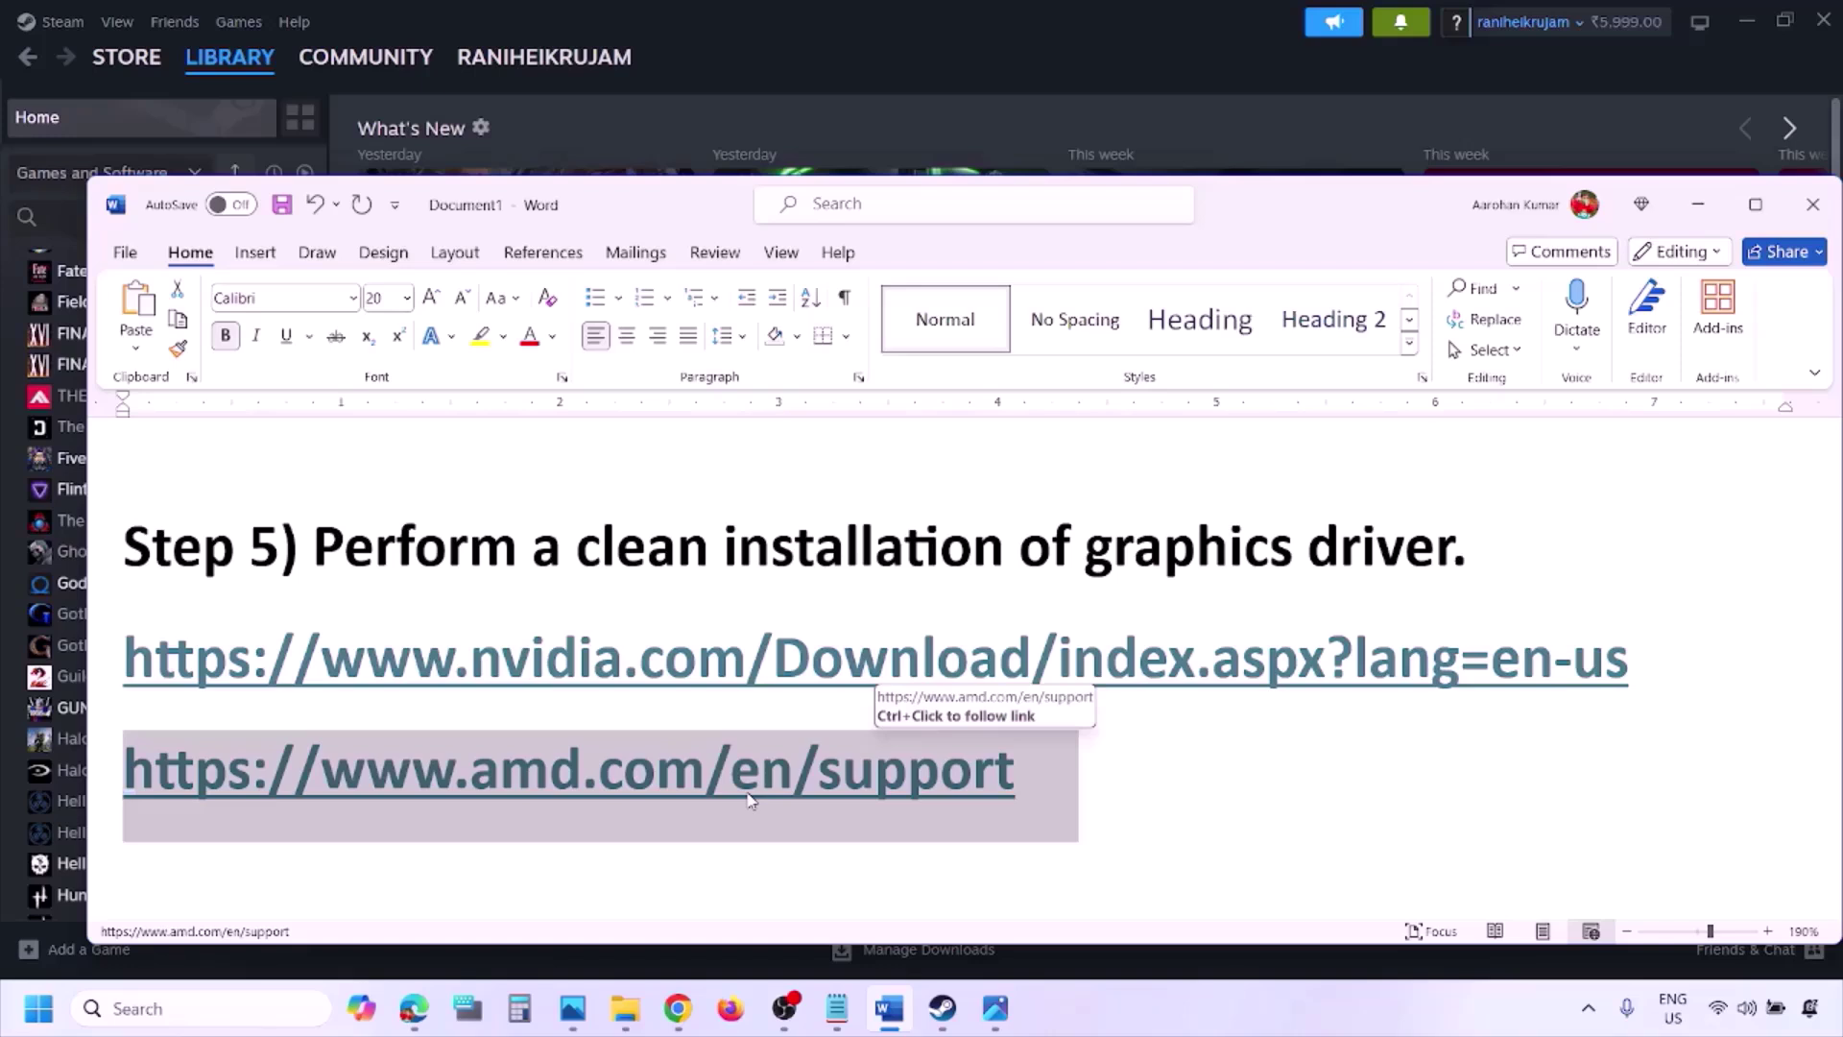
click(39, 1008)
click(697, 926)
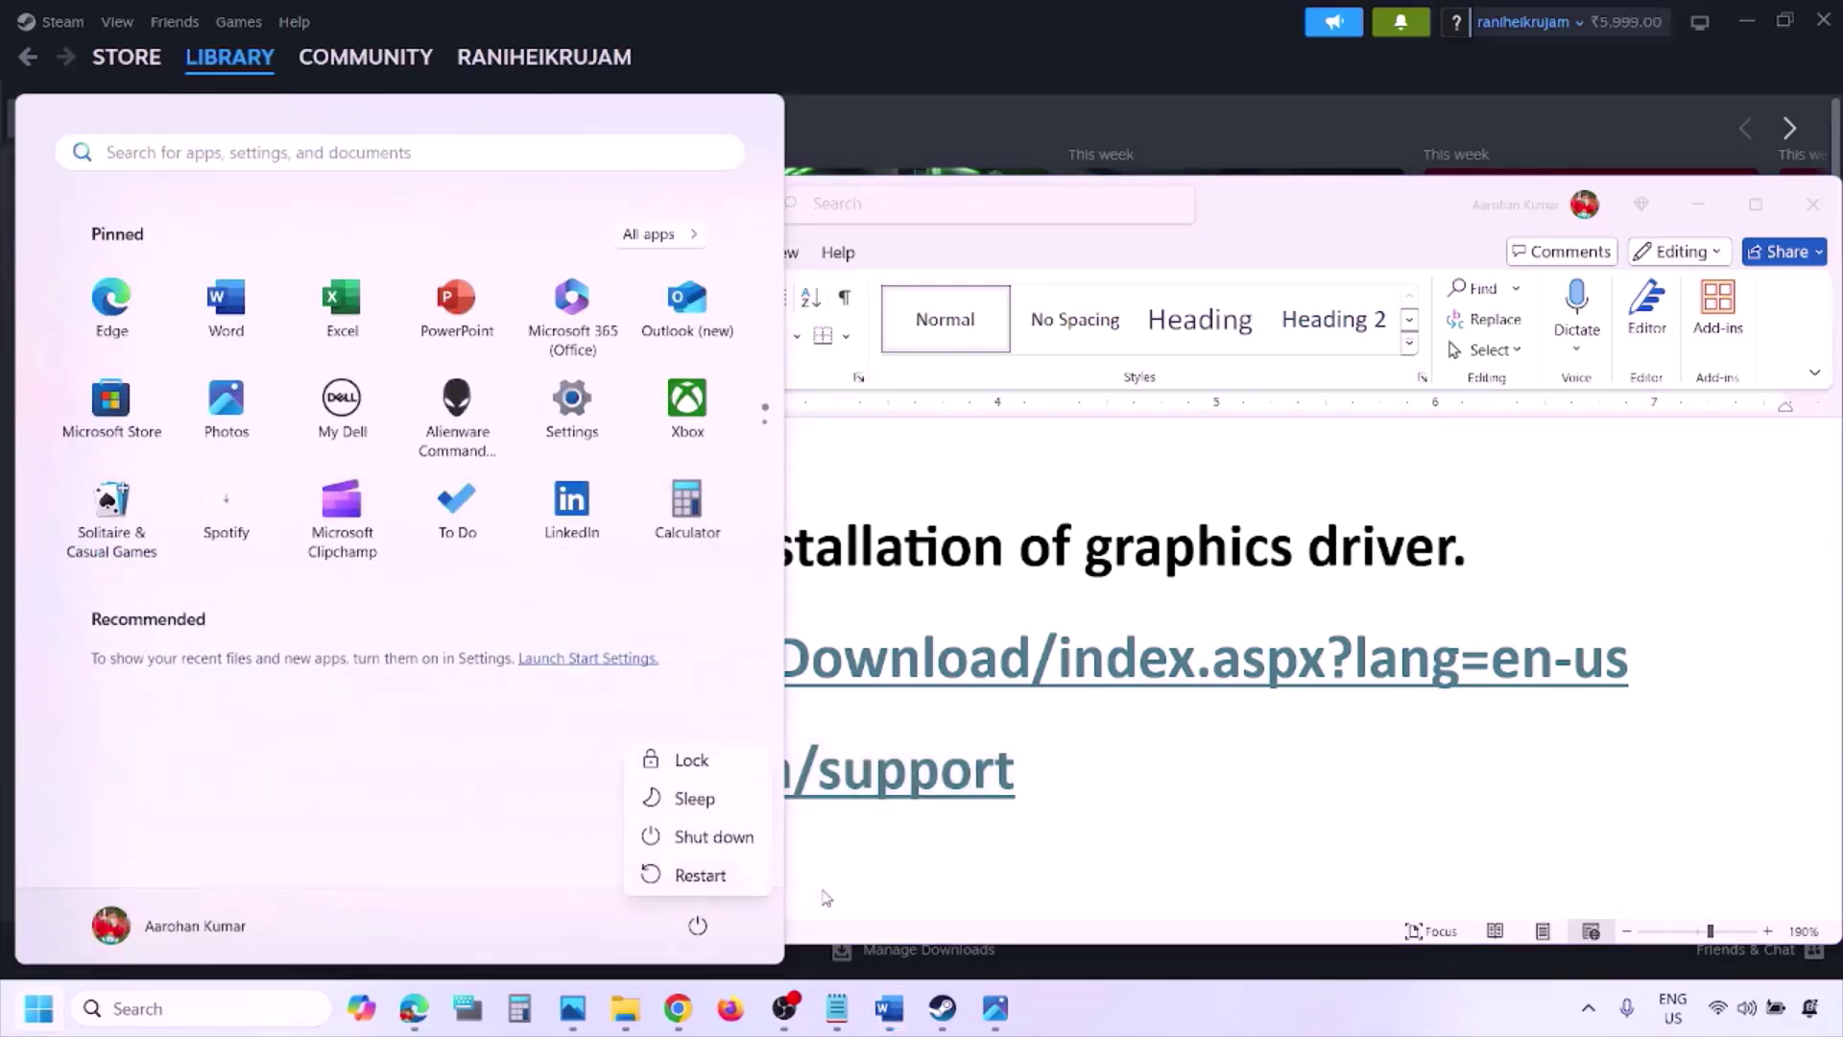
click(1163, 1017)
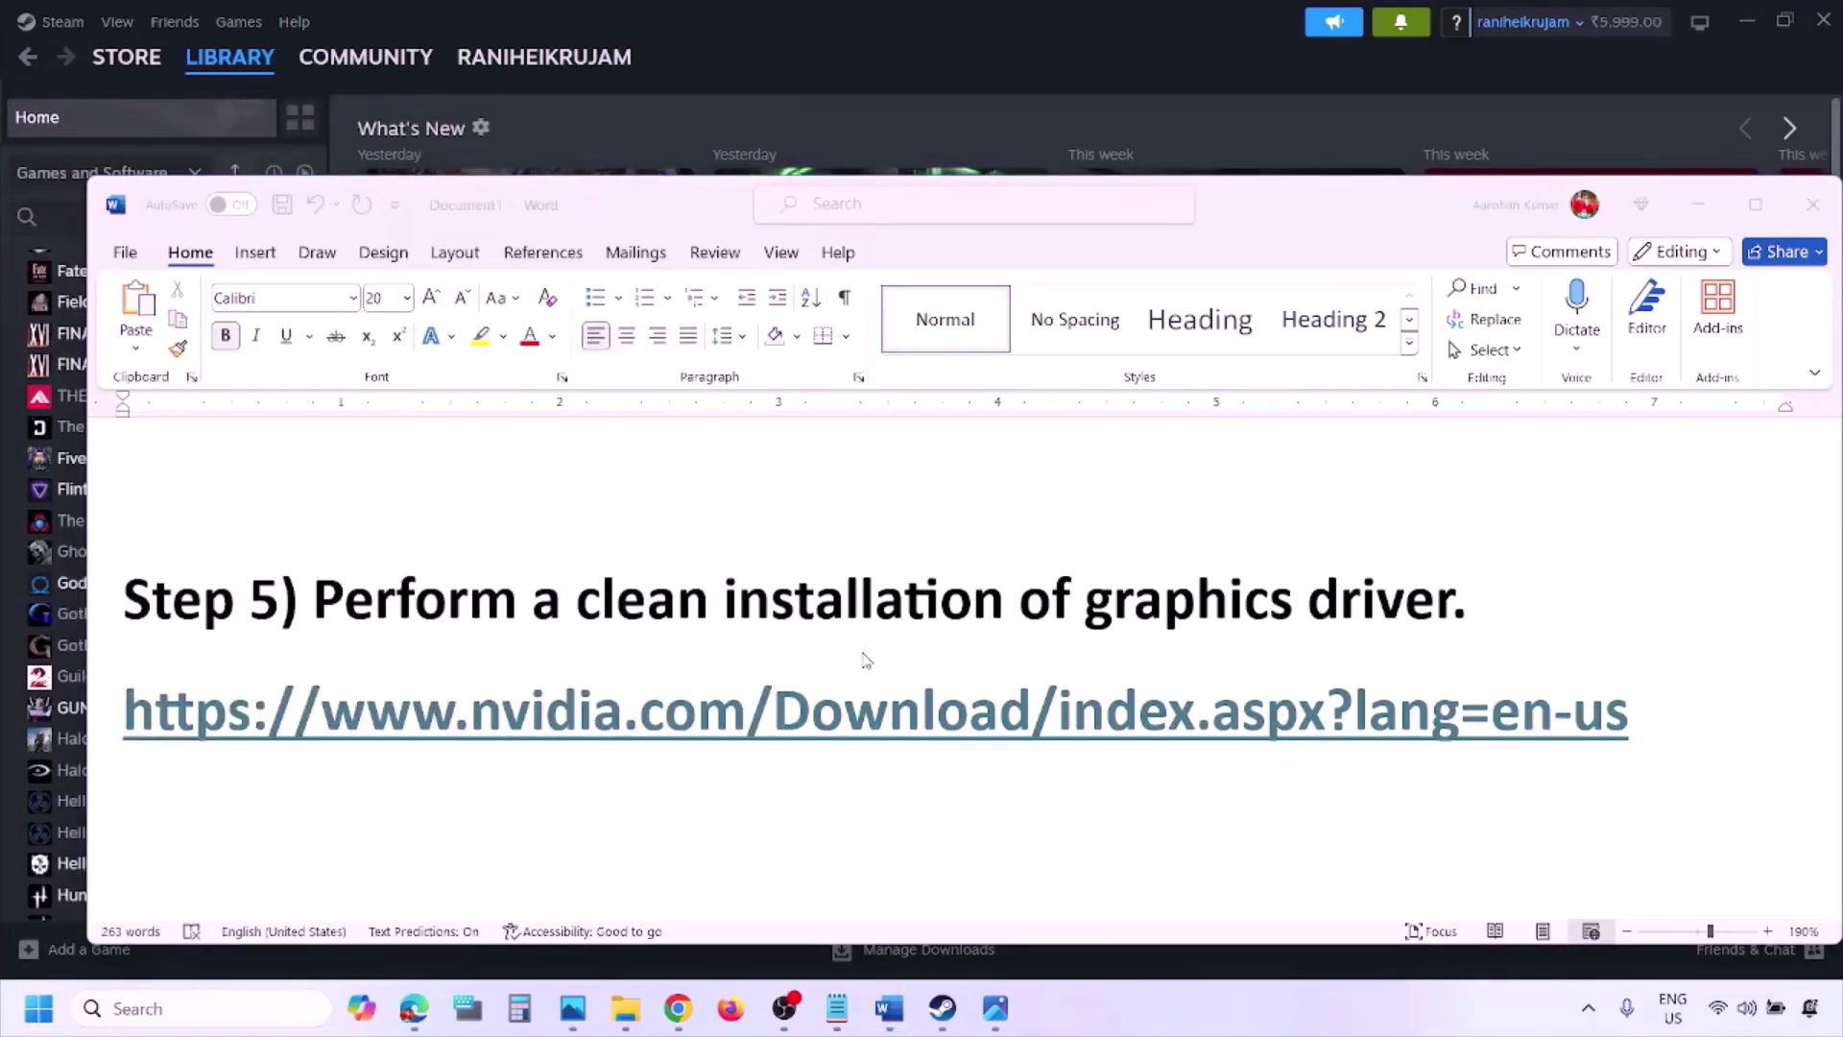
- Move on to Step 6 of the notes, search Windows for "graphics" and open Graphics settings
scroll(866, 661, down, 3)
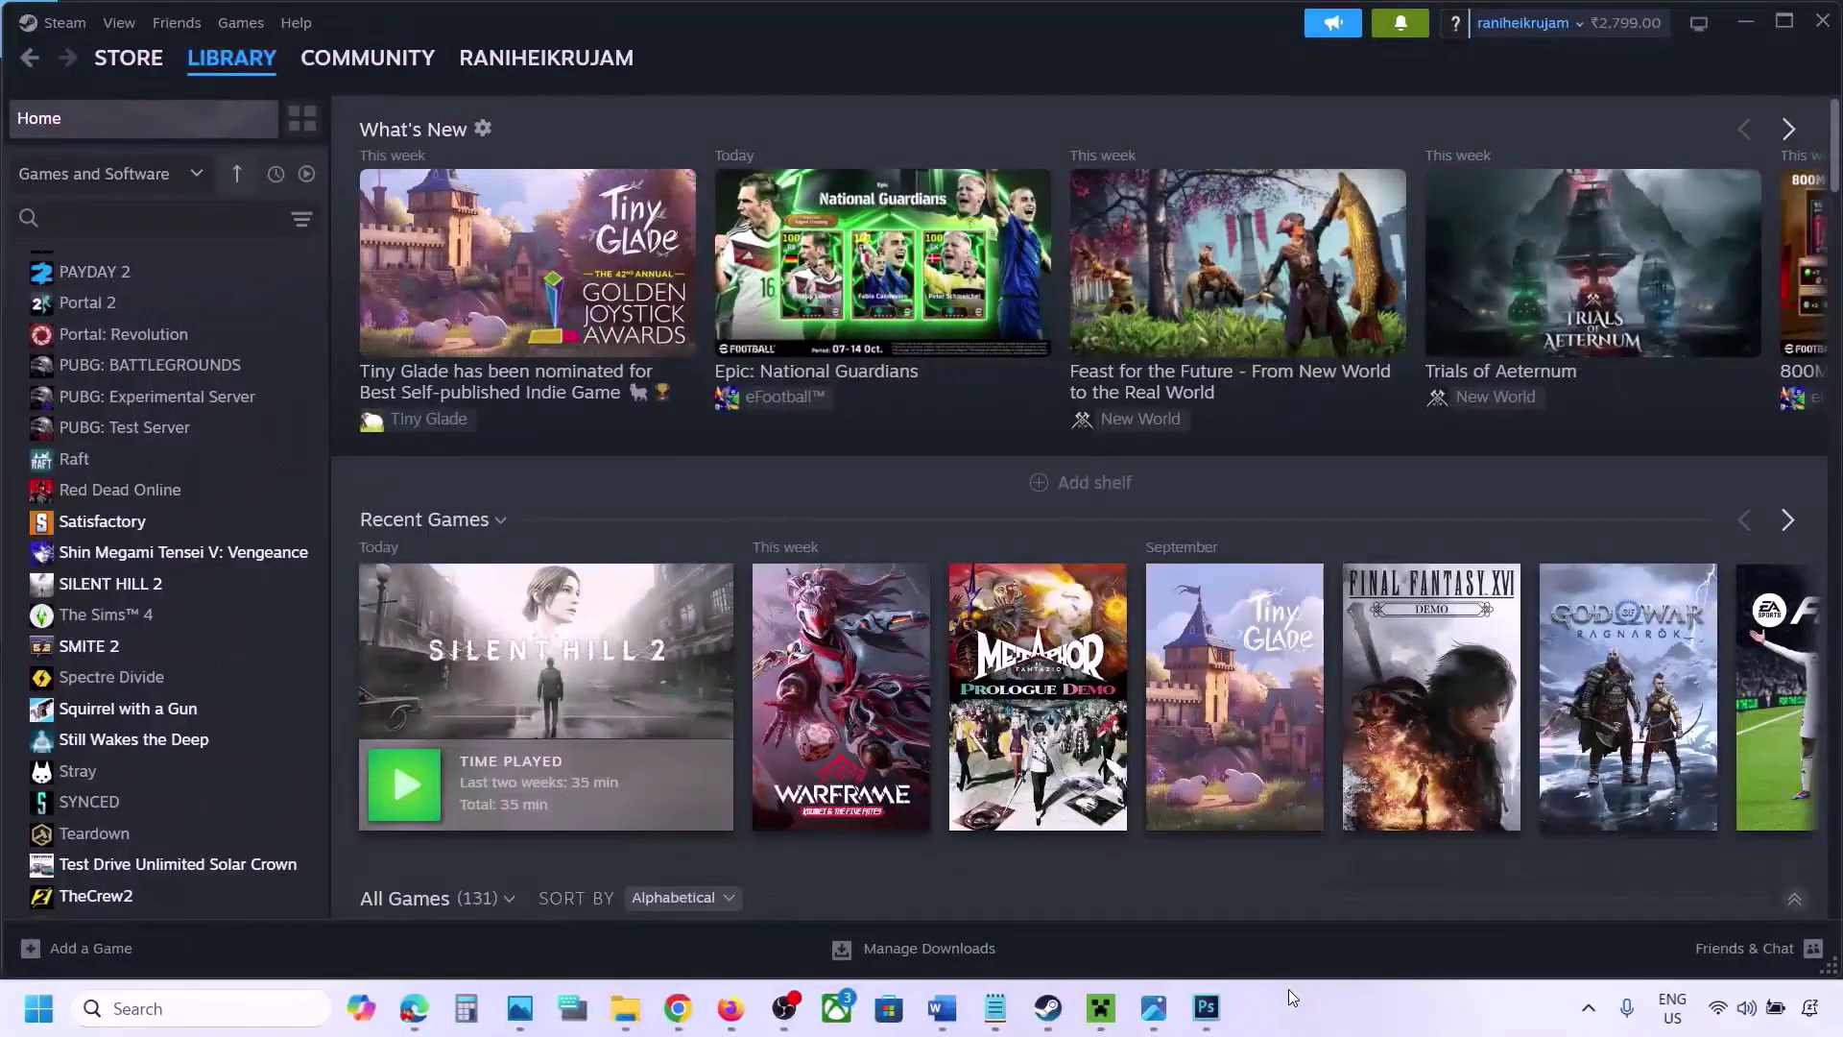
click(146, 1008)
text(grap)
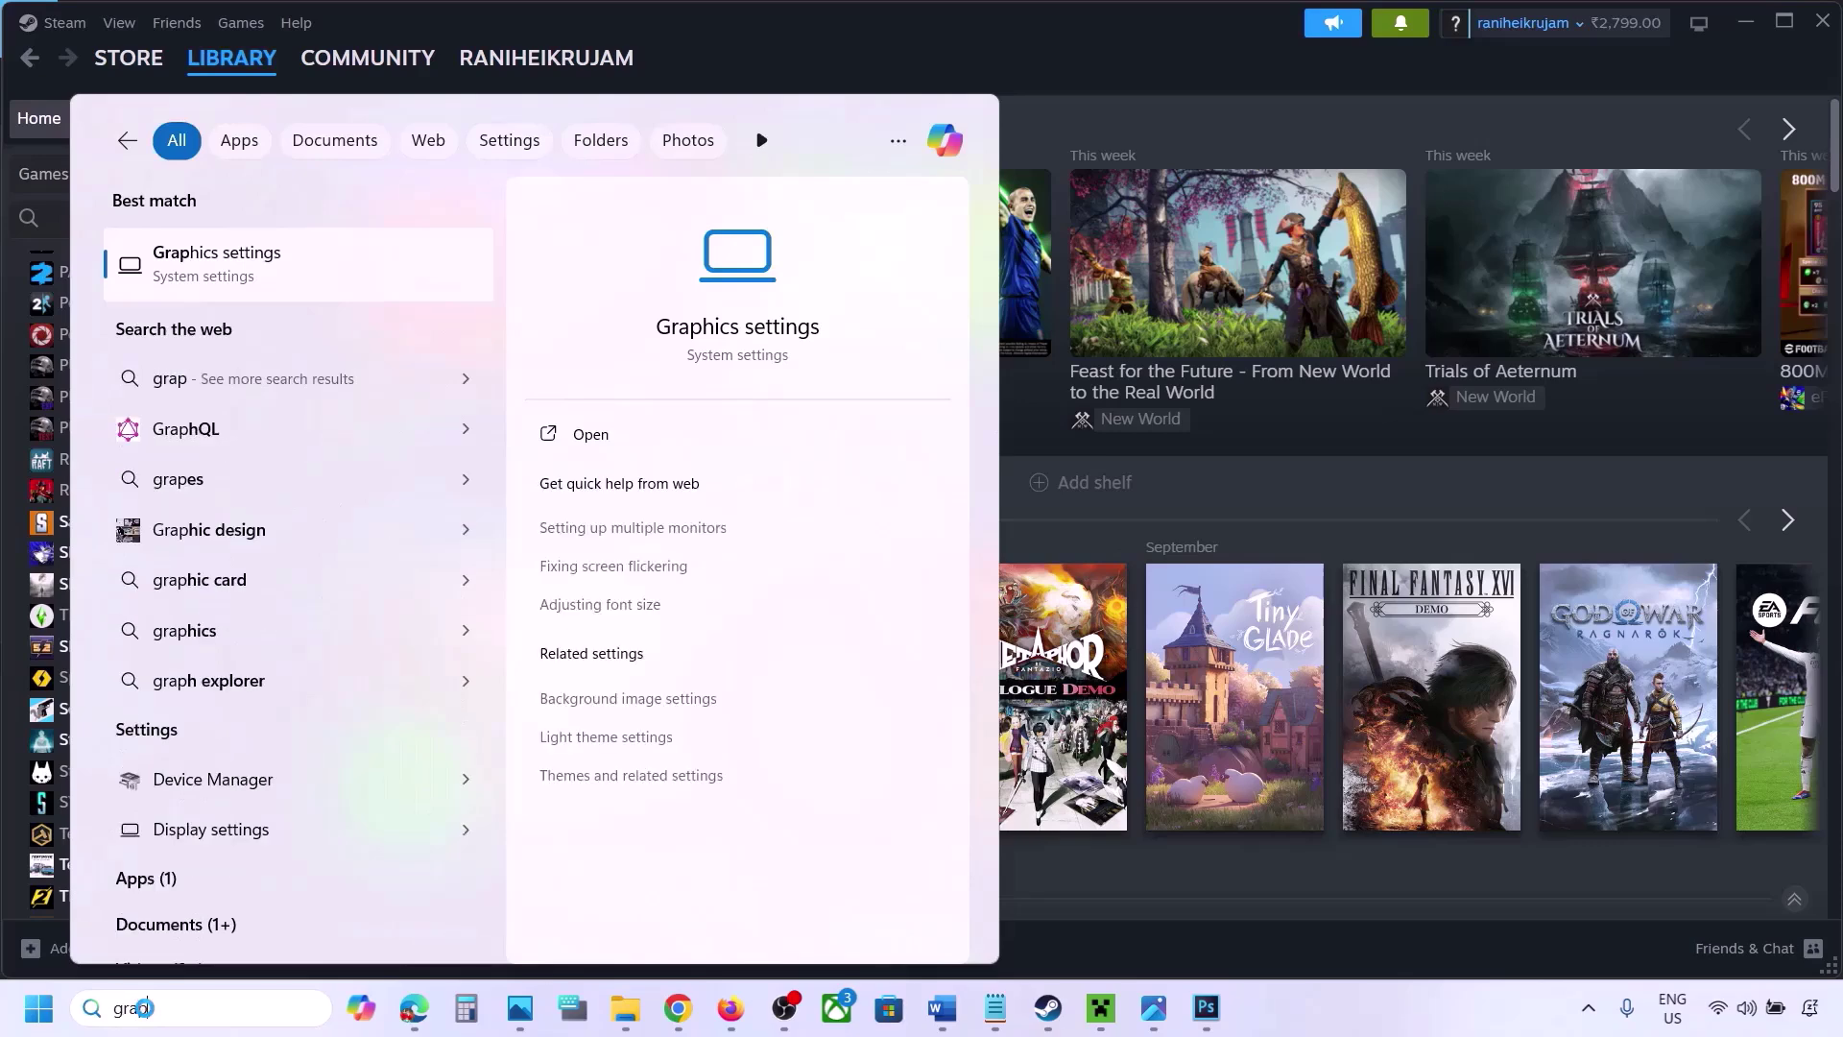
text(hics)
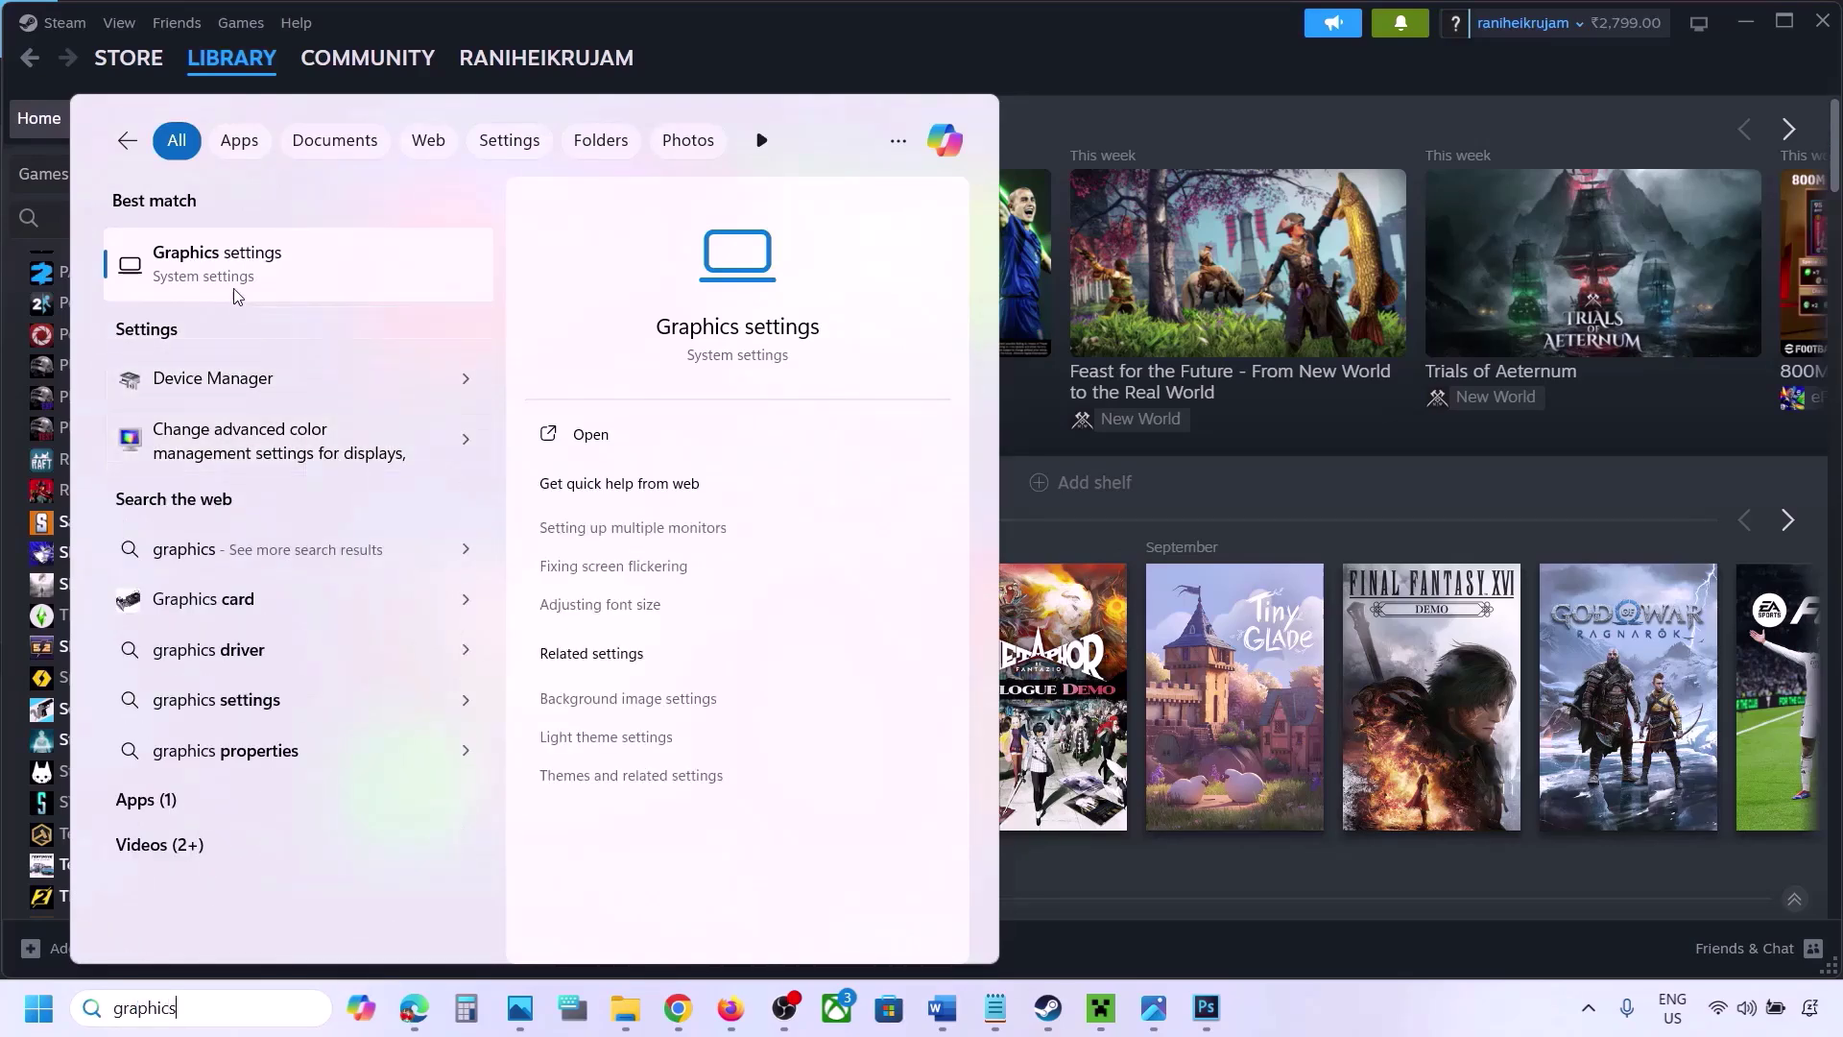
click(227, 276)
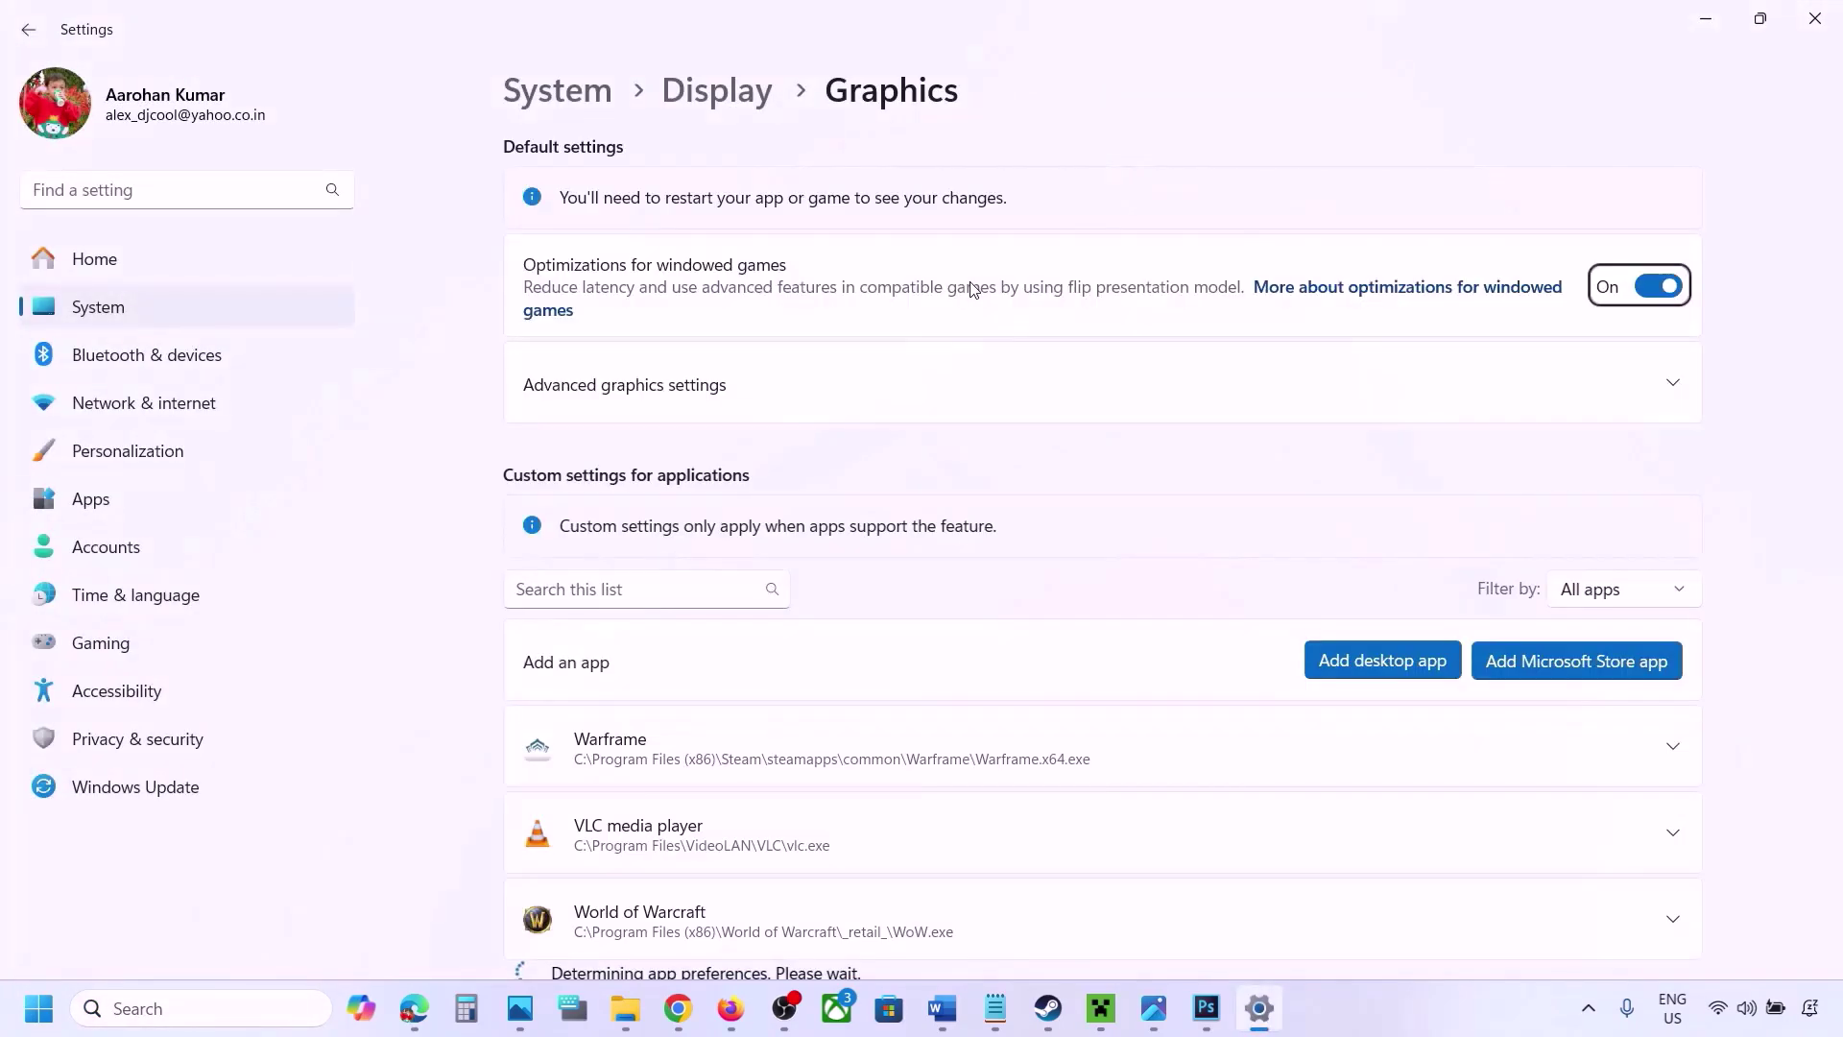
- Start adding a desktop app, browse to Steam\steamapps\common to show the game folders, and cancel the file selection
click(1395, 669)
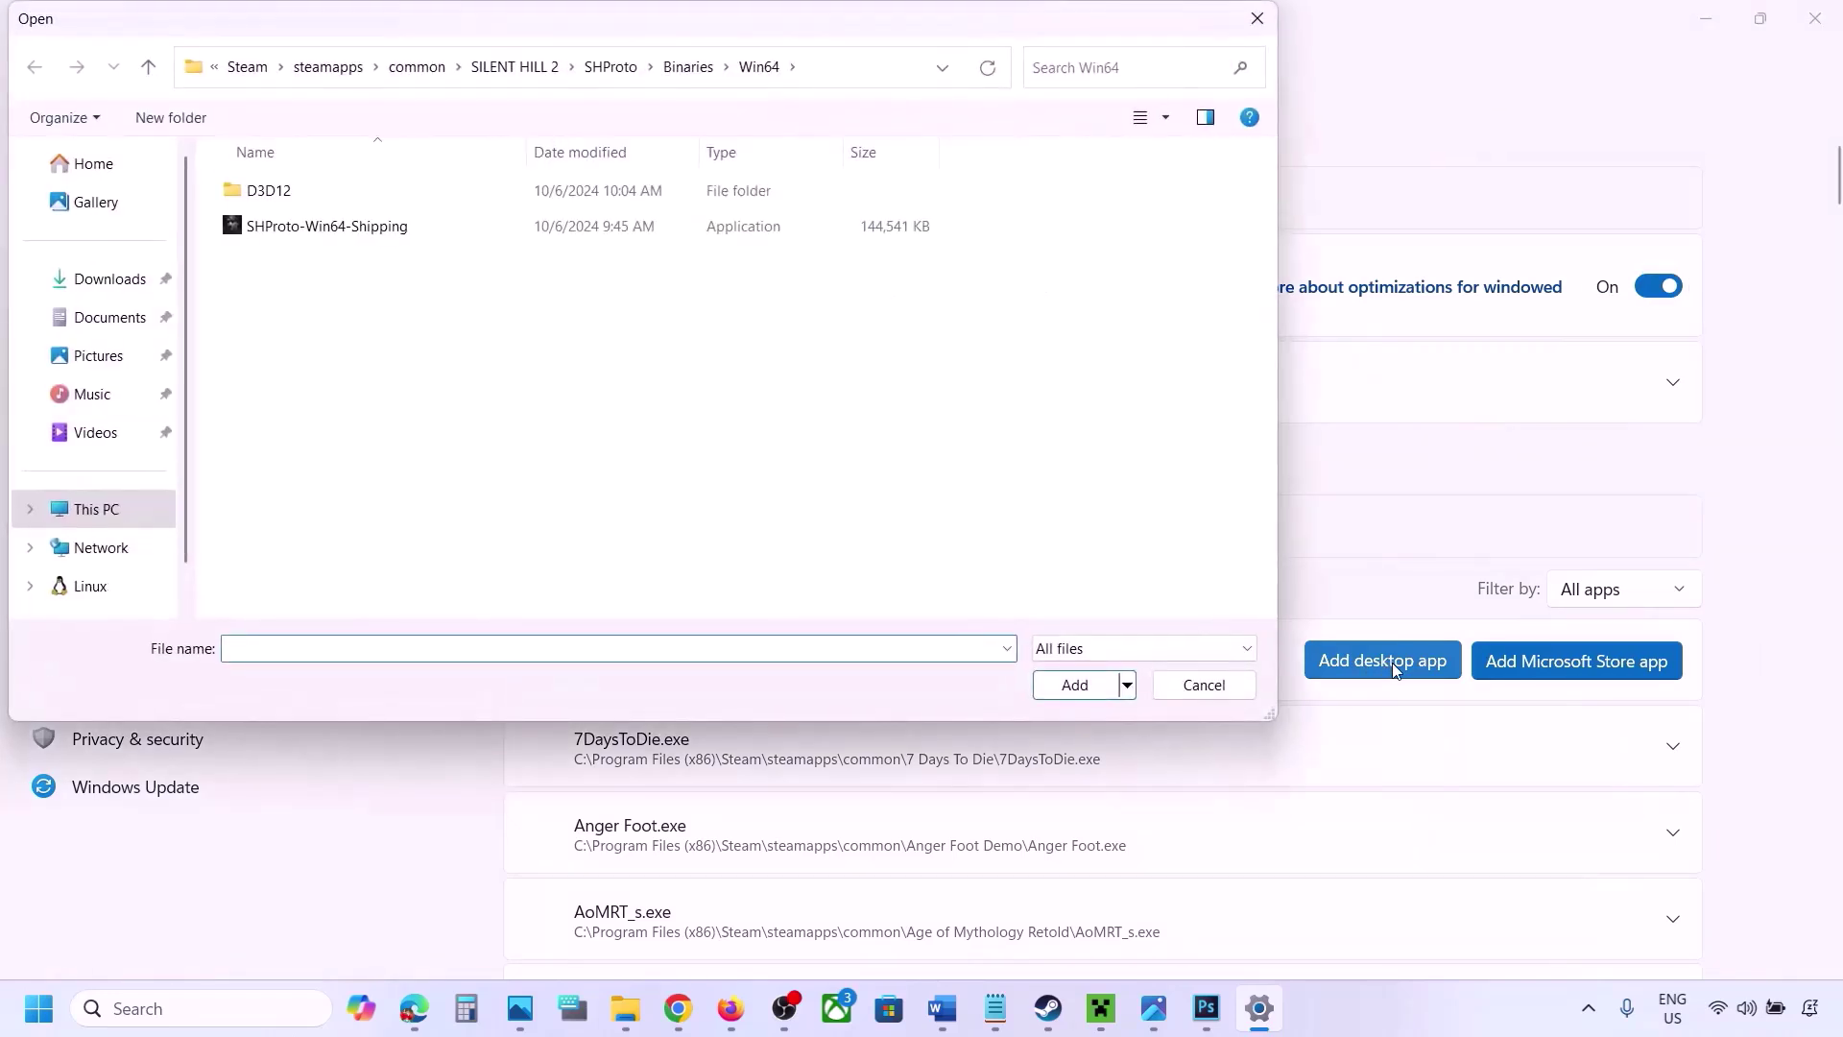
click(439, 68)
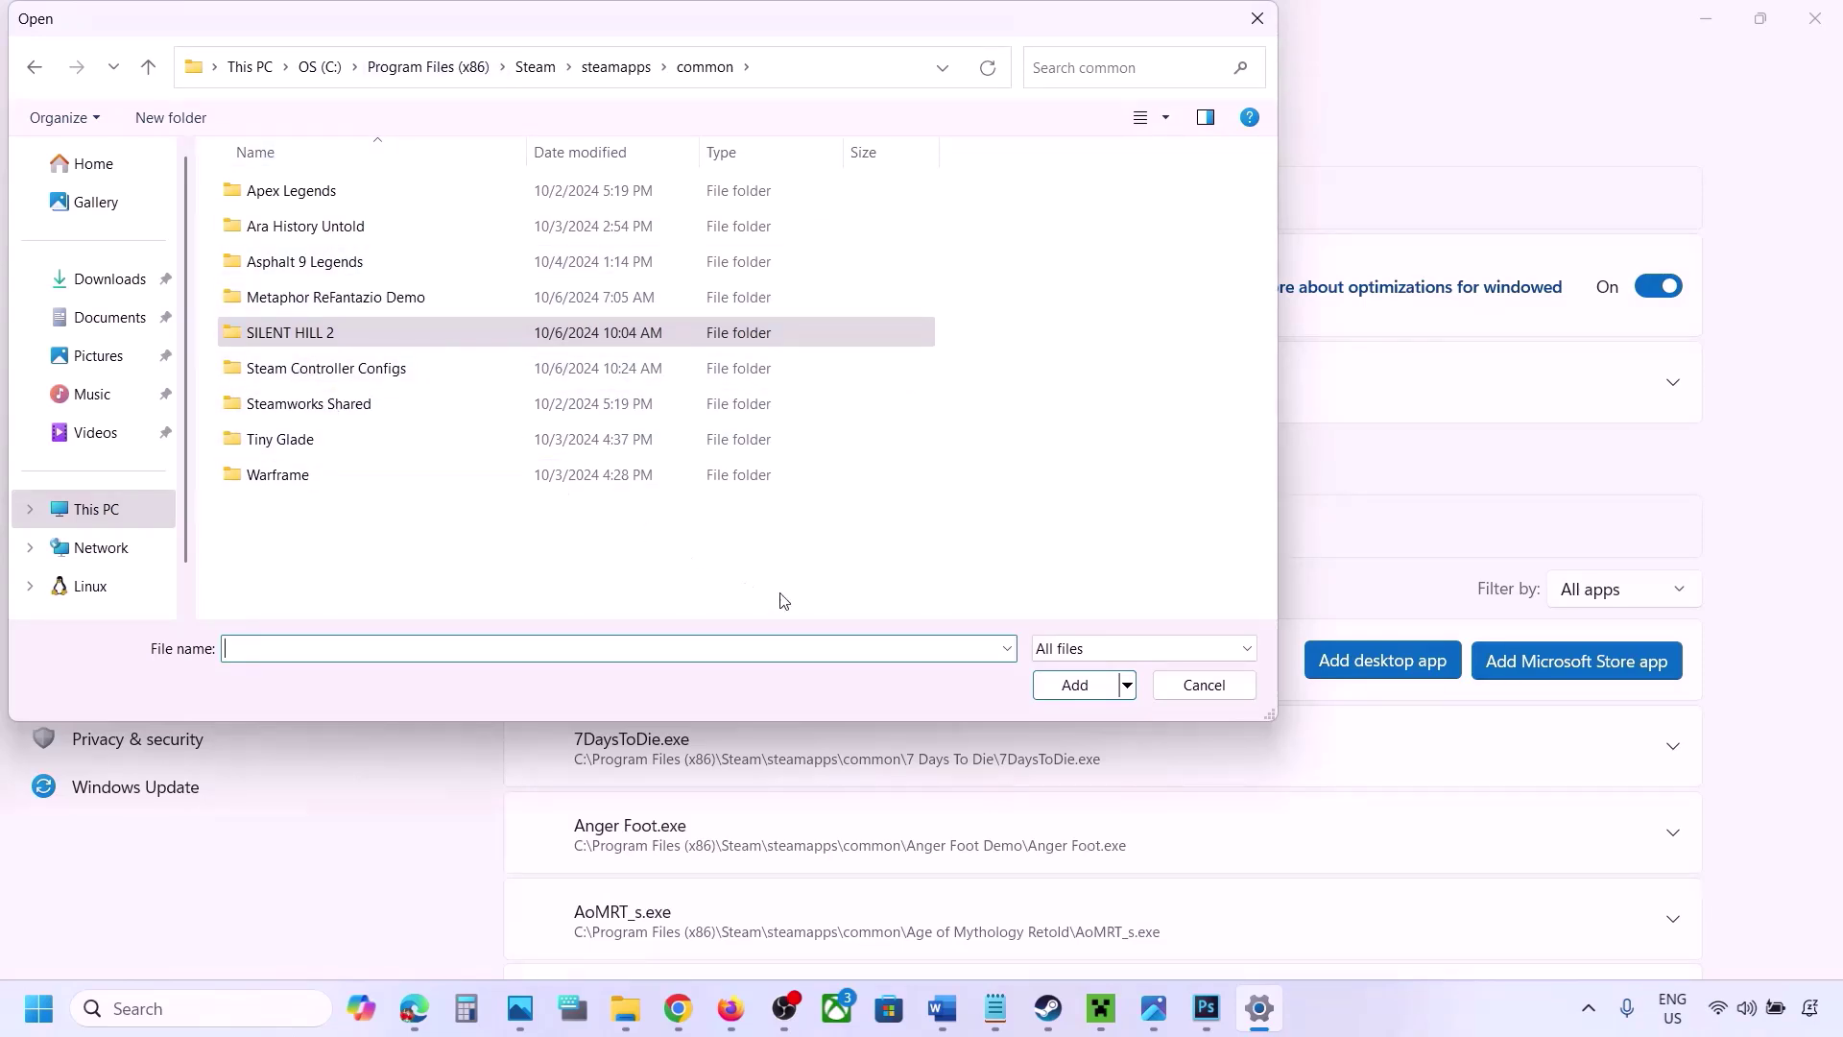
click(1191, 685)
- Set the GPU preference of ChainedTogether-Win64-Shipping.exe to High Performance (NVIDIA GeForce RTX 3050 Laptop GPU)
scroll(1156, 744, down, 3)
scroll(1155, 749, down, 8)
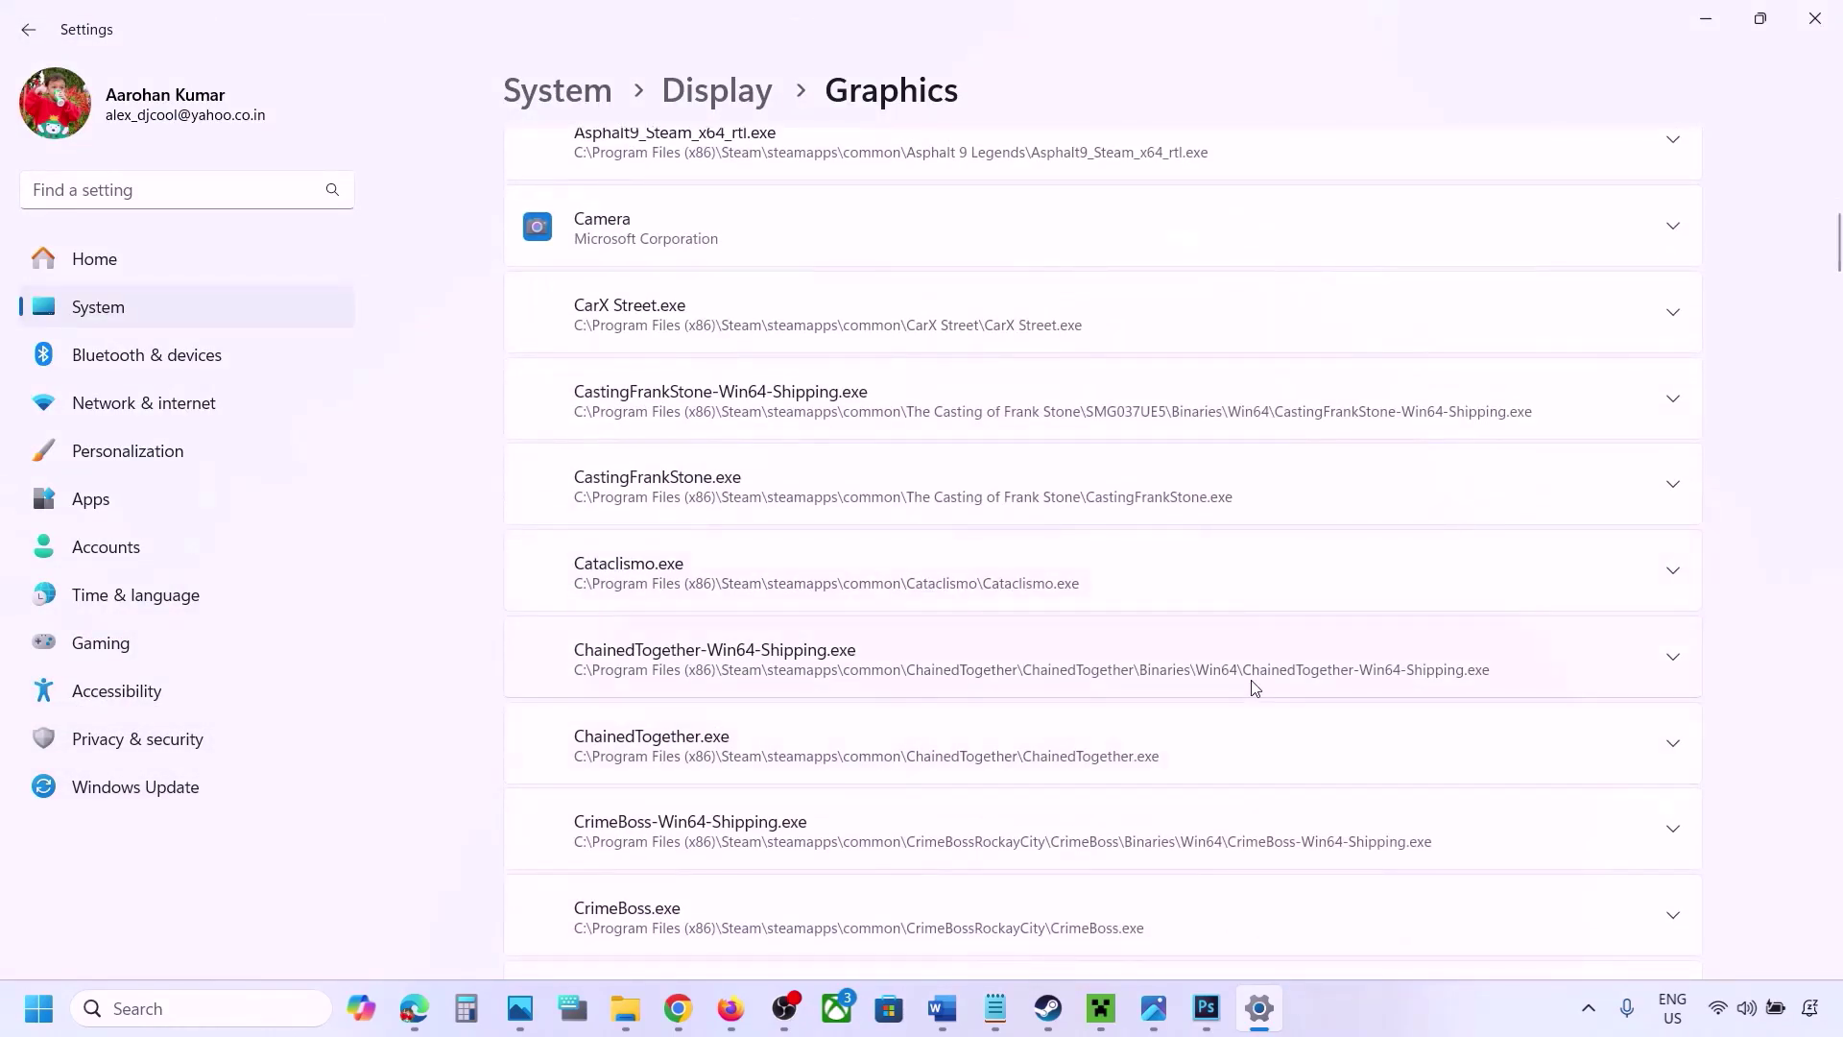
click(1673, 662)
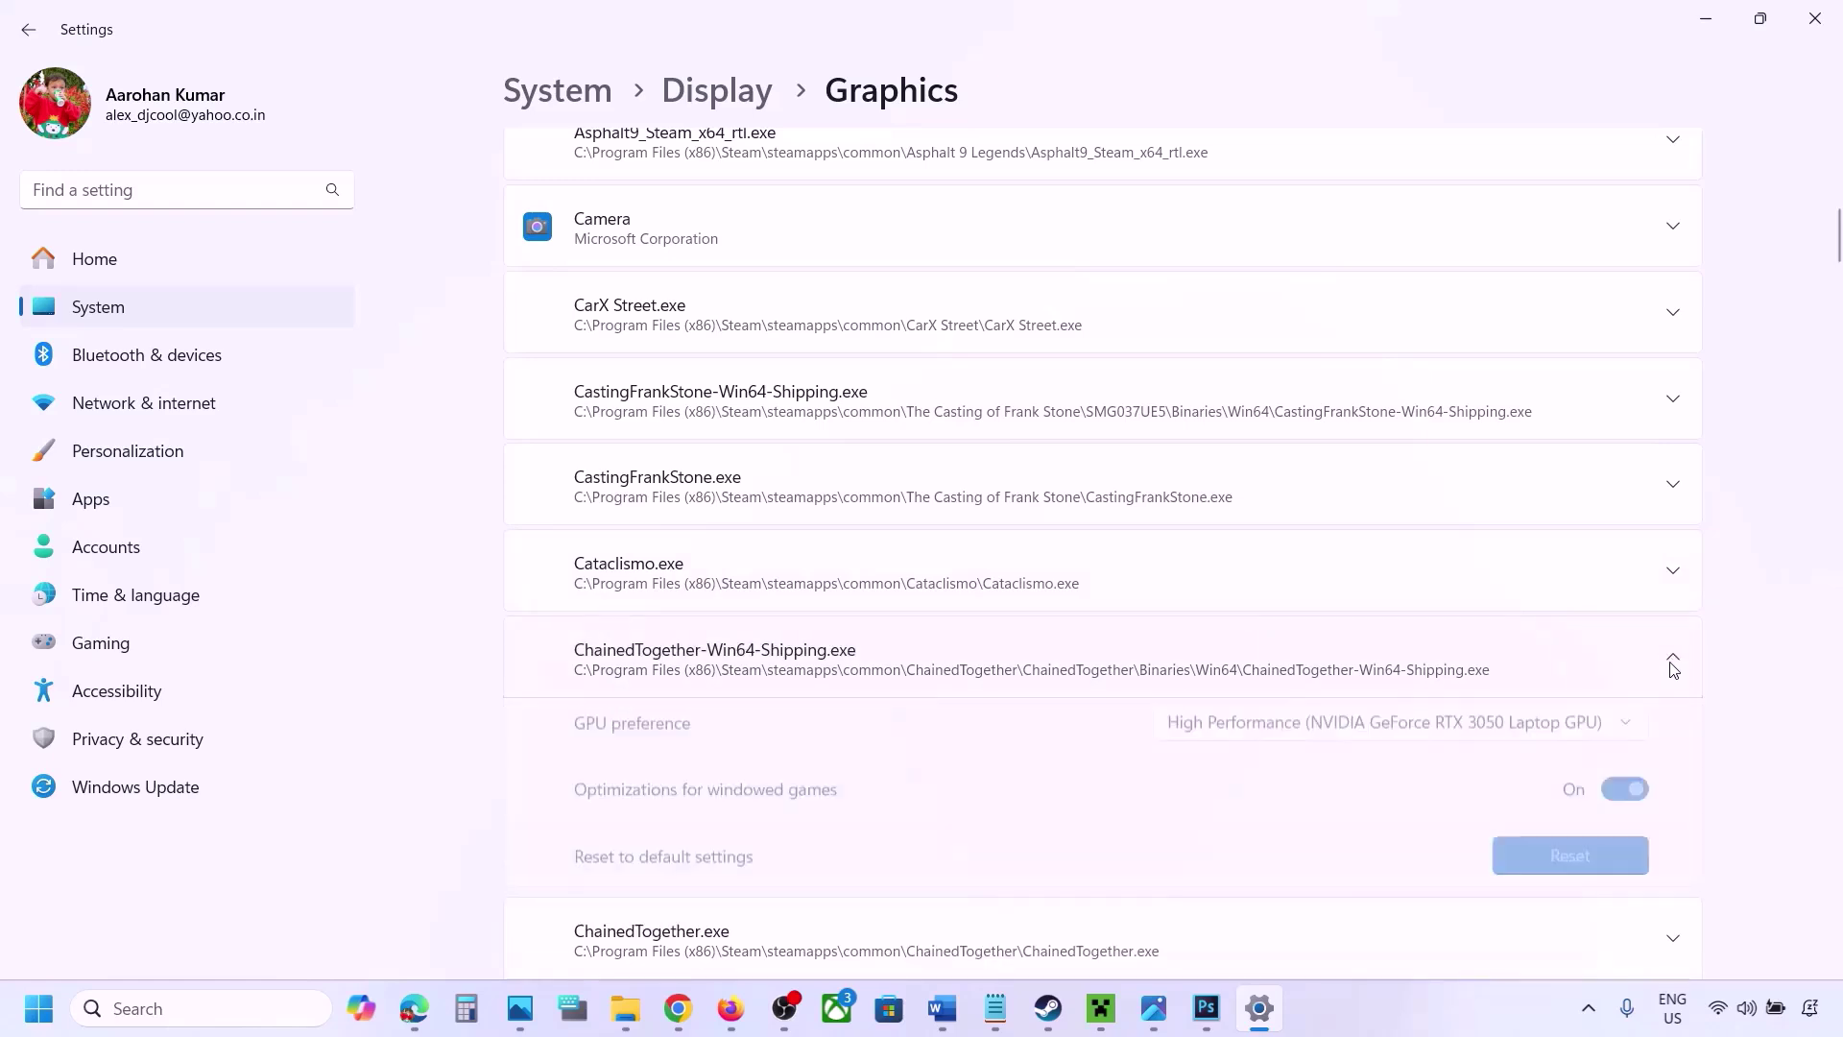
click(1561, 736)
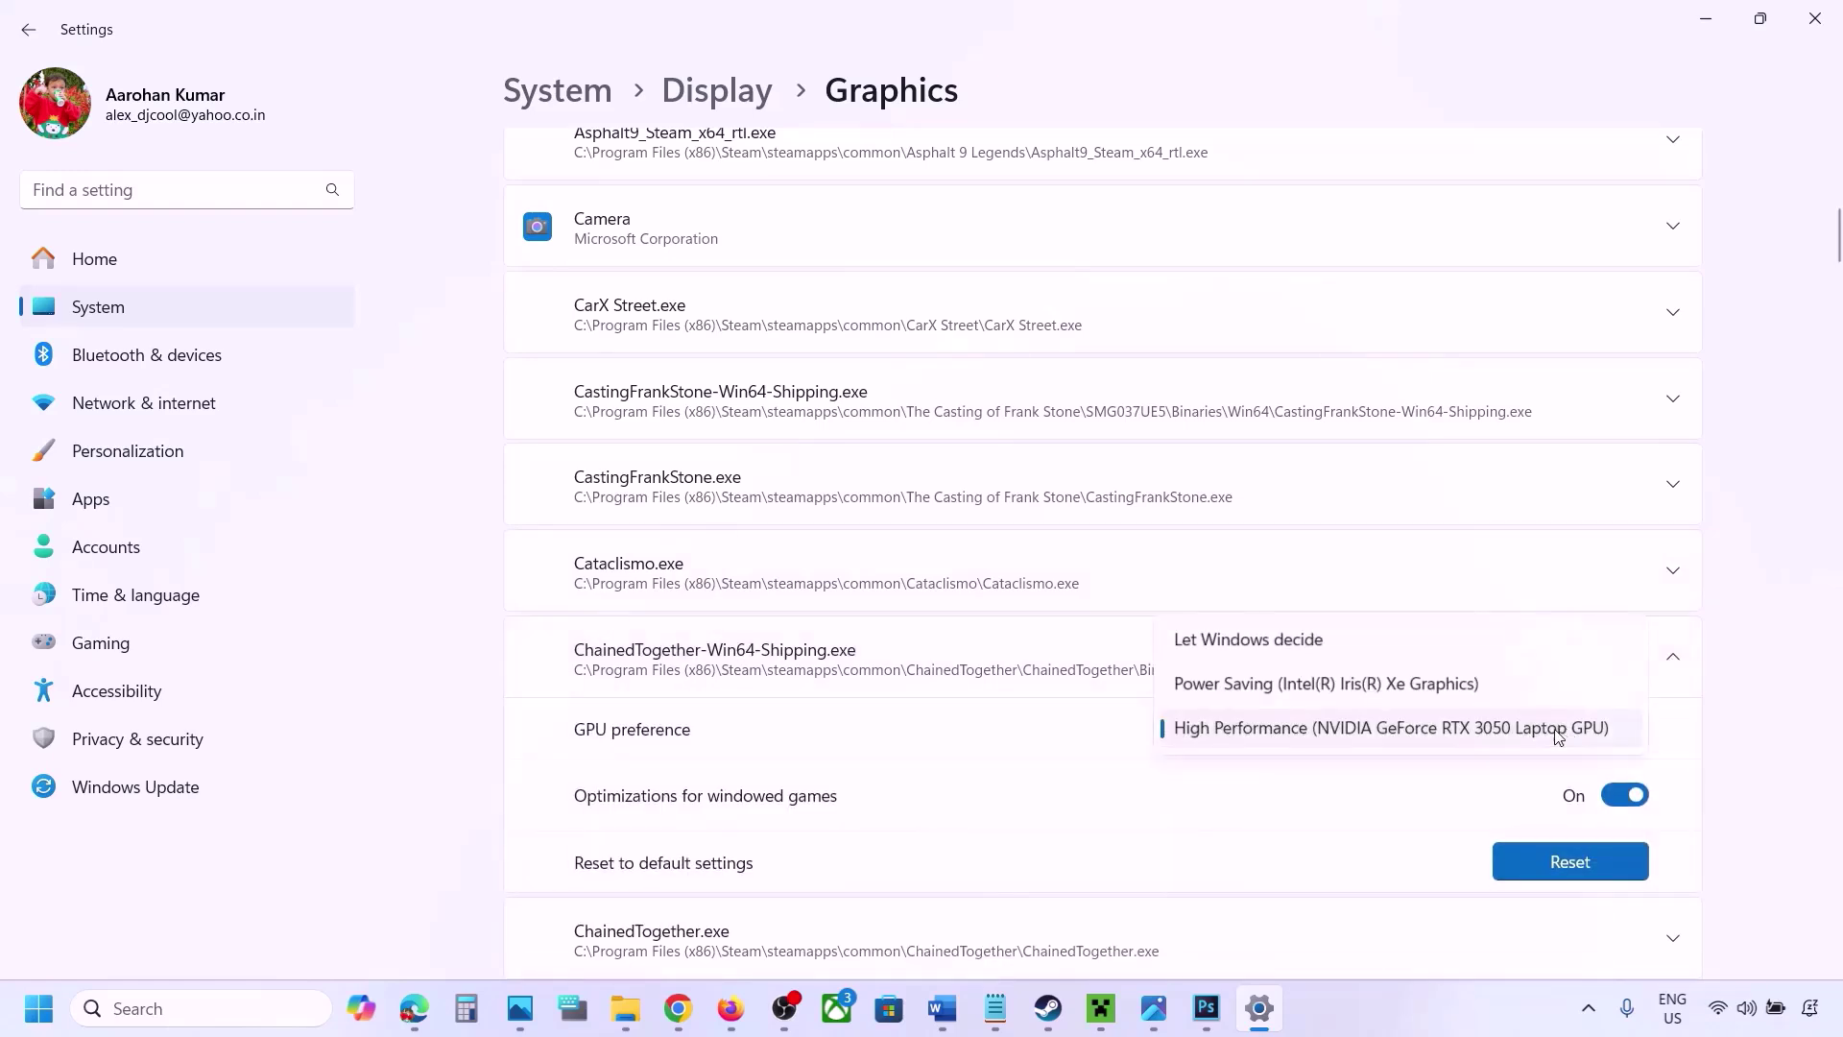
click(1458, 732)
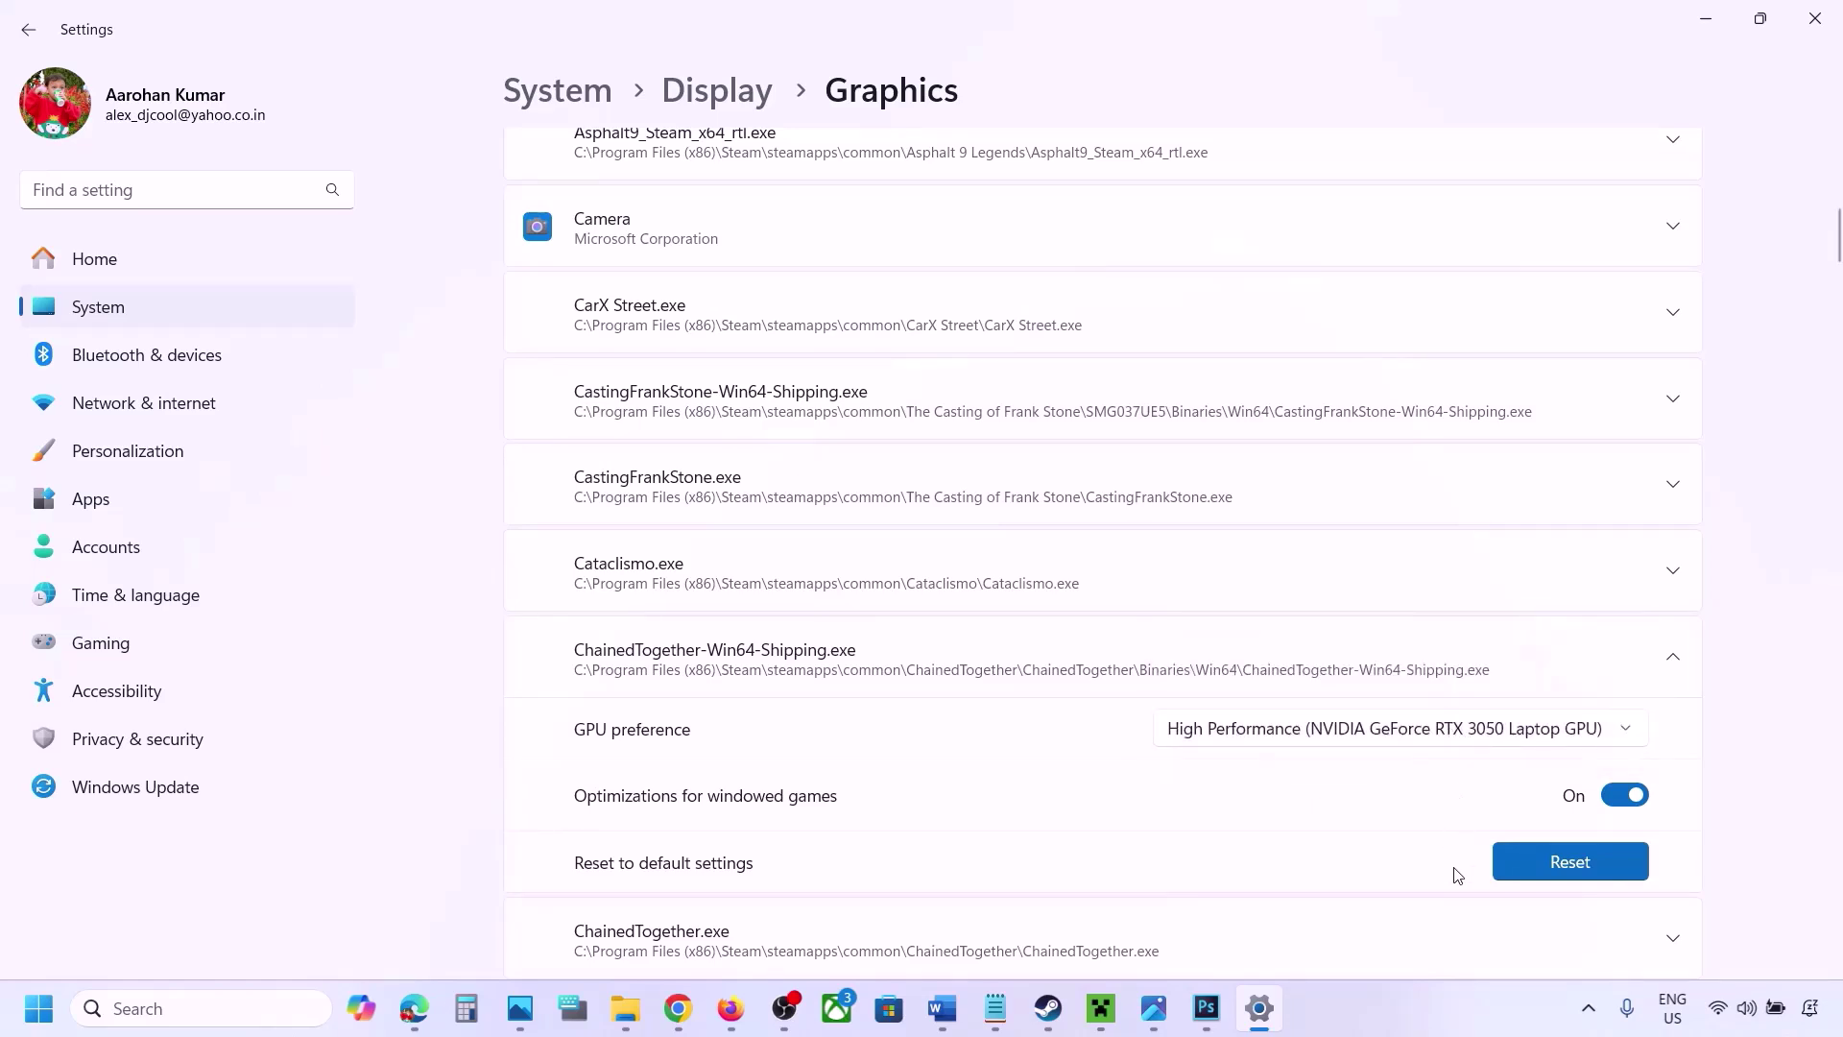
- Return to the Word notes and highlight the Step 7 text about updating Windows to the latest version
click(1414, 998)
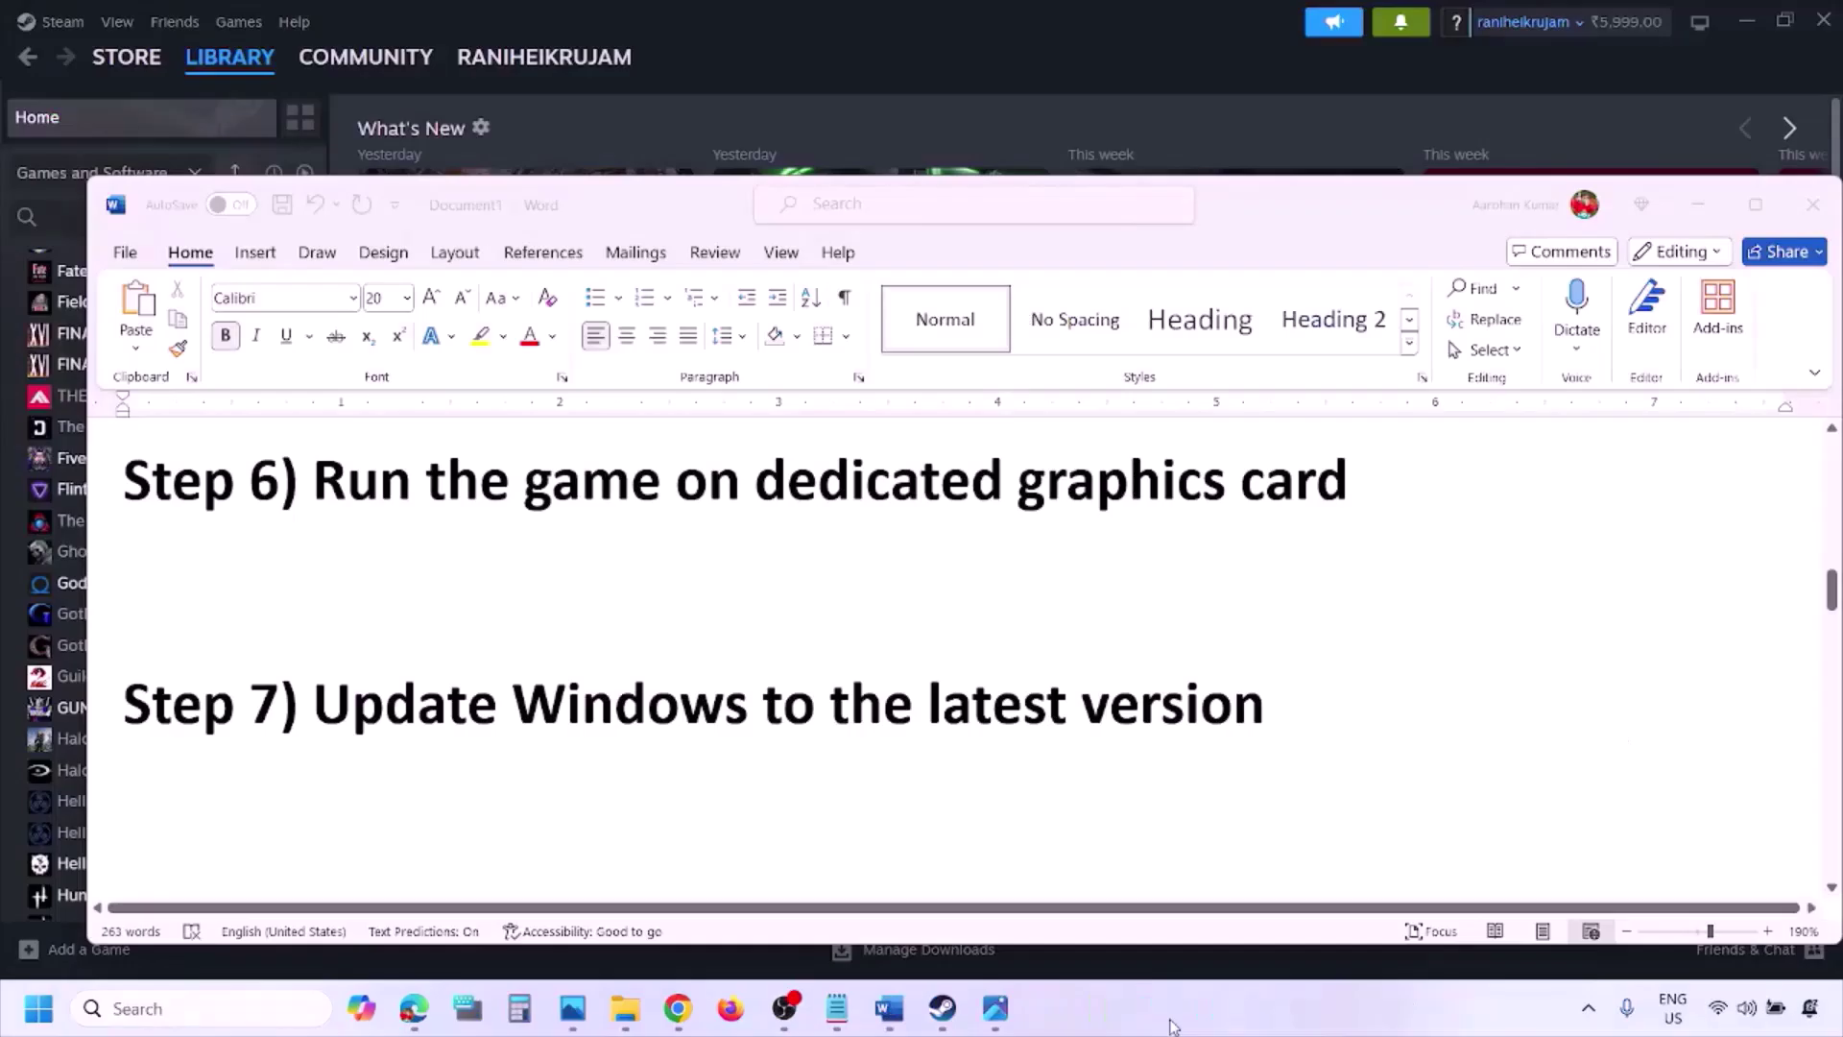
click(408, 683)
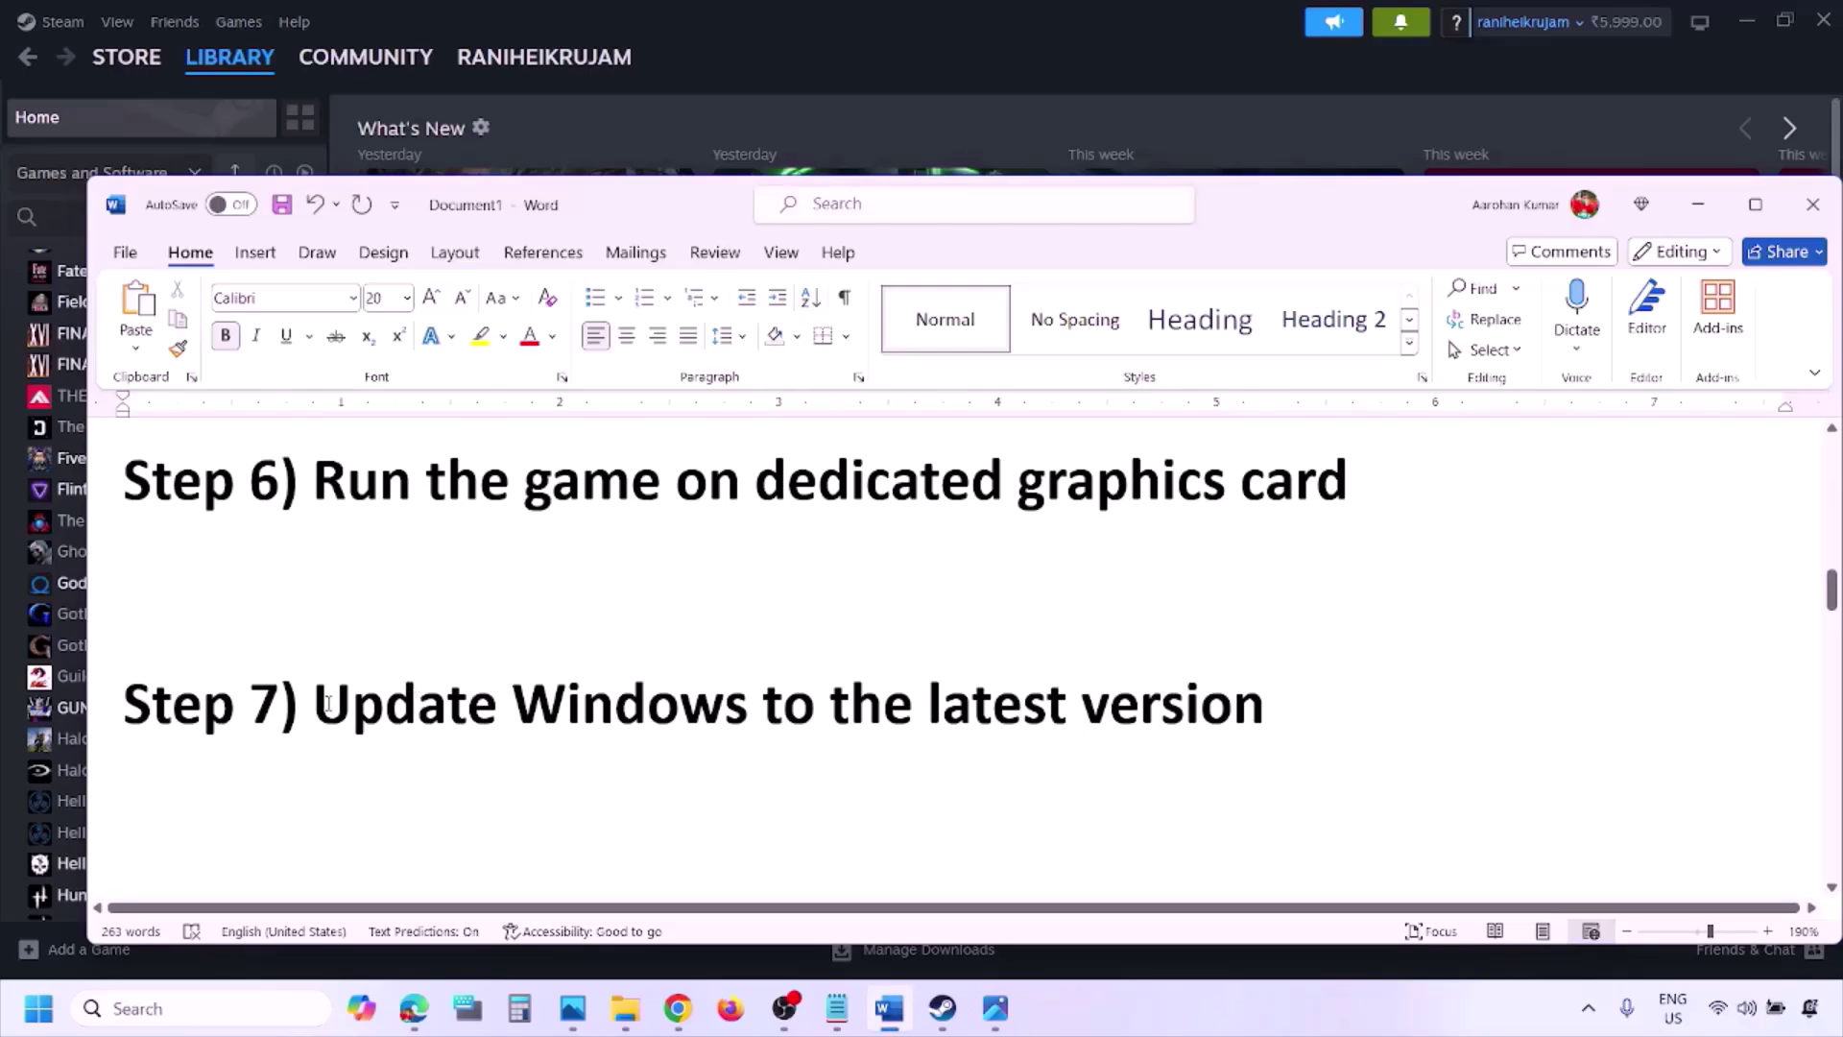
drag(327, 704, 1244, 728)
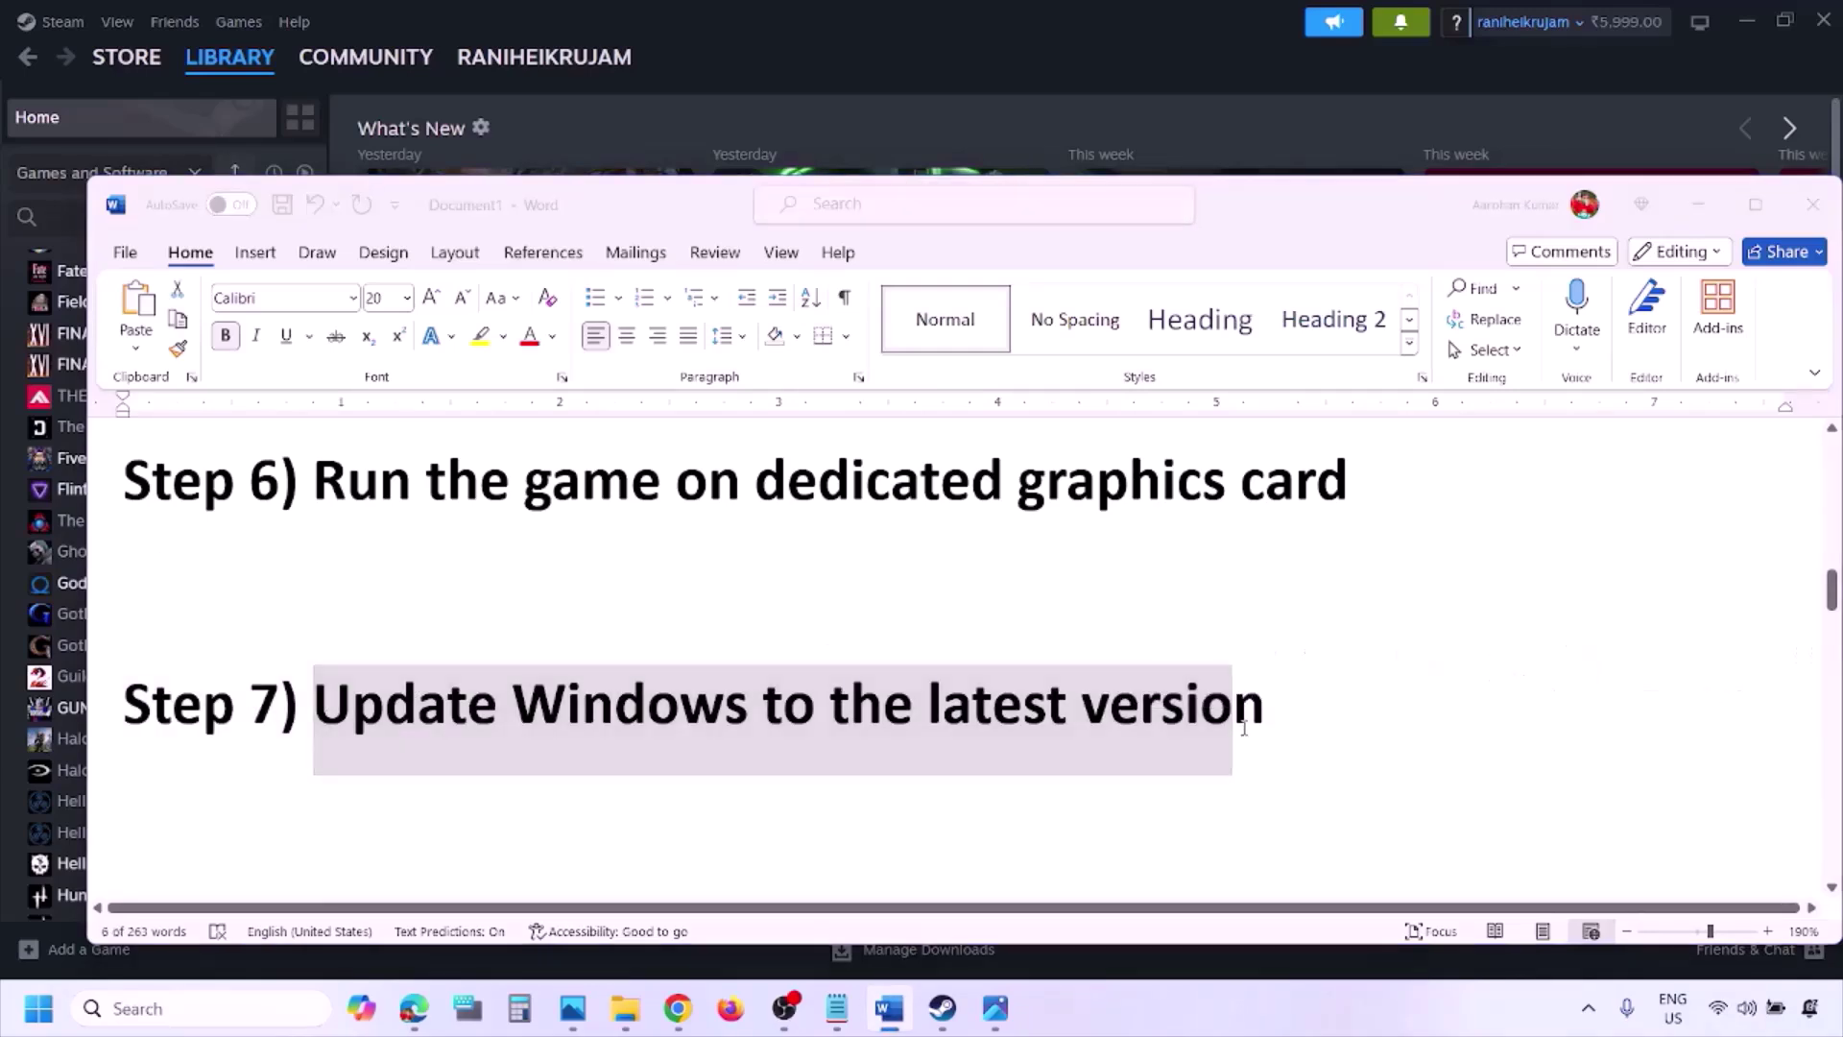
- Open Windows Update in Settings, check for updates, and show the Restart power option
key(super+i)
click(154, 795)
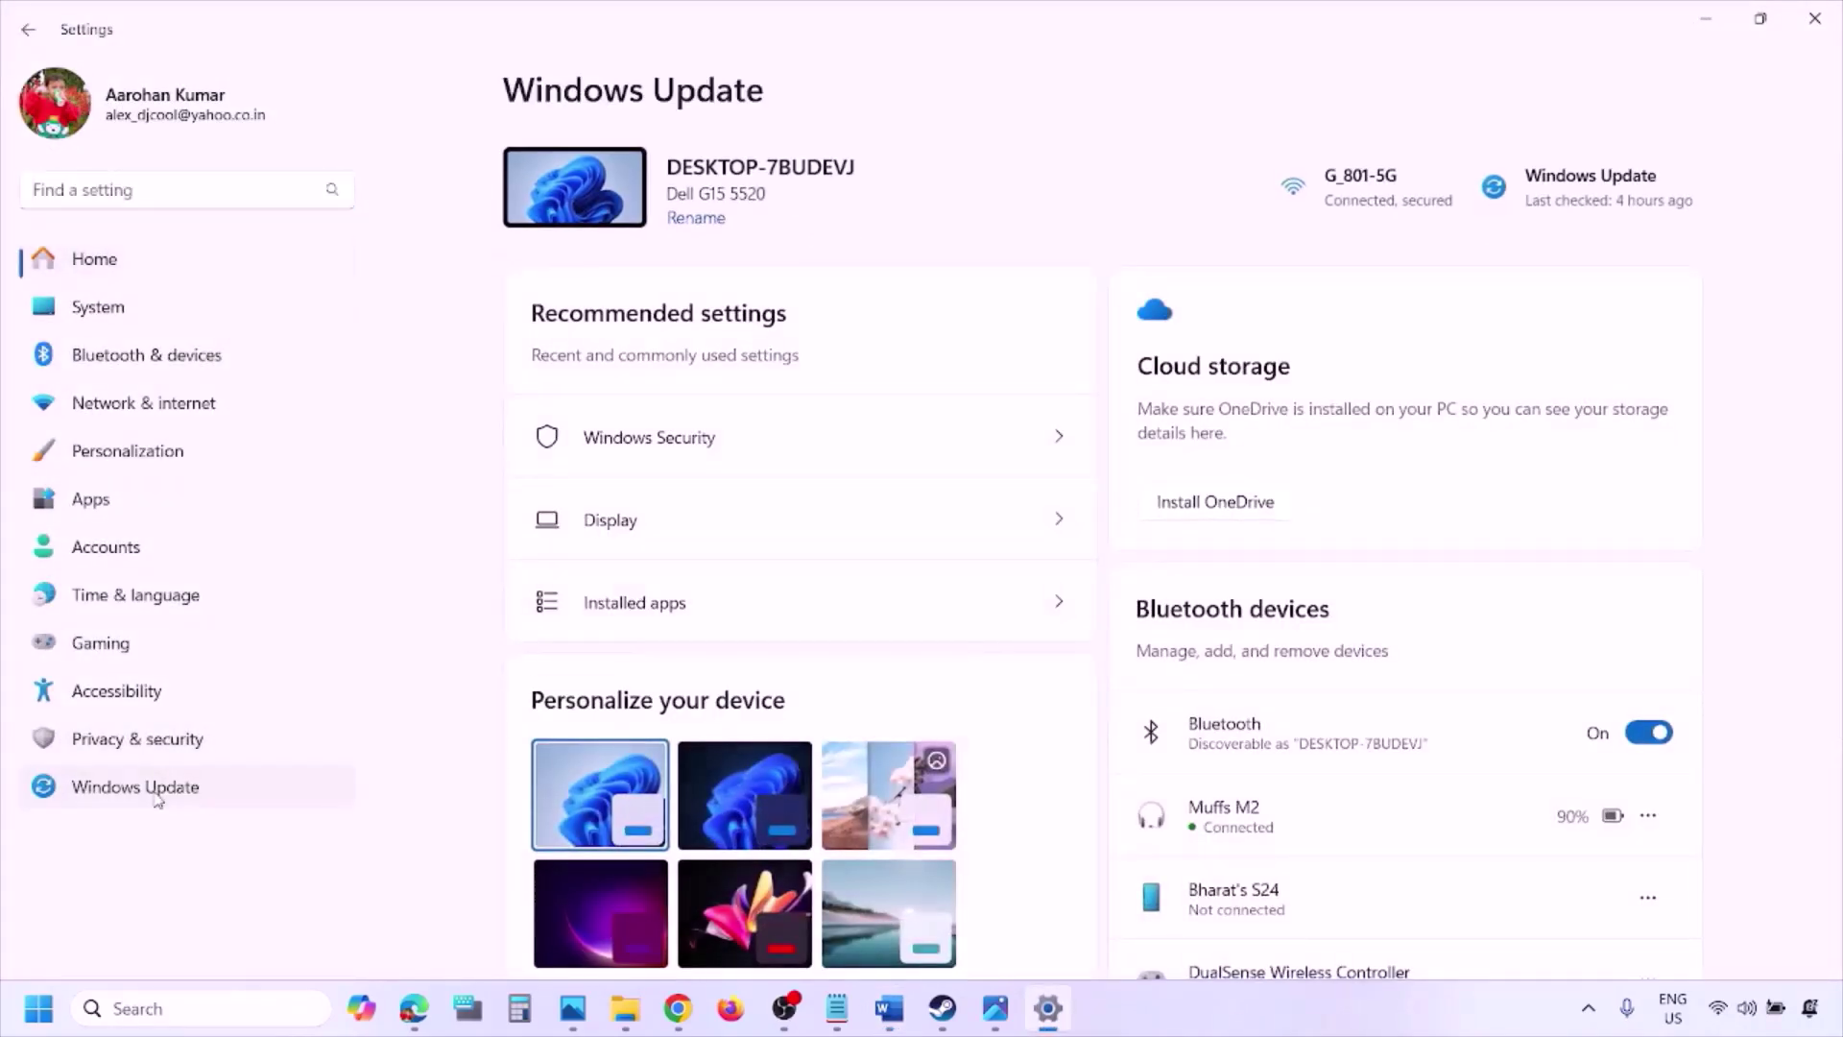
click(1637, 204)
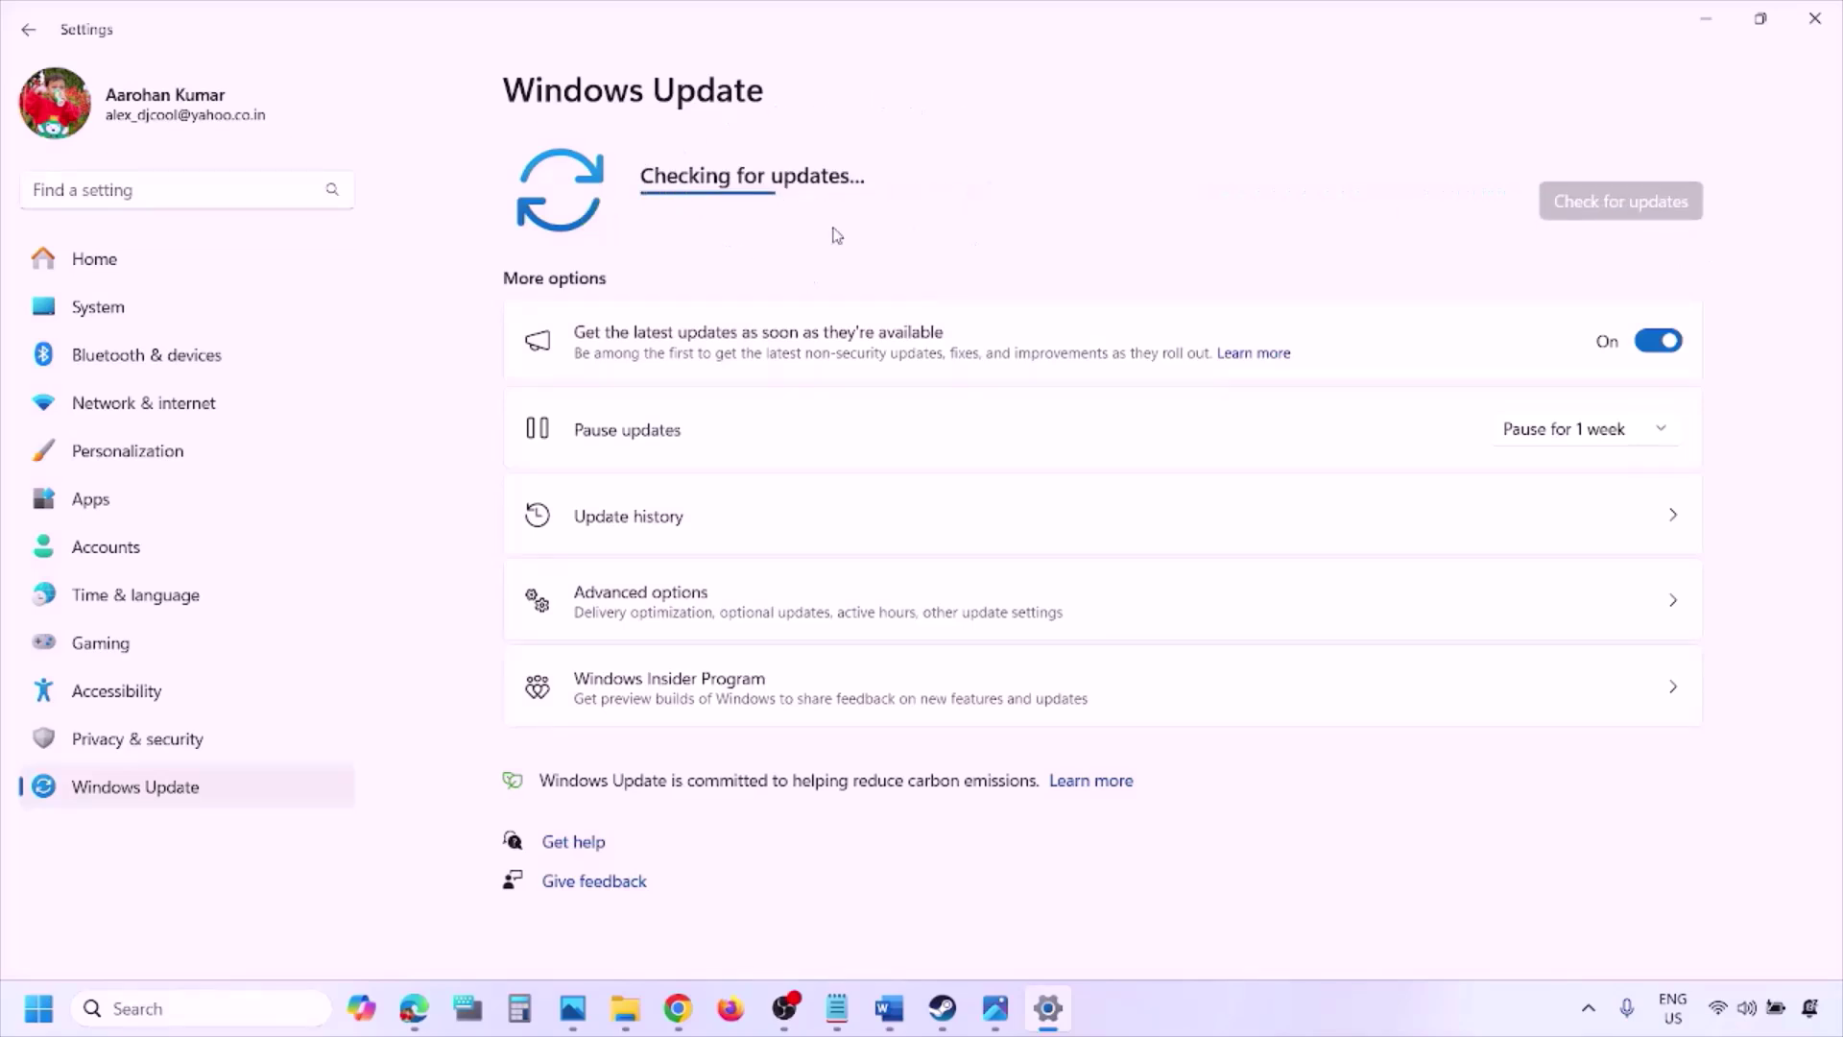
click(38, 1008)
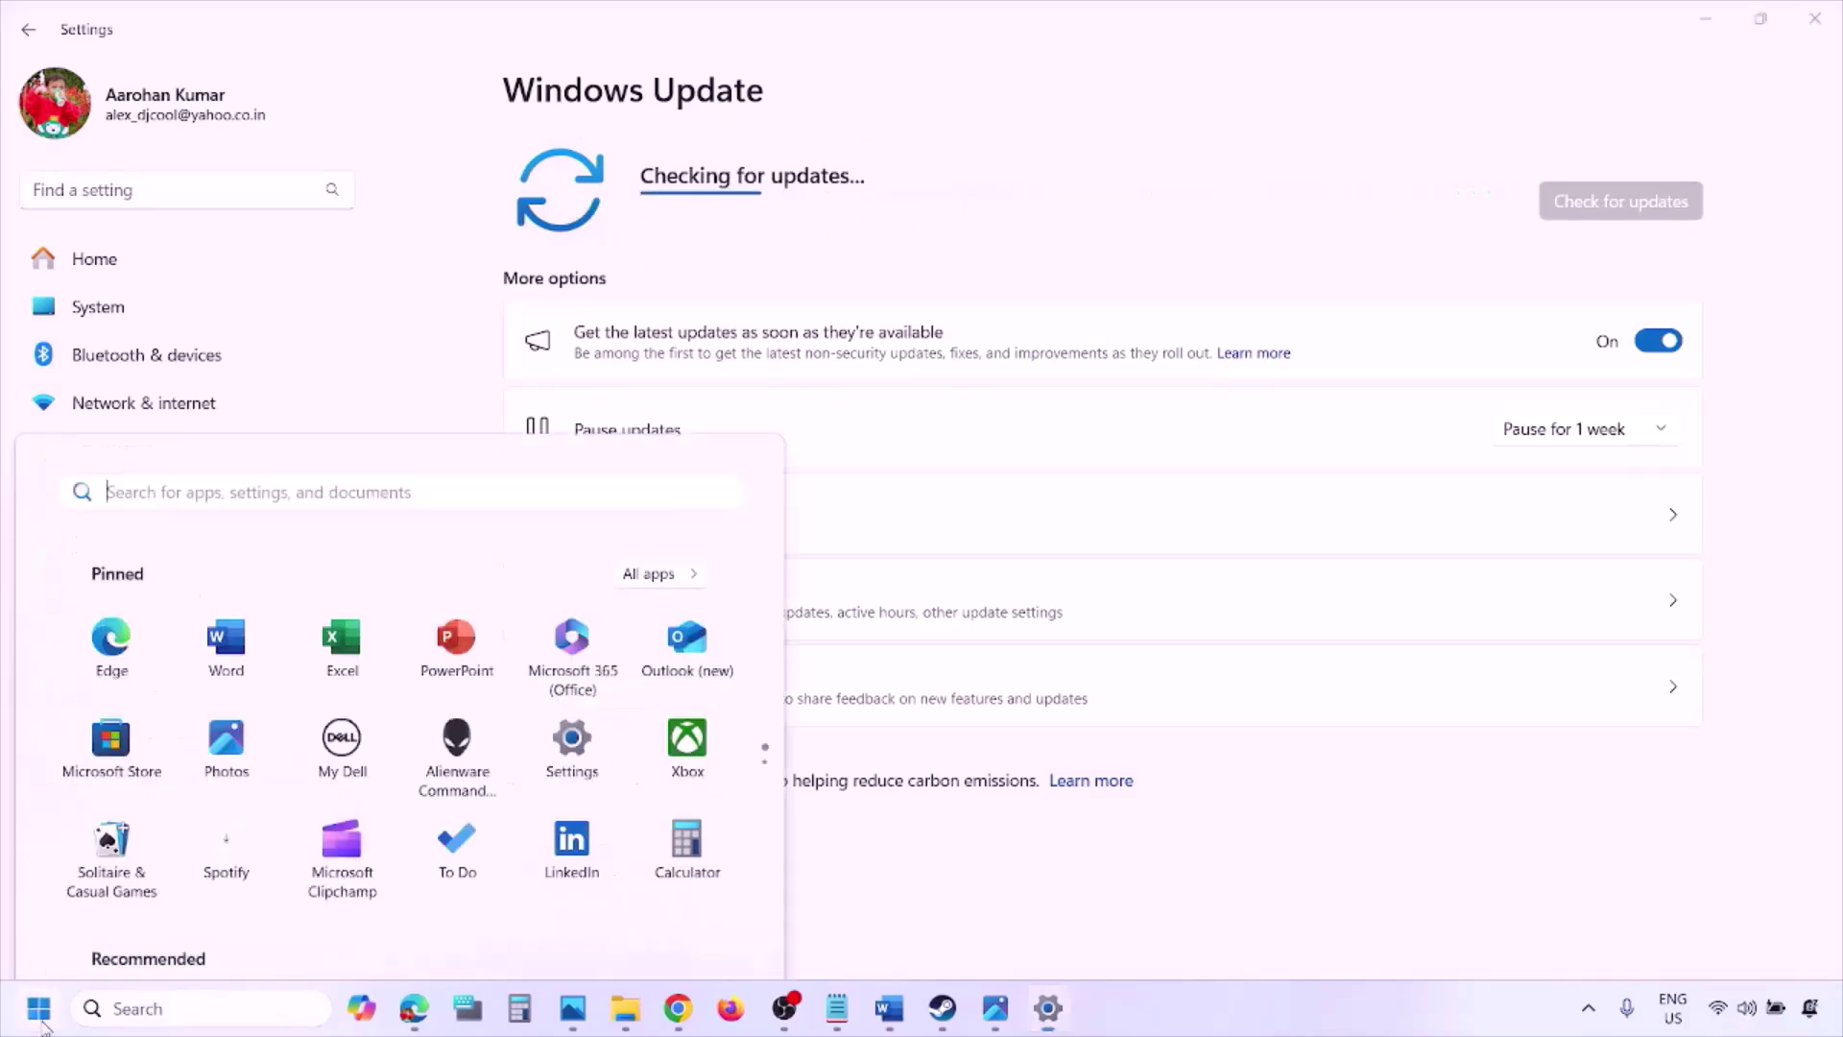
click(697, 926)
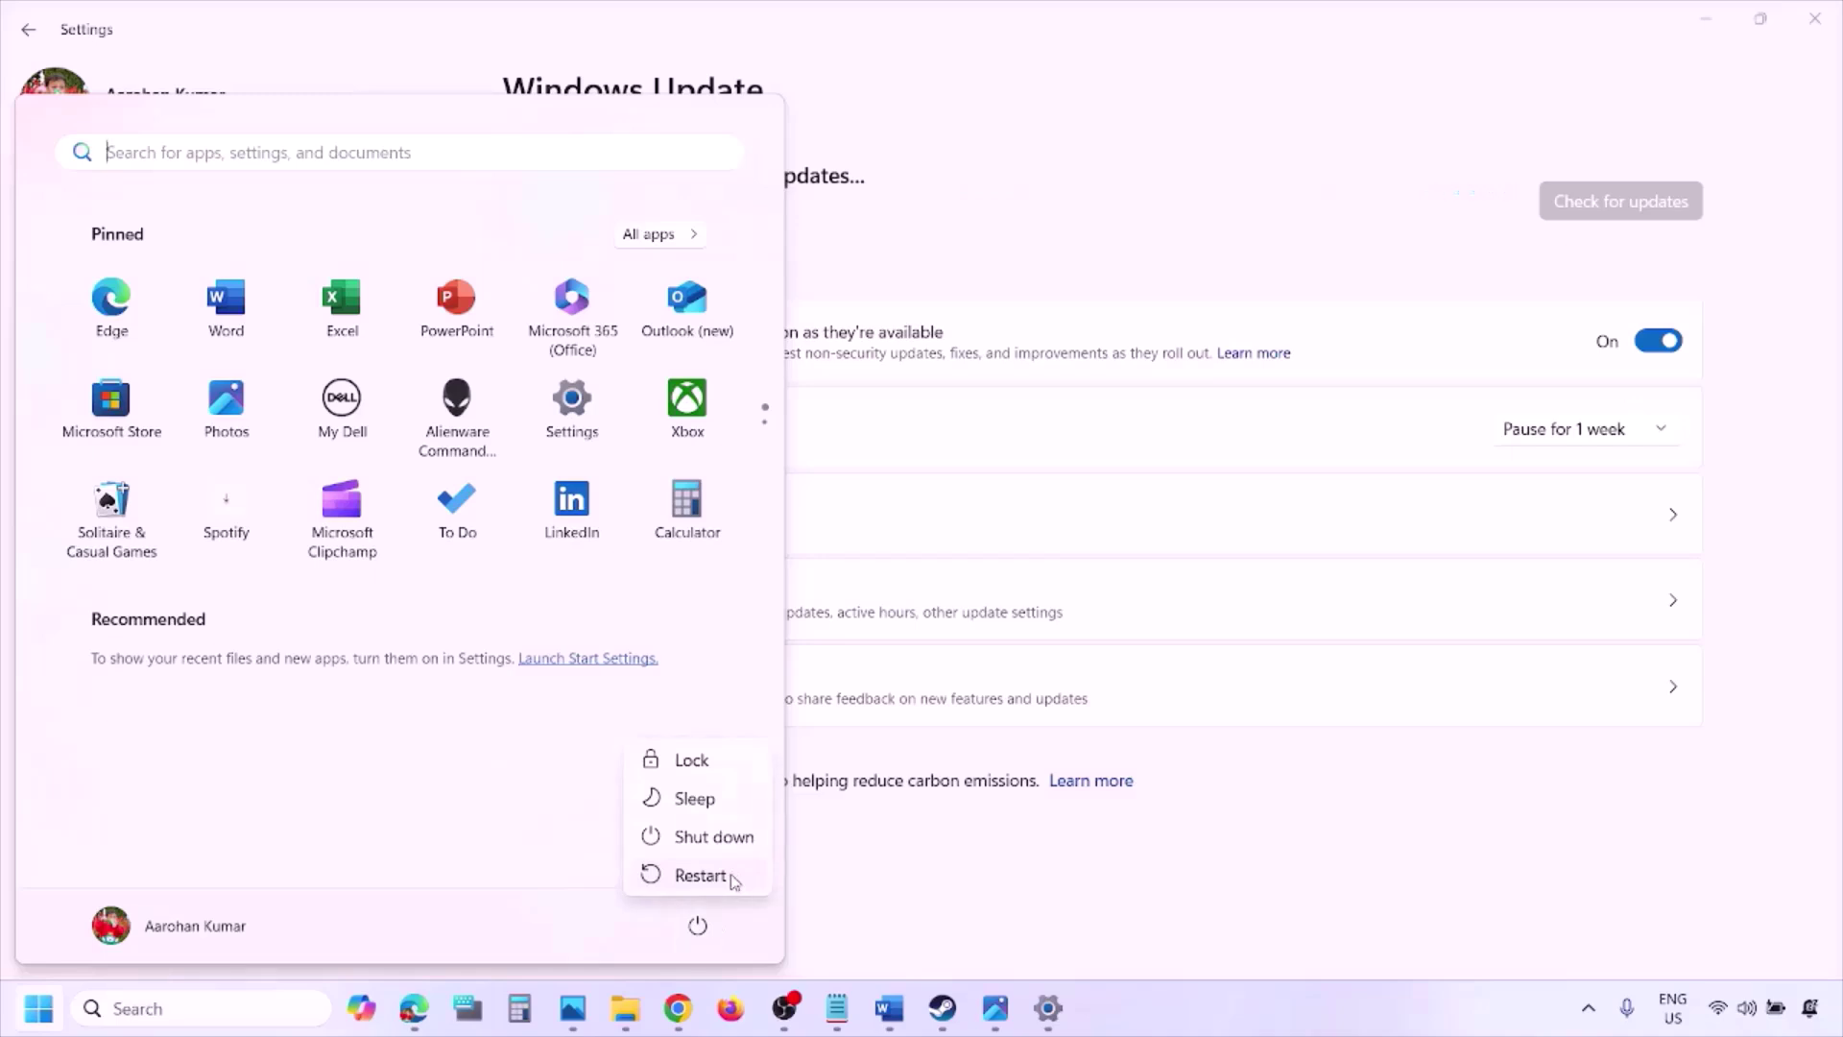
- Switch back to the Word notes and copy the Visual C++ download link under Step 8
click(891, 1010)
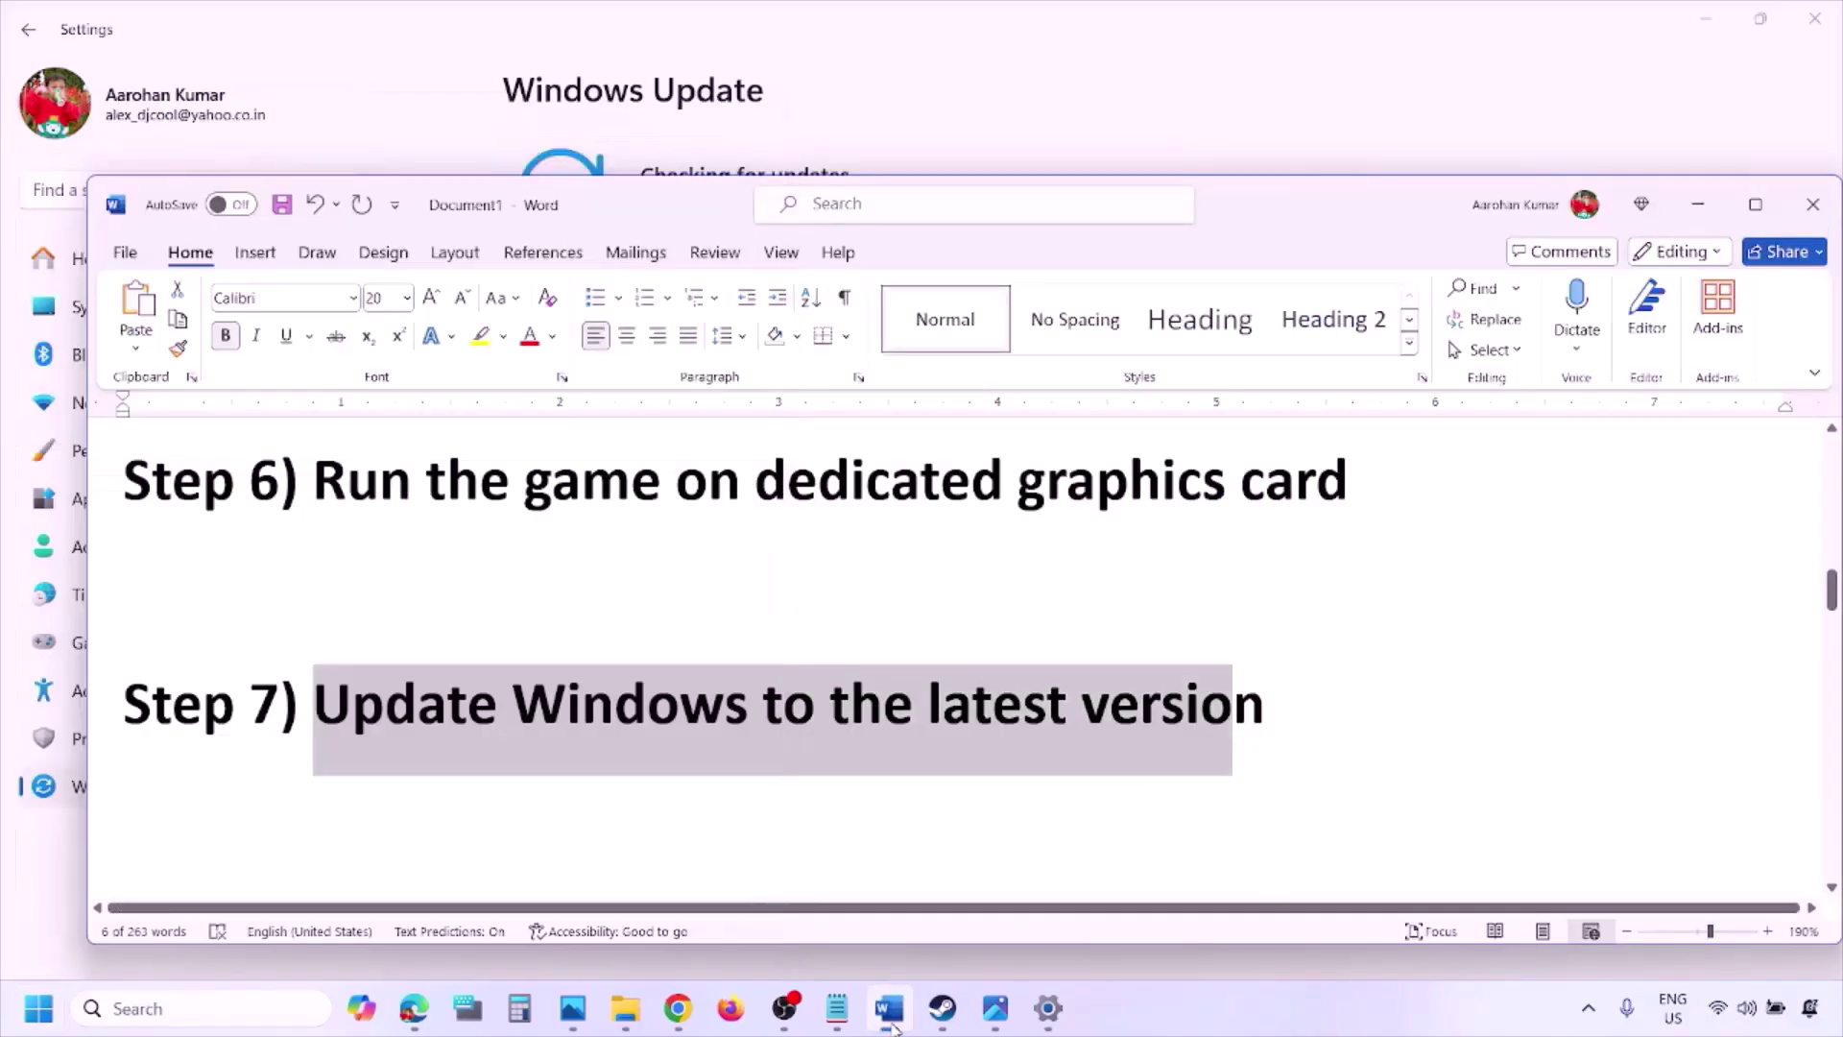
scroll(806, 744, down, 2)
scroll(808, 744, down, 1)
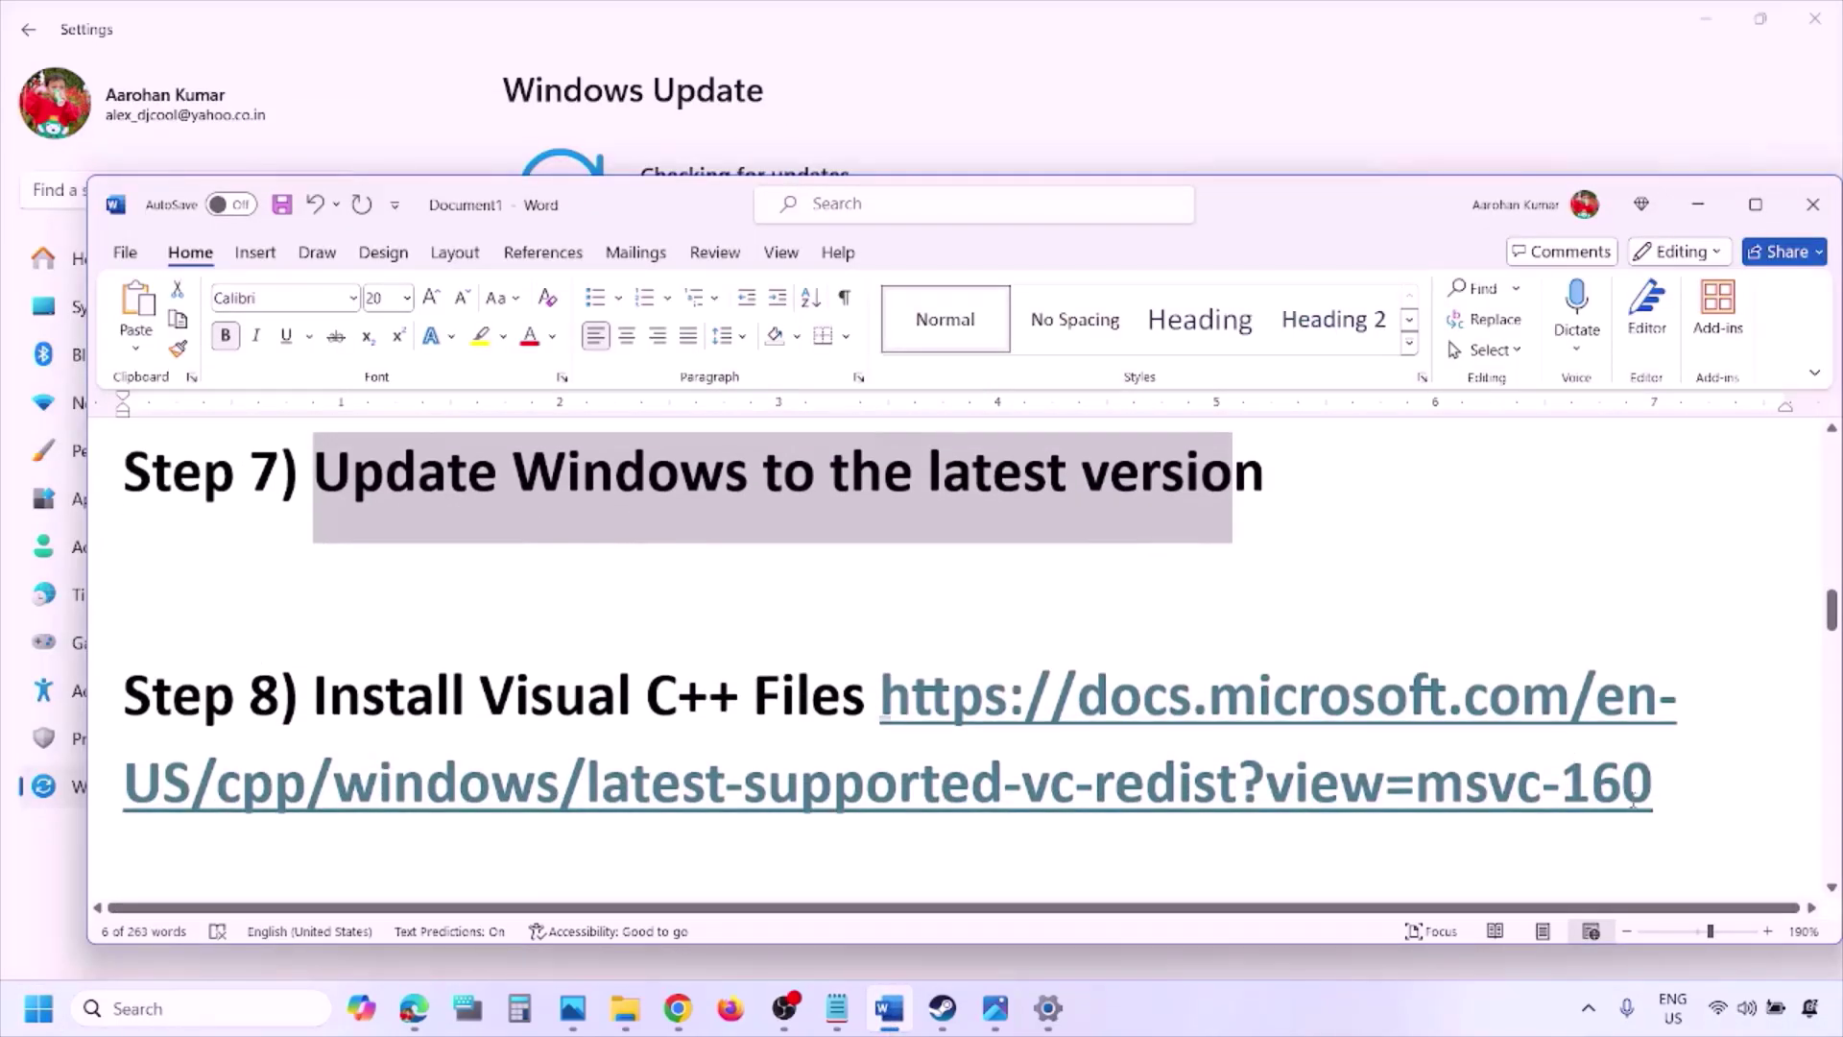
drag(1683, 800, 1006, 710)
key(ctrl+c)
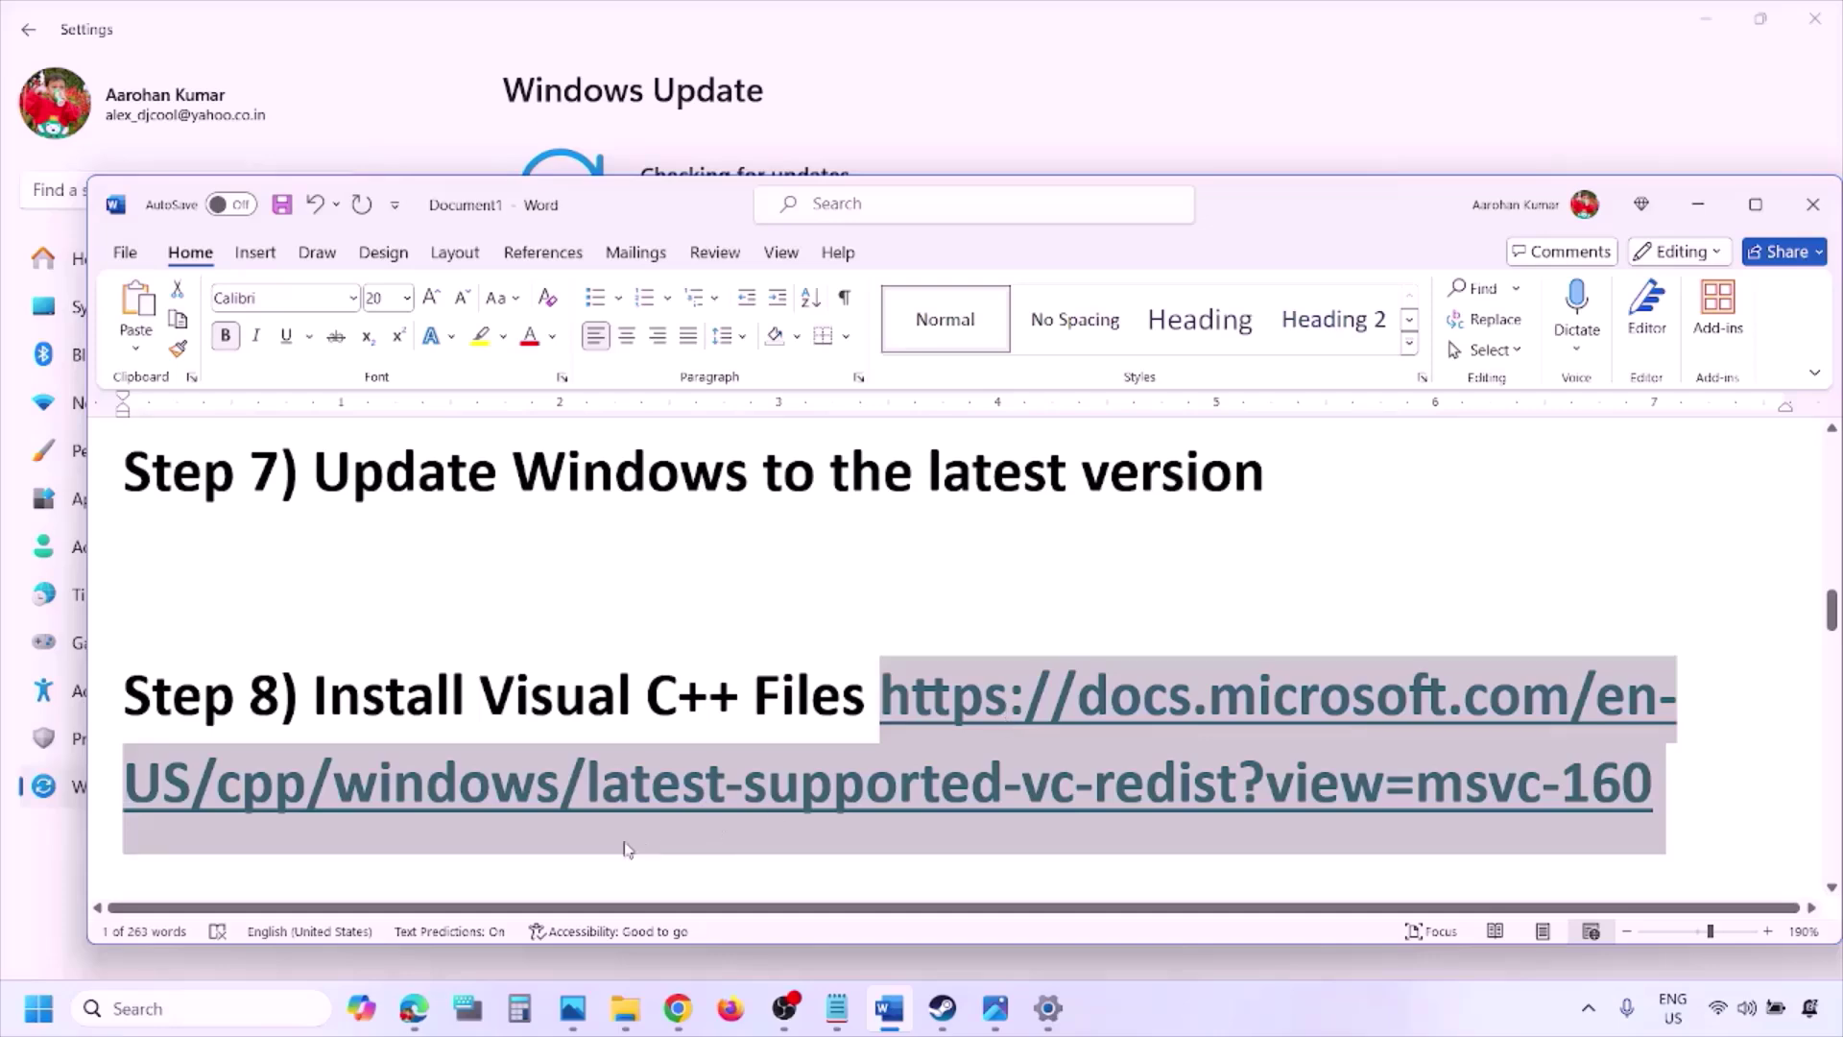
- Open the copied Visual C++ download link in a new Chrome window
right_click(678, 1008)
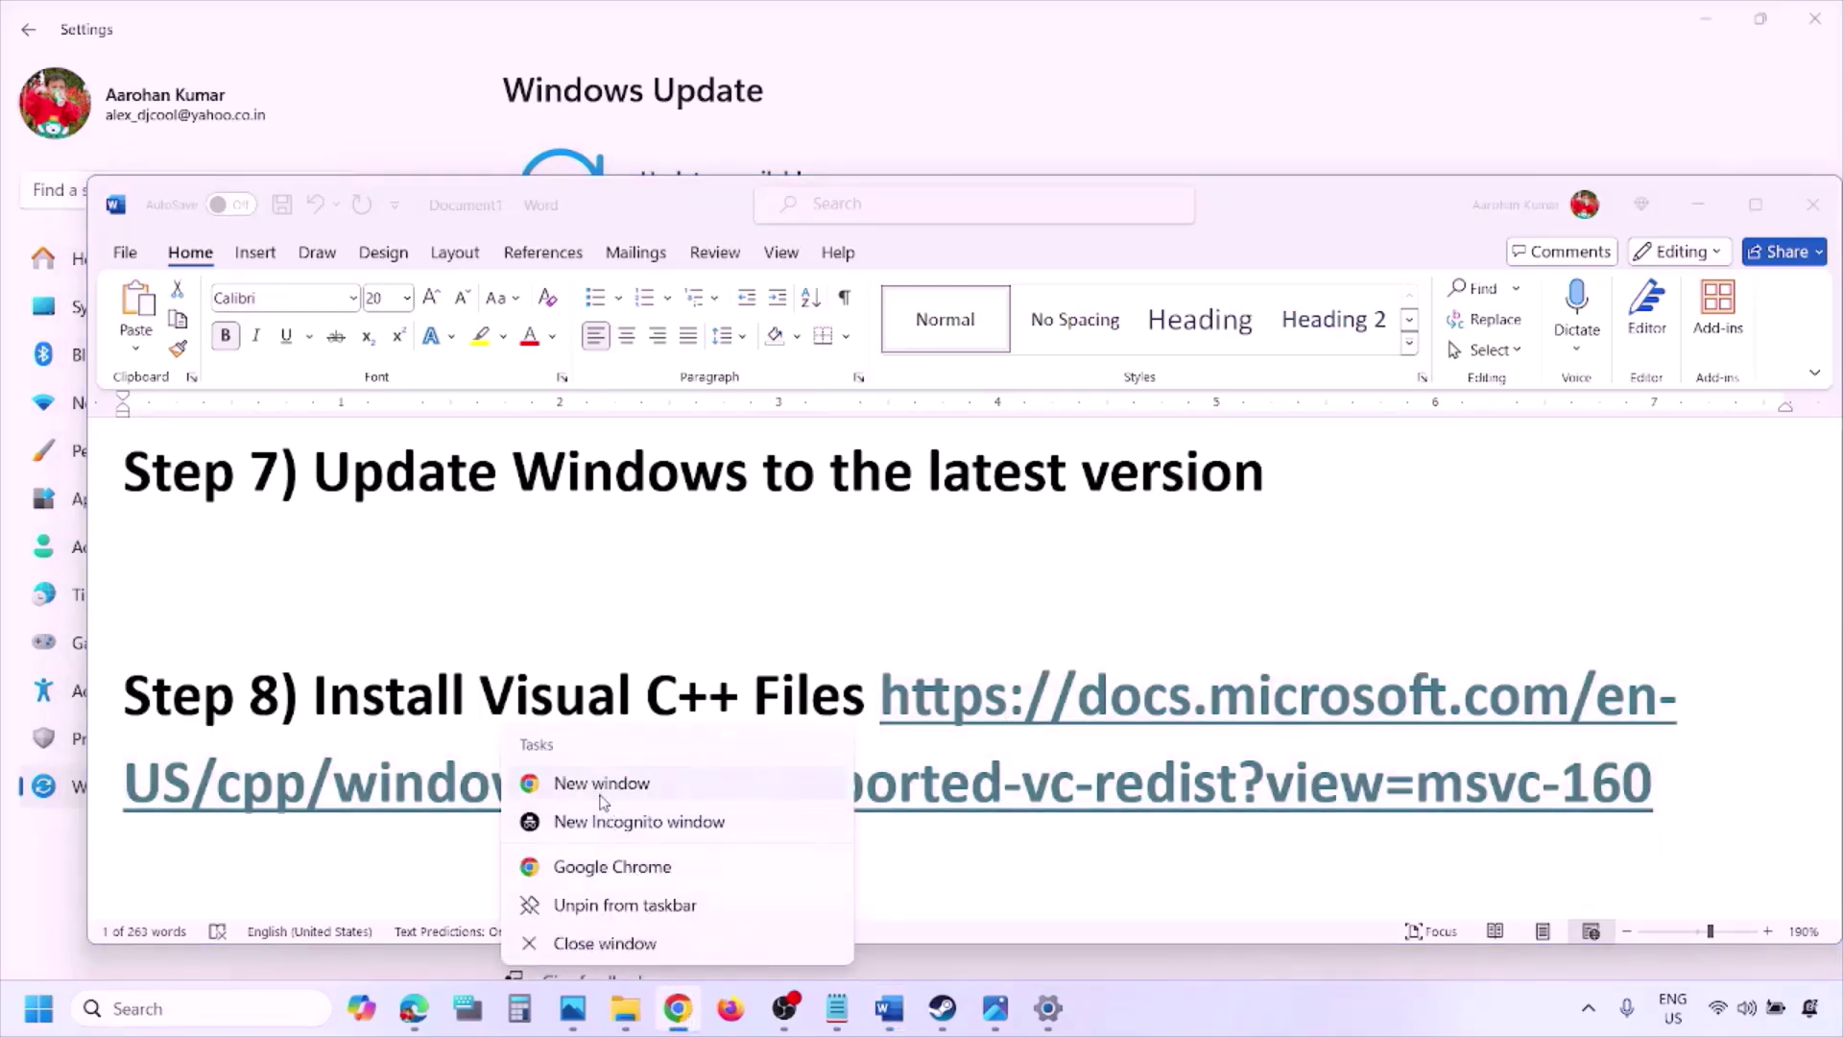
click(603, 784)
key(ctrl+v)
key(Return)
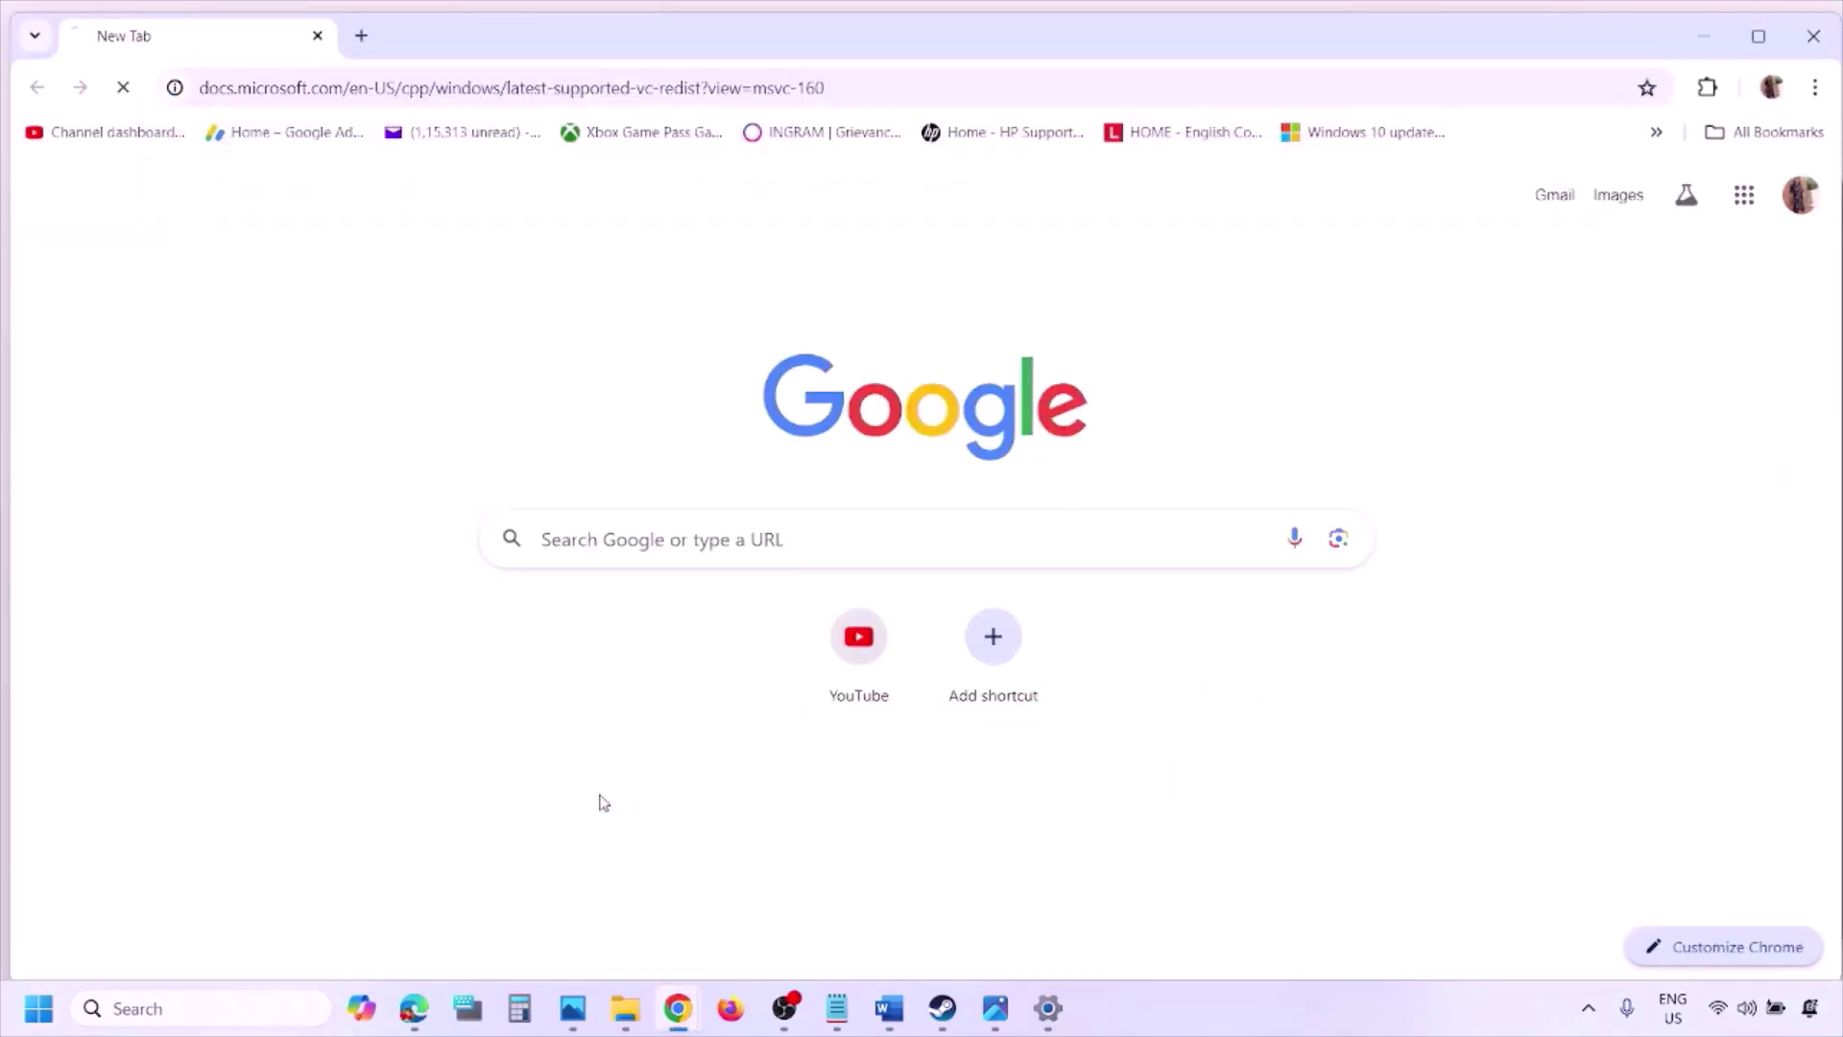
- Find the Visual Studio 2015, 2017, 2019, and 2022 downloads and highlight the X86 and X64 architecture entries
scroll(797, 567, down, 6)
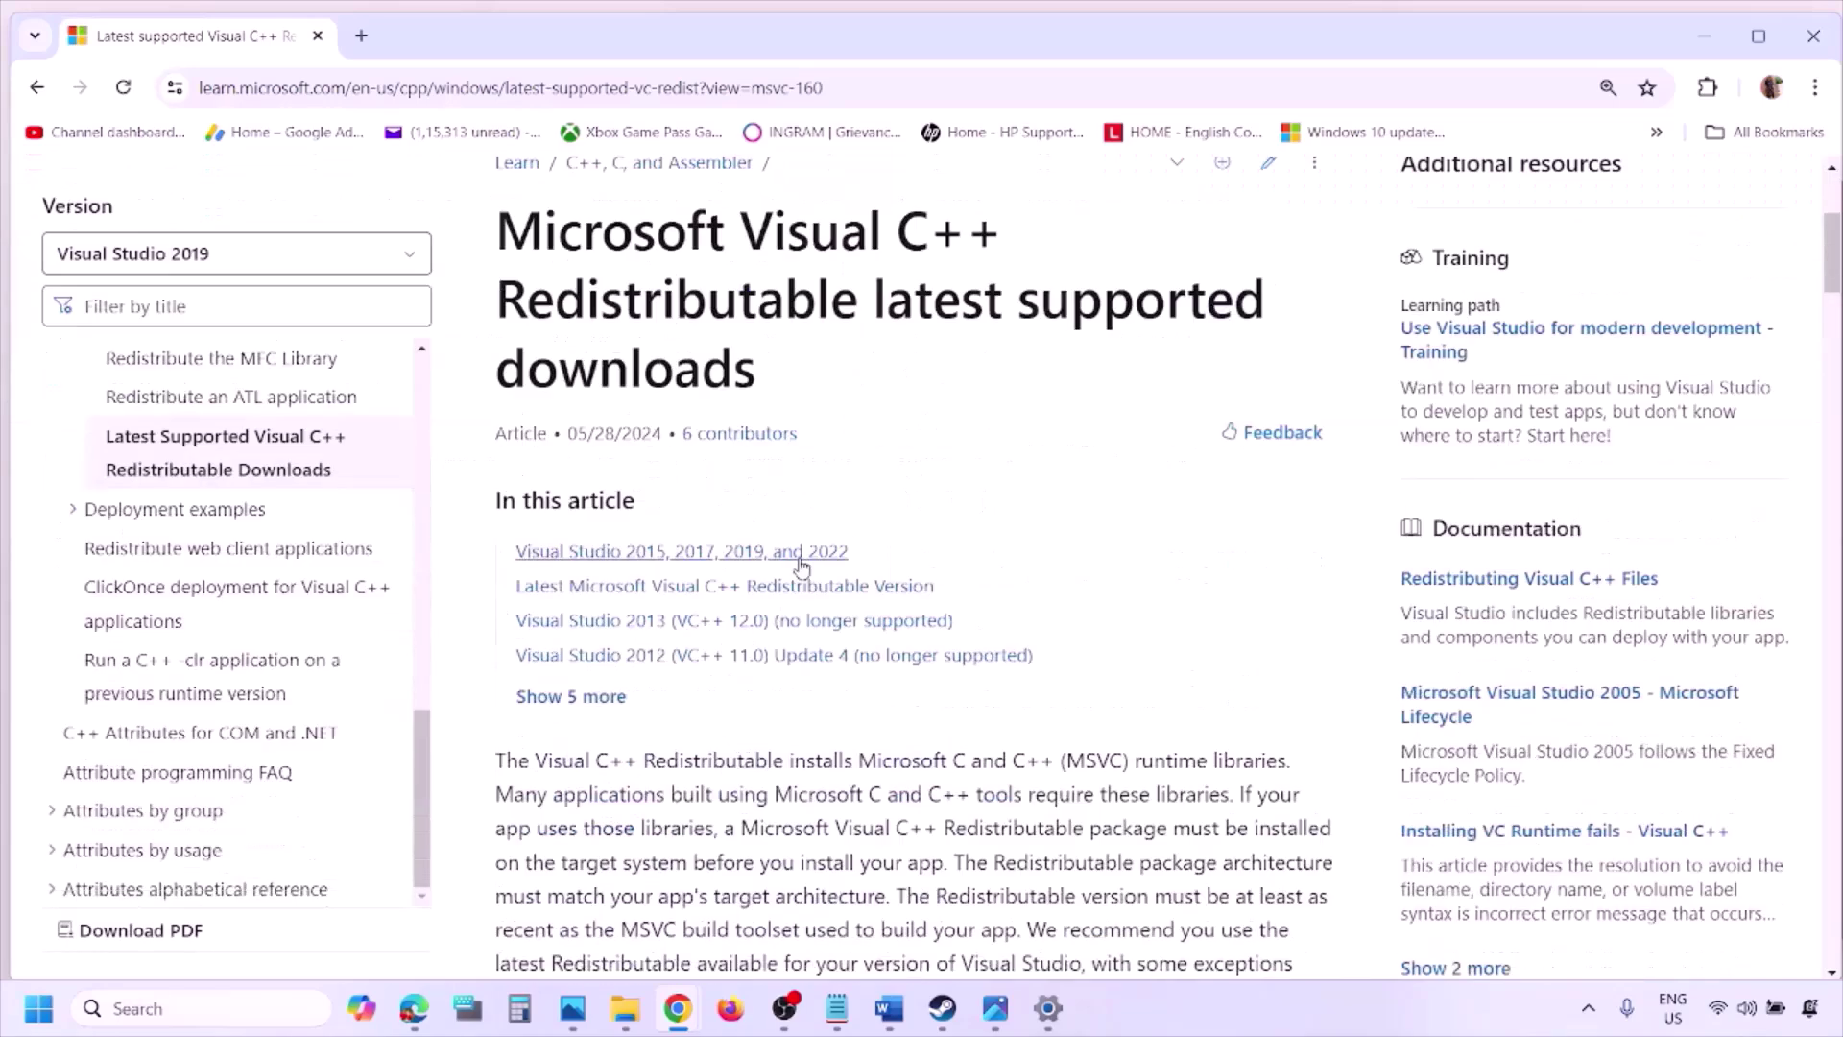
scroll(801, 563, down, 4)
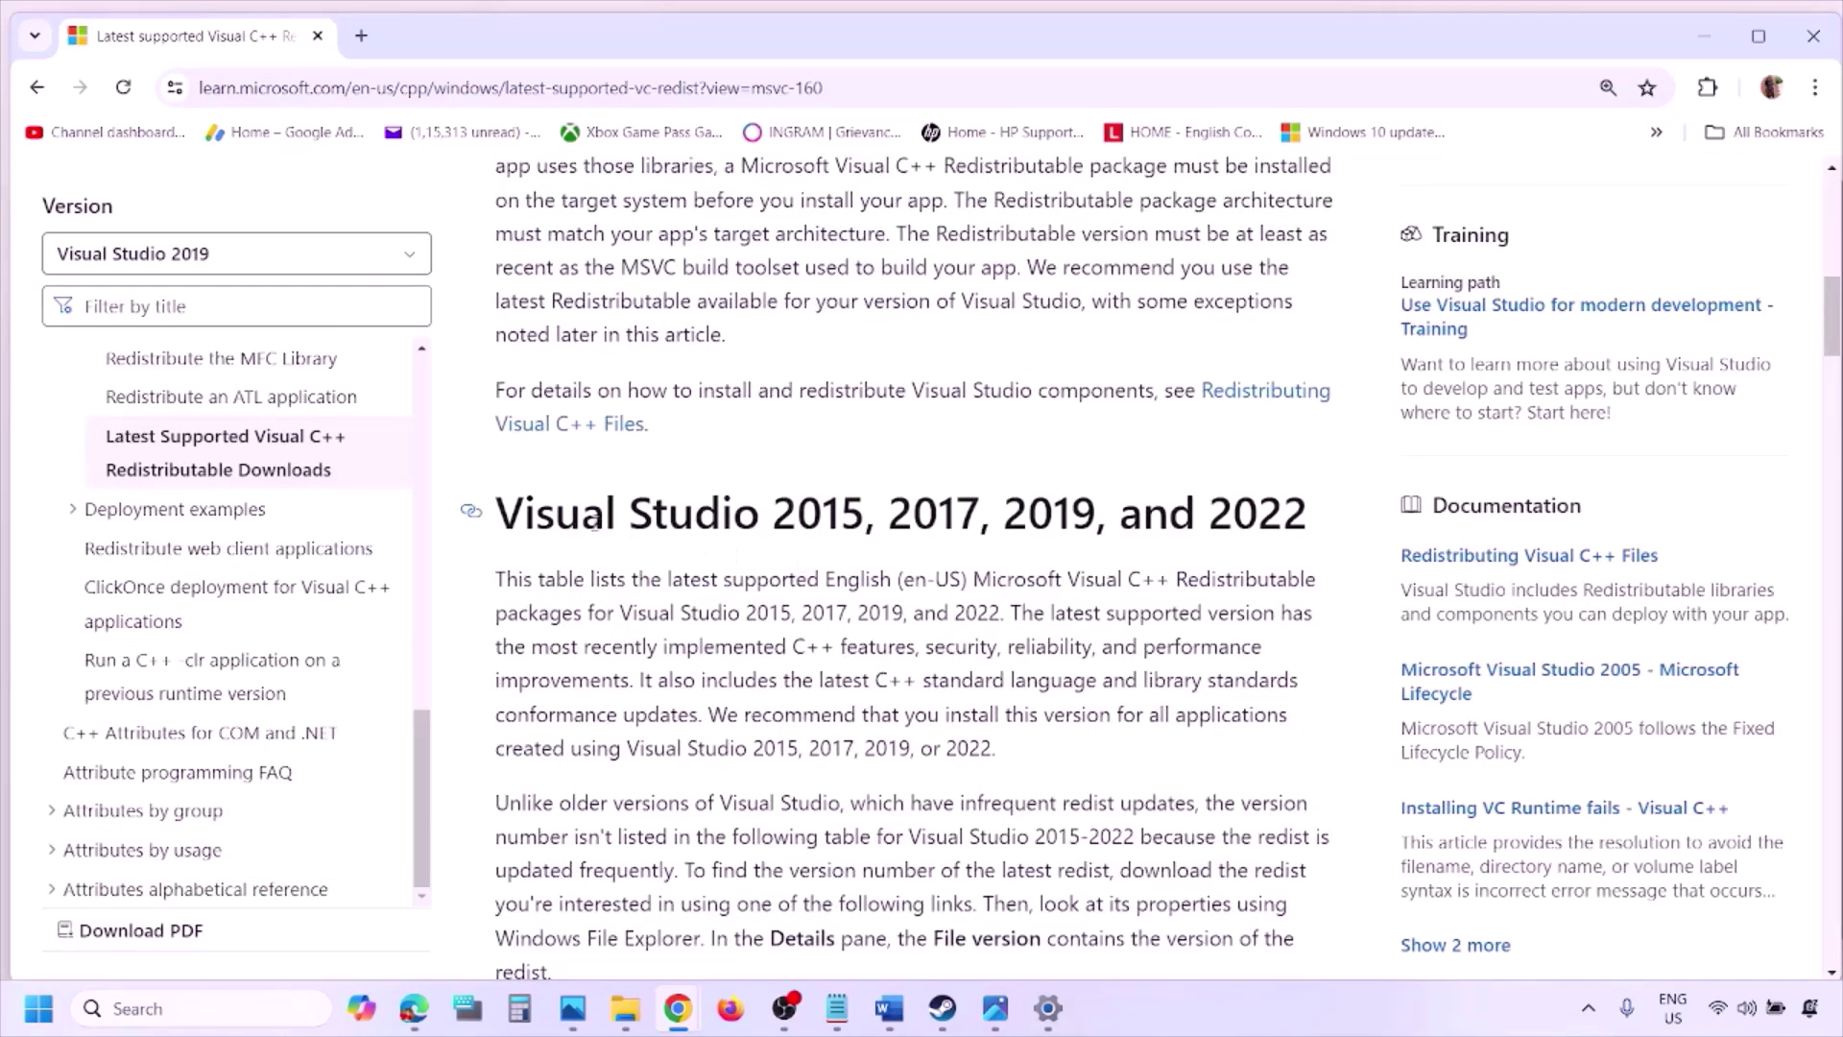
drag(580, 514, 1236, 513)
scroll(809, 696, down, 8)
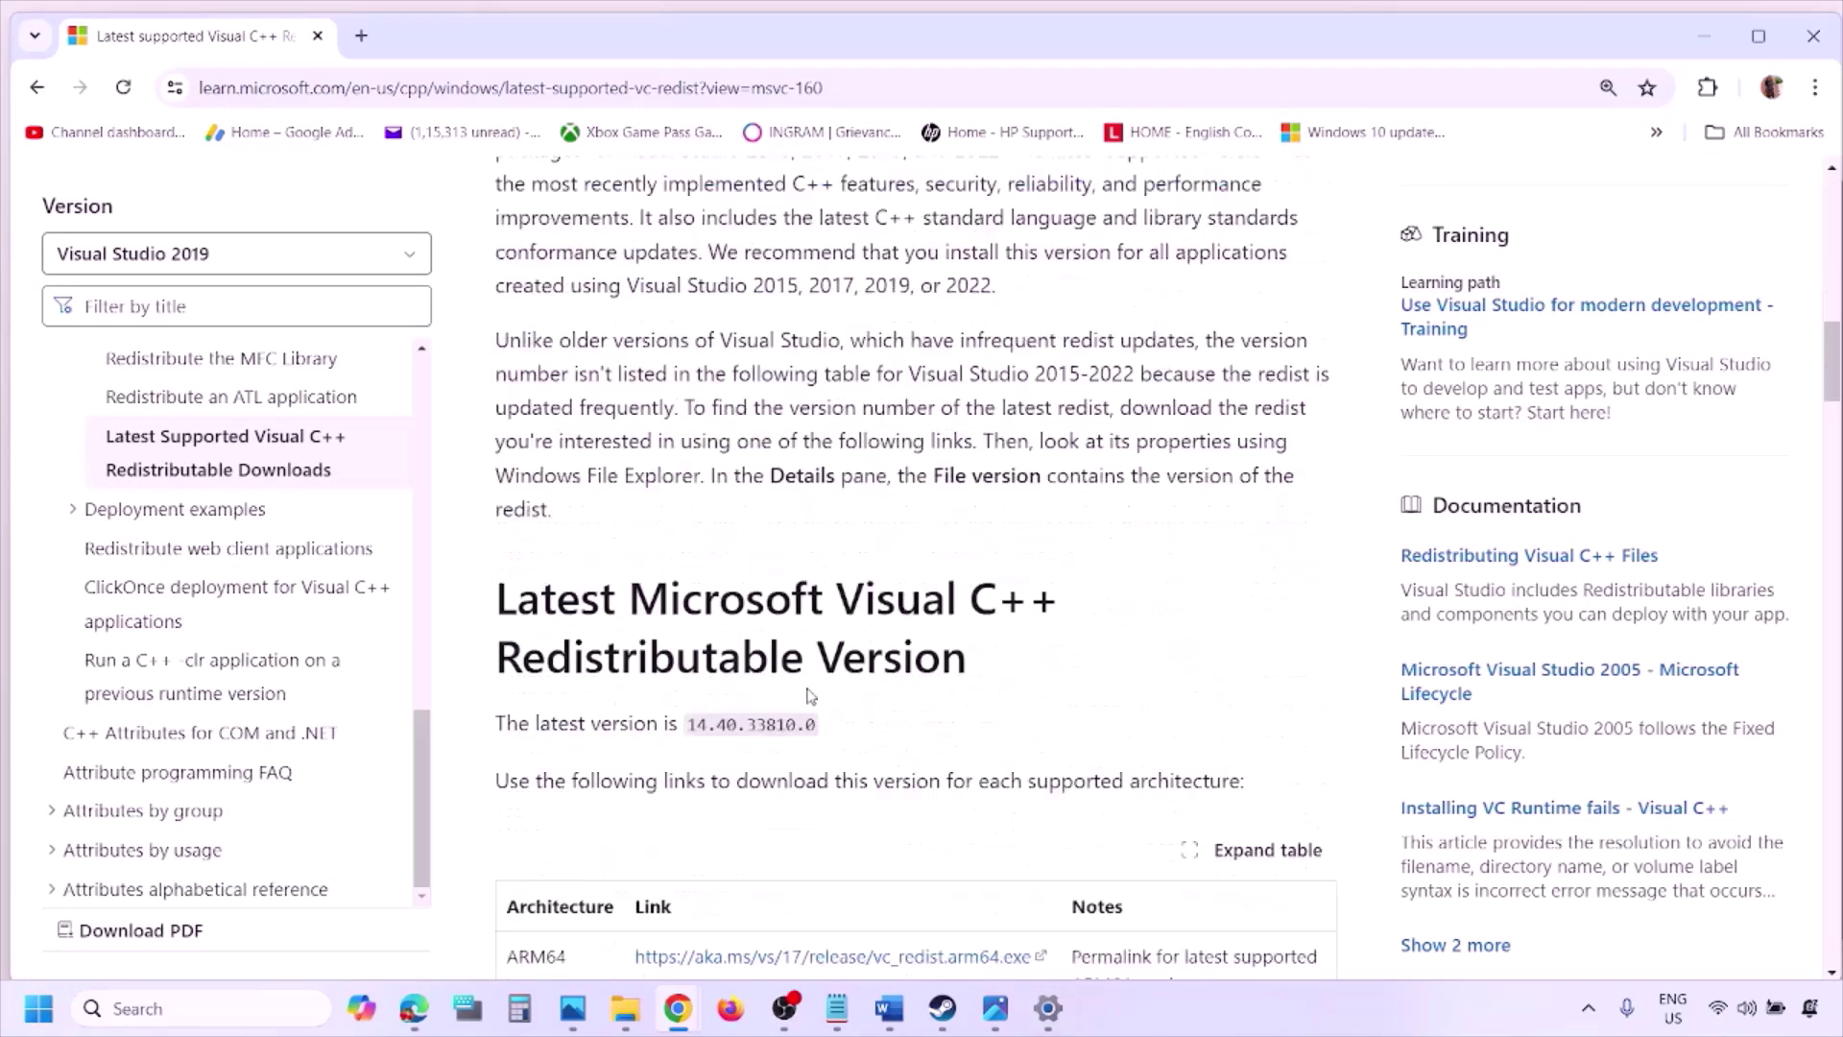
scroll(809, 696, down, 1)
double_click(521, 553)
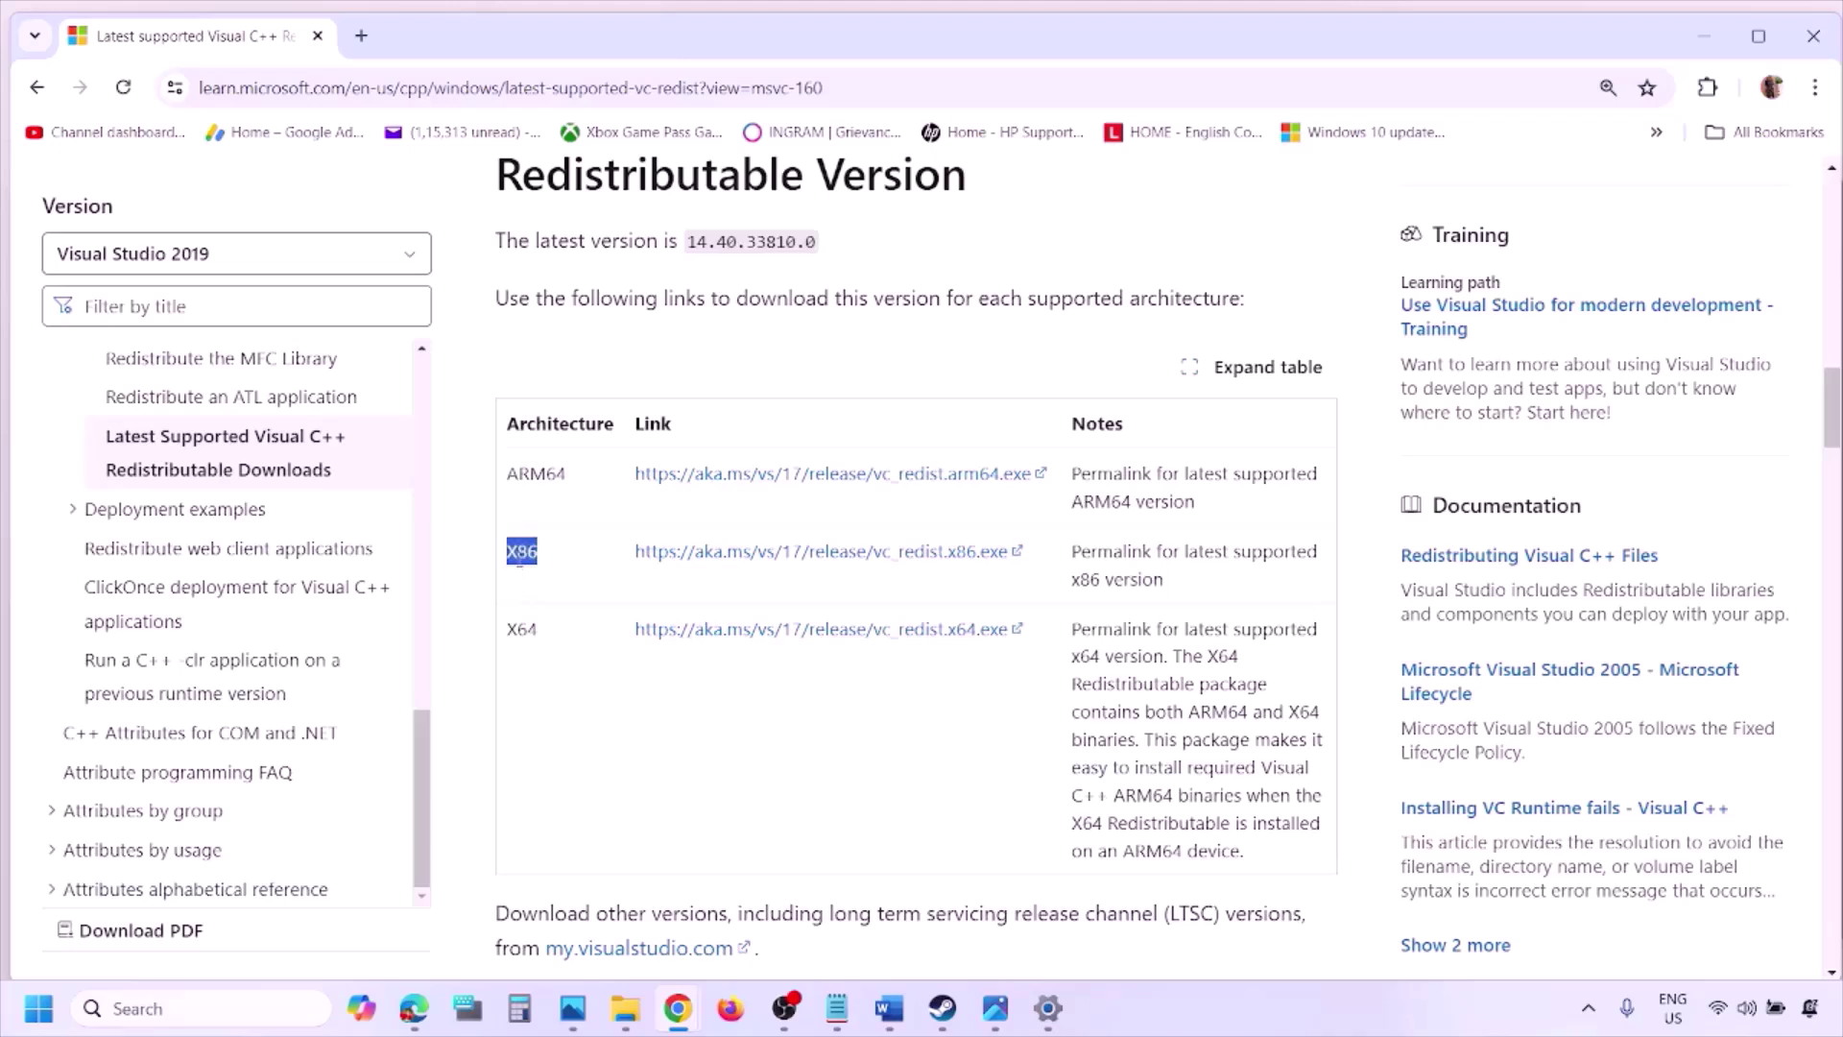
double_click(524, 629)
- Download the X86 and X64 Visual C++ redistributables and start Repair in both installers, placing their setup windows side by side
drag(509, 554, 905, 571)
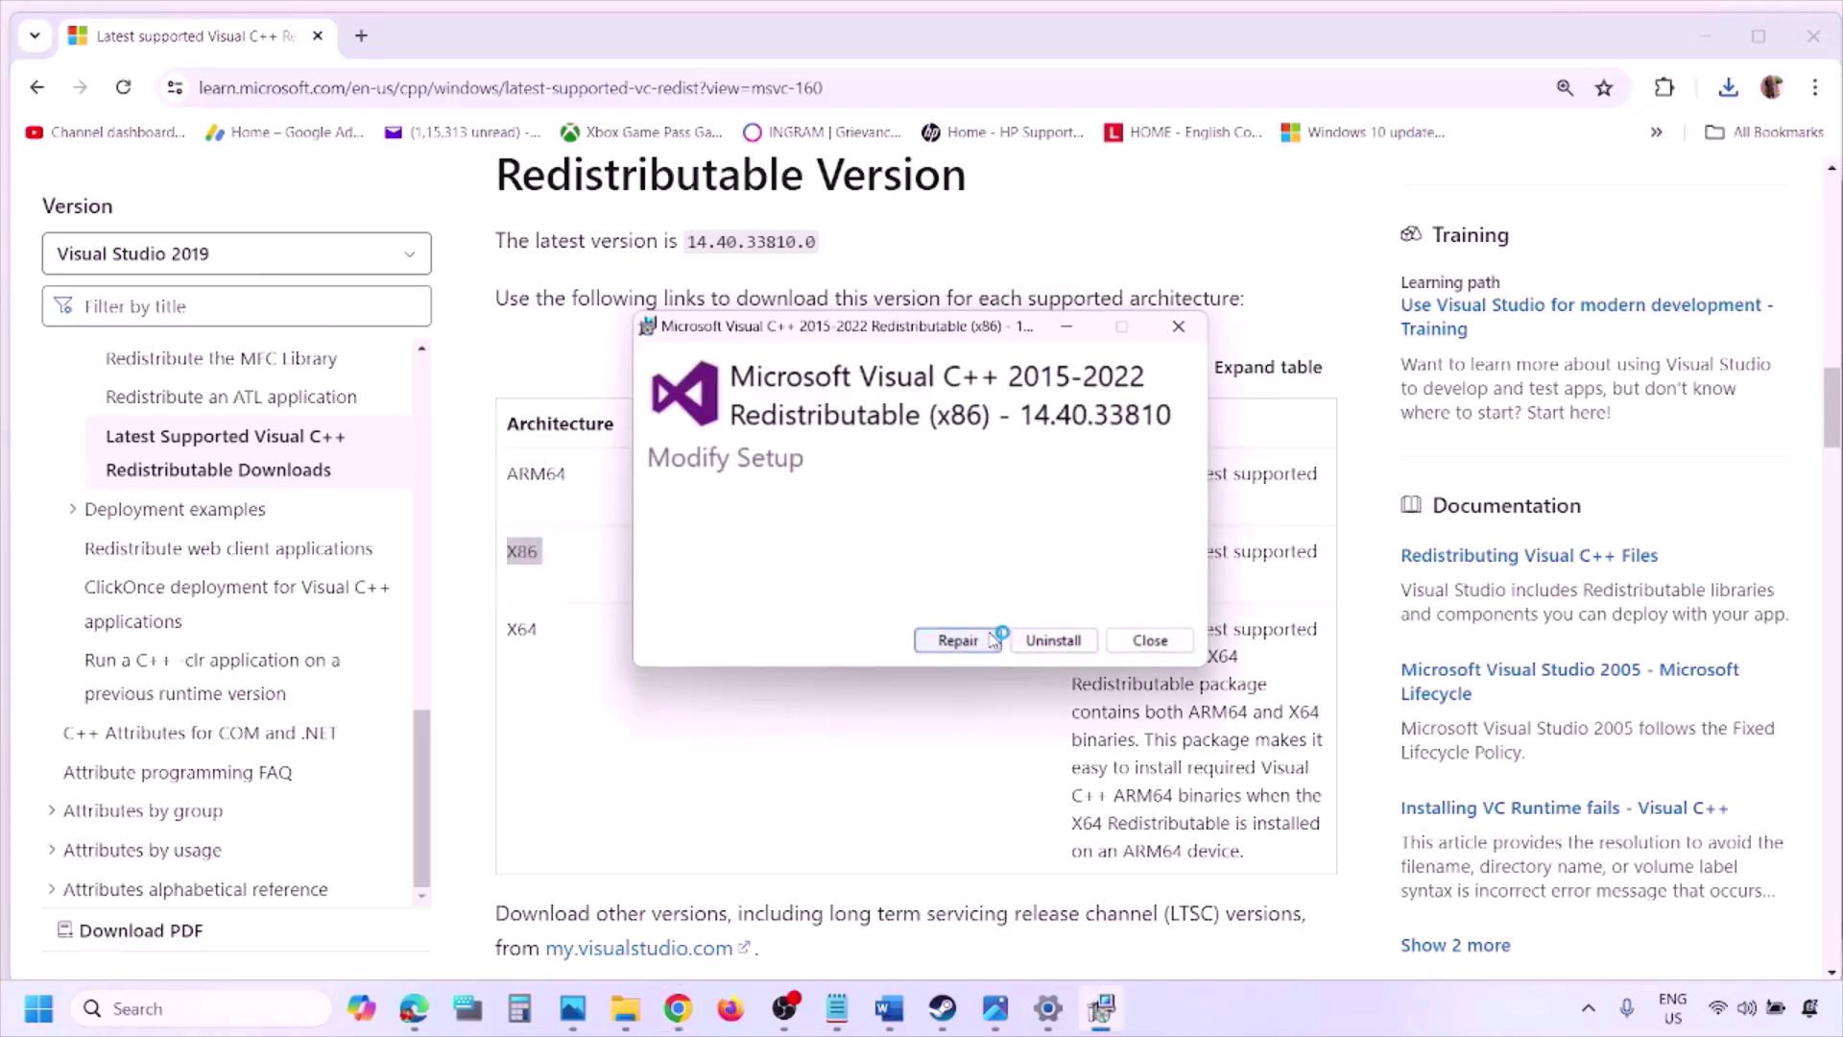
click(990, 640)
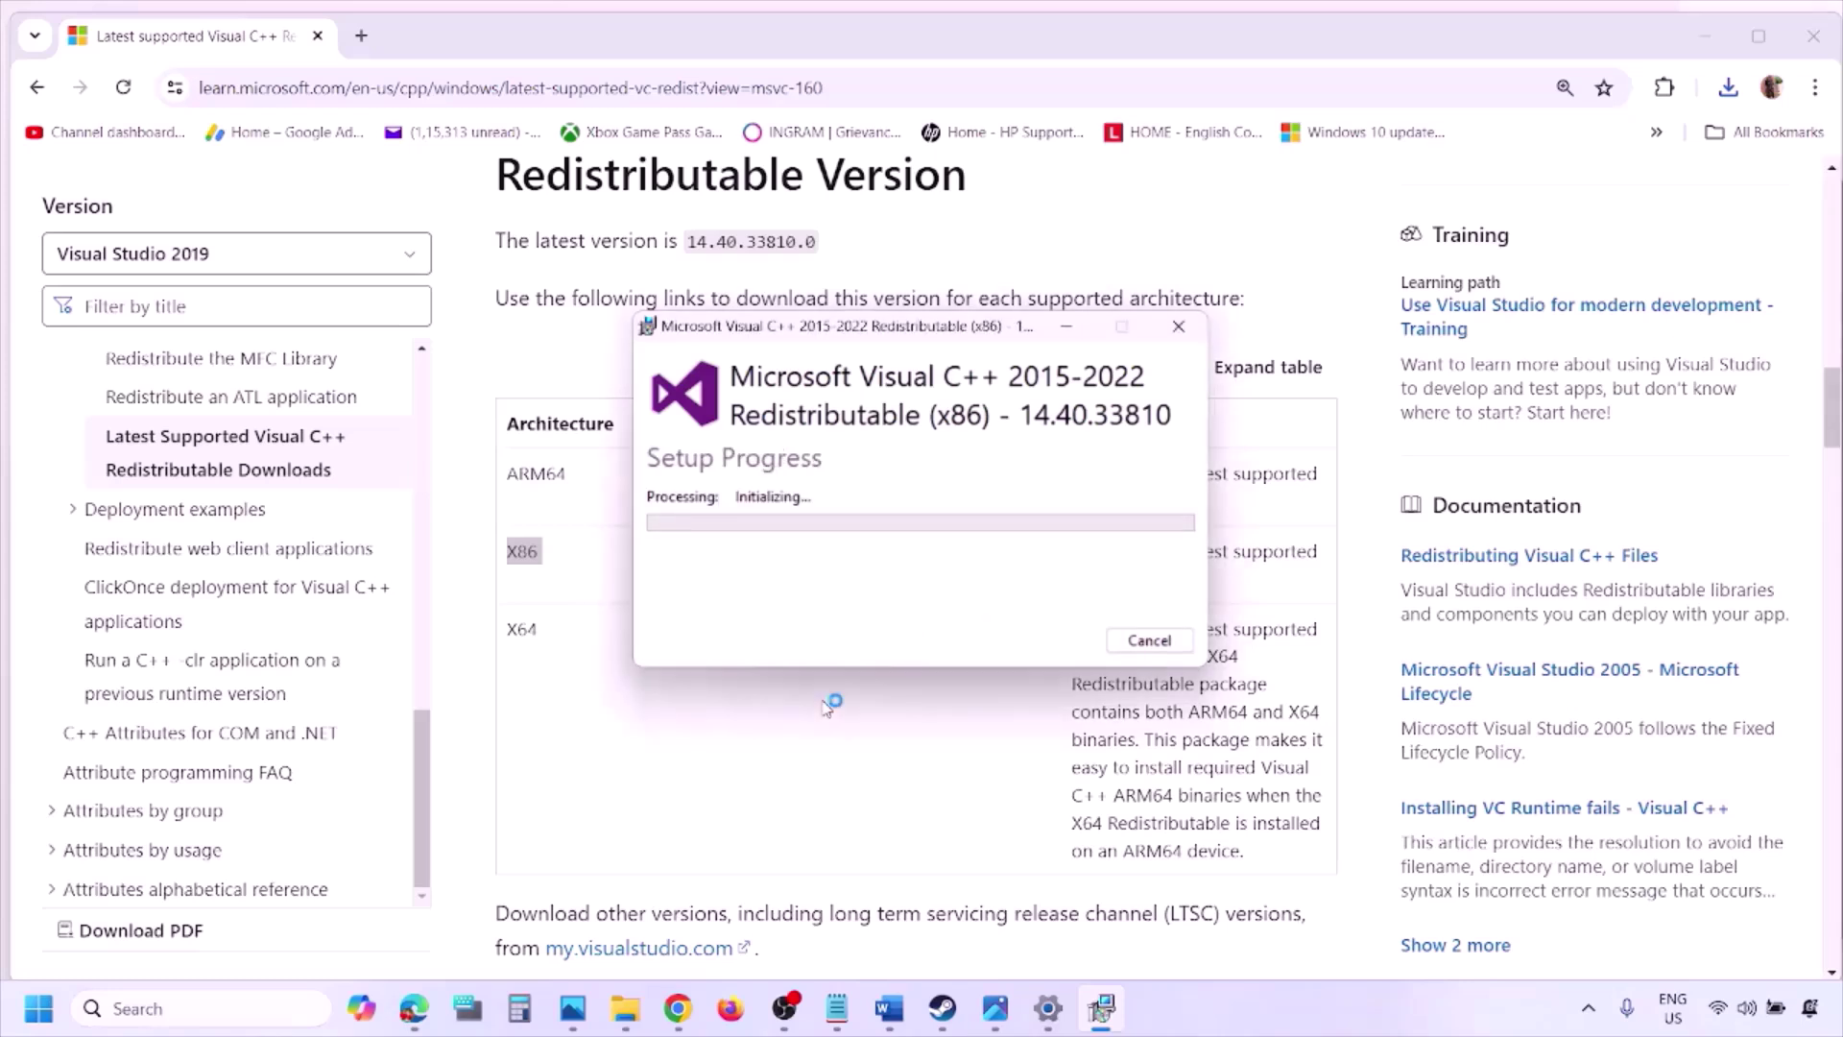
double_click(519, 632)
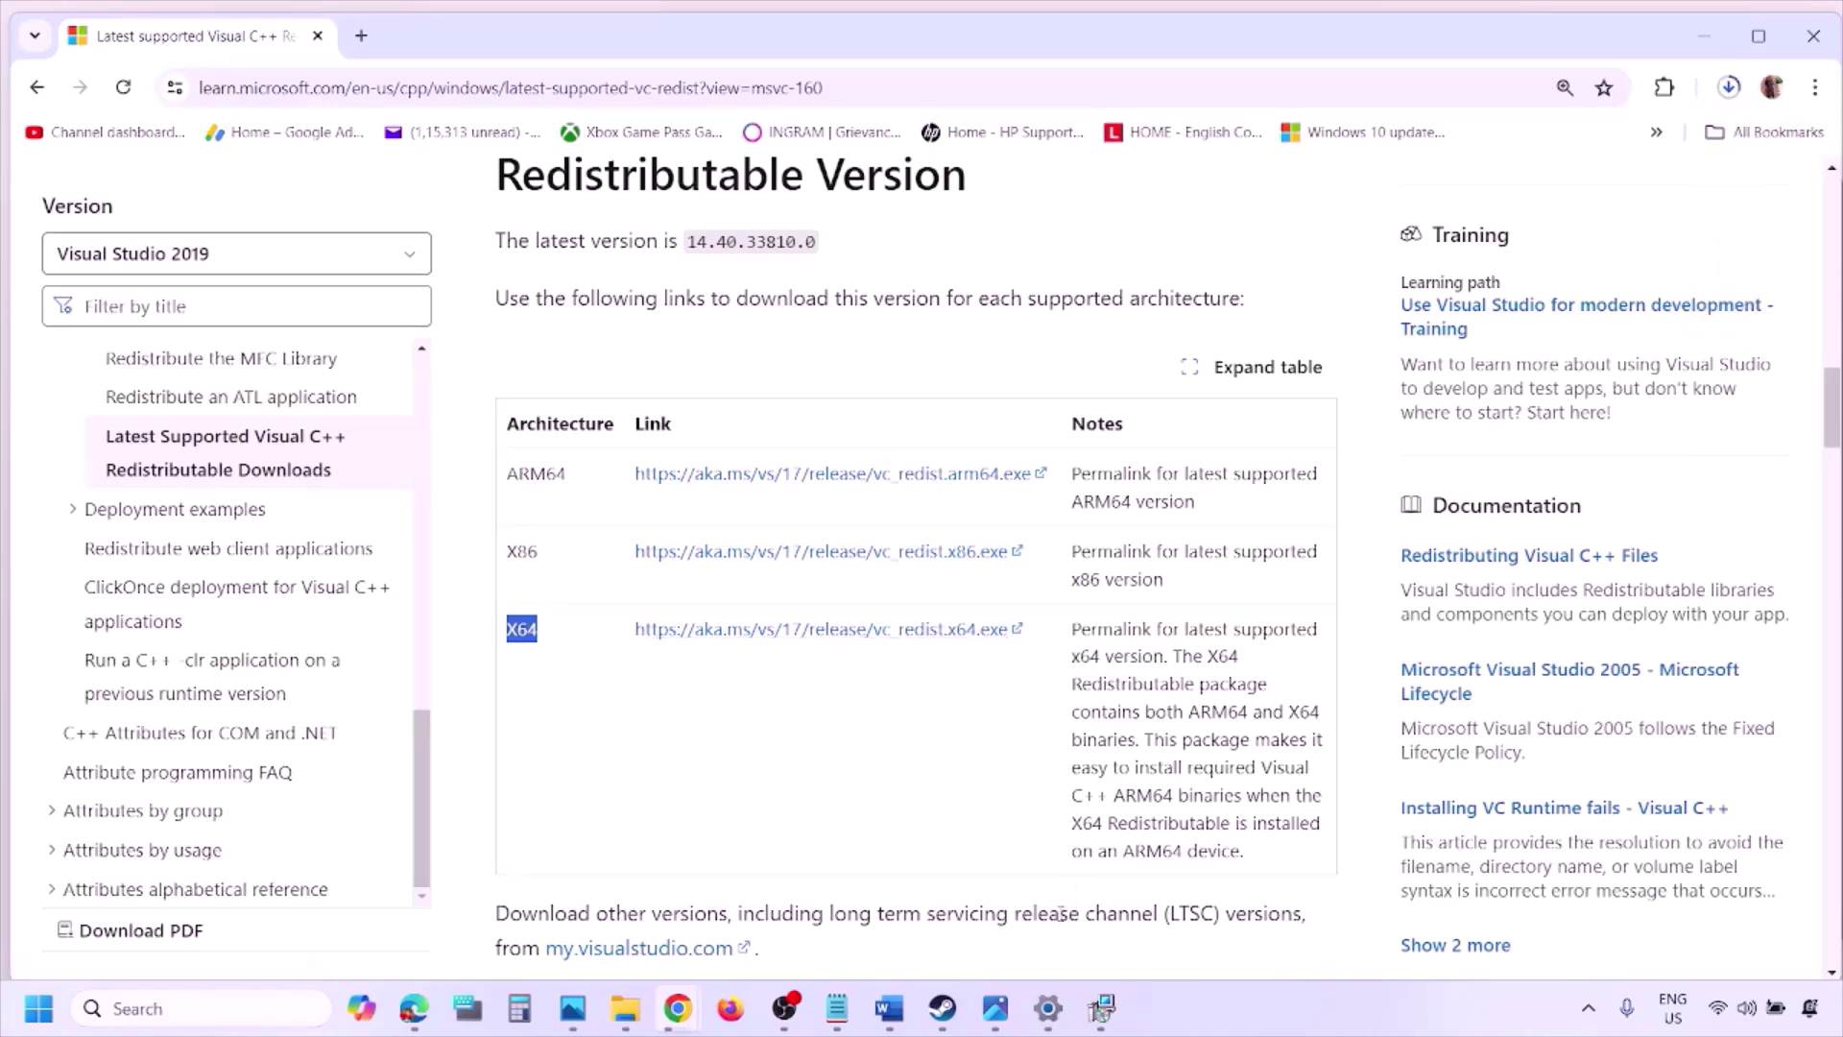
click(1112, 1013)
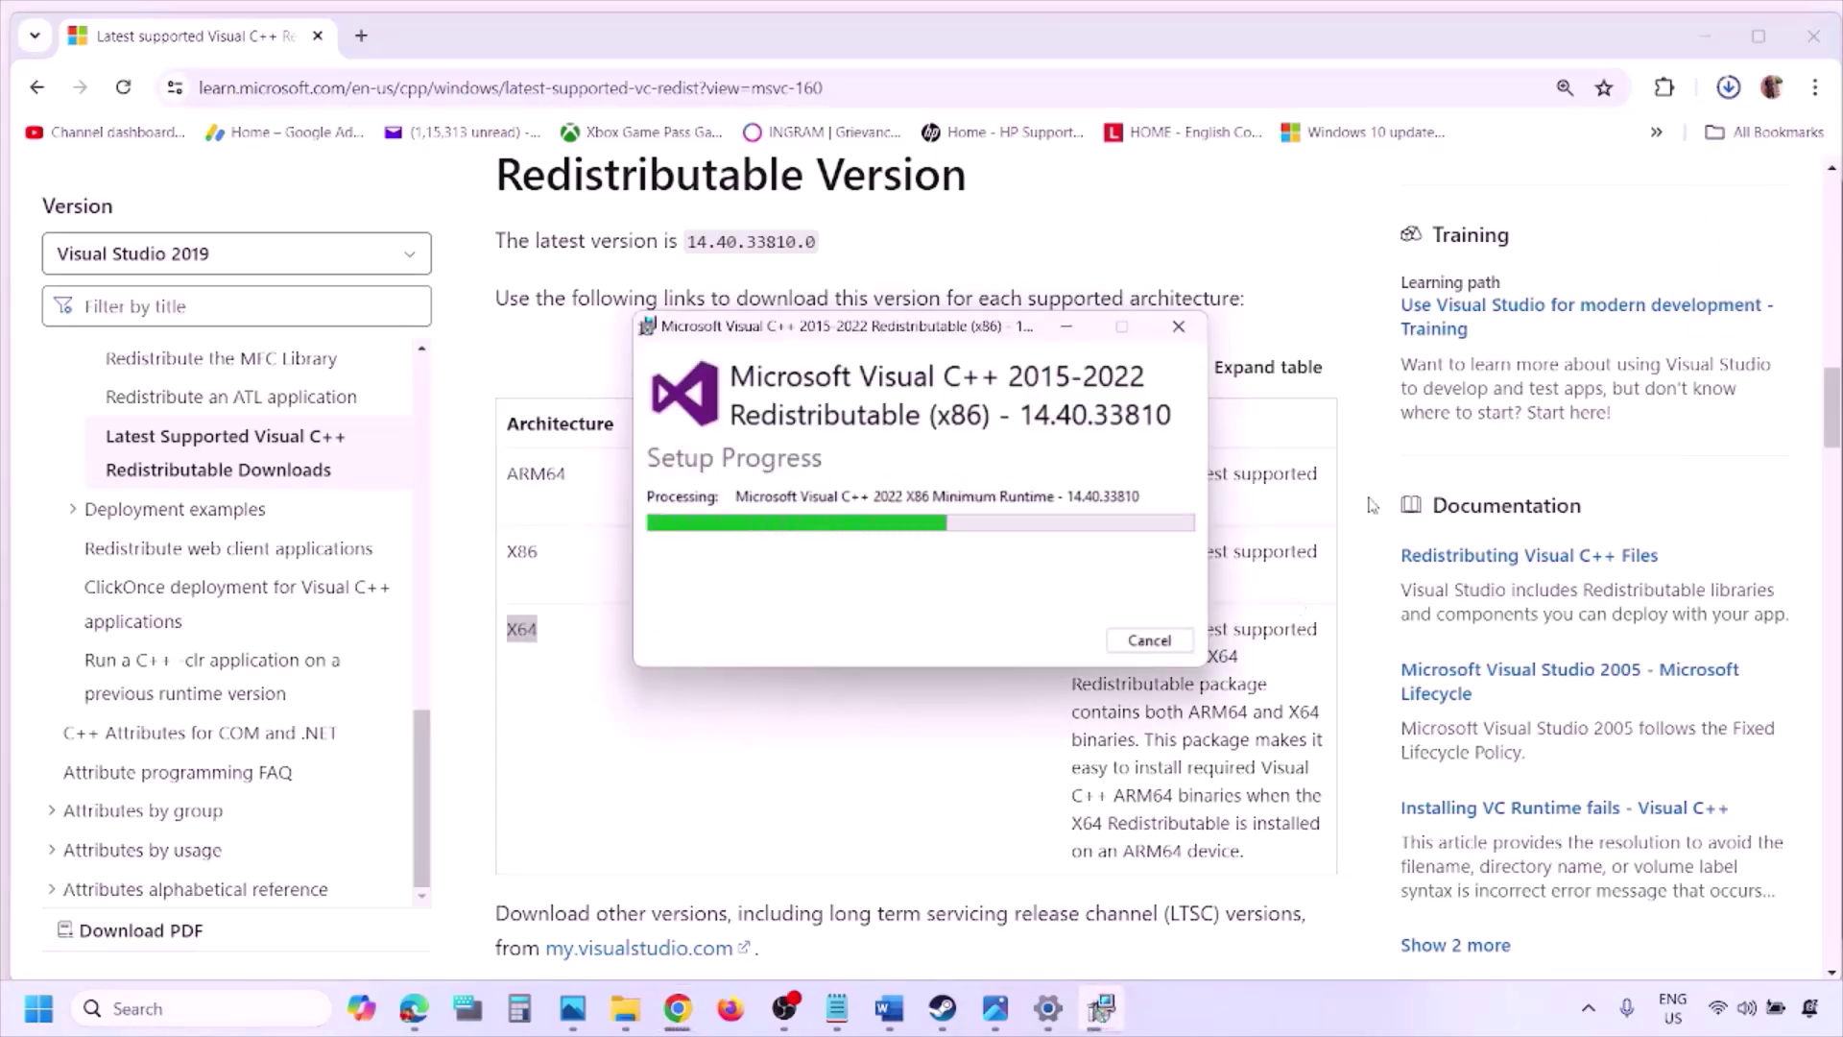
click(1532, 112)
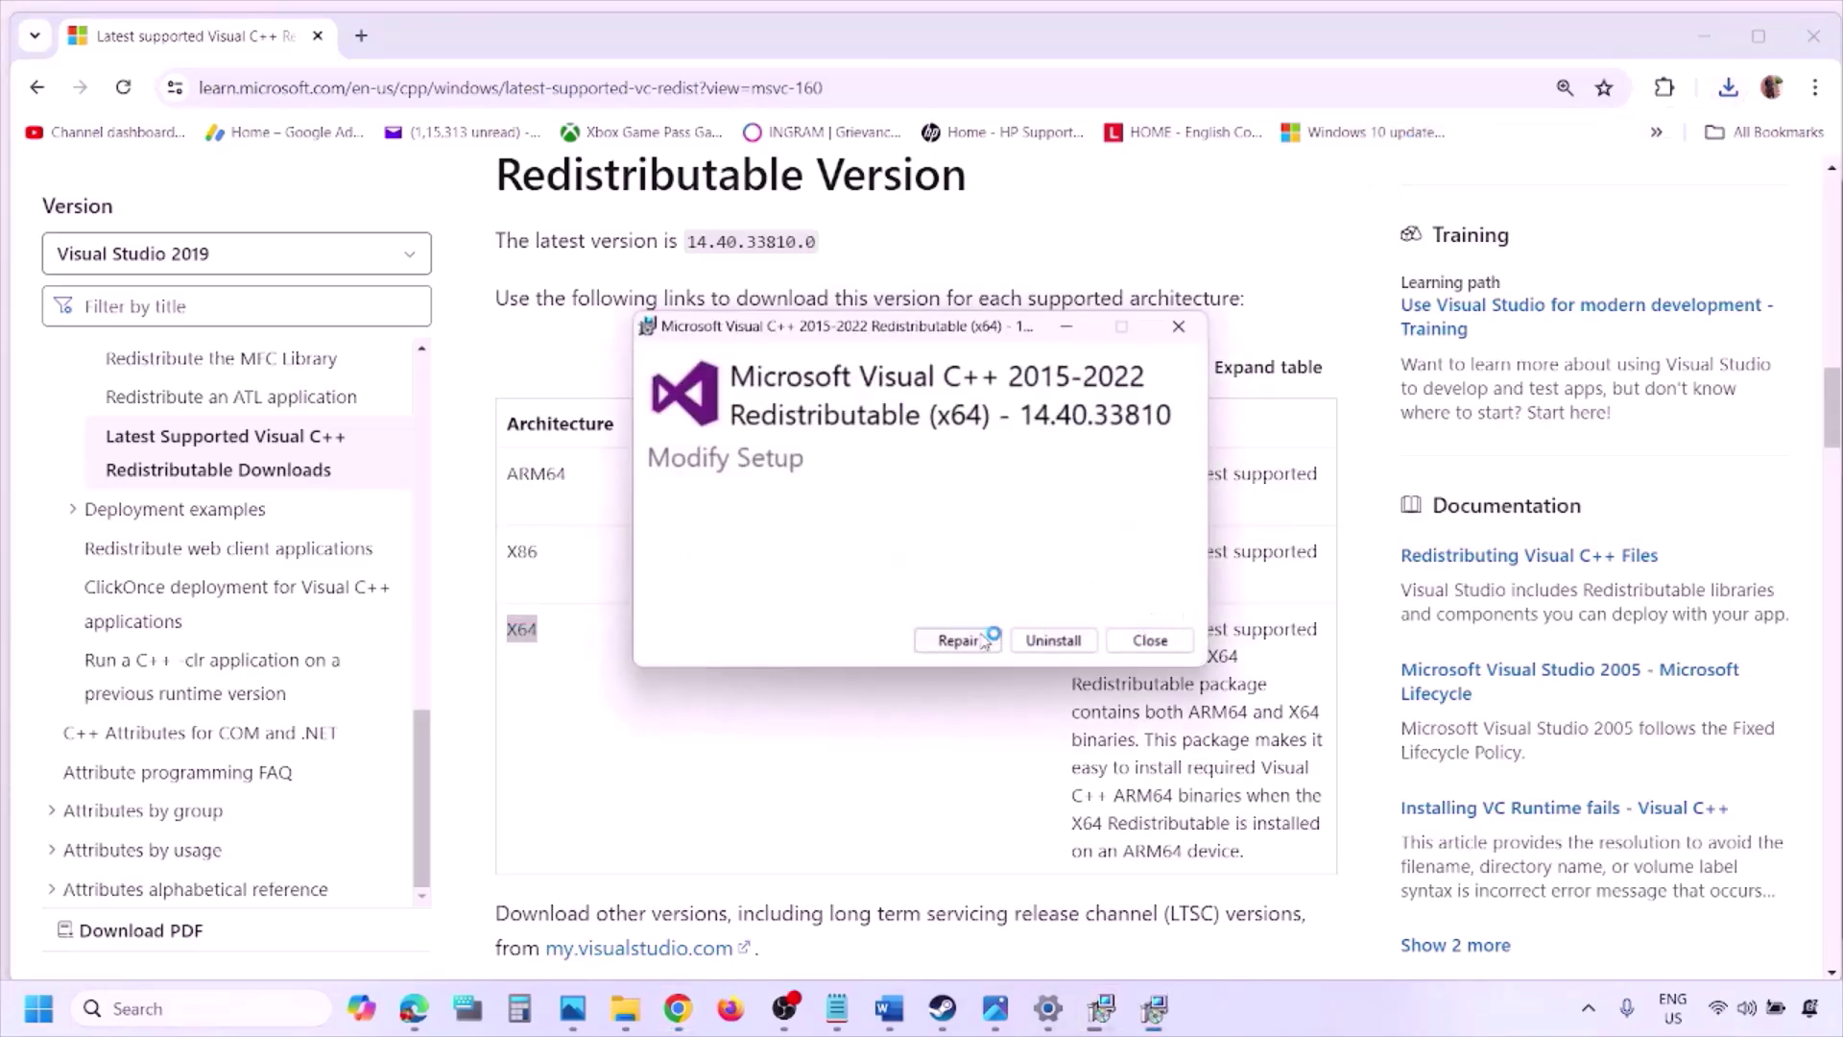
click(960, 640)
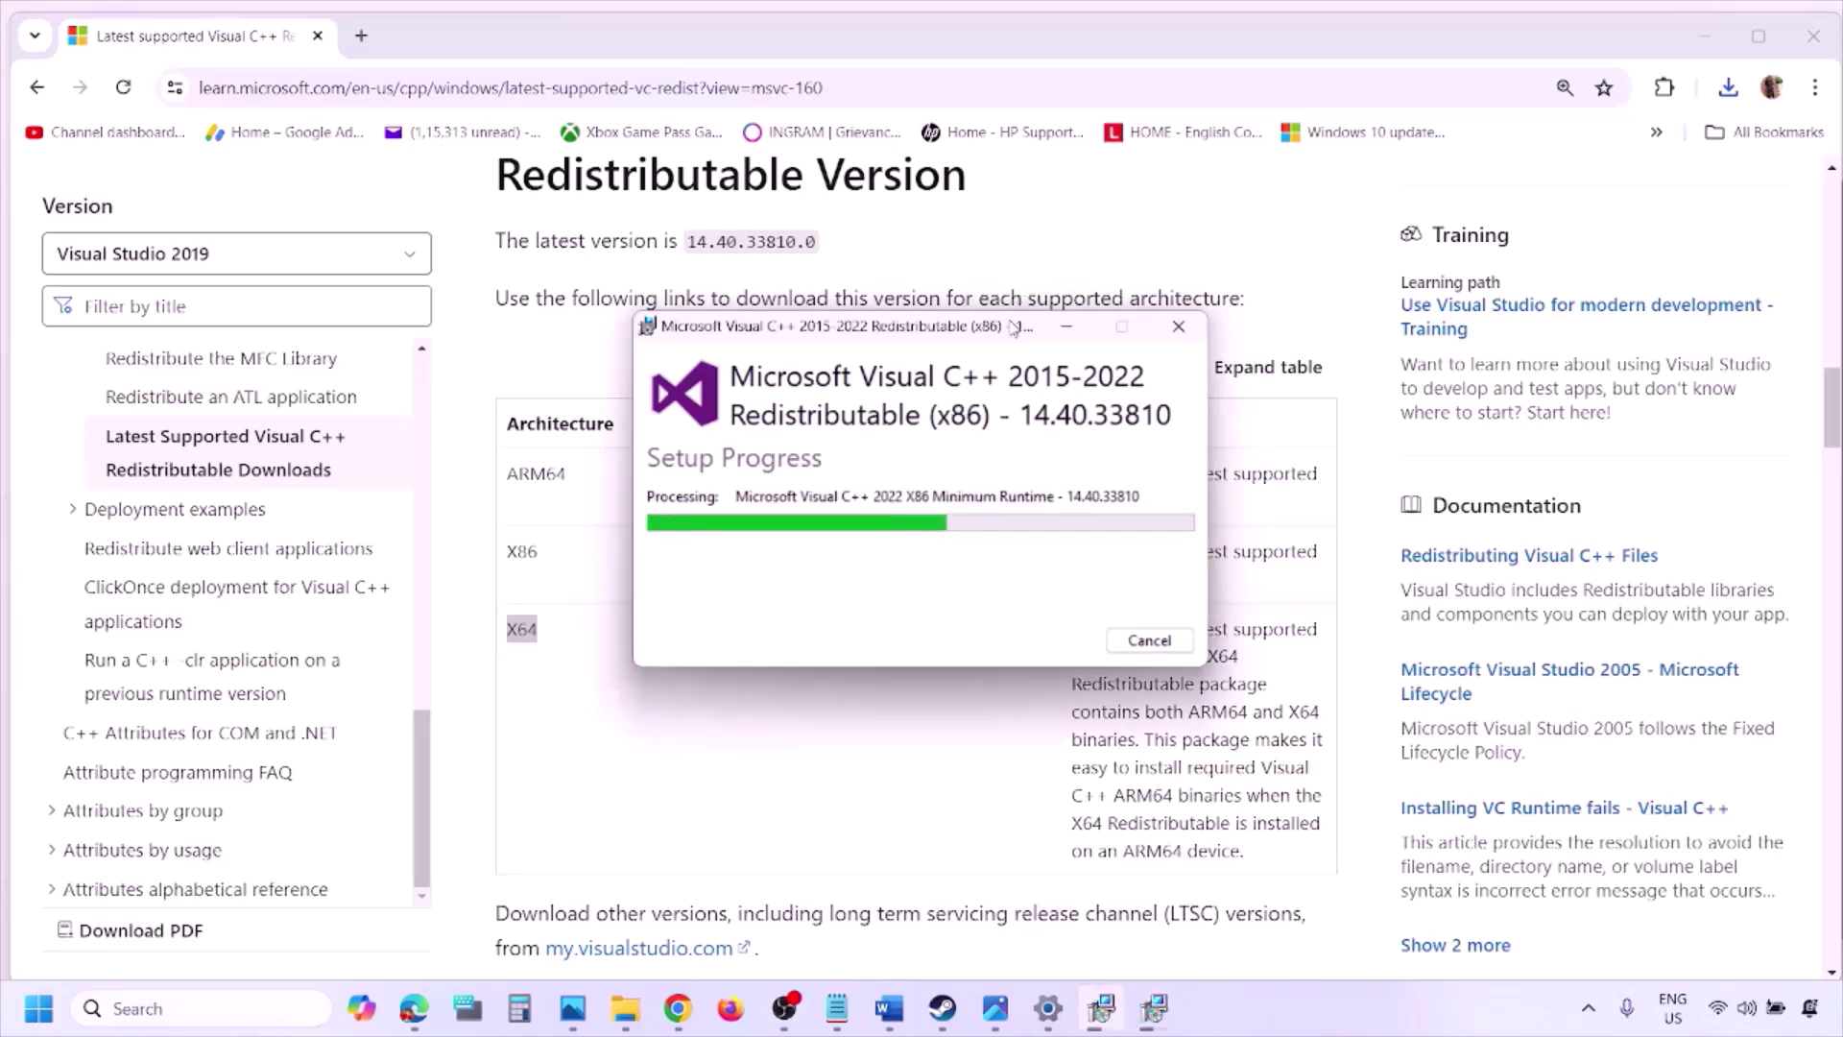
drag(1013, 327, 585, 409)
drag(863, 327, 1099, 427)
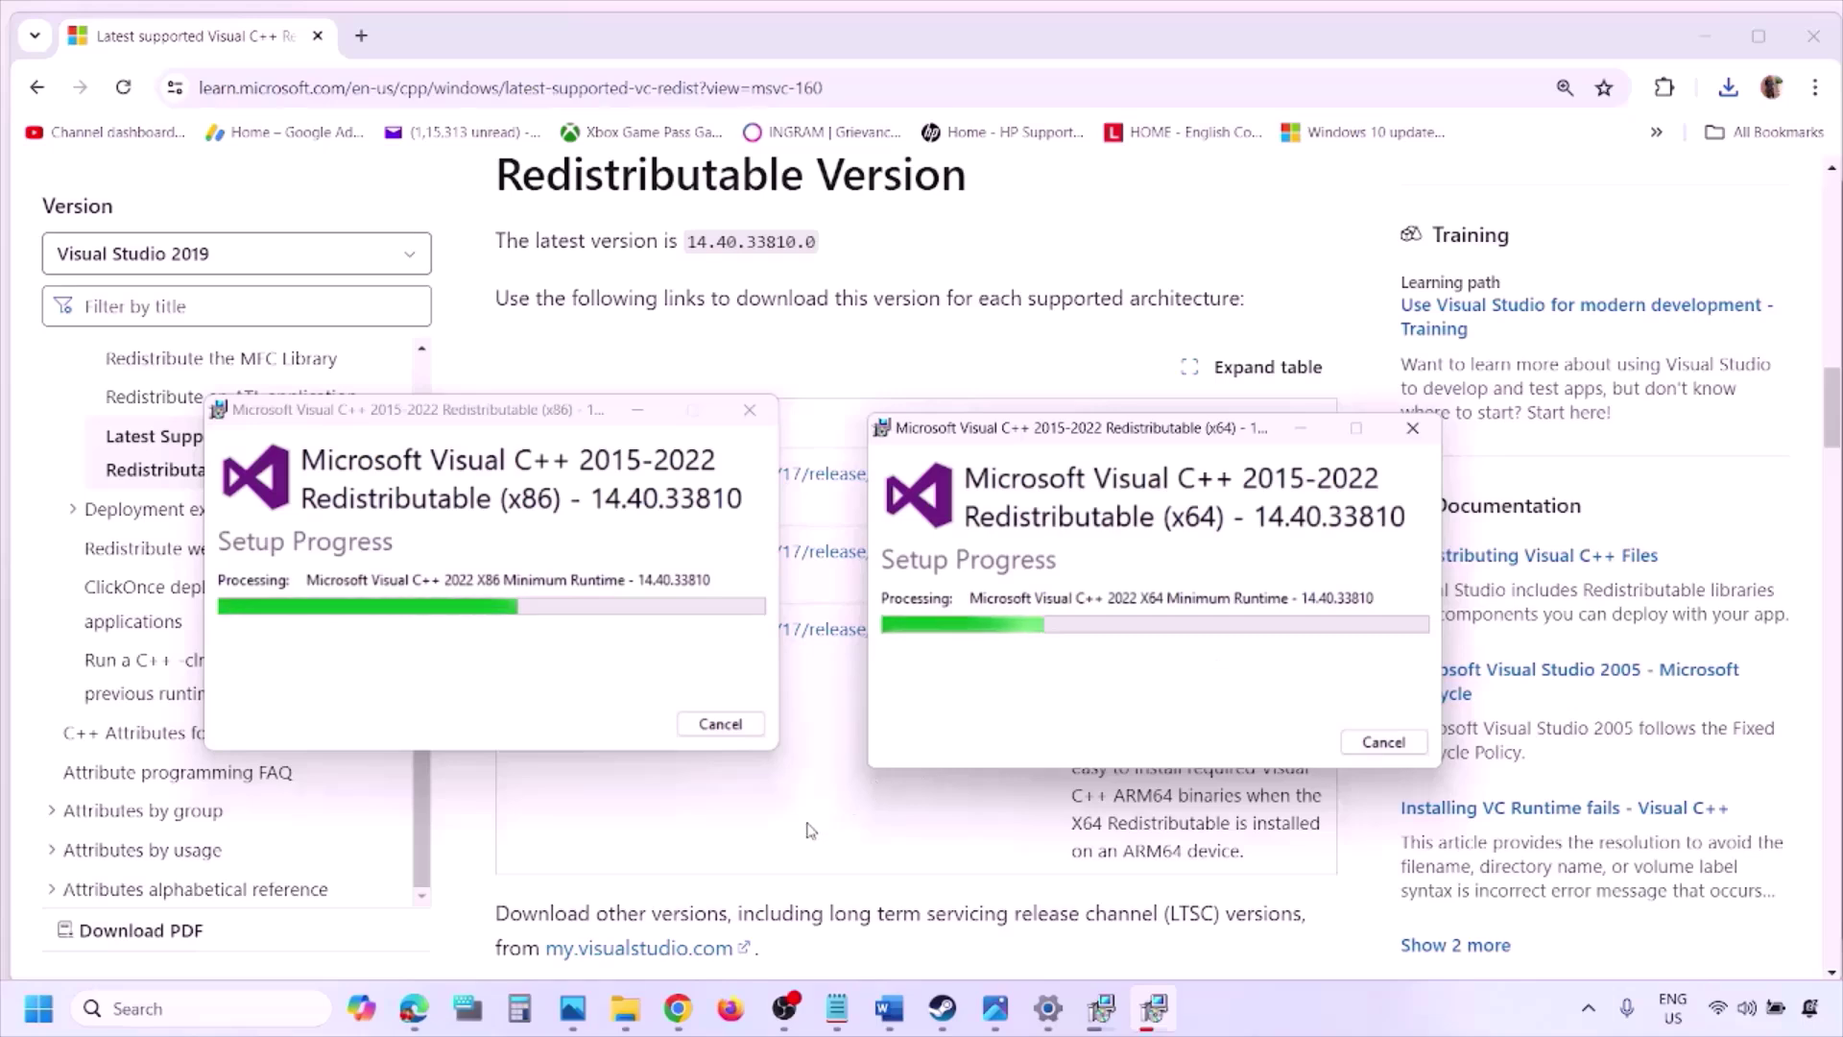
- Show the Restart power option in Windows without restarting the PC
click(39, 1008)
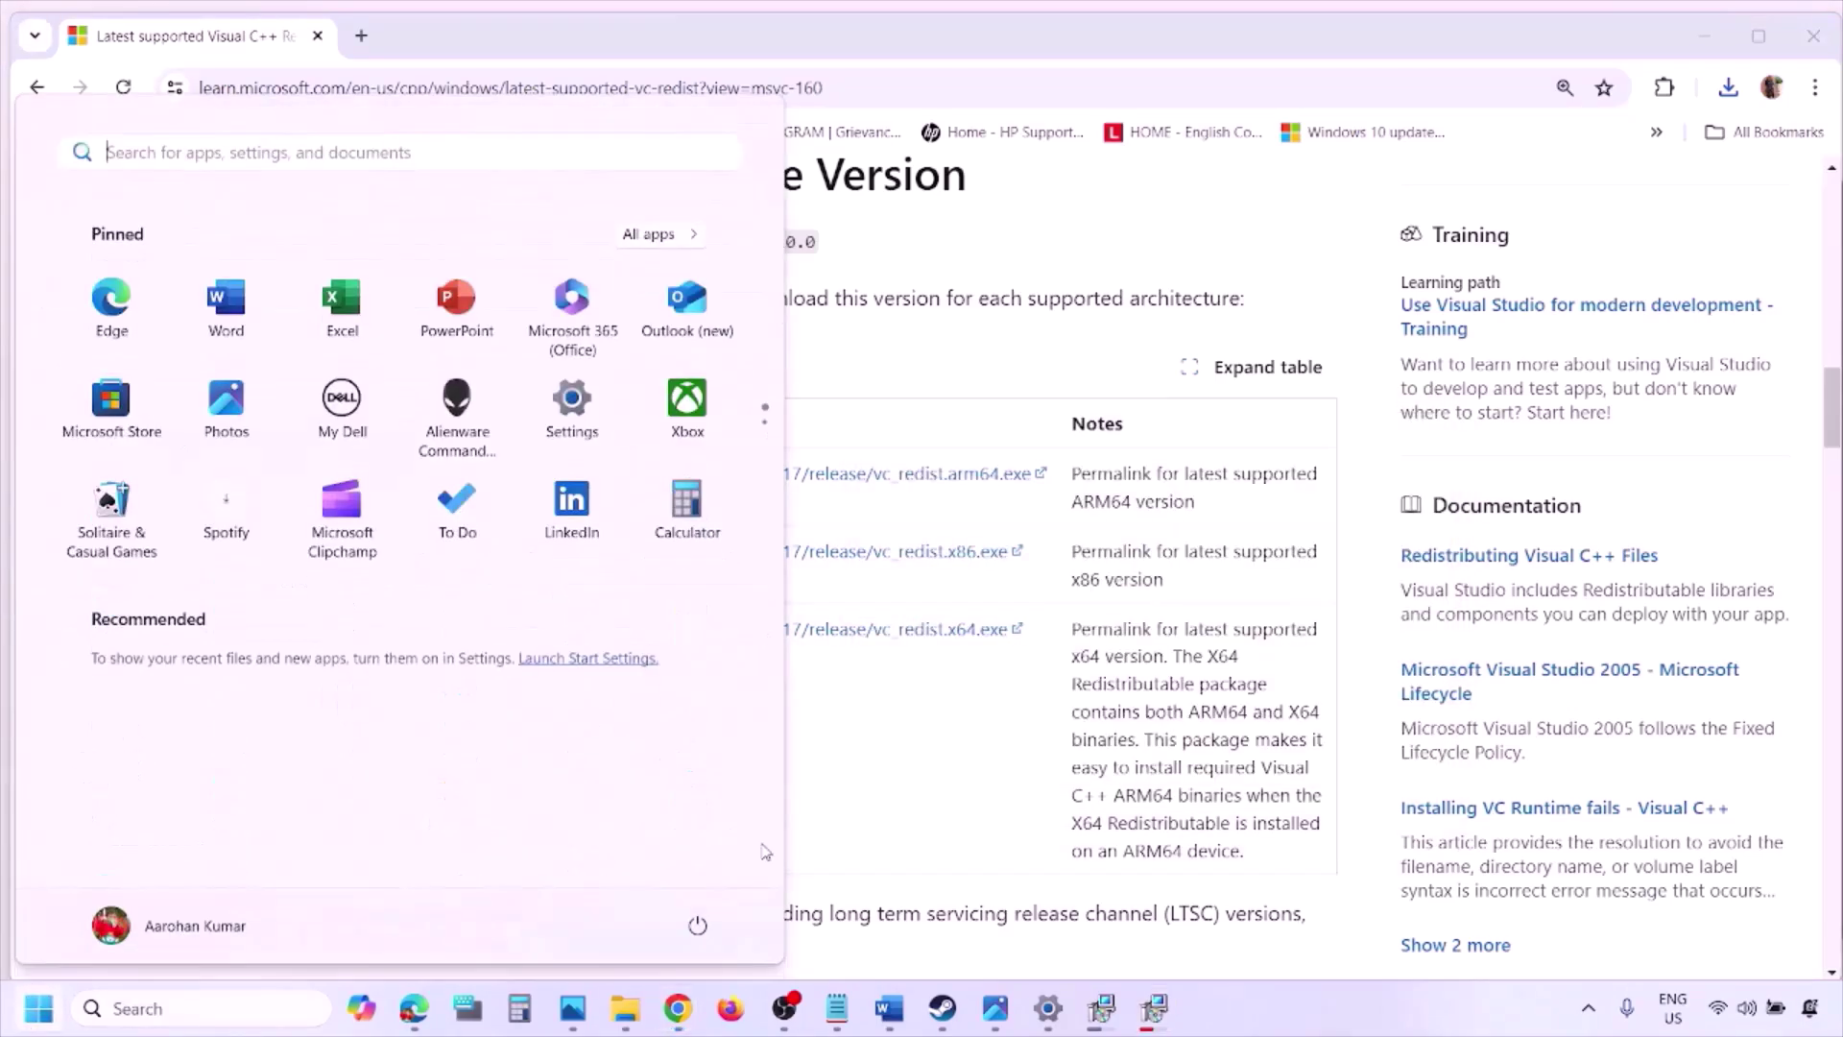
click(698, 925)
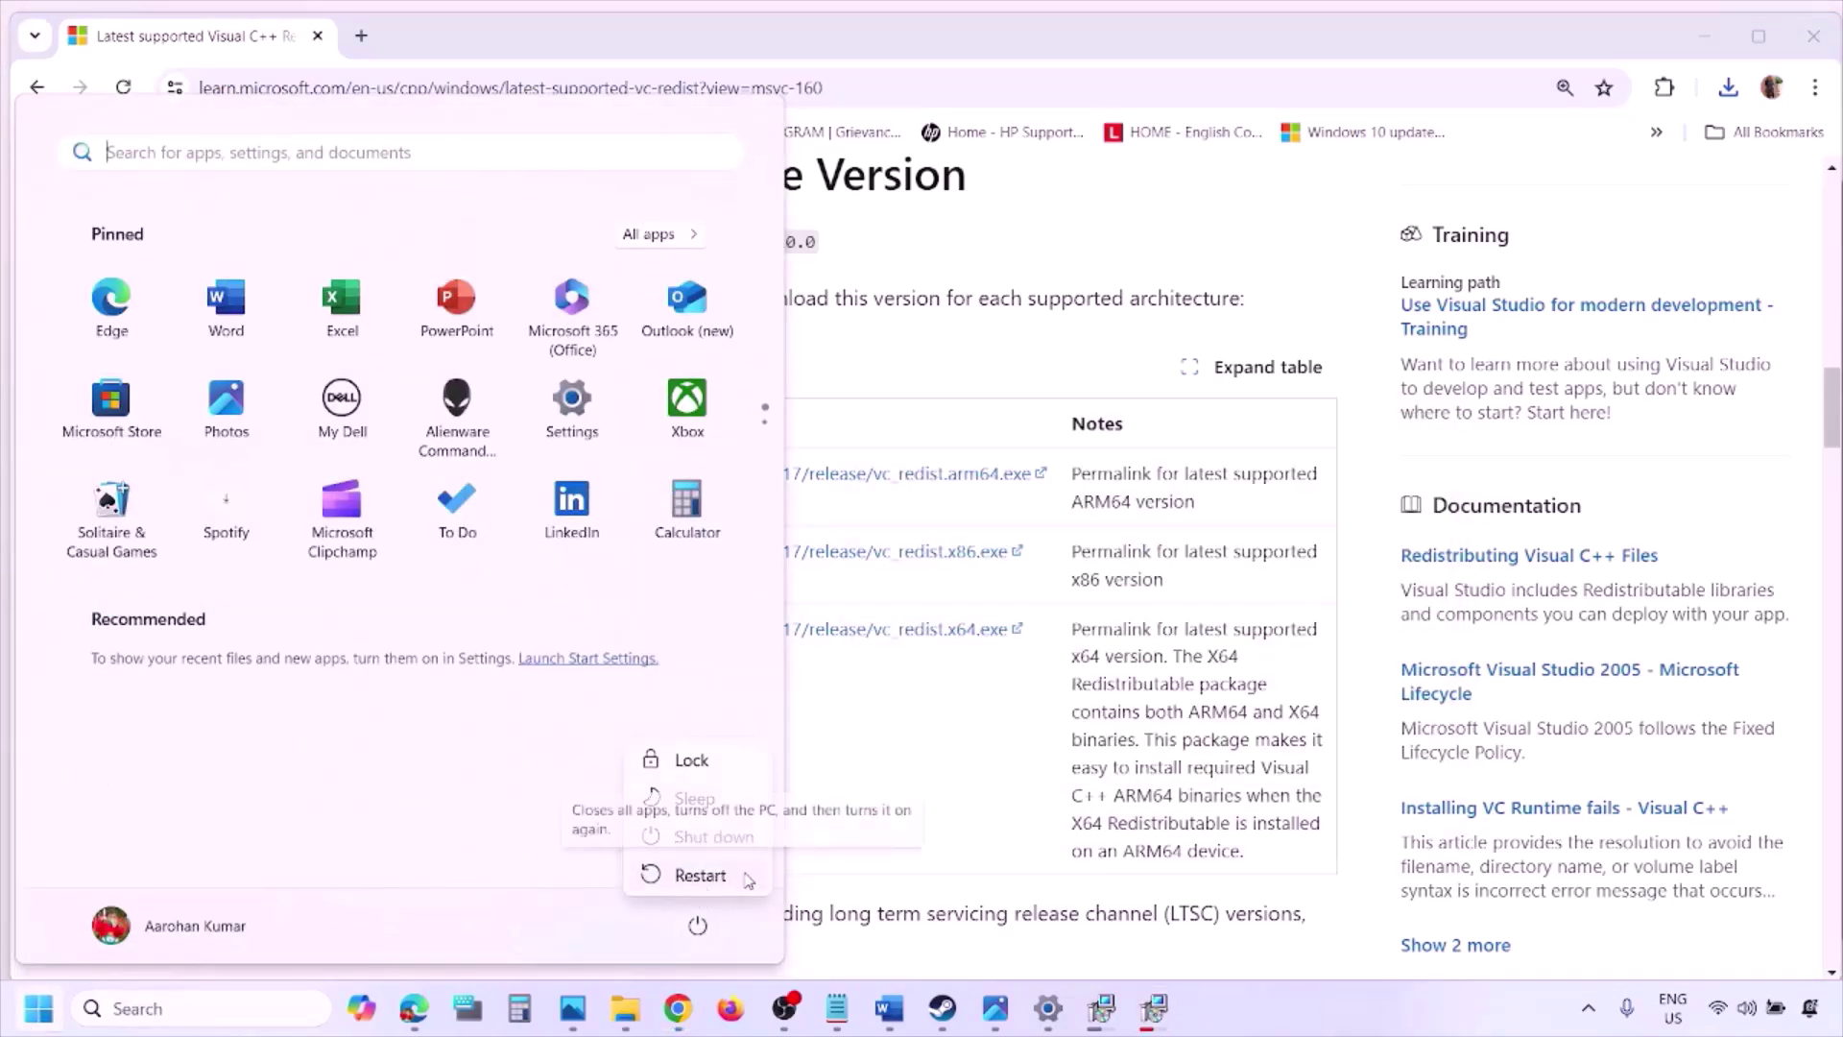
click(955, 814)
click(955, 816)
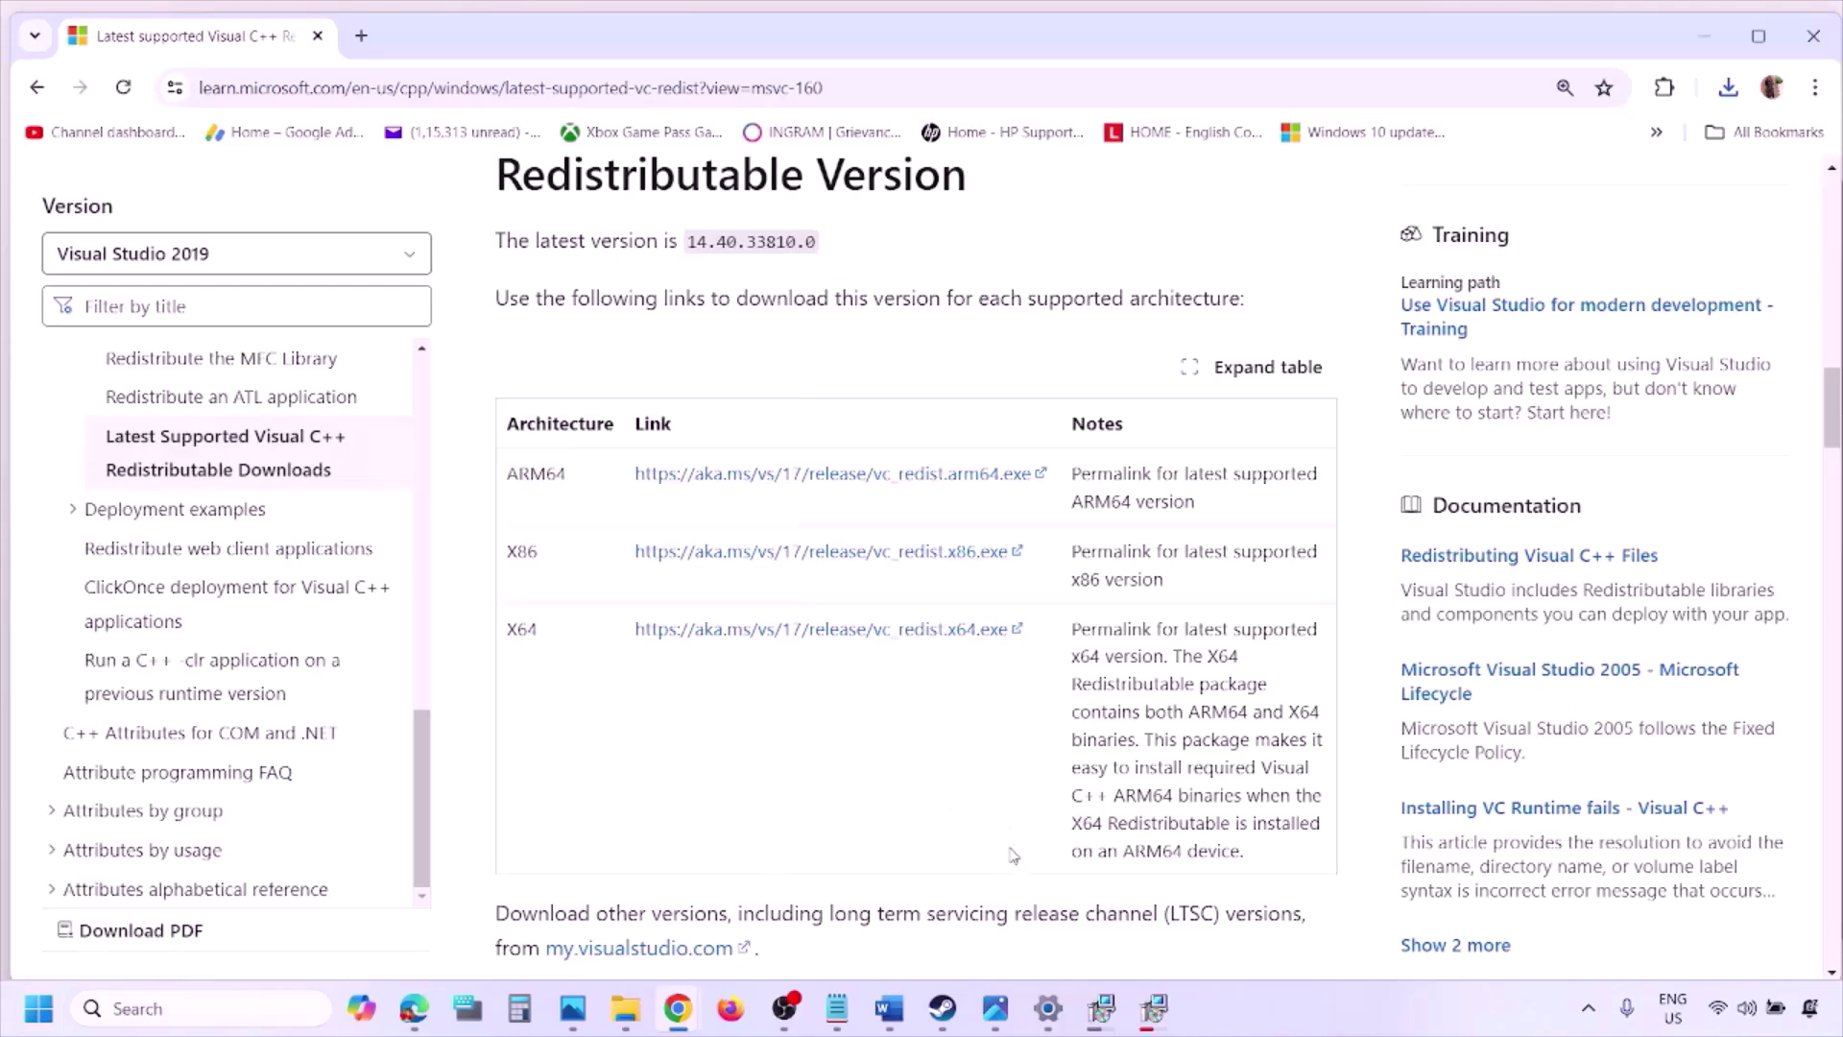
- Return to the Word notes, maximize the window, and highlight the Step 9 text on disconnecting external devices, controllers and multiple monitors
click(889, 1008)
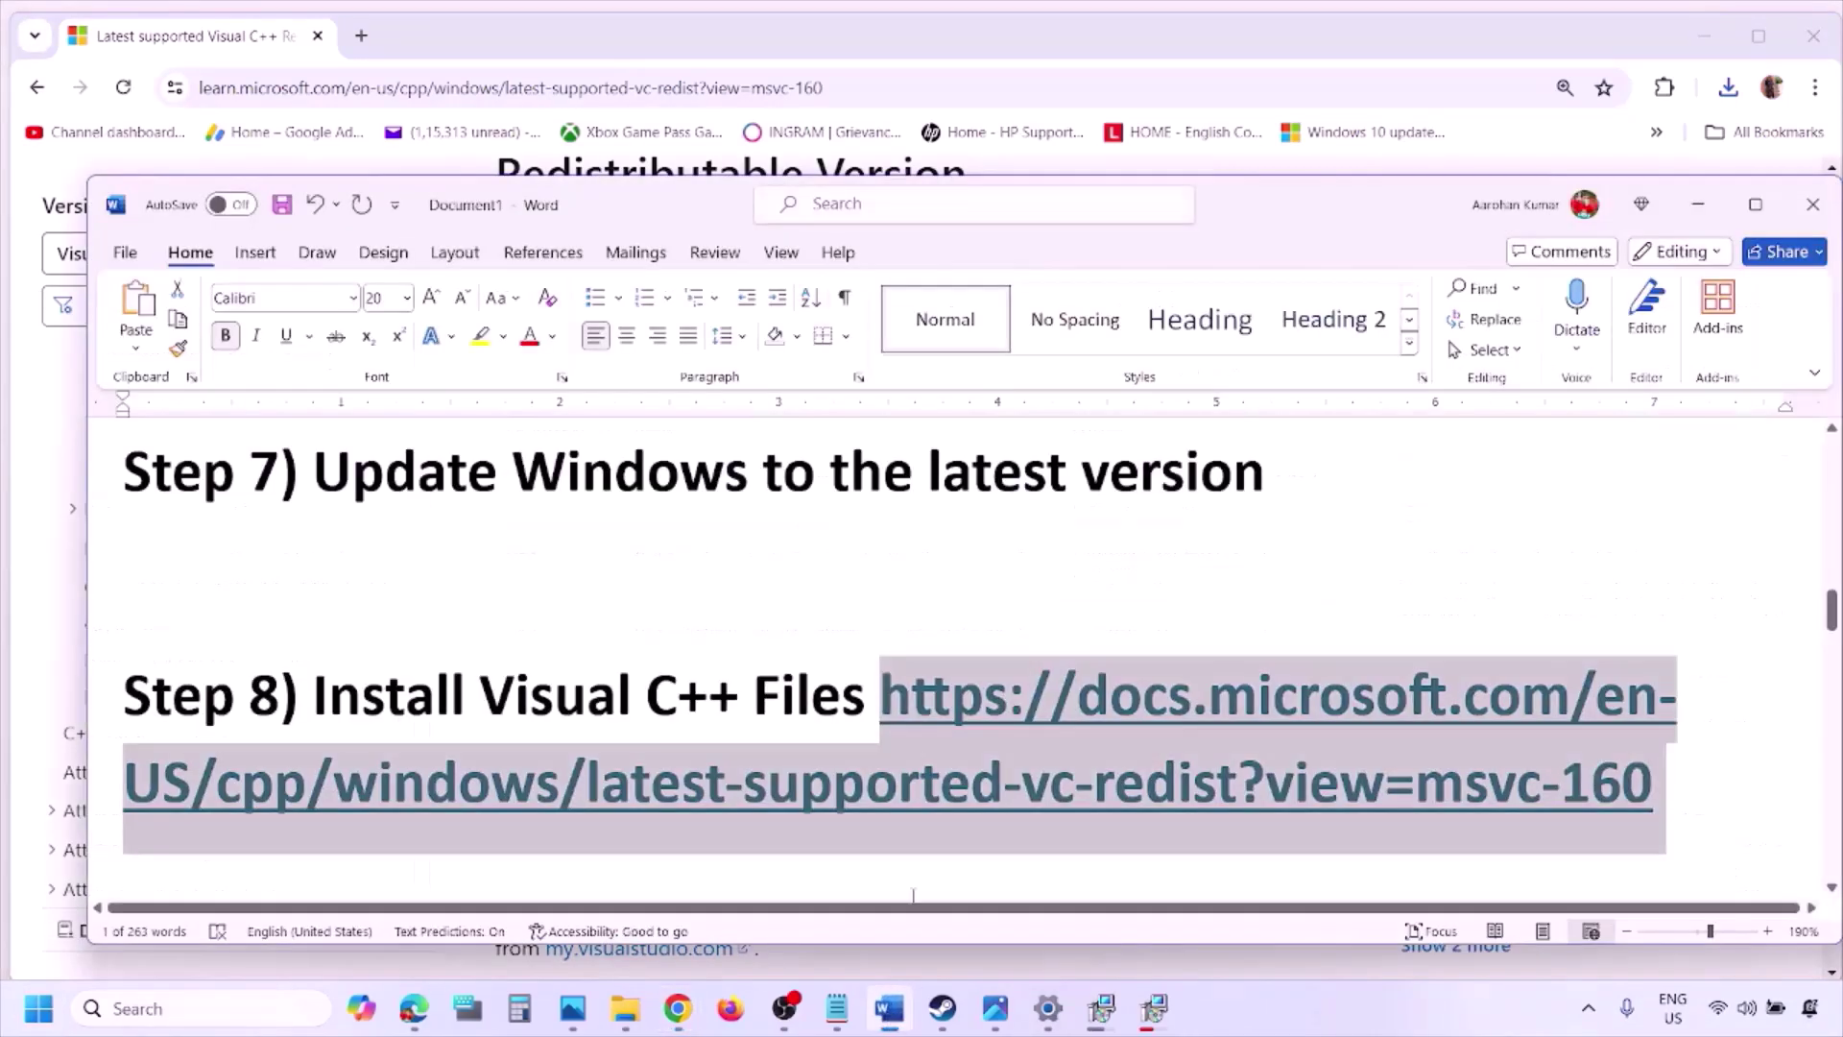
scroll(790, 650, down, 5)
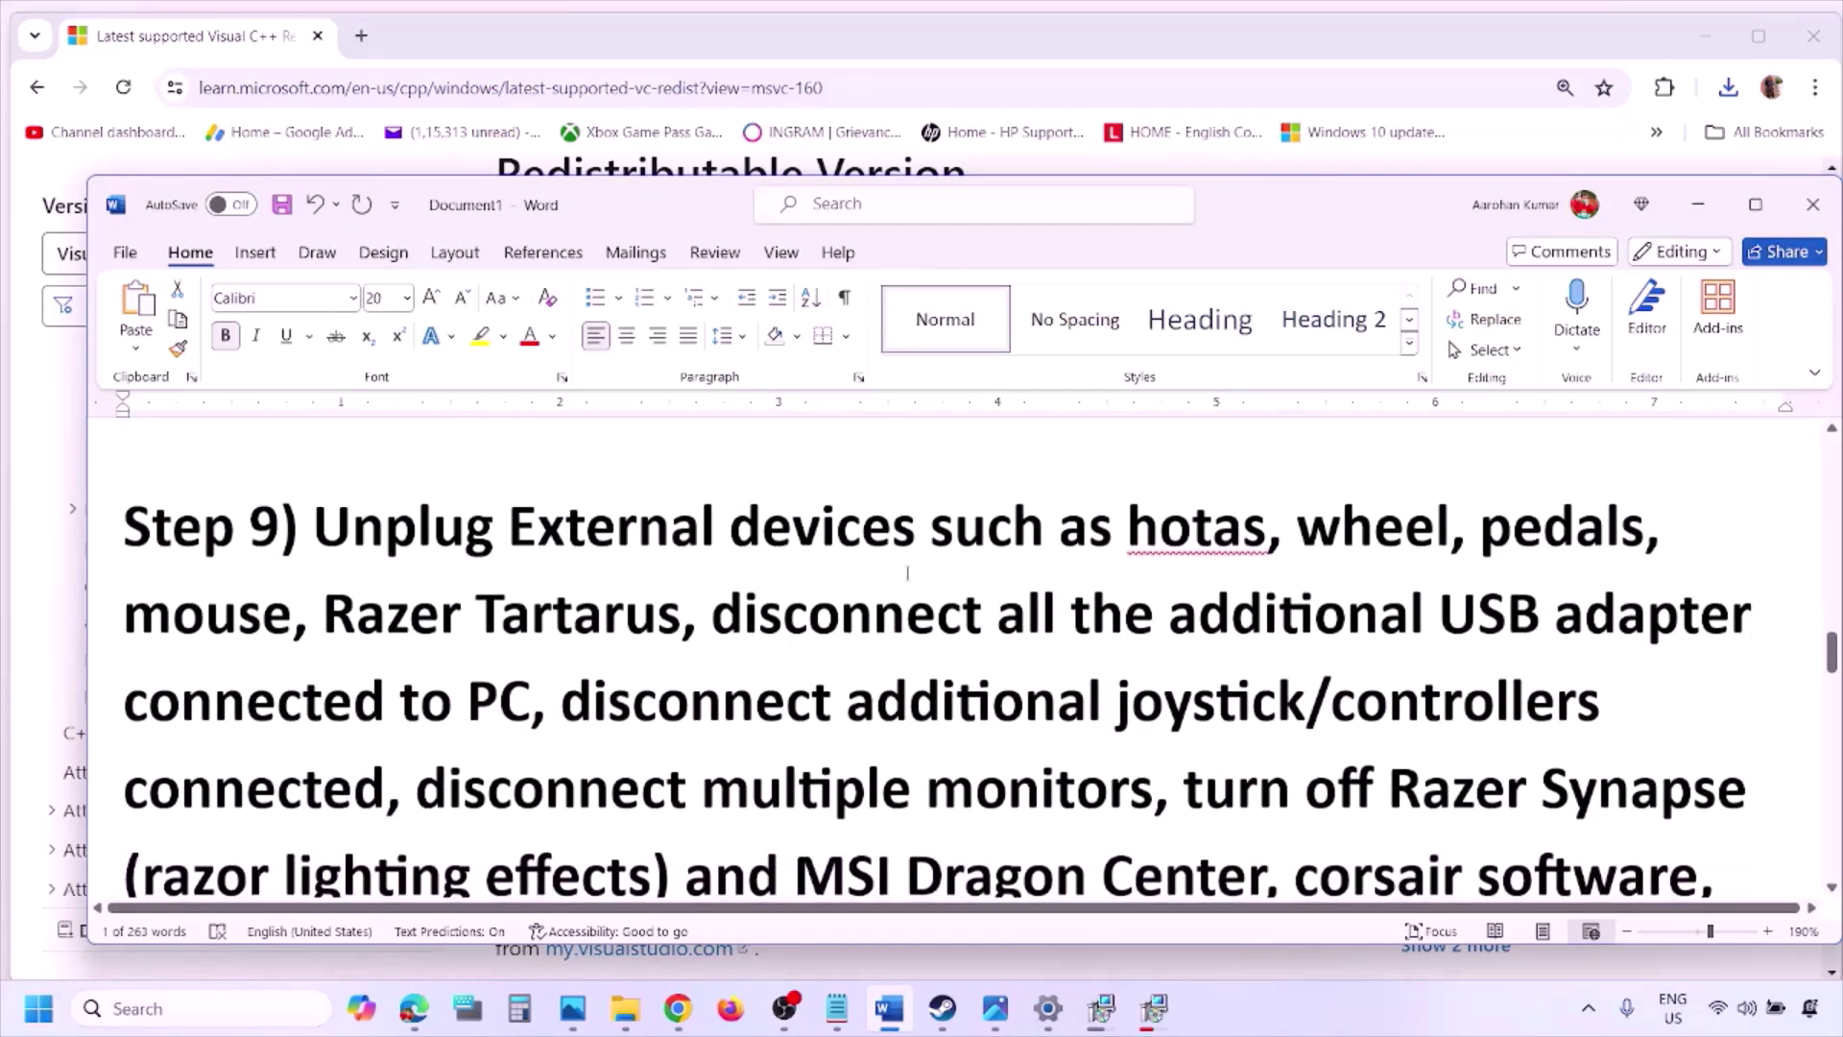
click(1758, 204)
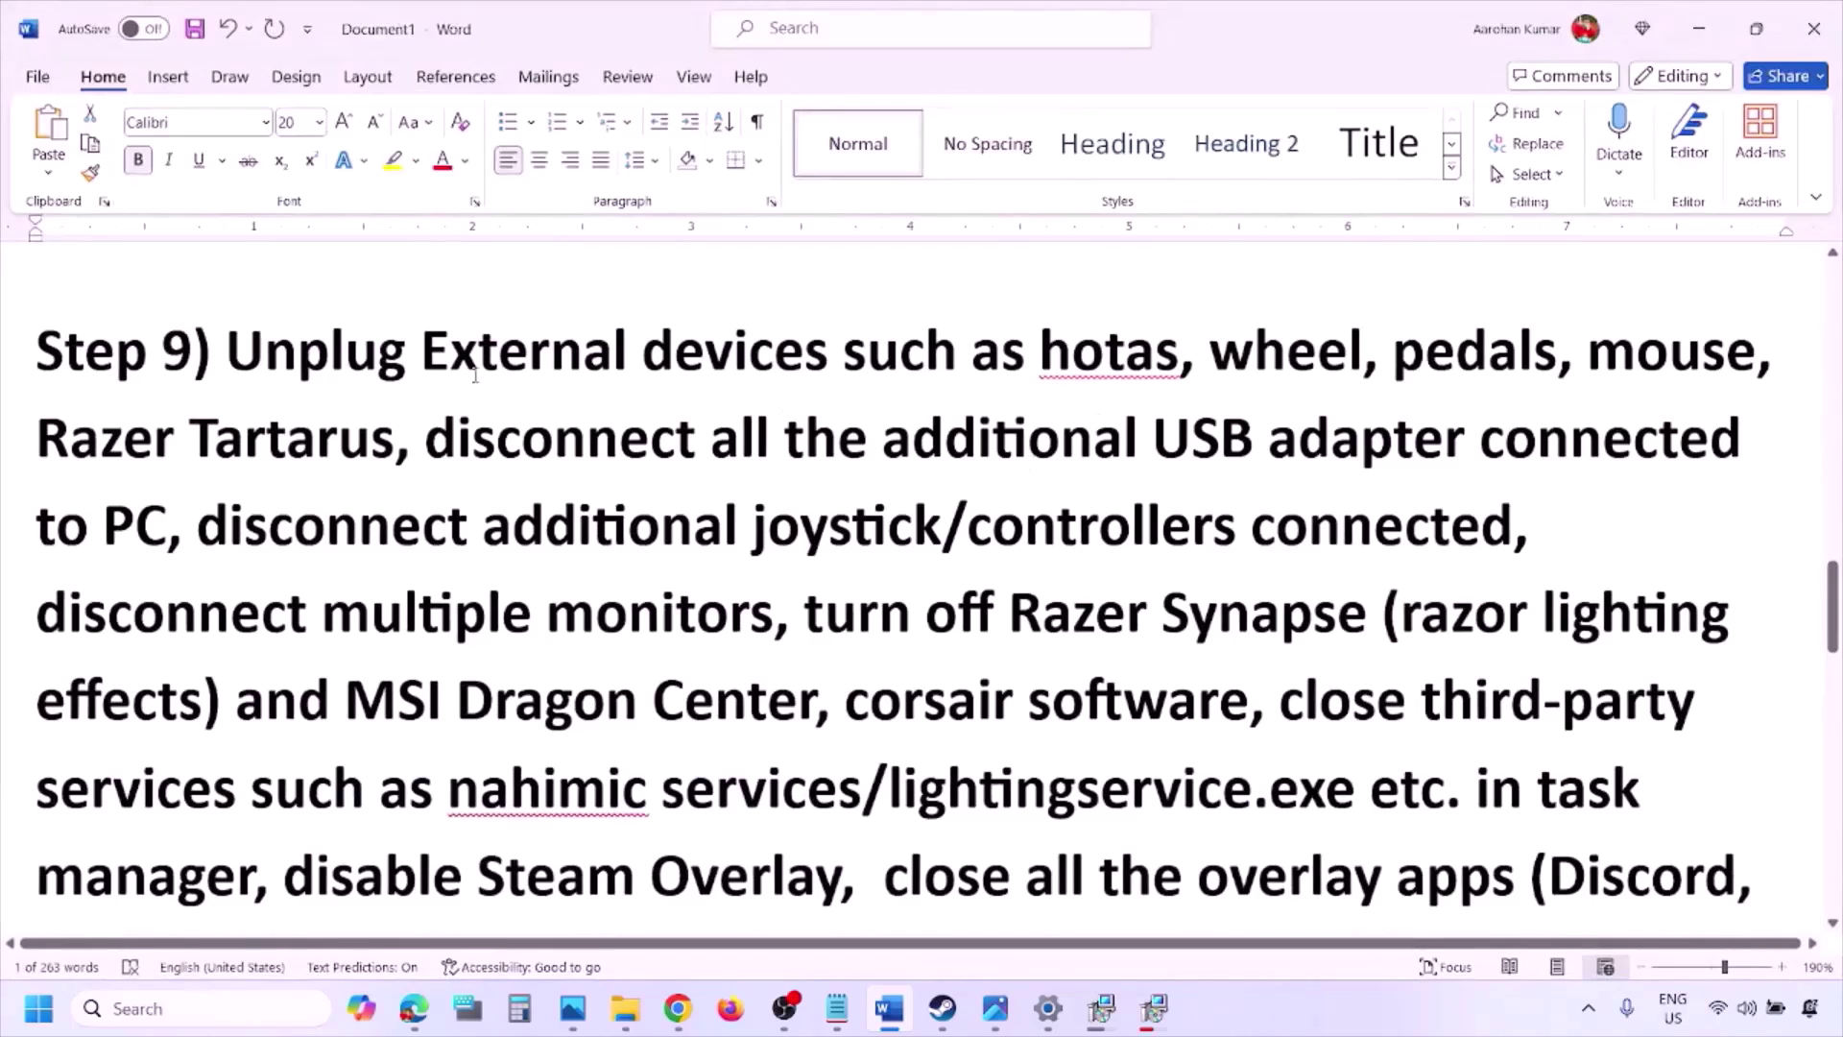
drag(233, 357, 1367, 442)
click(1366, 436)
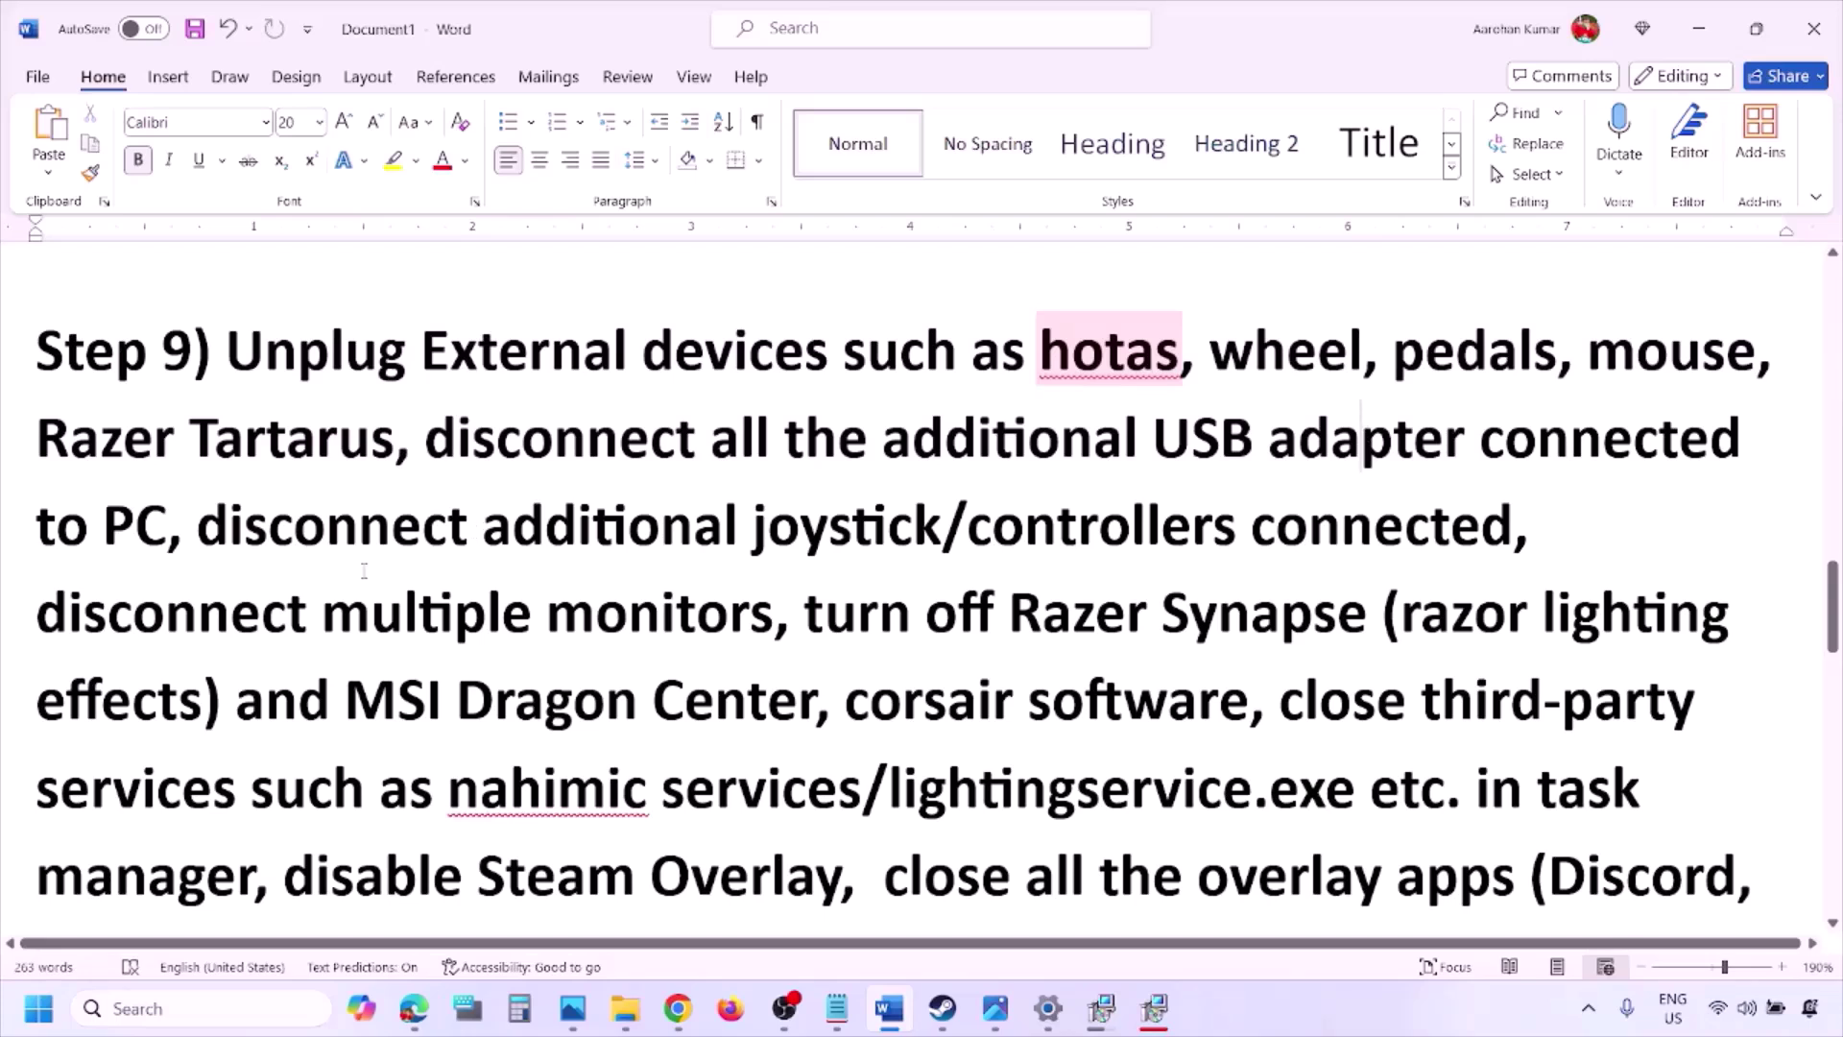
drag(210, 524, 1515, 530)
click(1226, 576)
drag(69, 619, 621, 619)
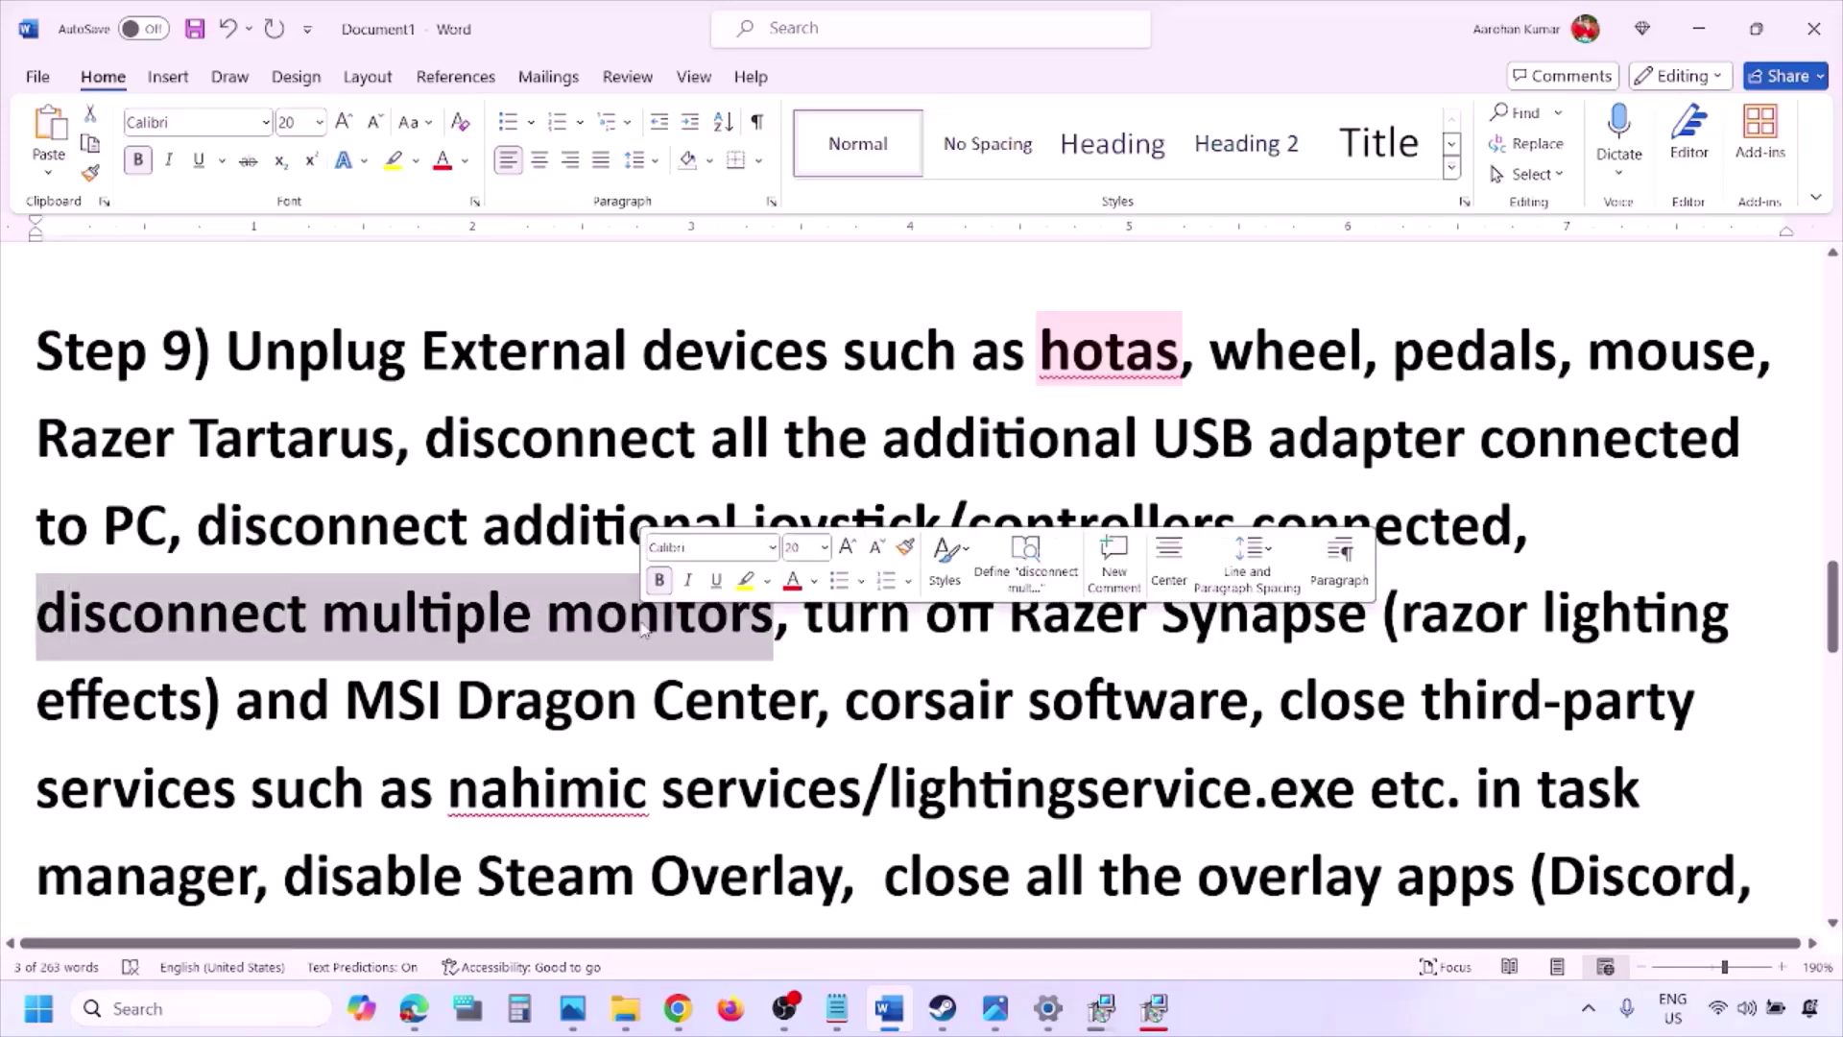
- Highlight the Step 9 text from turning off Razer Synapse through closing third-party services, and the text on disabling Steam Overlay
scroll(814, 505, down, 2)
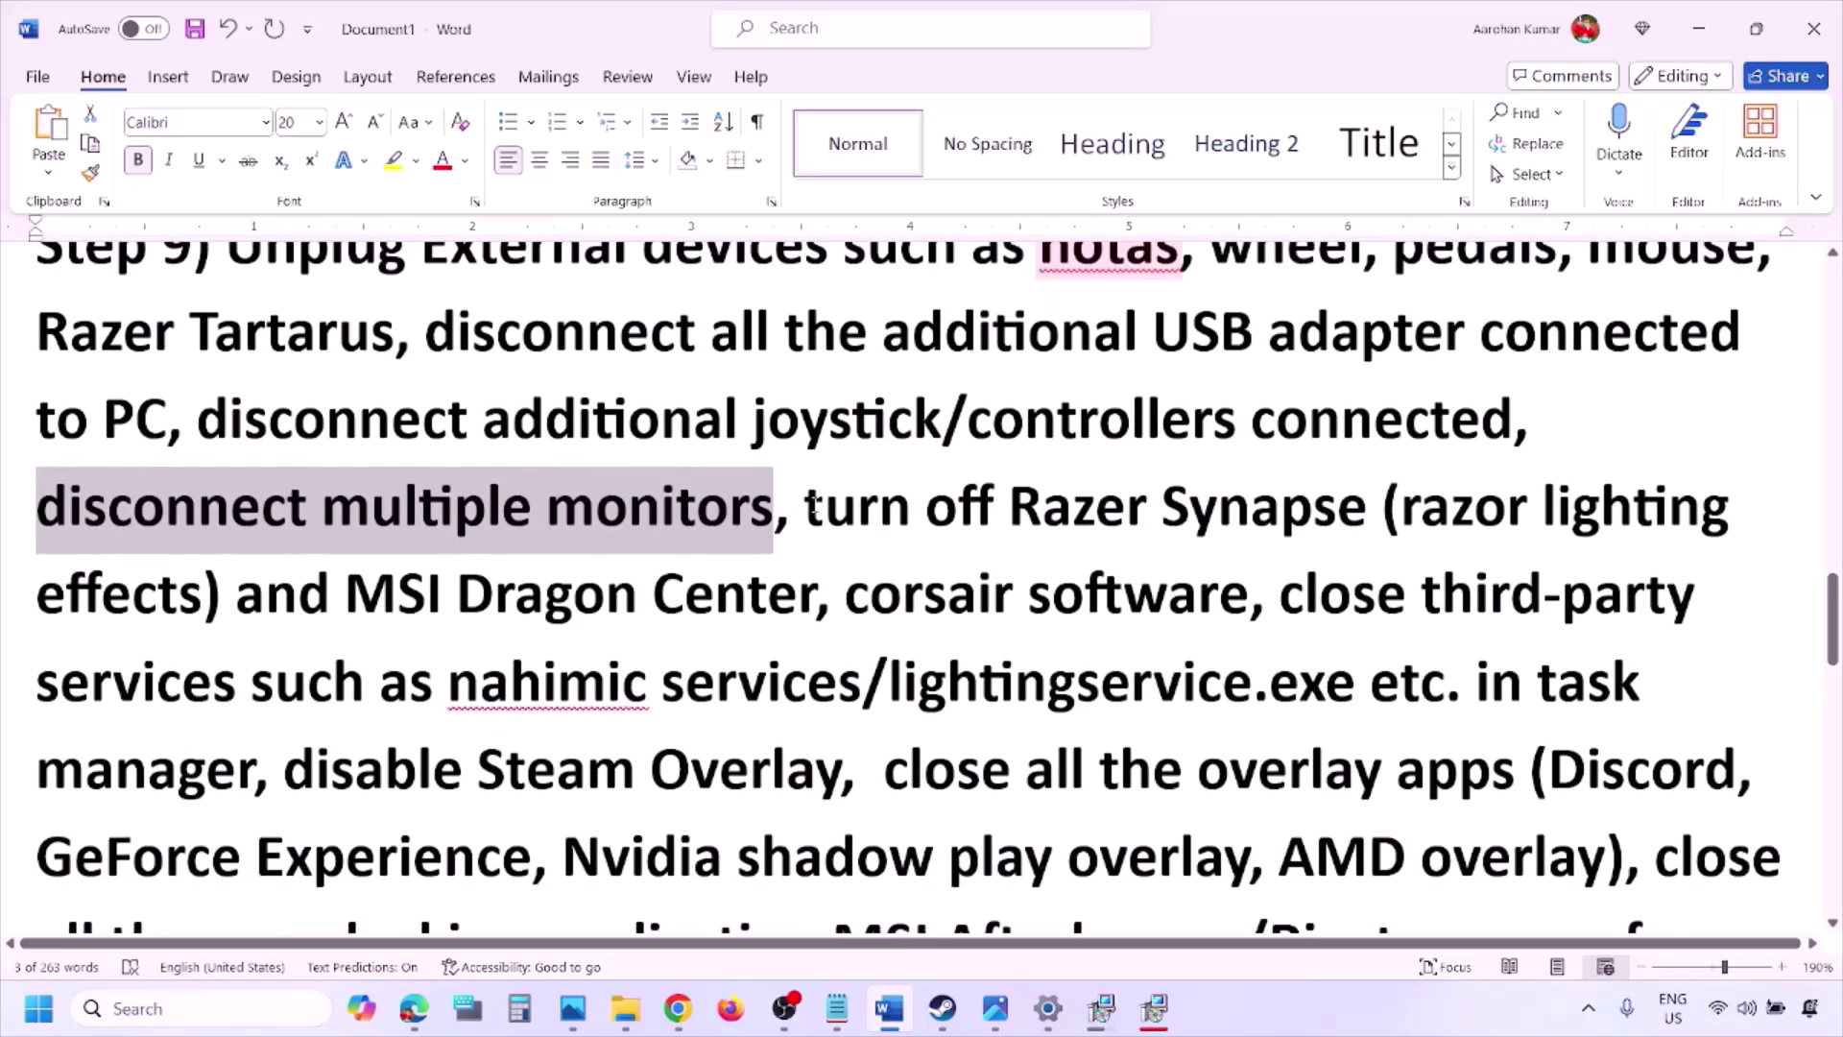
drag(814, 506, 261, 773)
scroll(371, 649, down, 2)
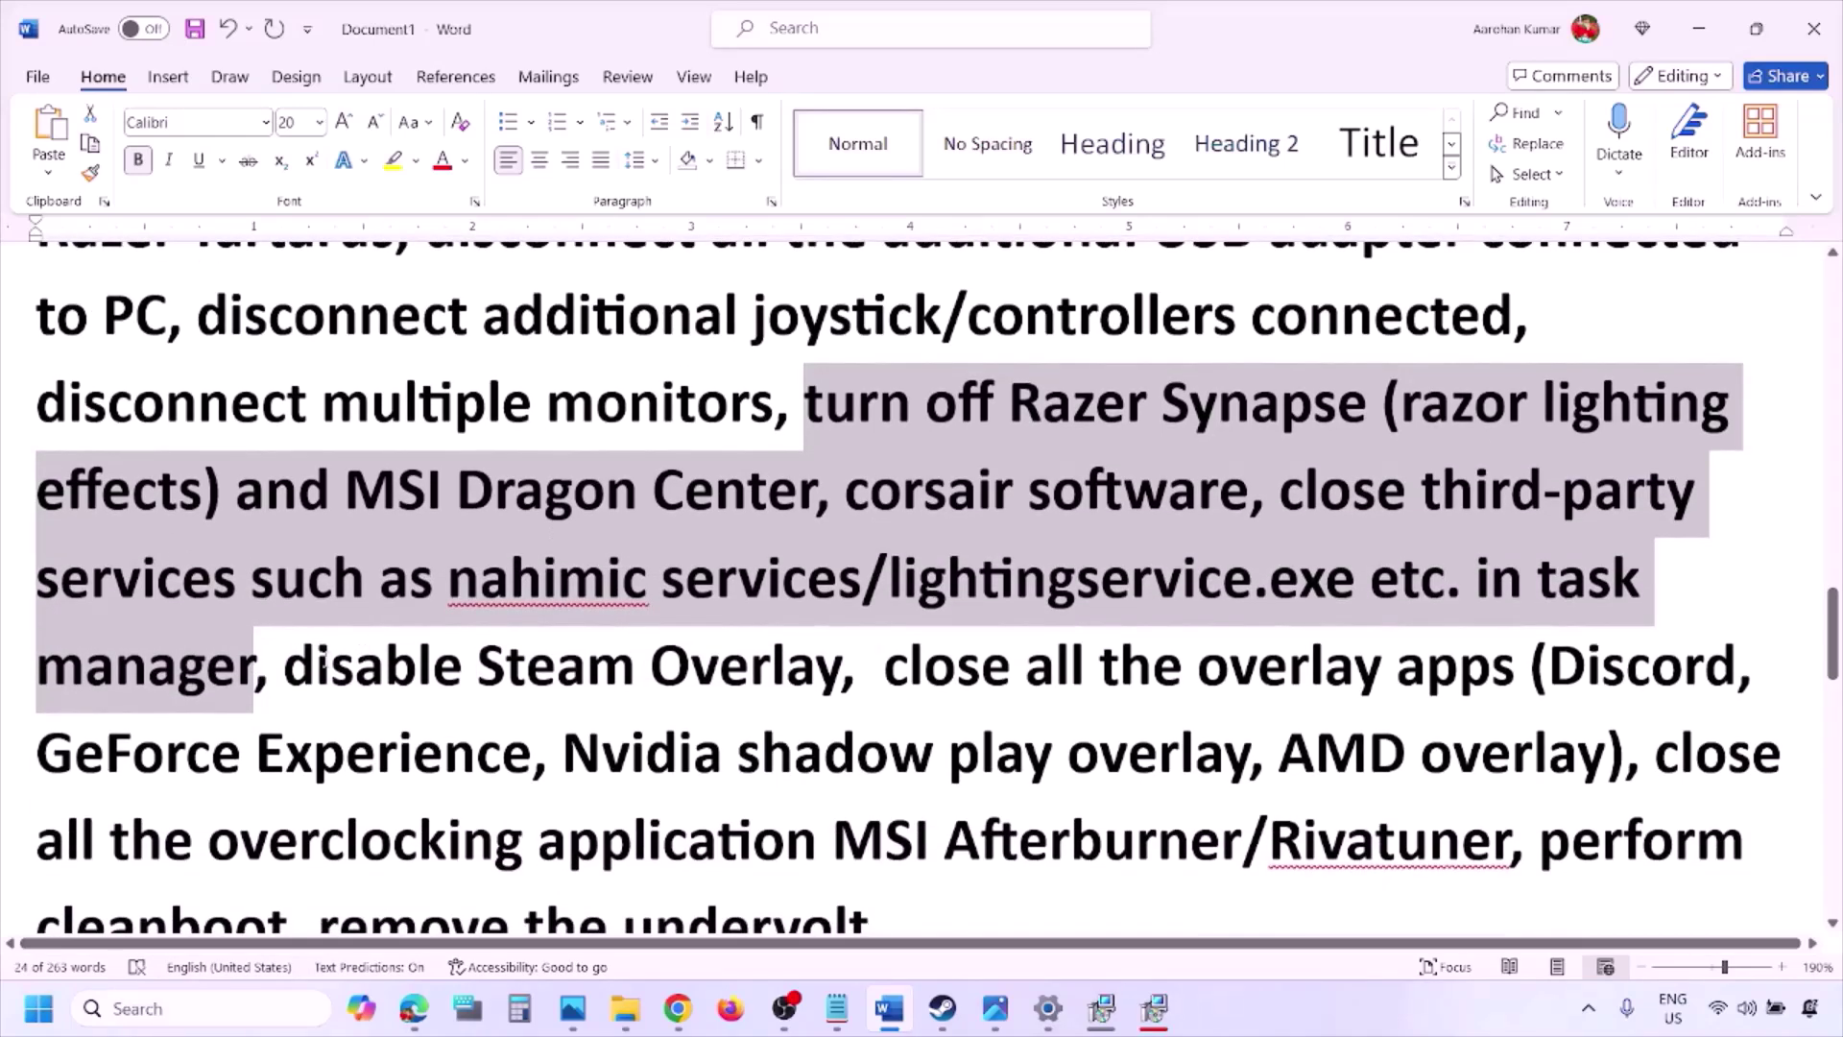
drag(326, 659, 841, 663)
- View the Steam library screenshot 0.png around the game's Properties option and go on to the next image
click(1275, 1020)
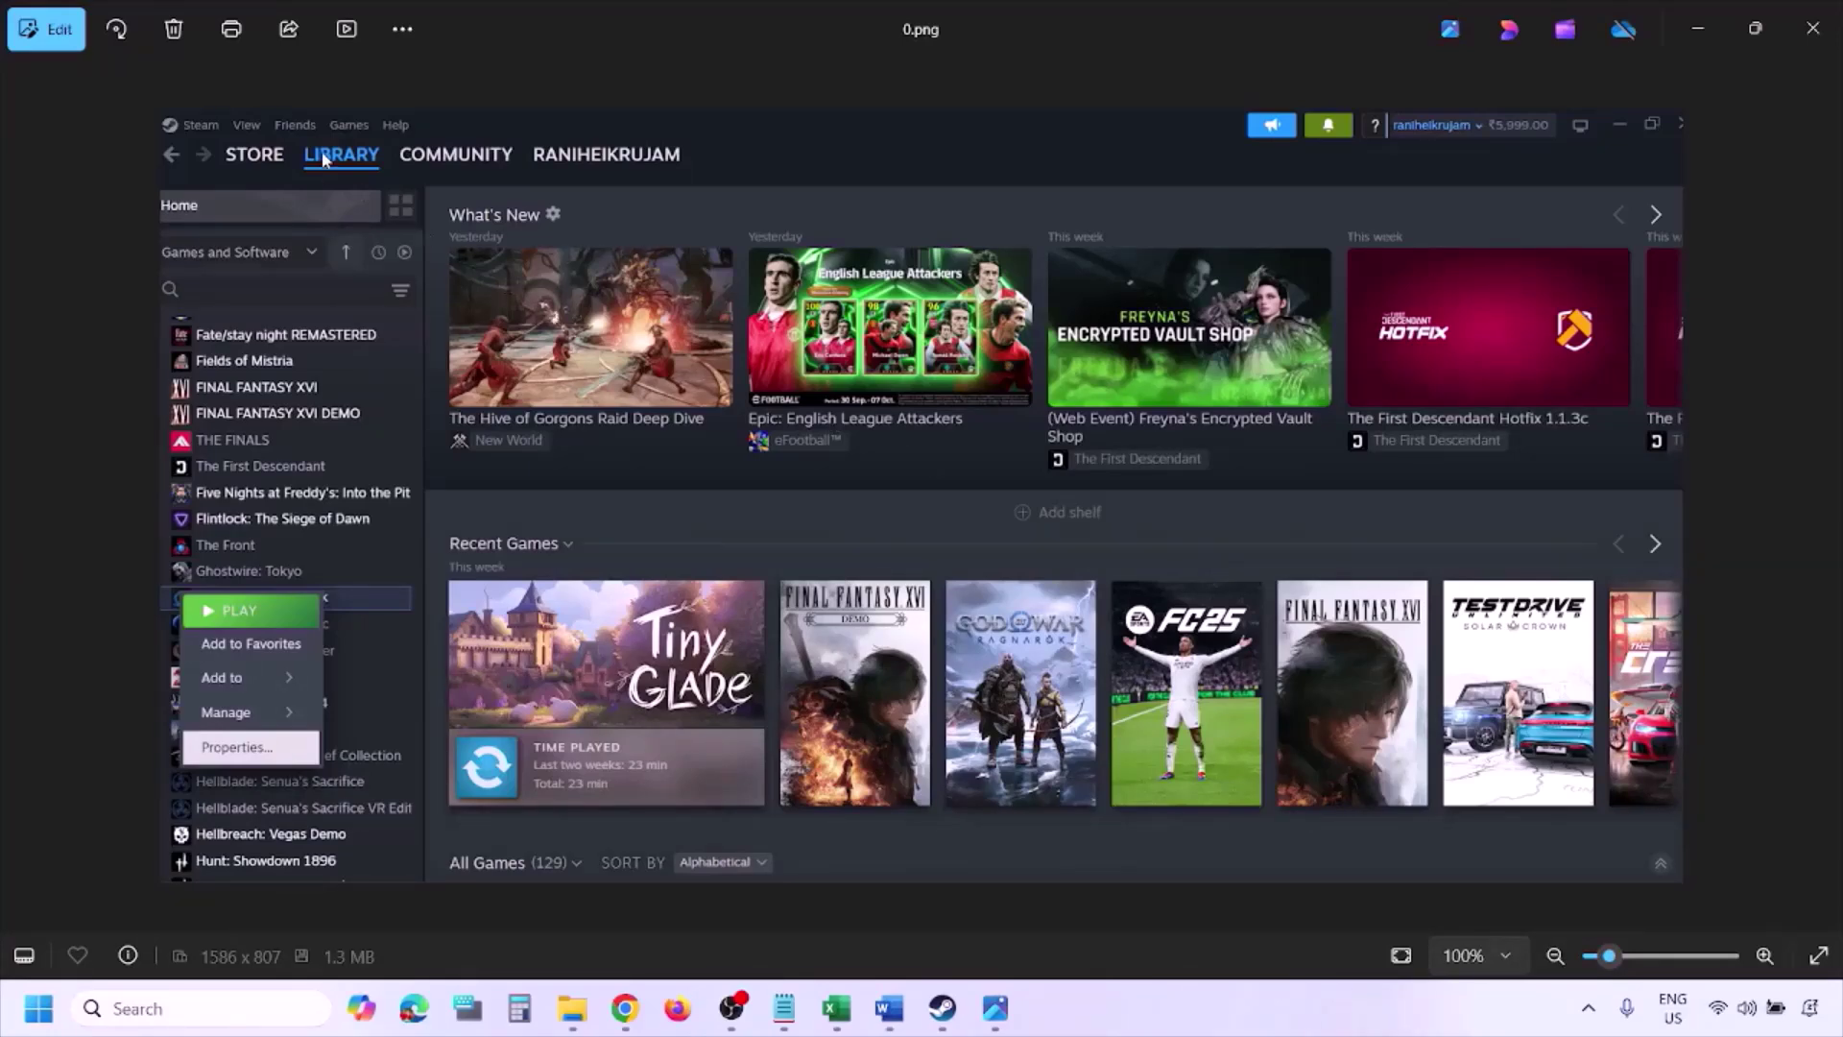
key(ctrl+plus)
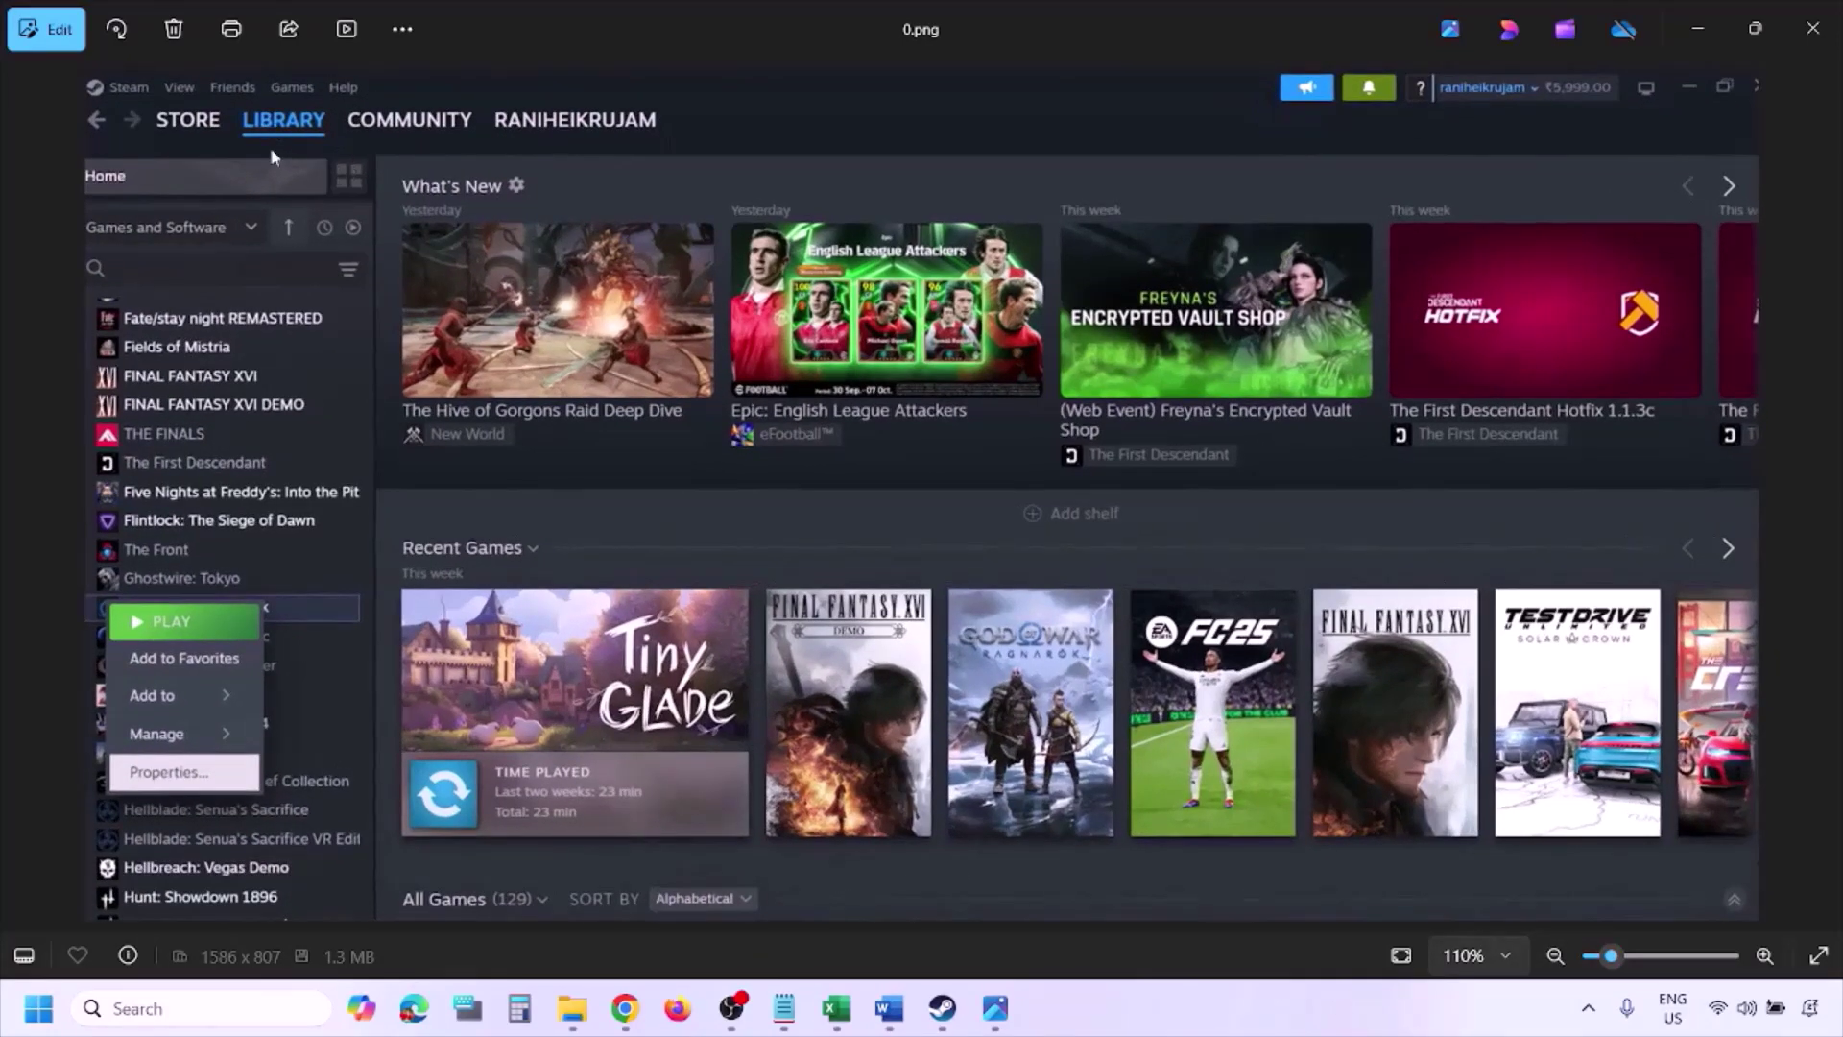
key(ctrl+minus)
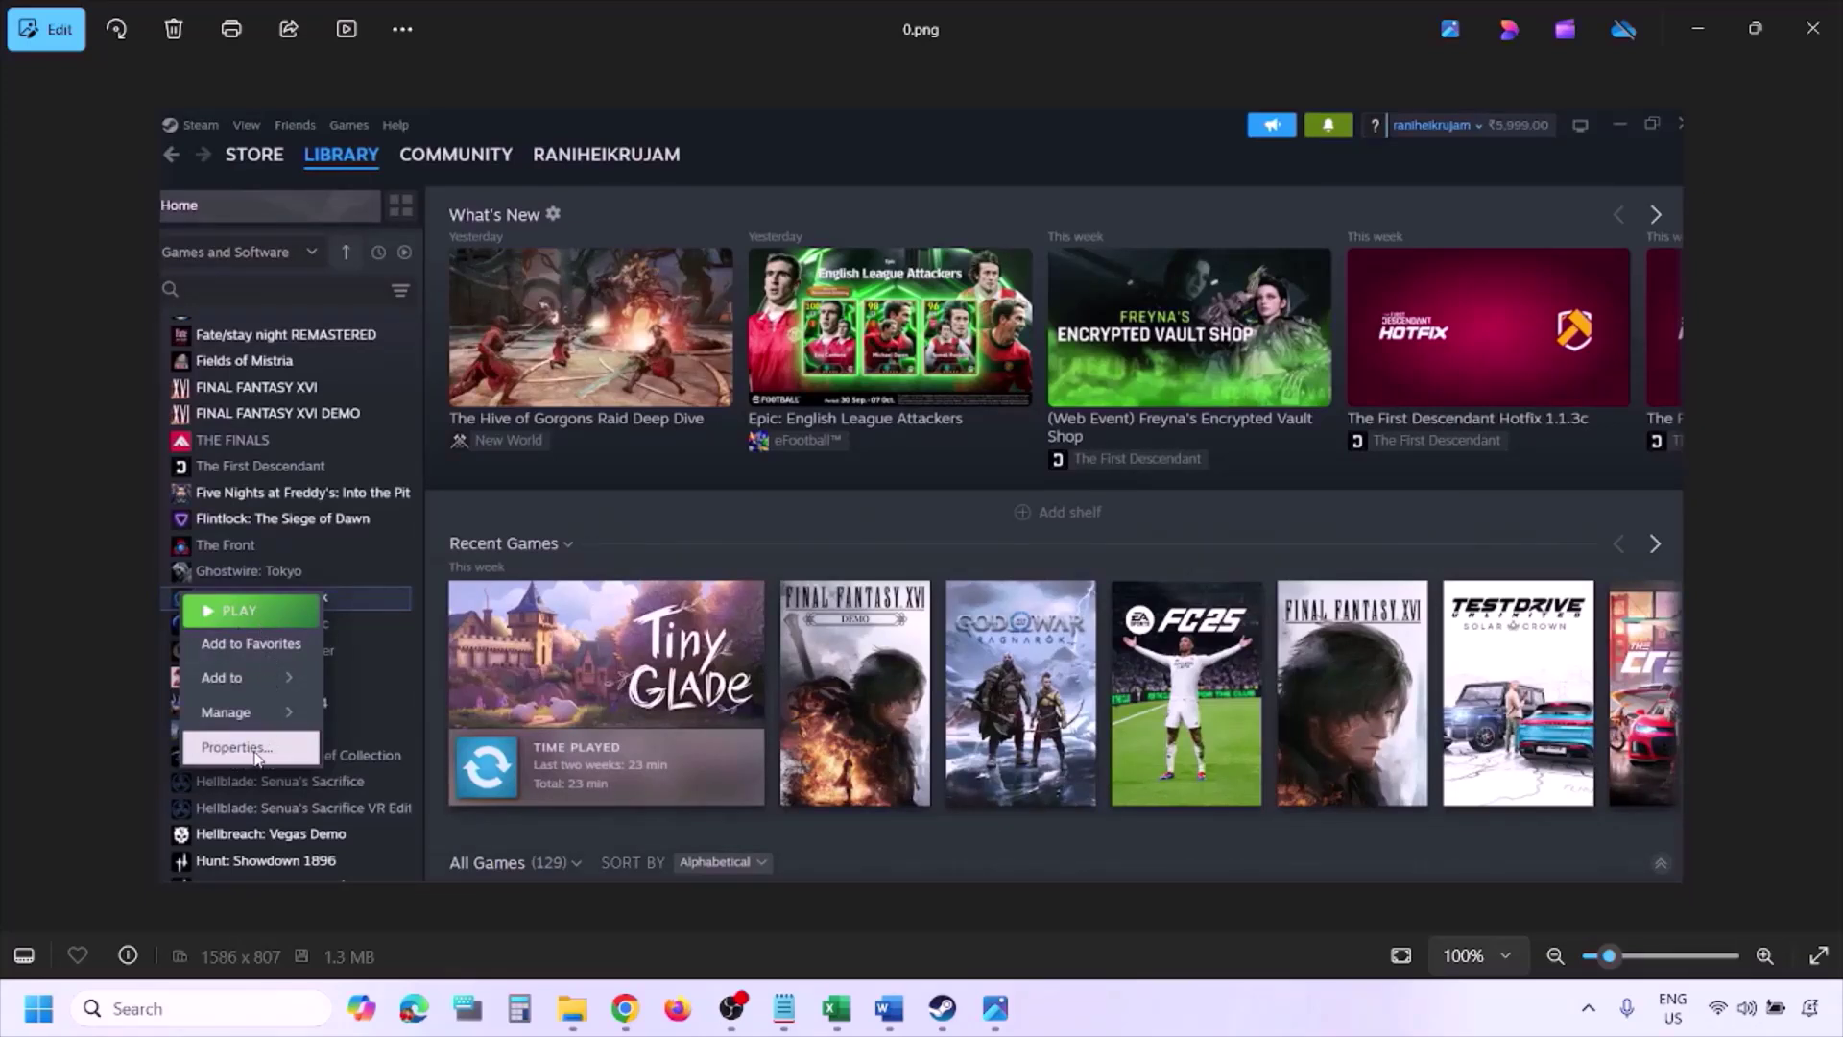
key(Right)
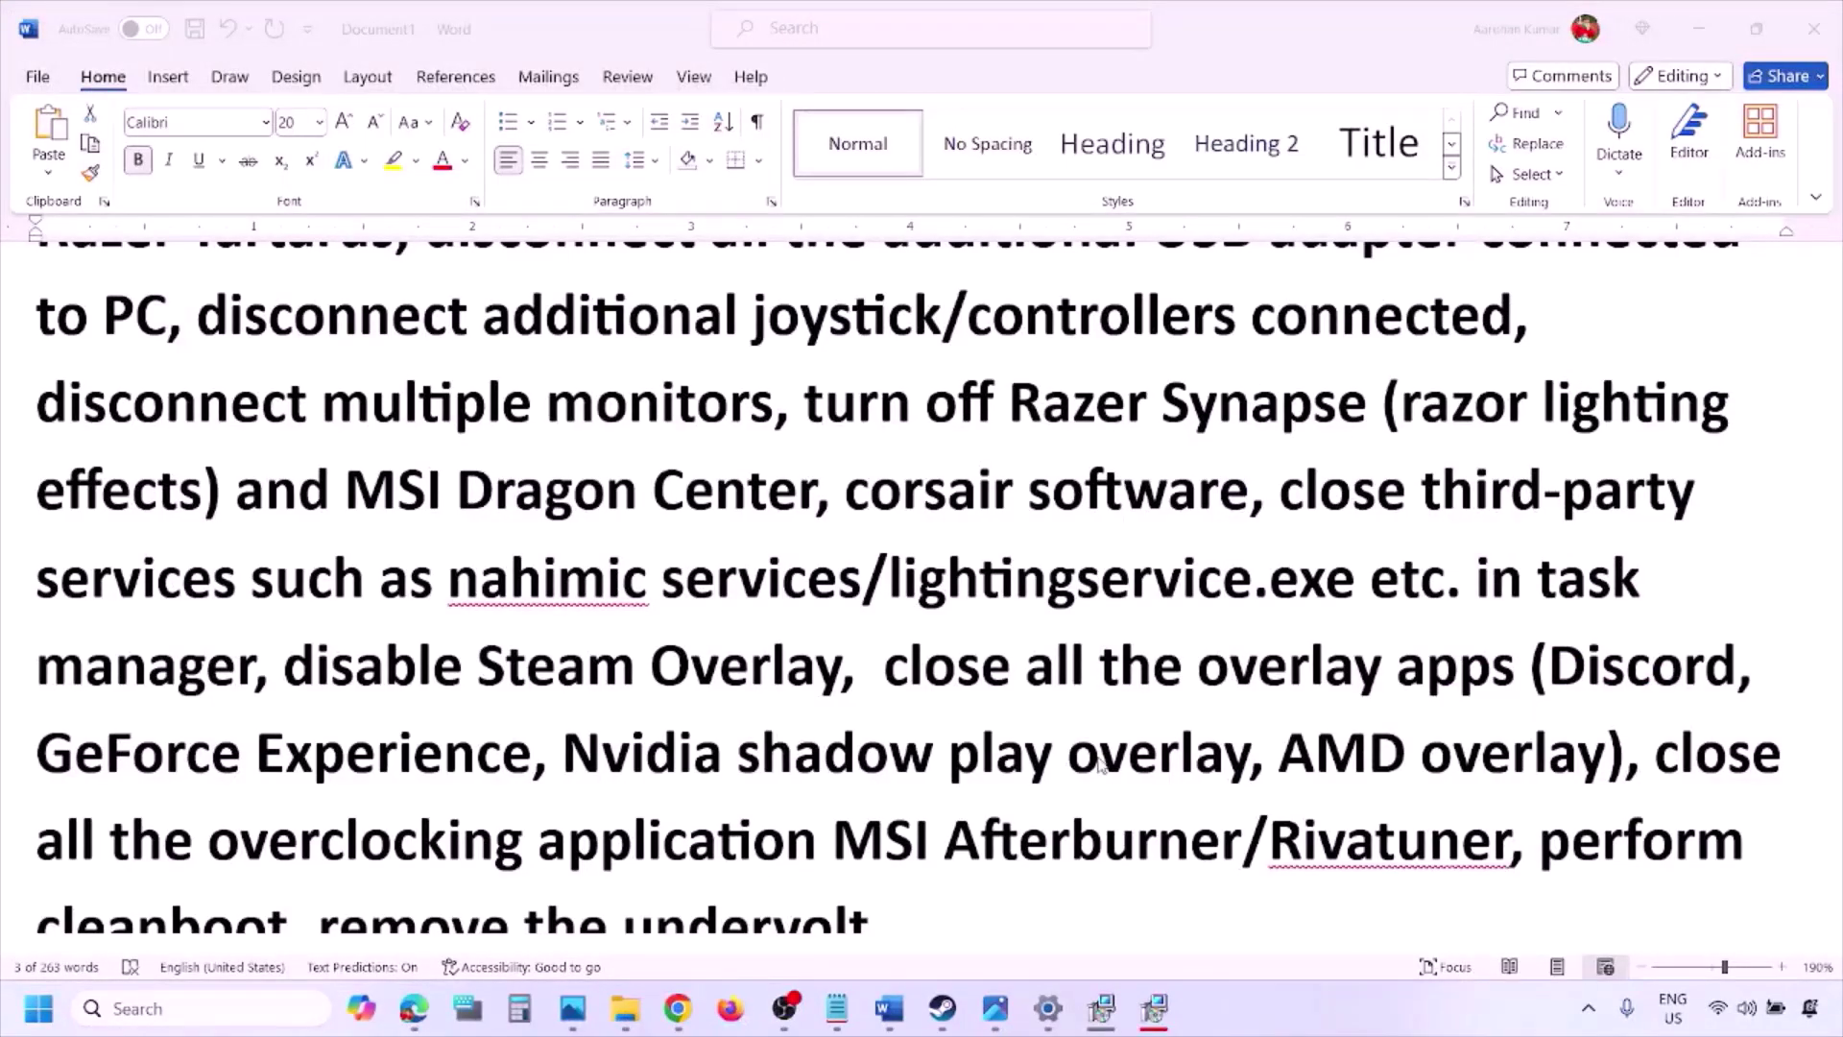
- Turn off the in-game overlay in Discord's Game Overlay settings
scroll(1101, 765, down, 2)
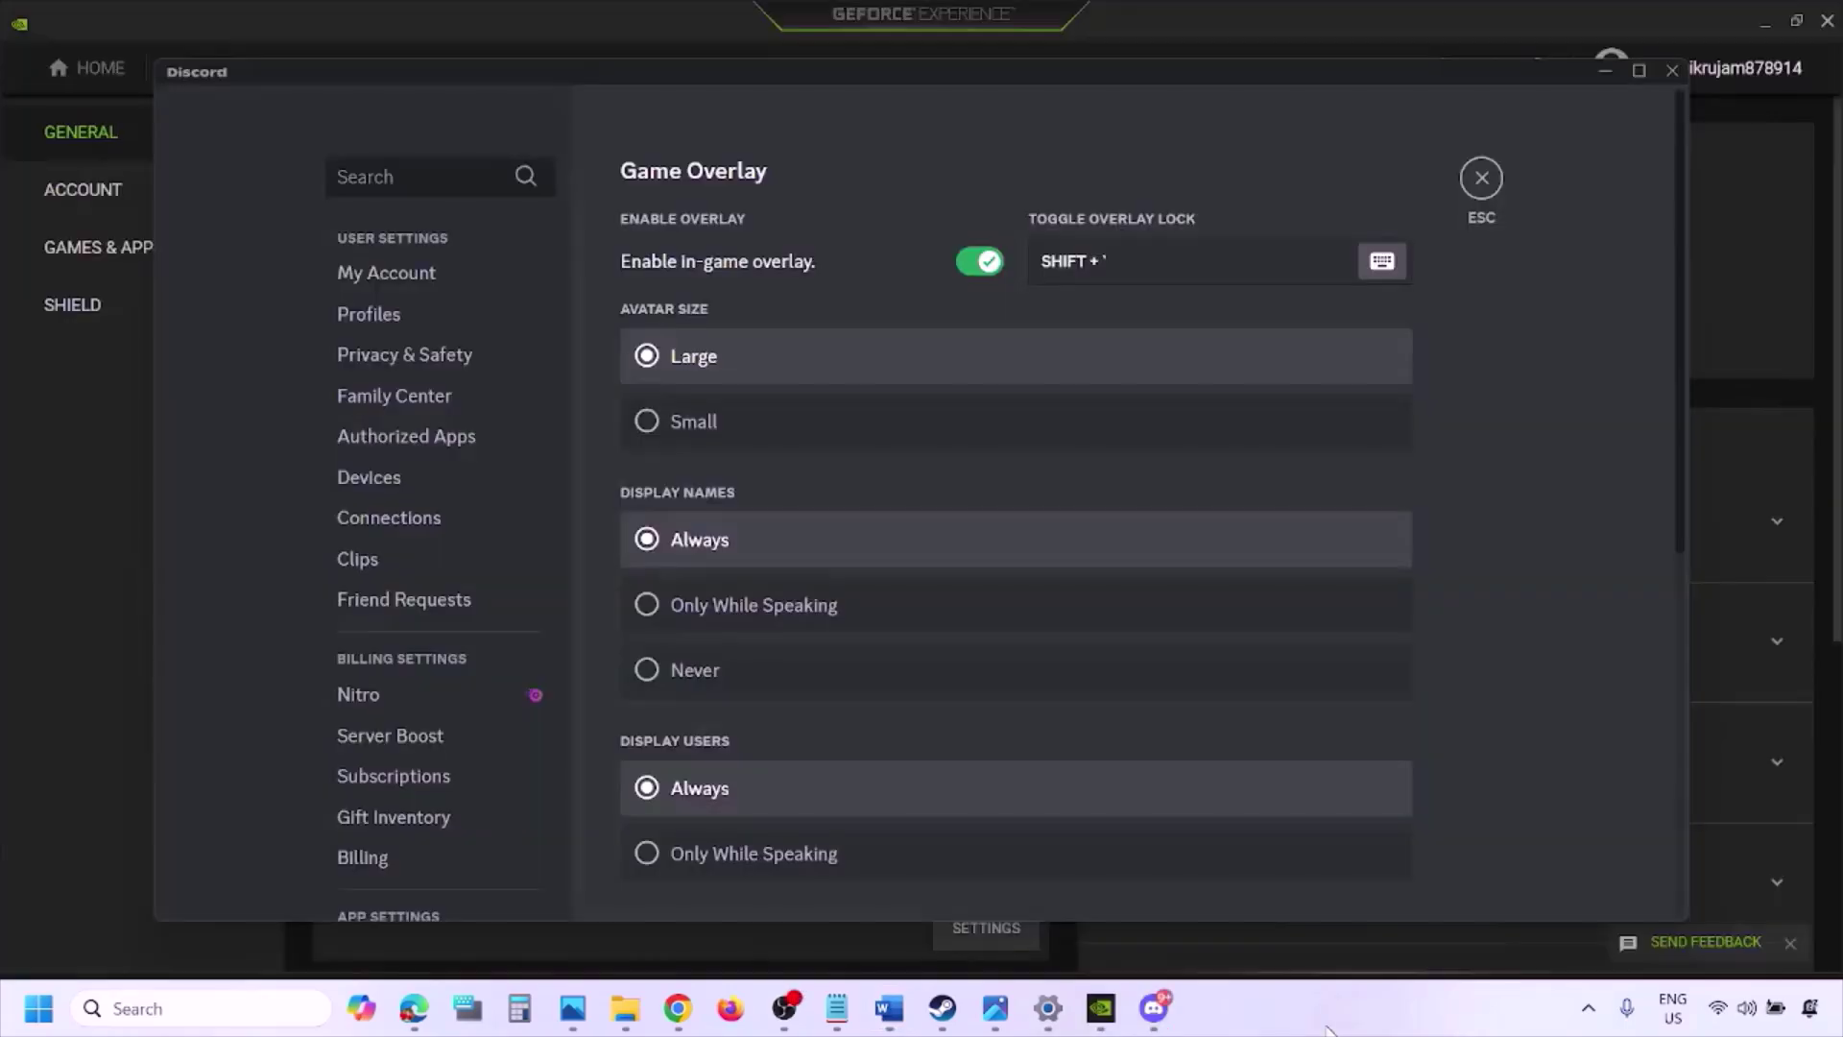
scroll(456, 518, down, 10)
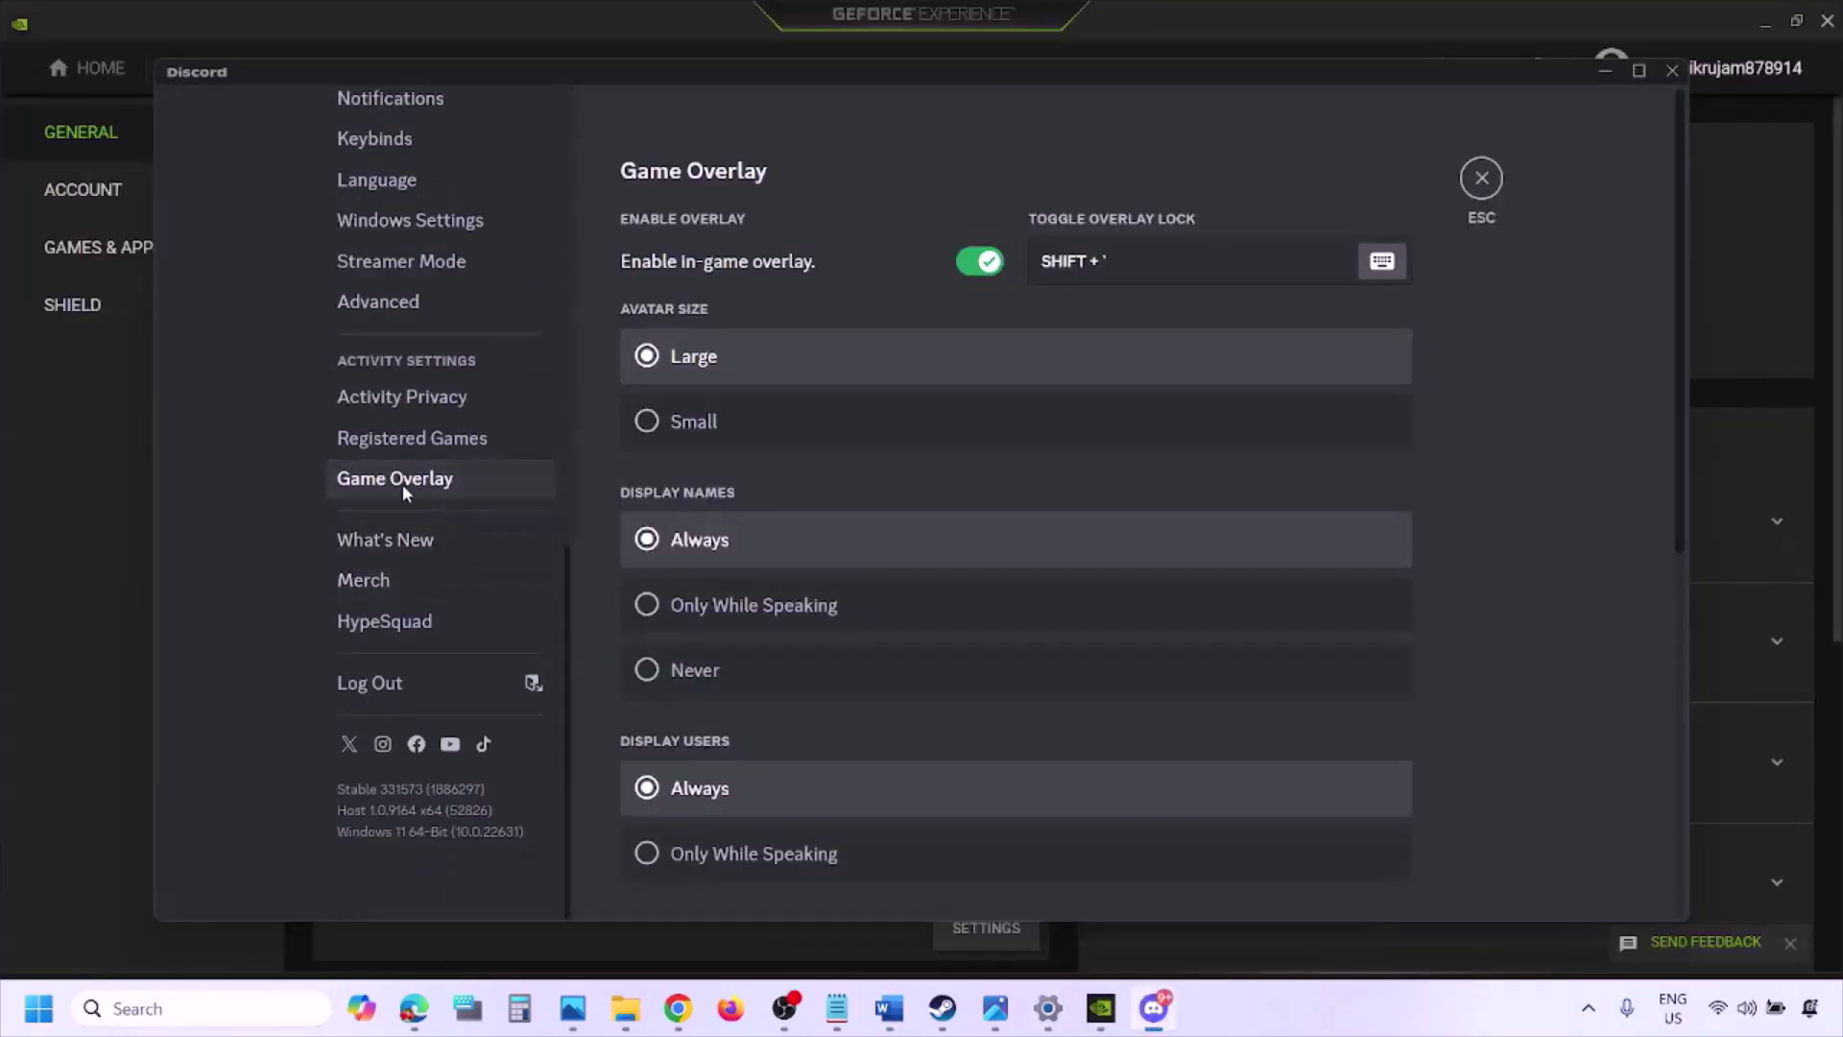
click(428, 485)
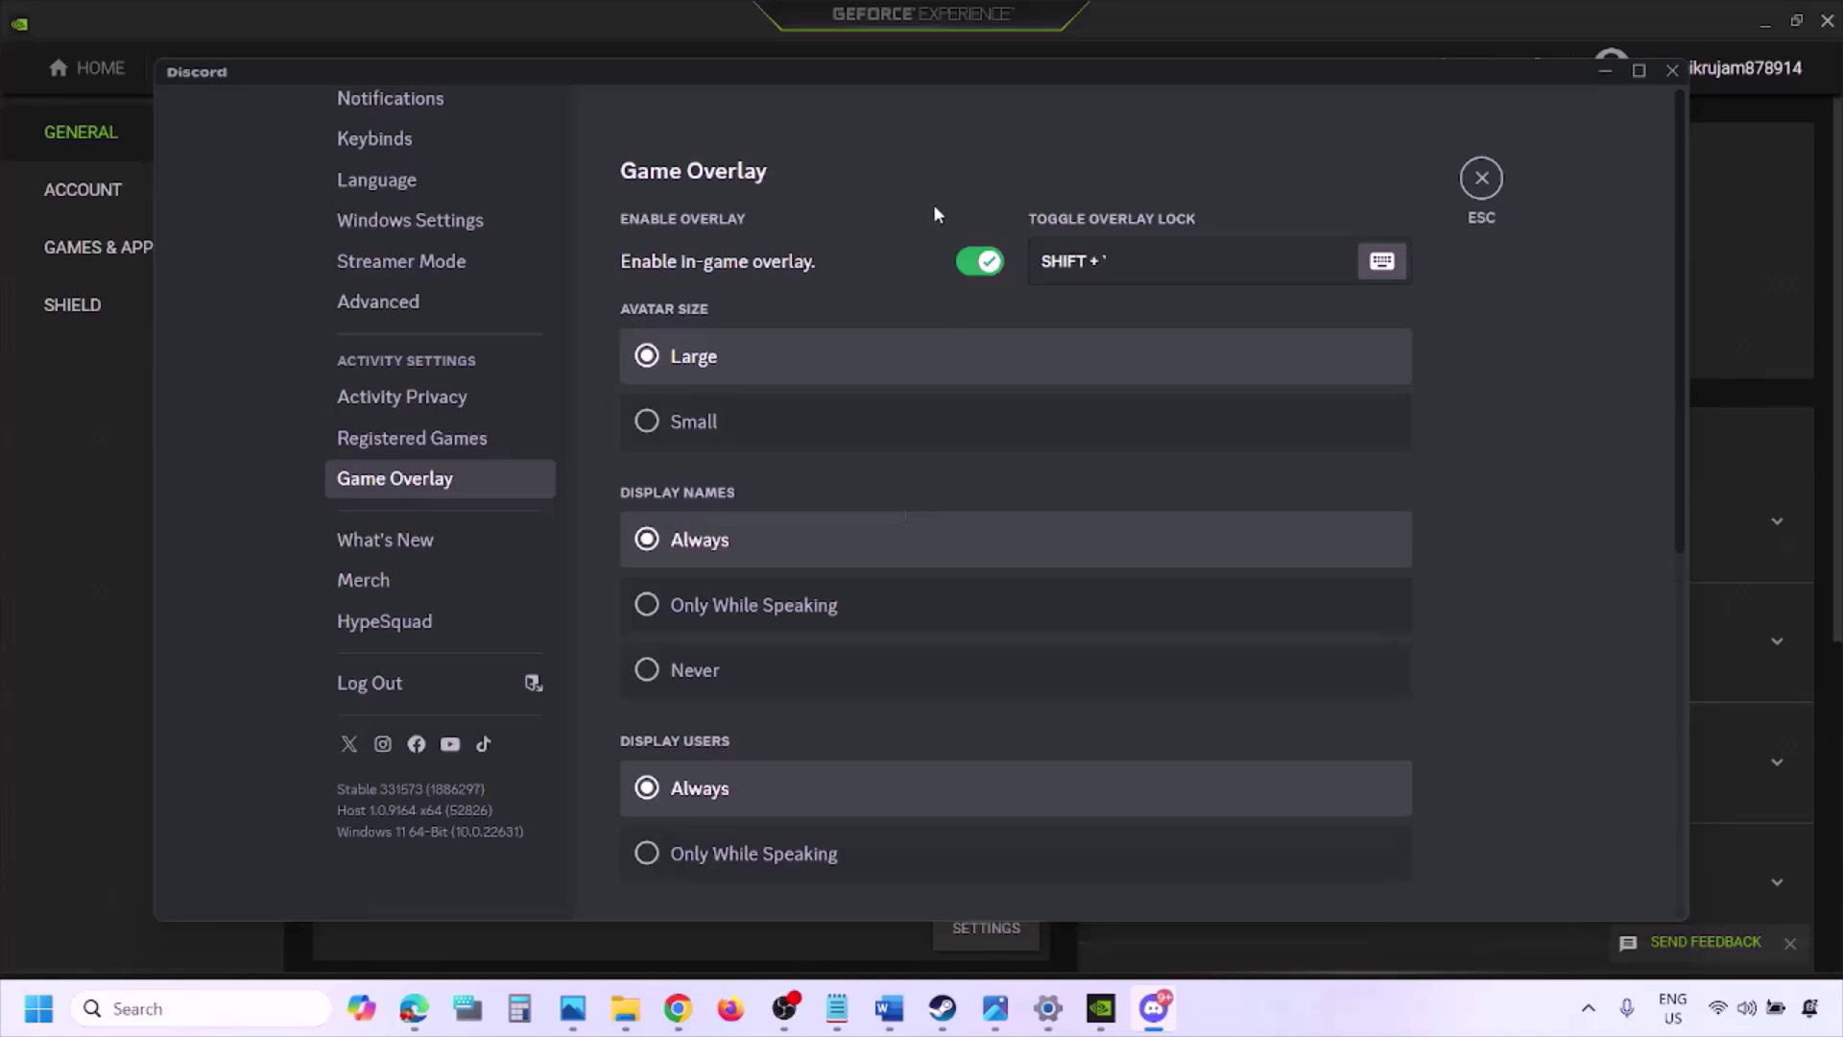
click(977, 262)
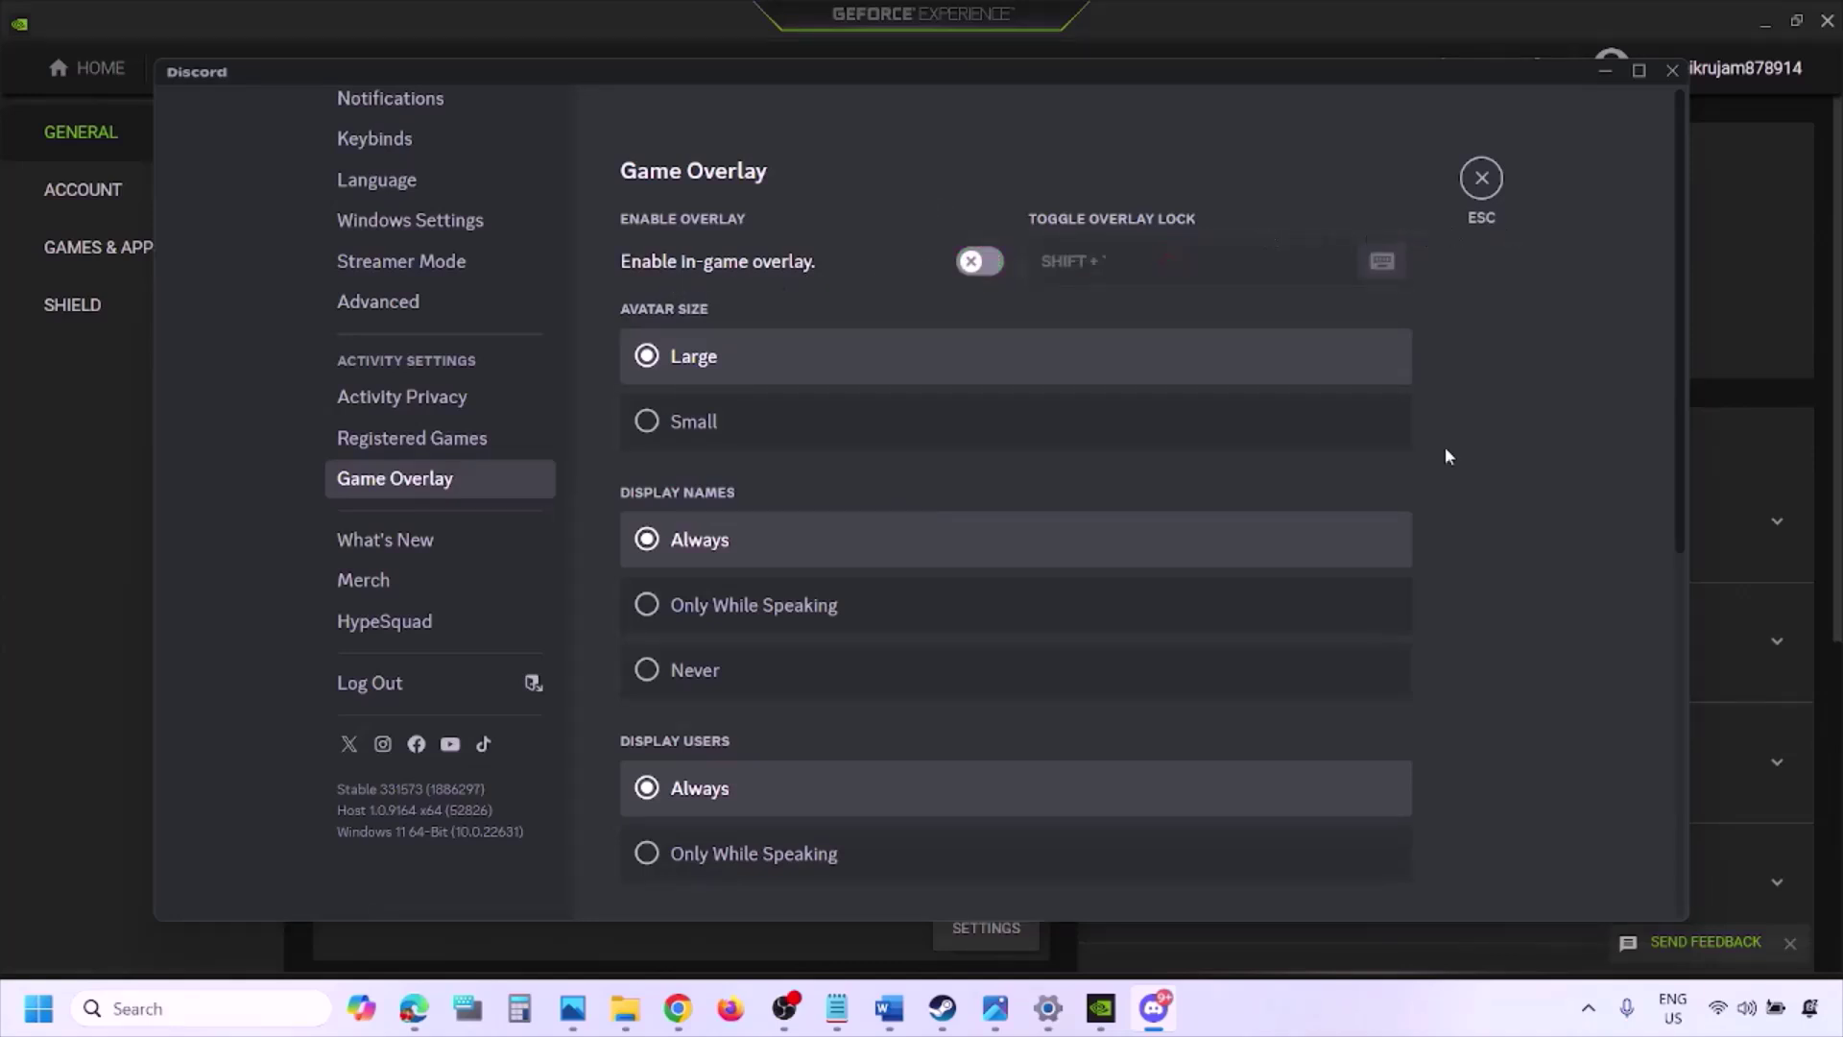
- Switch to GeForce Experience, turn off In-Game Overlay in the general settings, and return to the Step 9 notes in Word
click(1106, 1011)
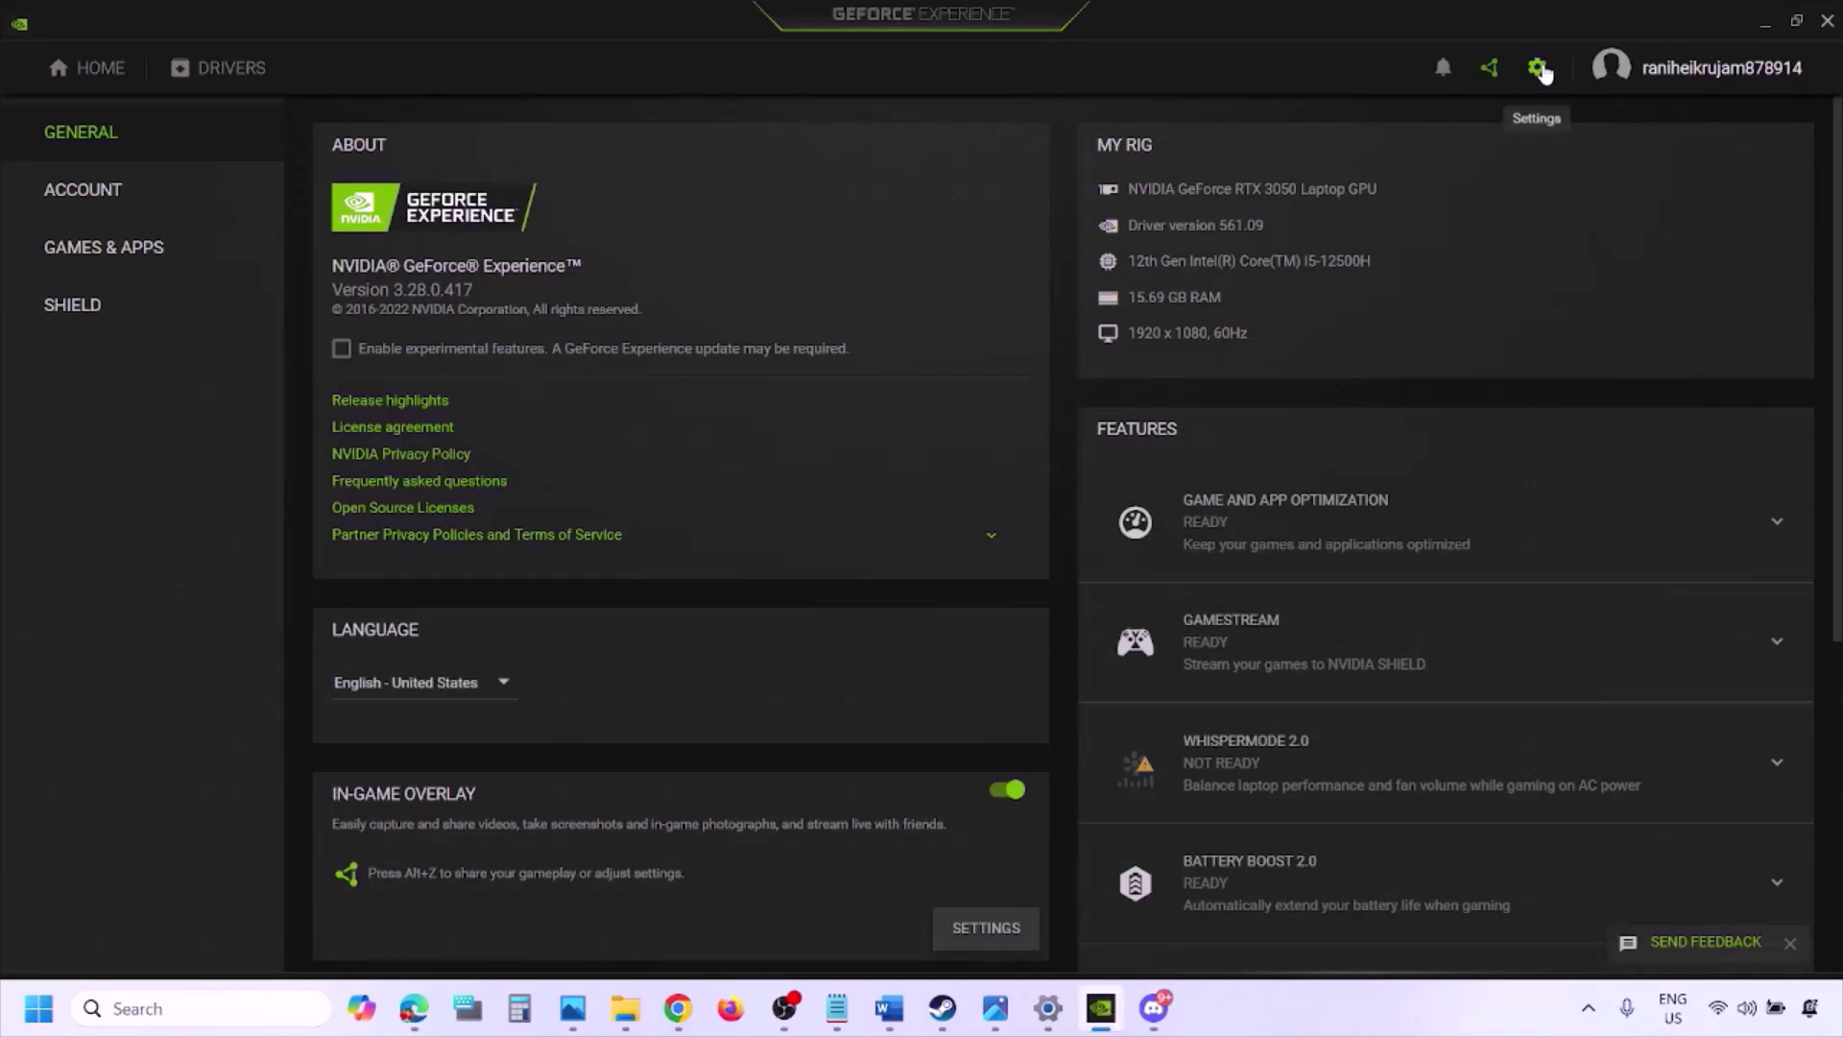
click(1004, 789)
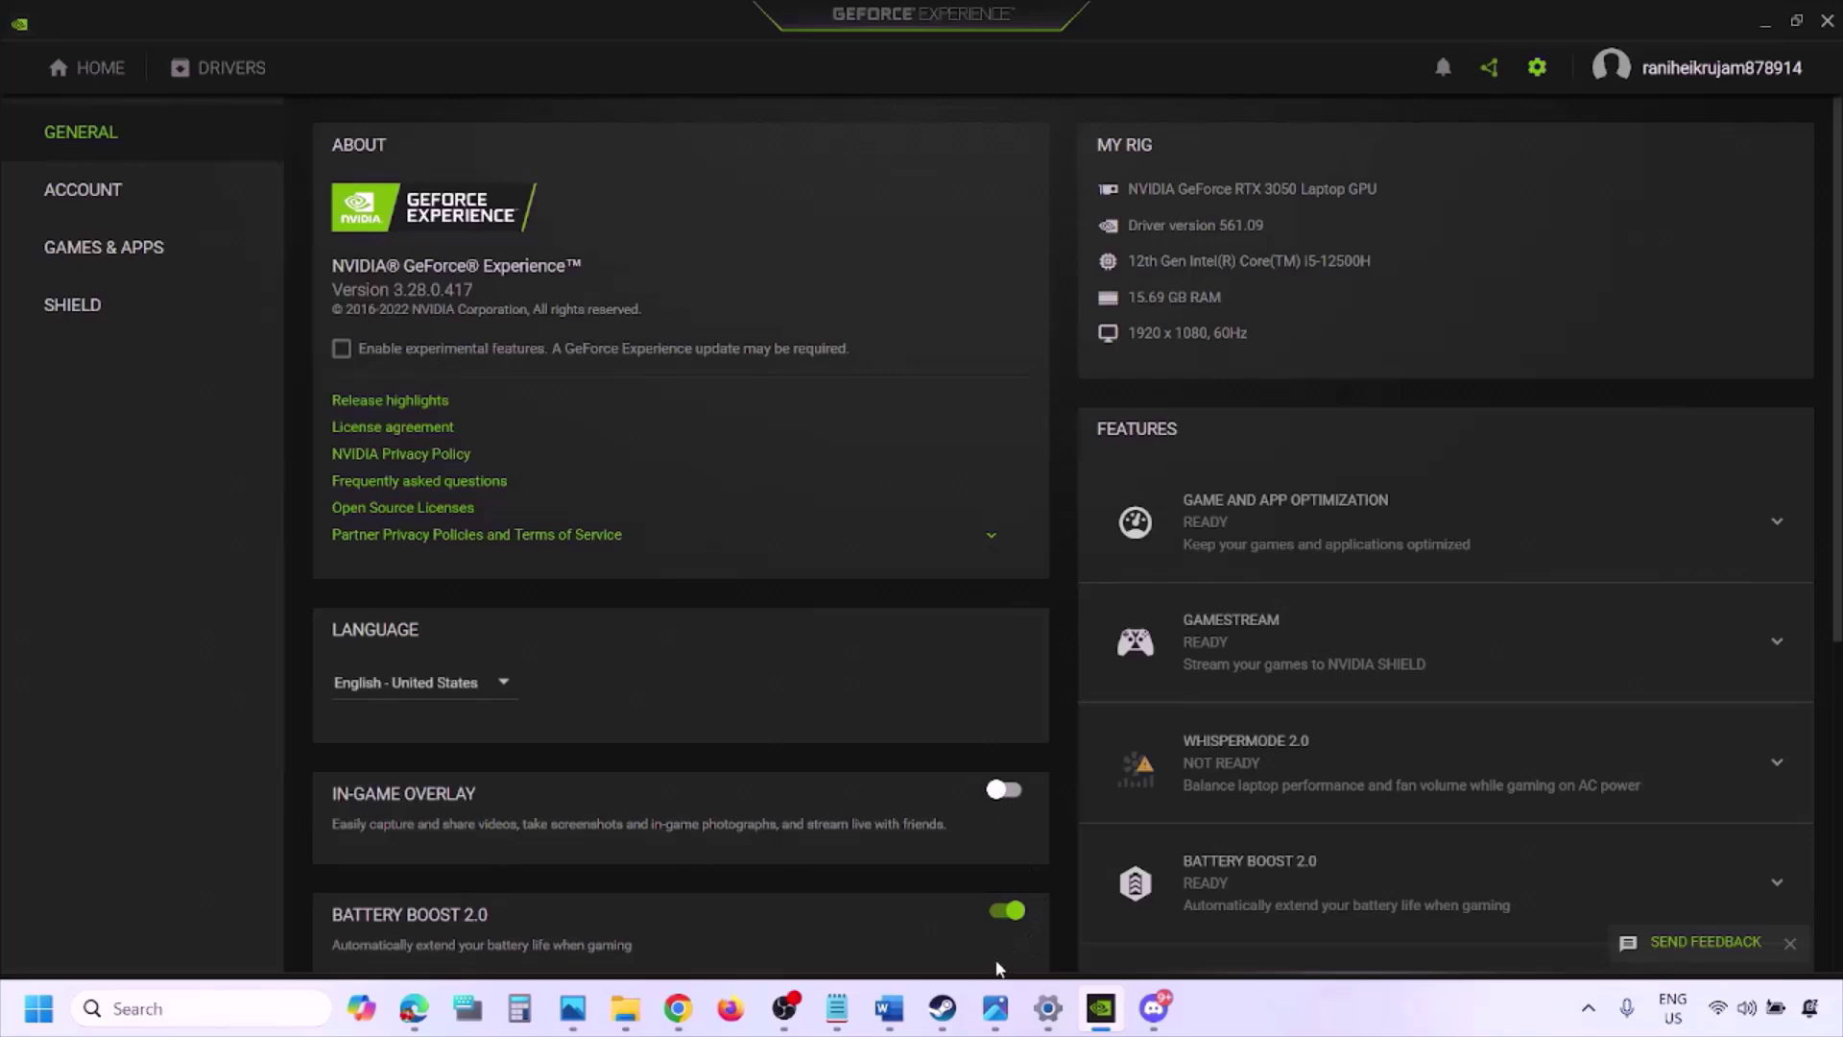
click(889, 1008)
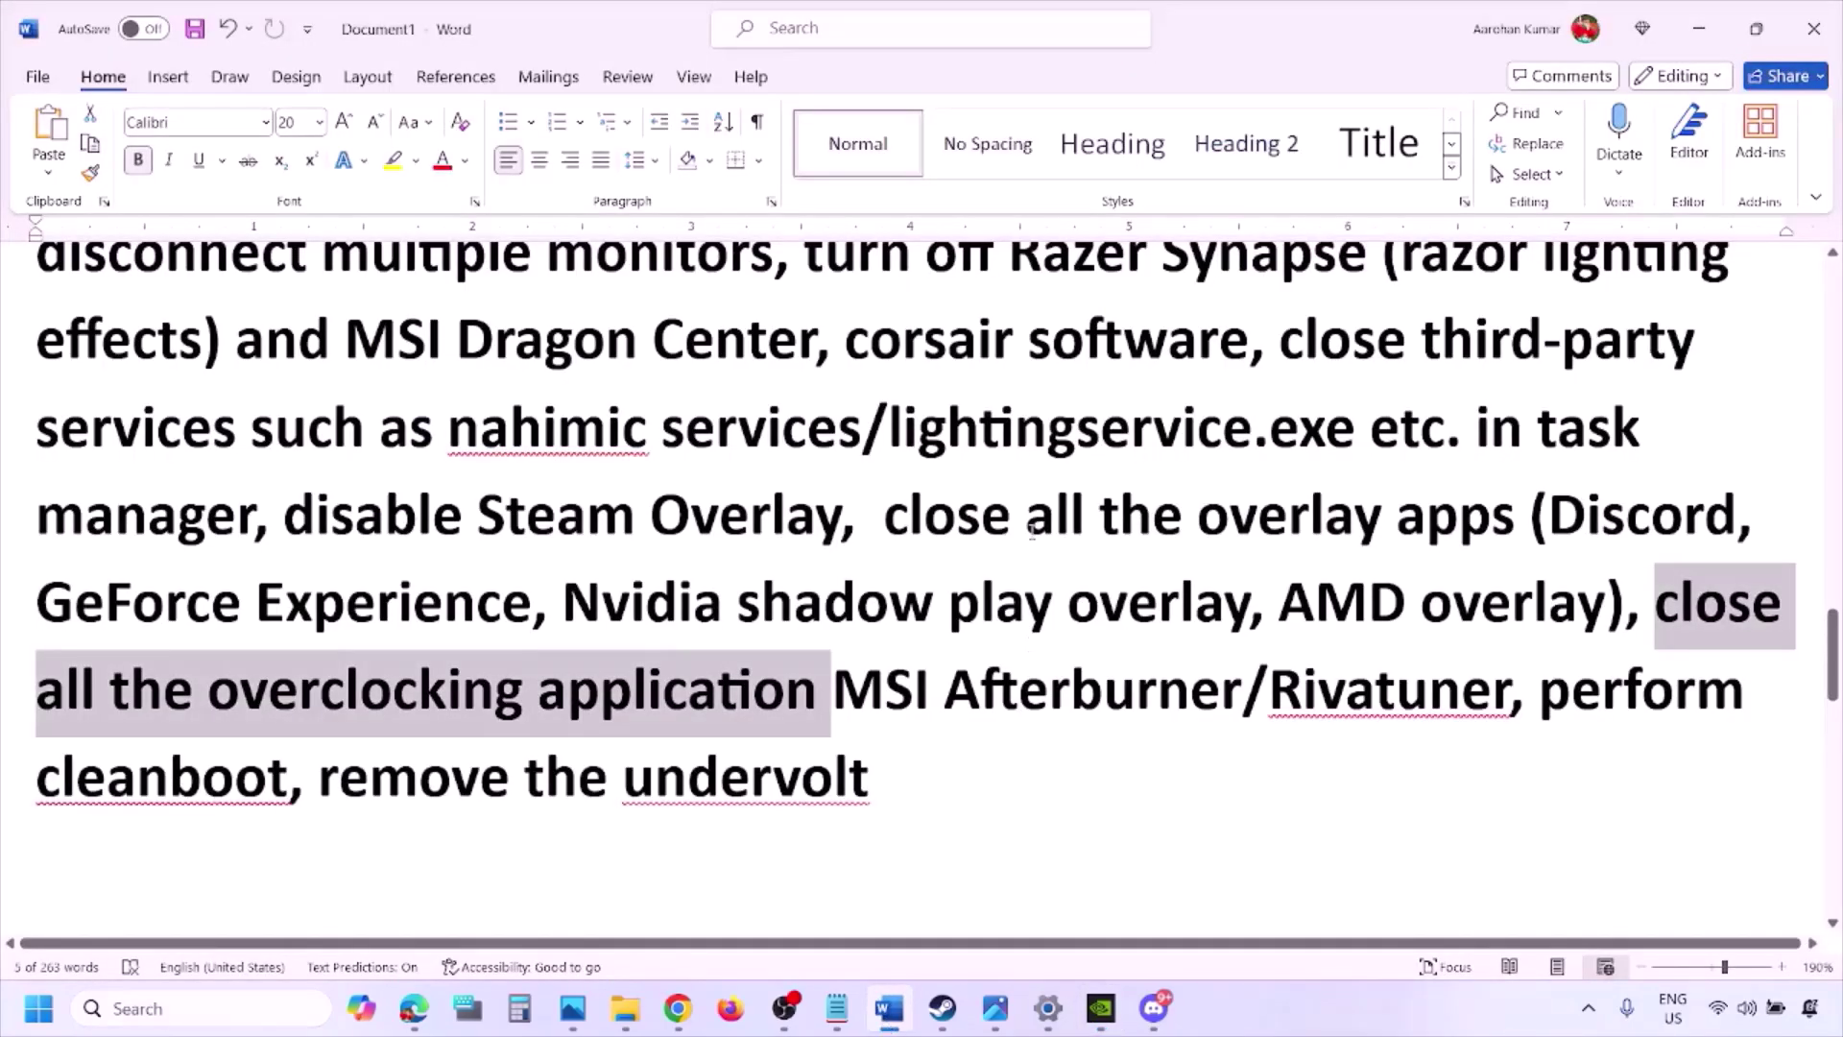
scroll(1323, 354, up, 2)
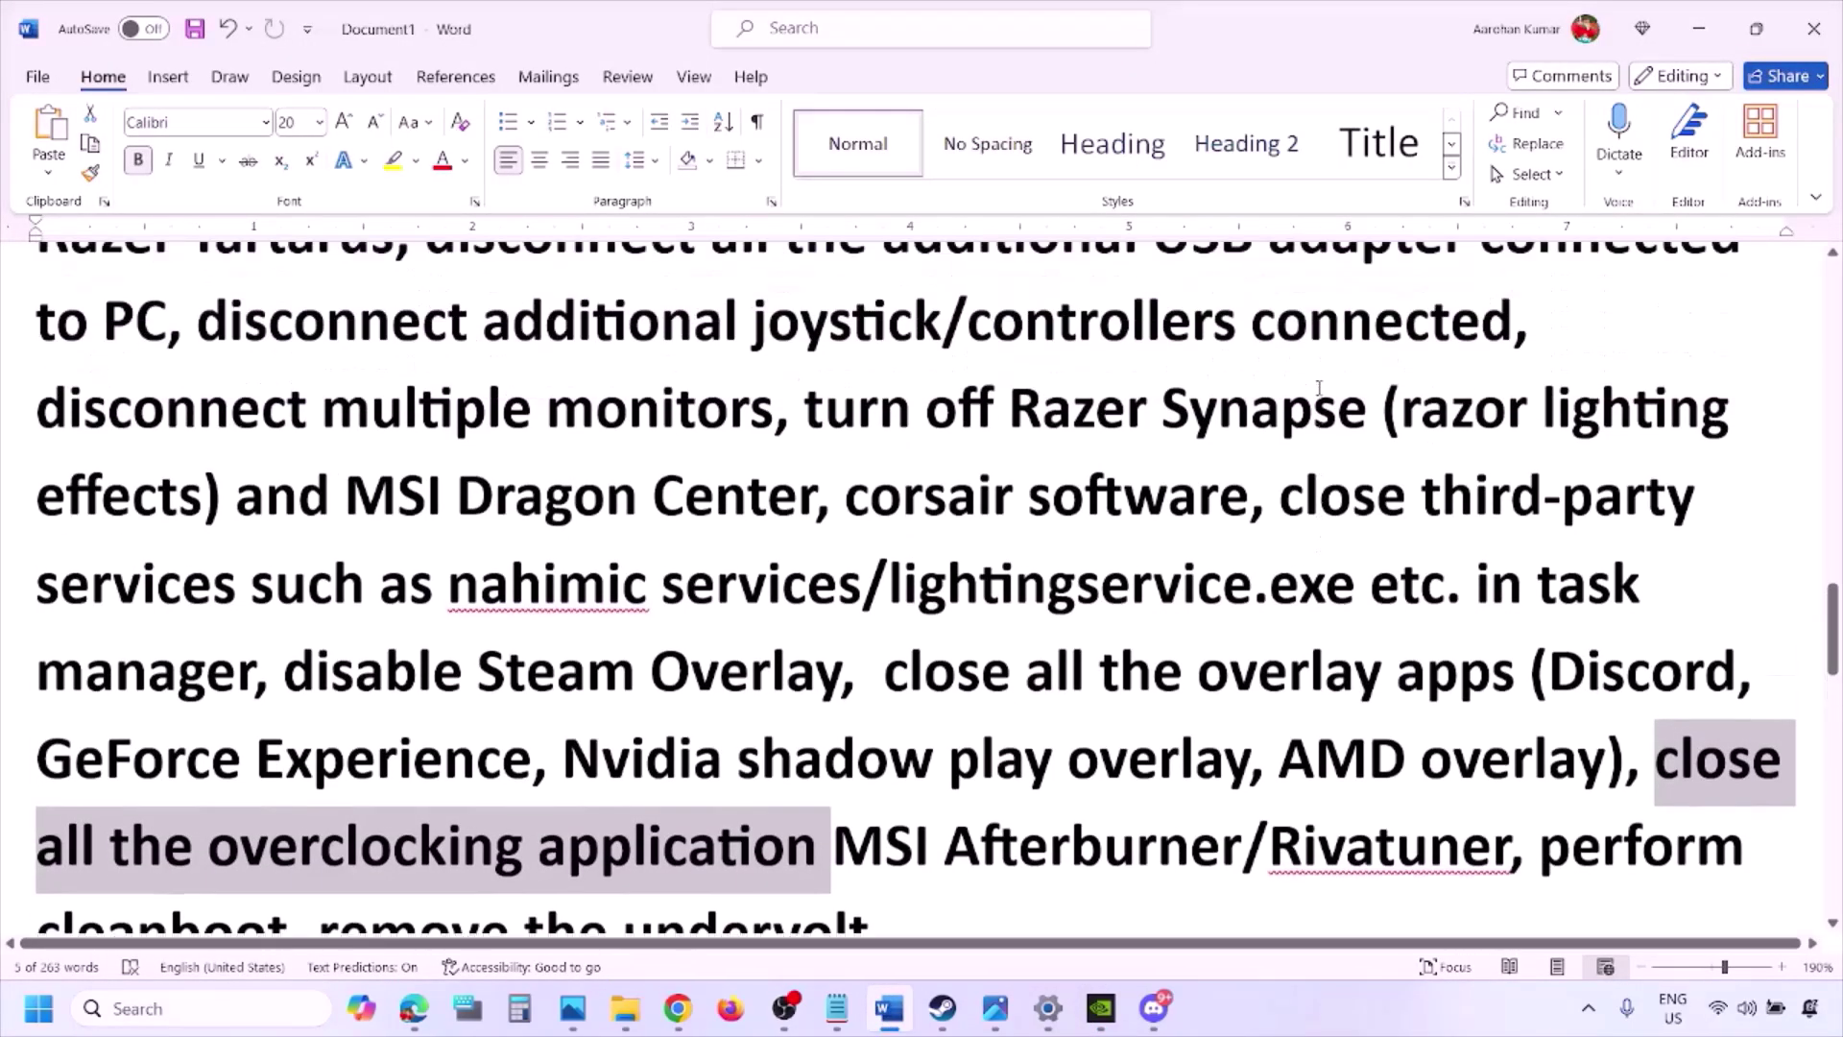
- Highlight the Step 9 text "close all the overlay apps" in the notes
scroll(916, 560, down, 1)
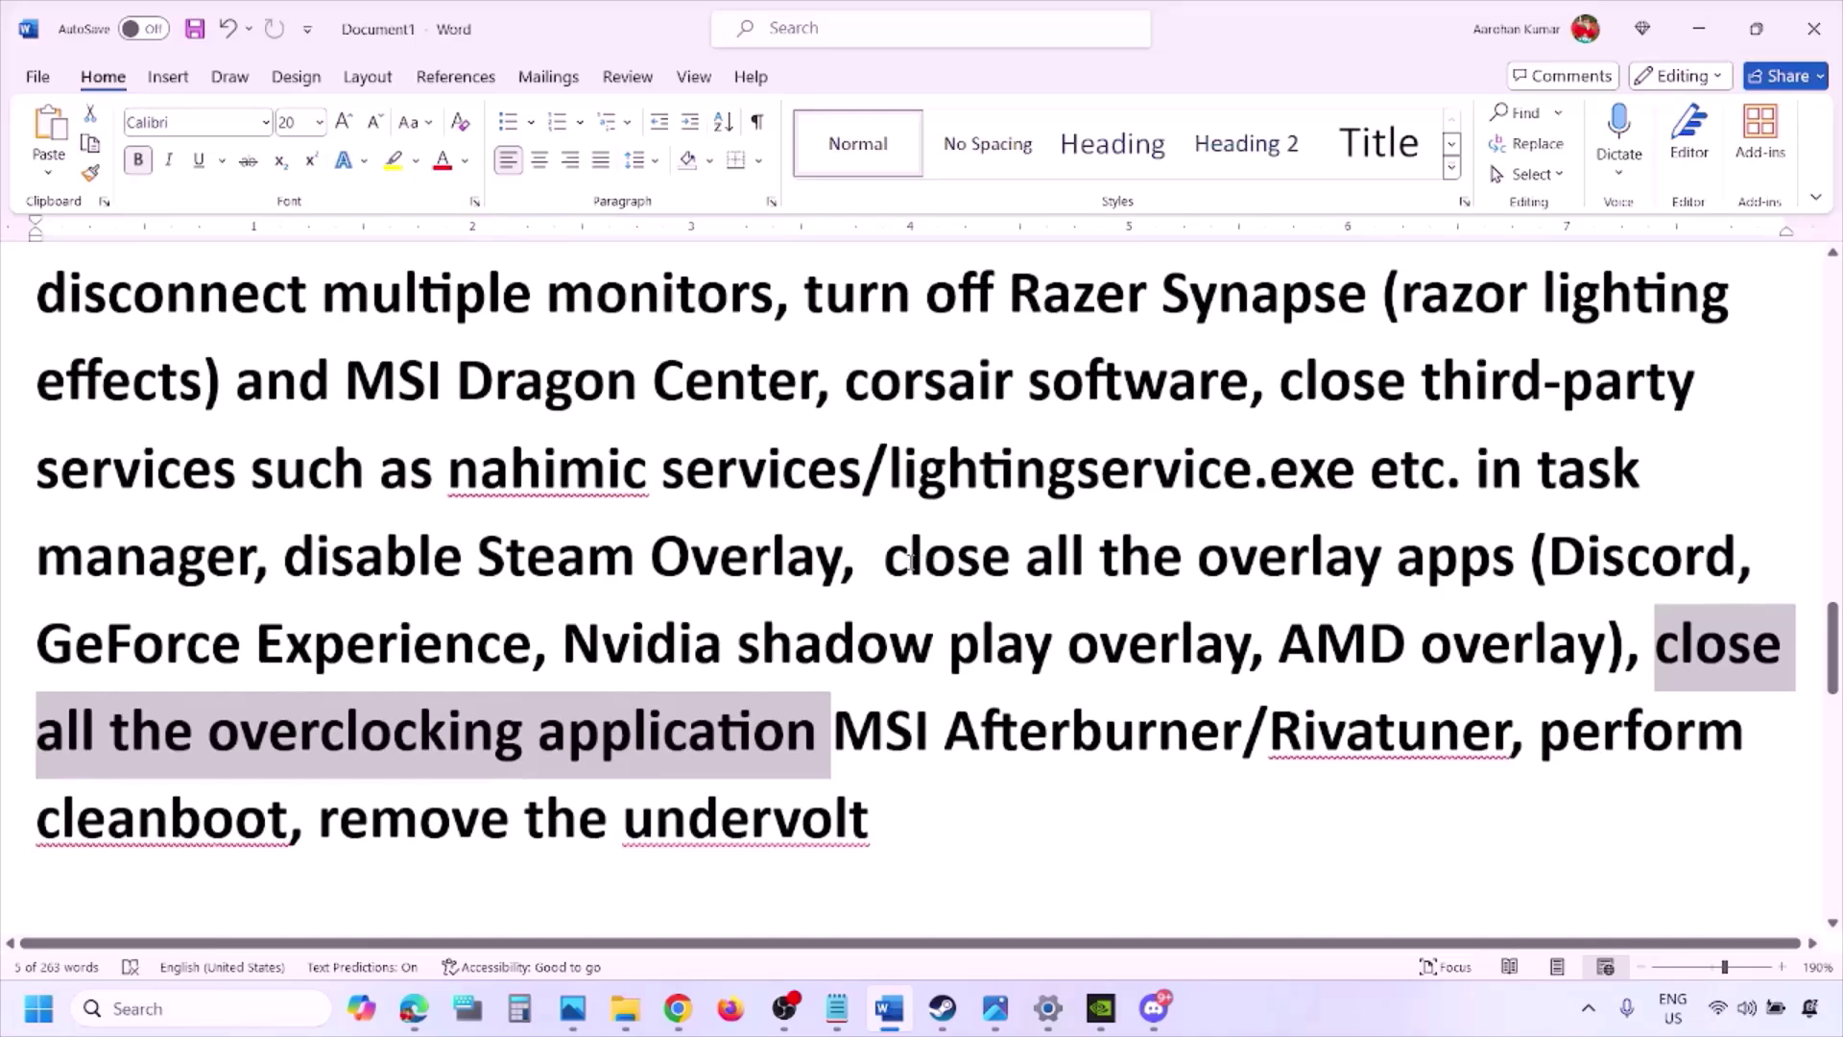
drag(910, 562, 1438, 575)
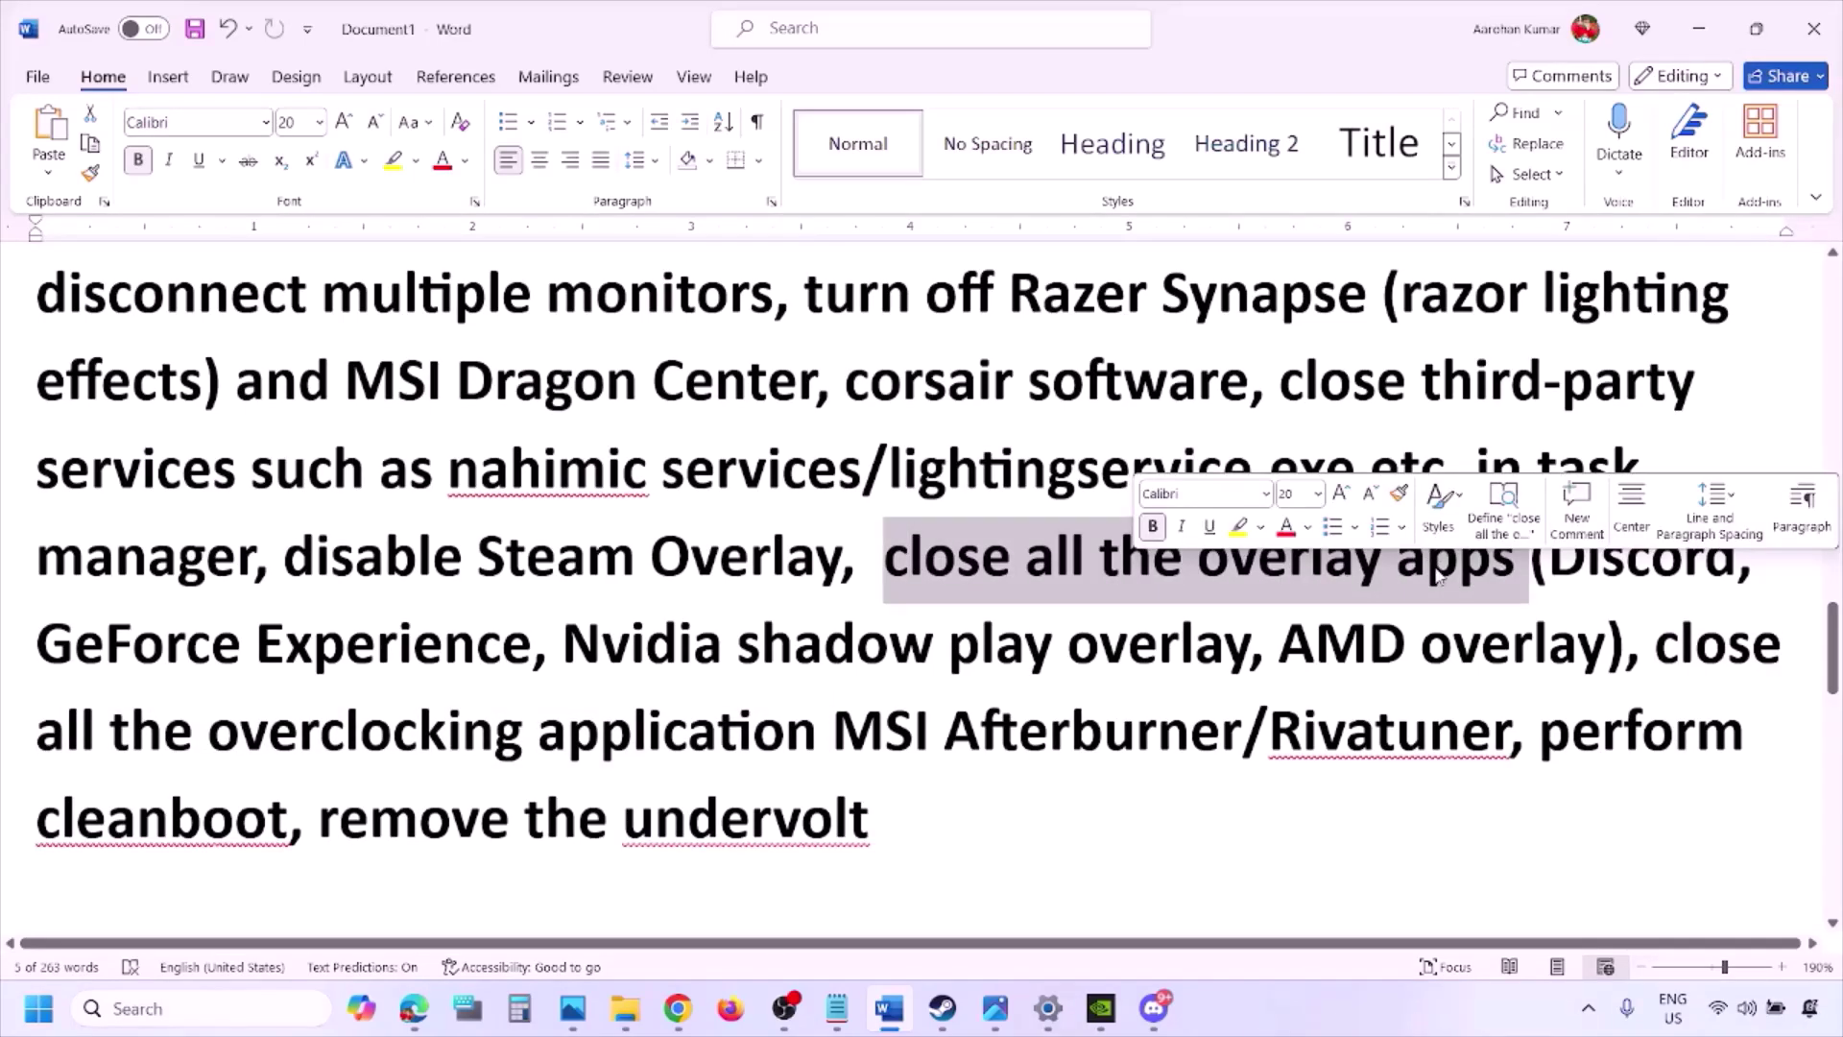
click(1010, 562)
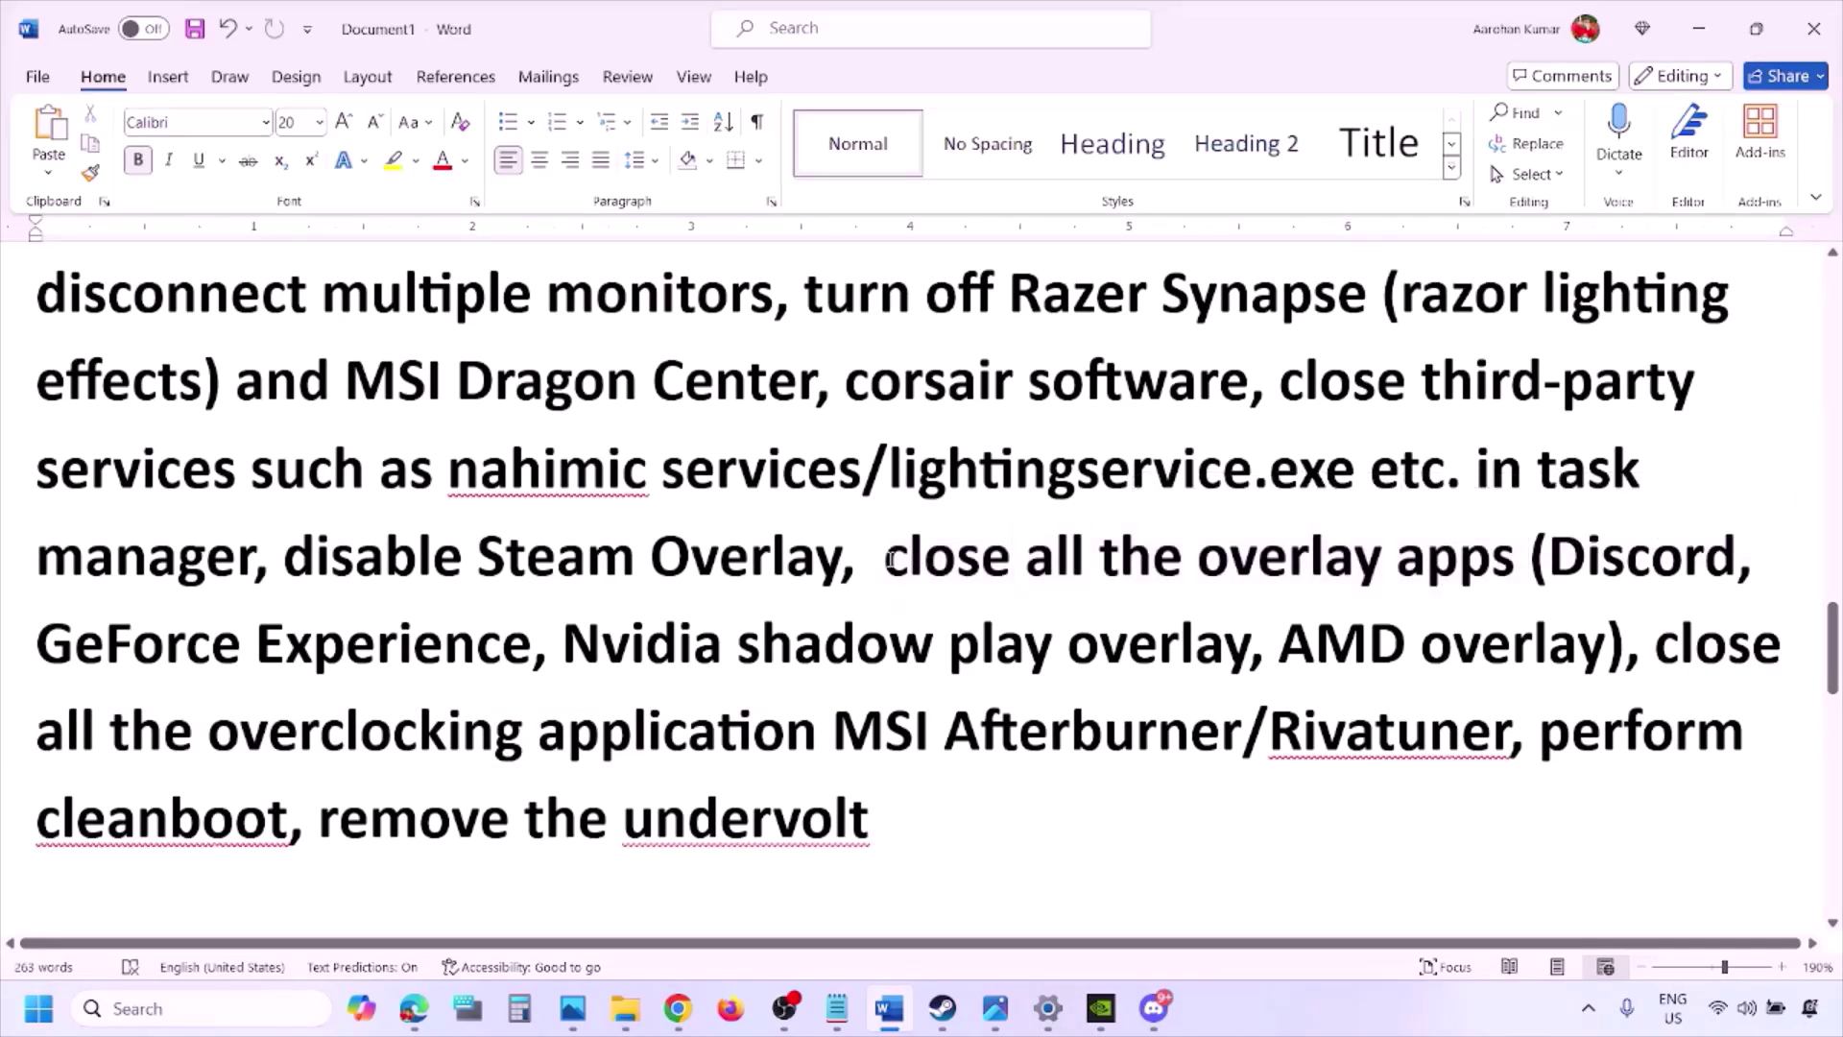
drag(885, 561, 1382, 576)
shift+click(1522, 566)
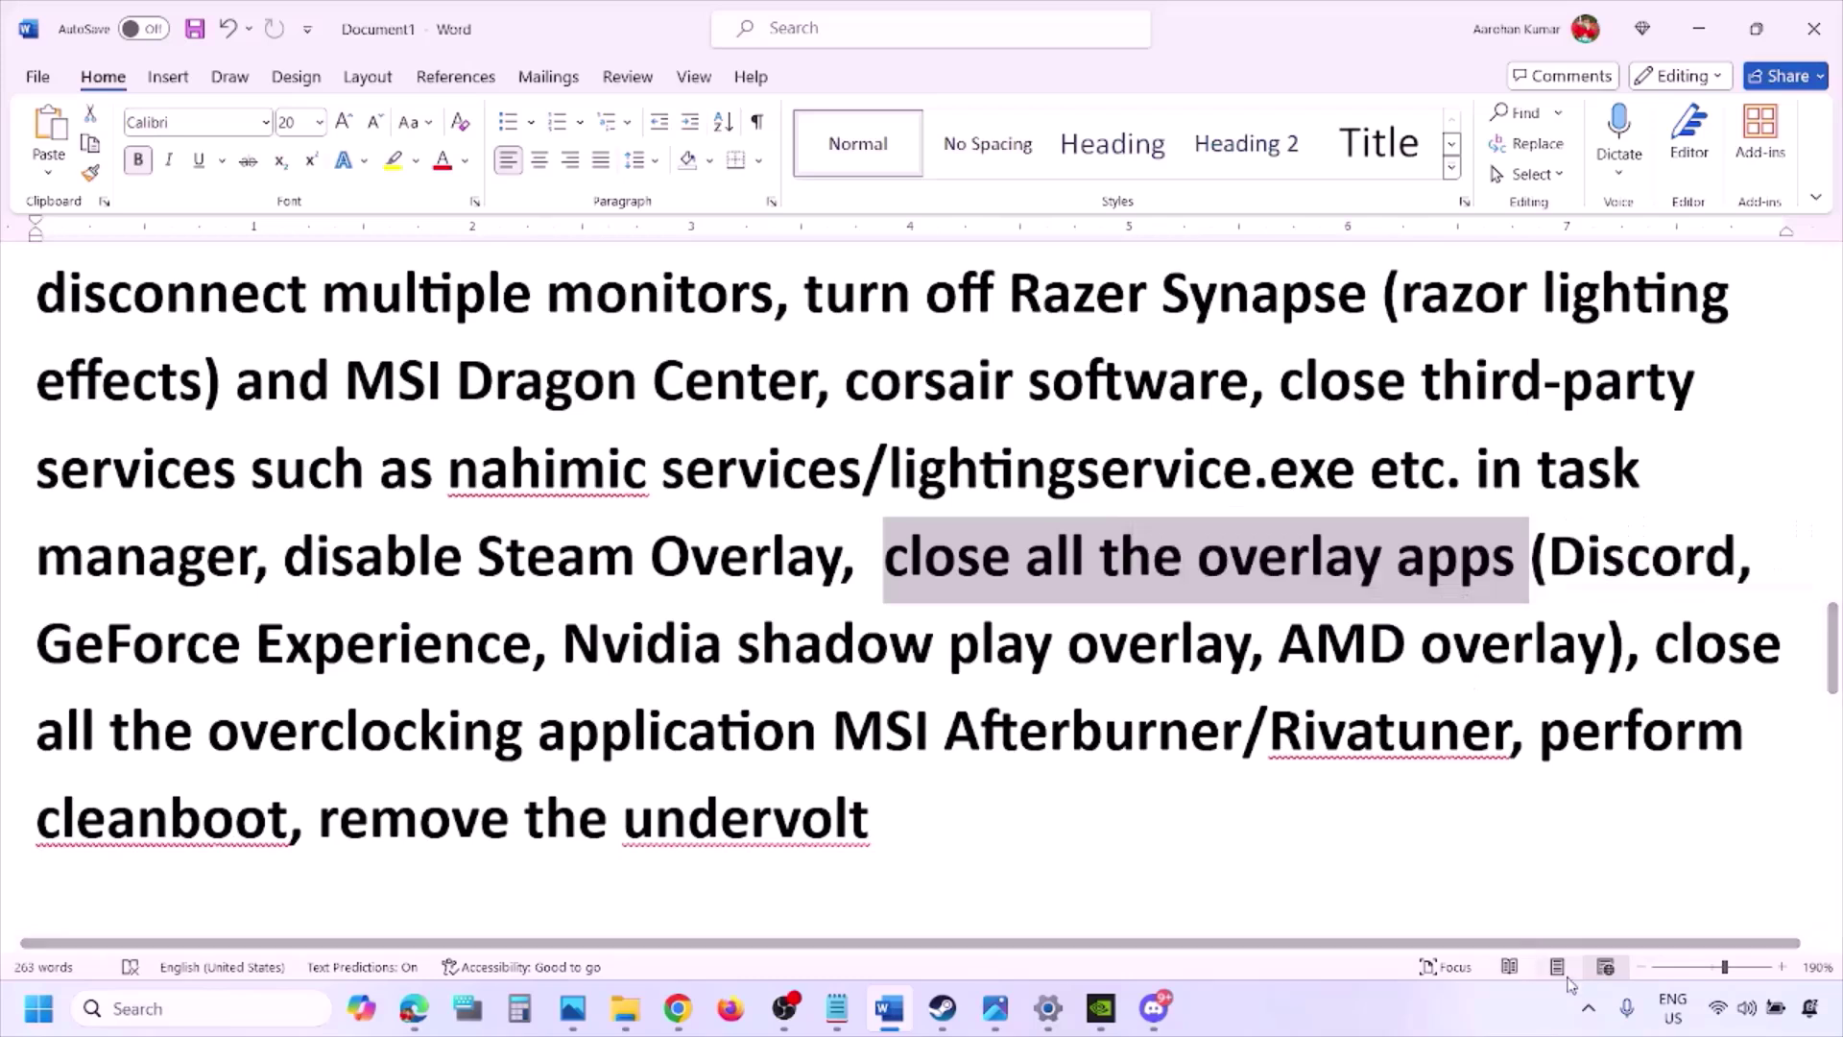
- Quit Discord and the NVIDIA background app from the hidden system tray icons
click(1589, 1010)
right_click(1541, 892)
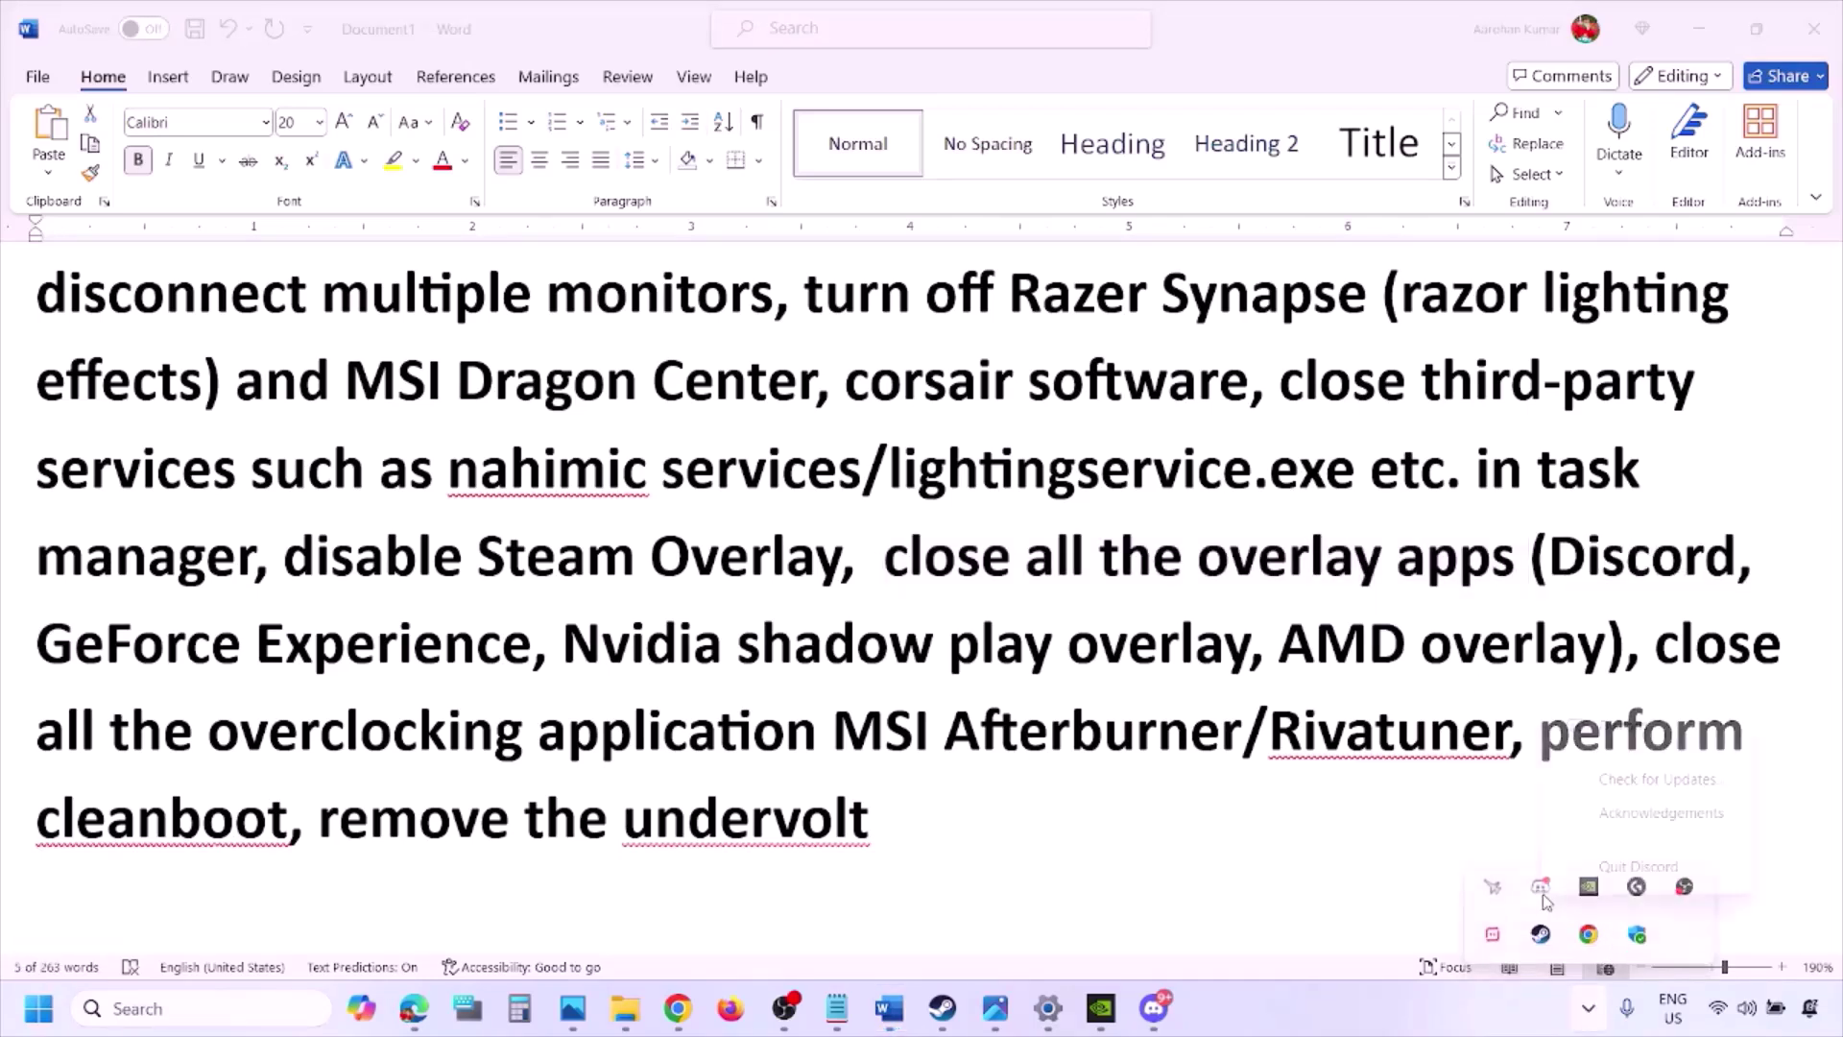
click(1632, 869)
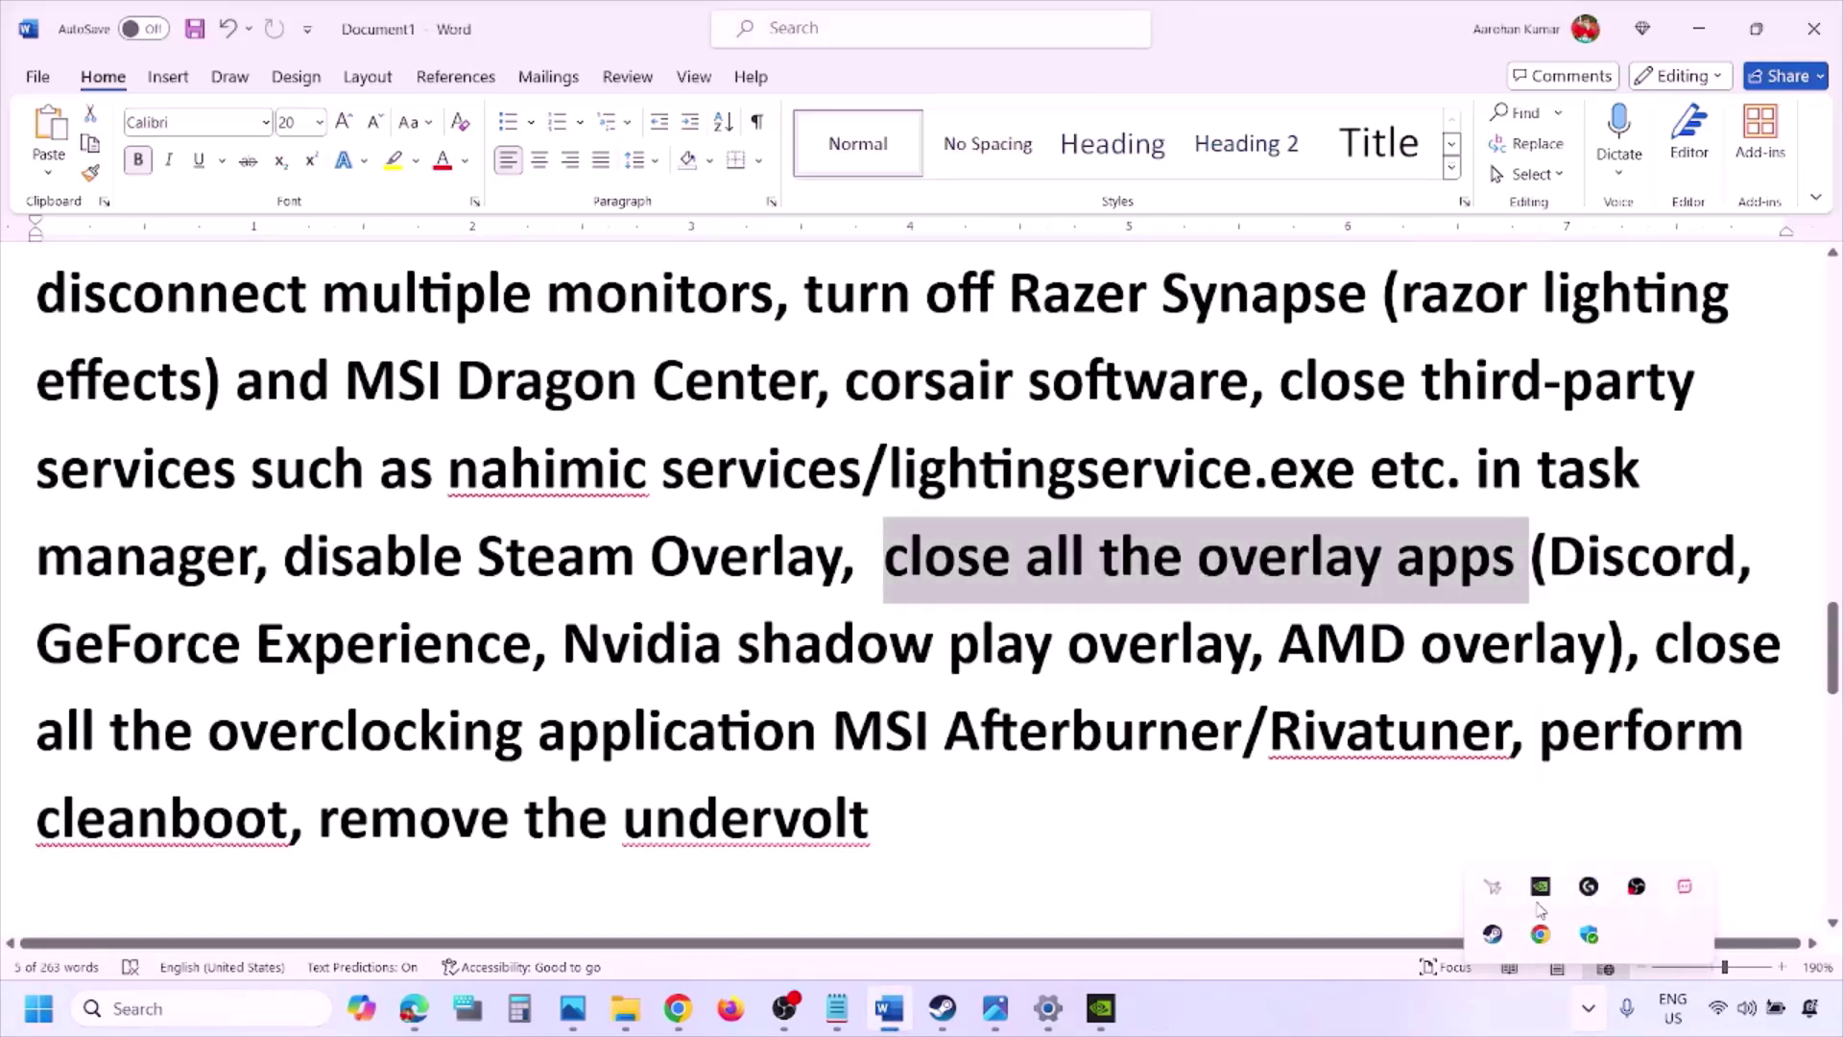
right_click(1539, 894)
click(1593, 884)
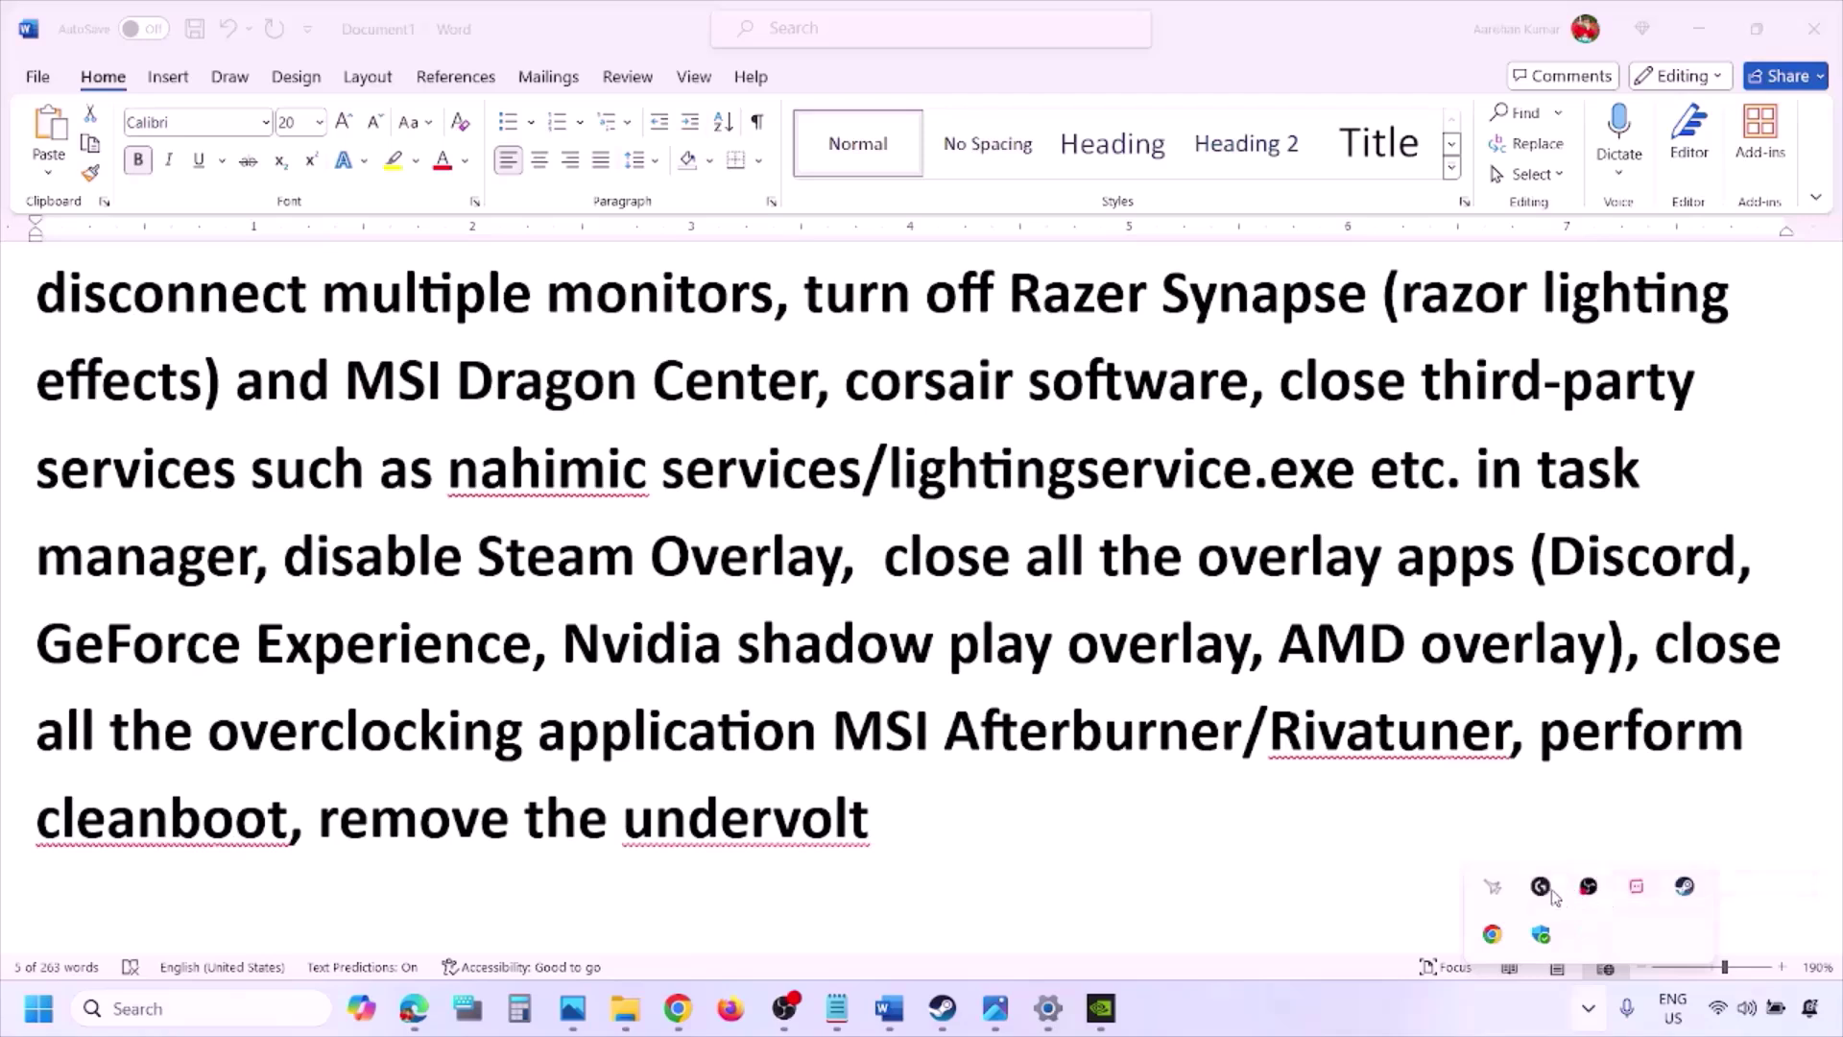
- Quit Logitech G HUB and the background app with the pink icon from the system tray
right_click(1586, 889)
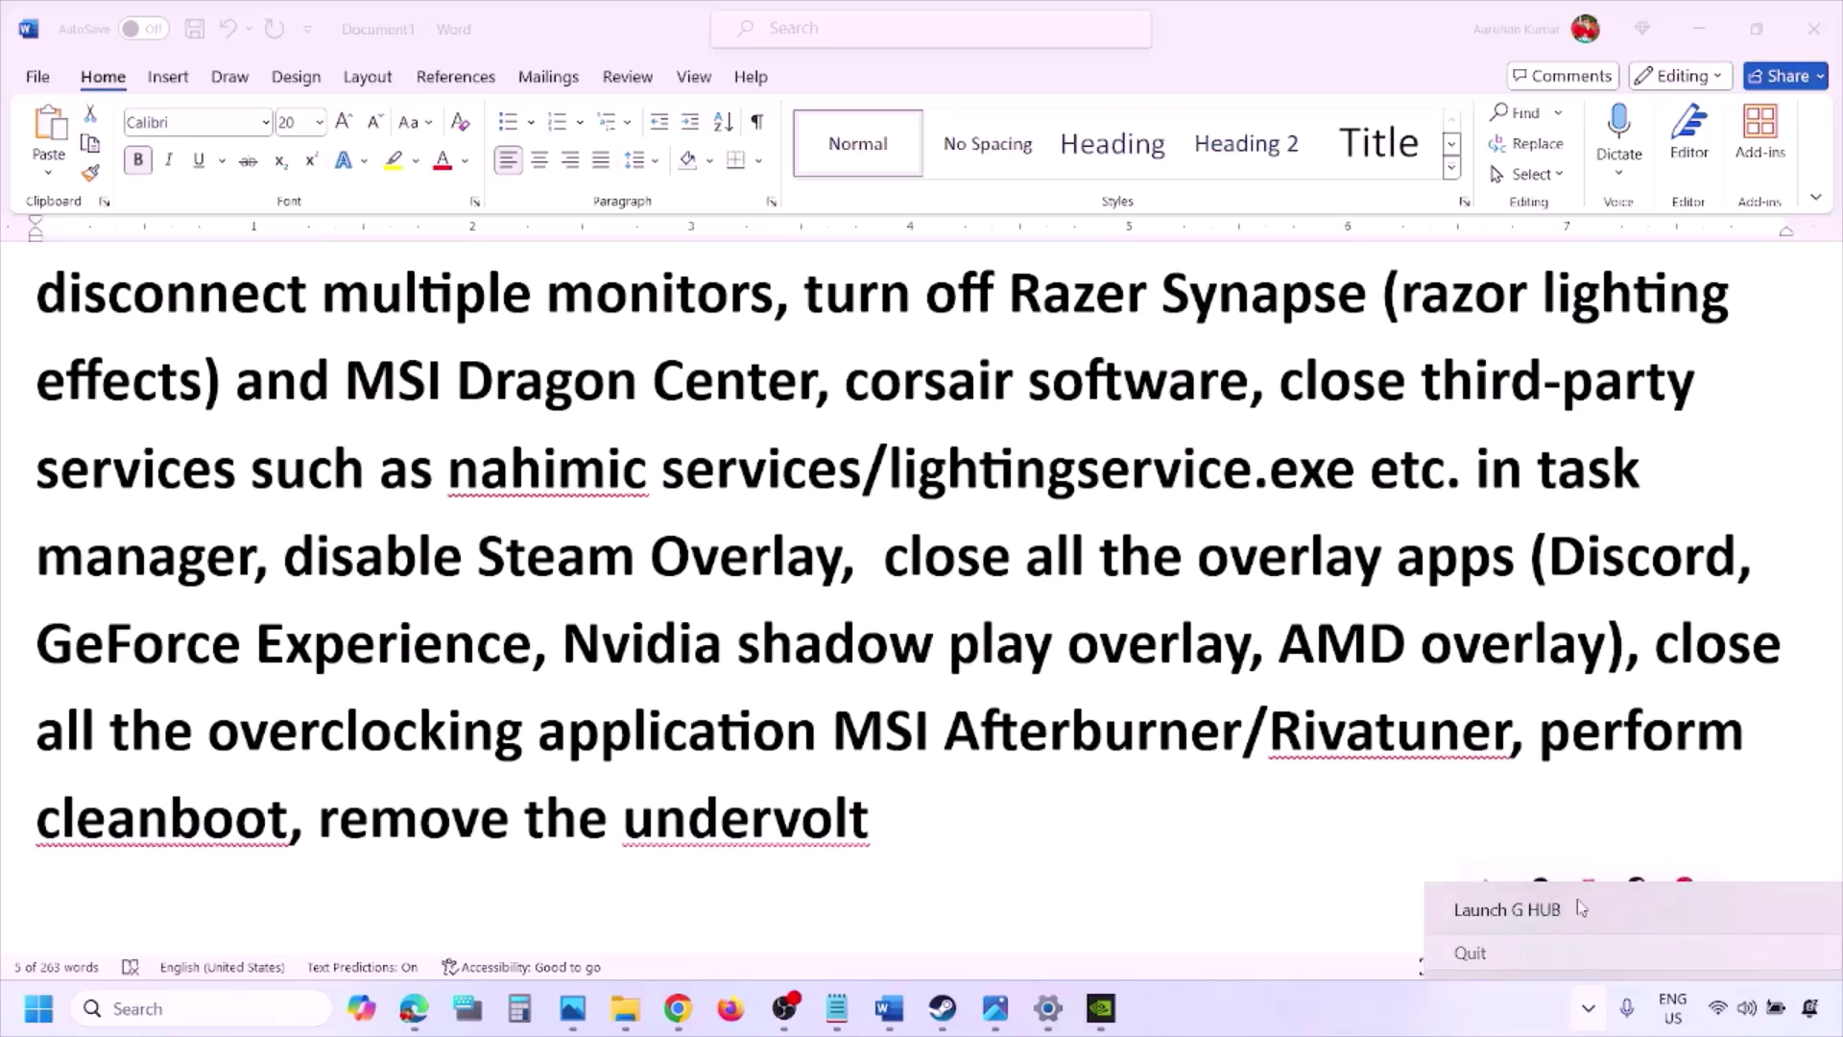
click(1524, 954)
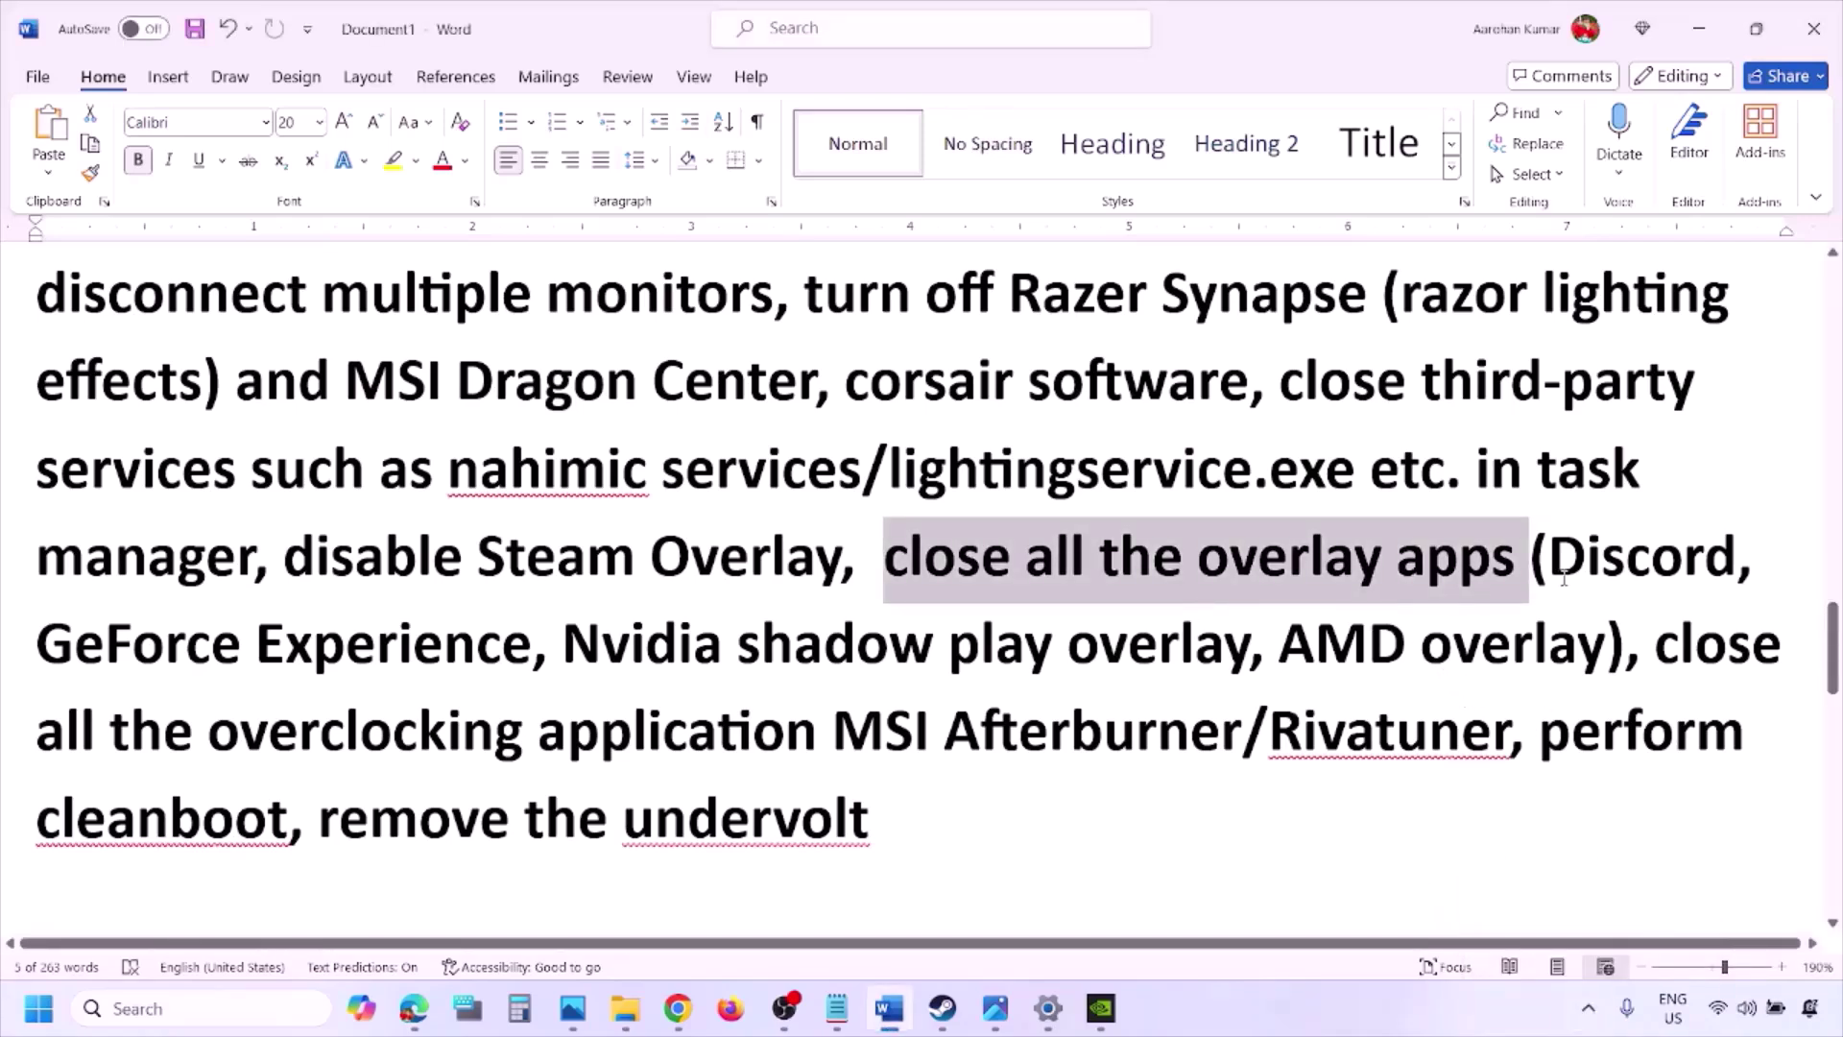
click(1587, 1008)
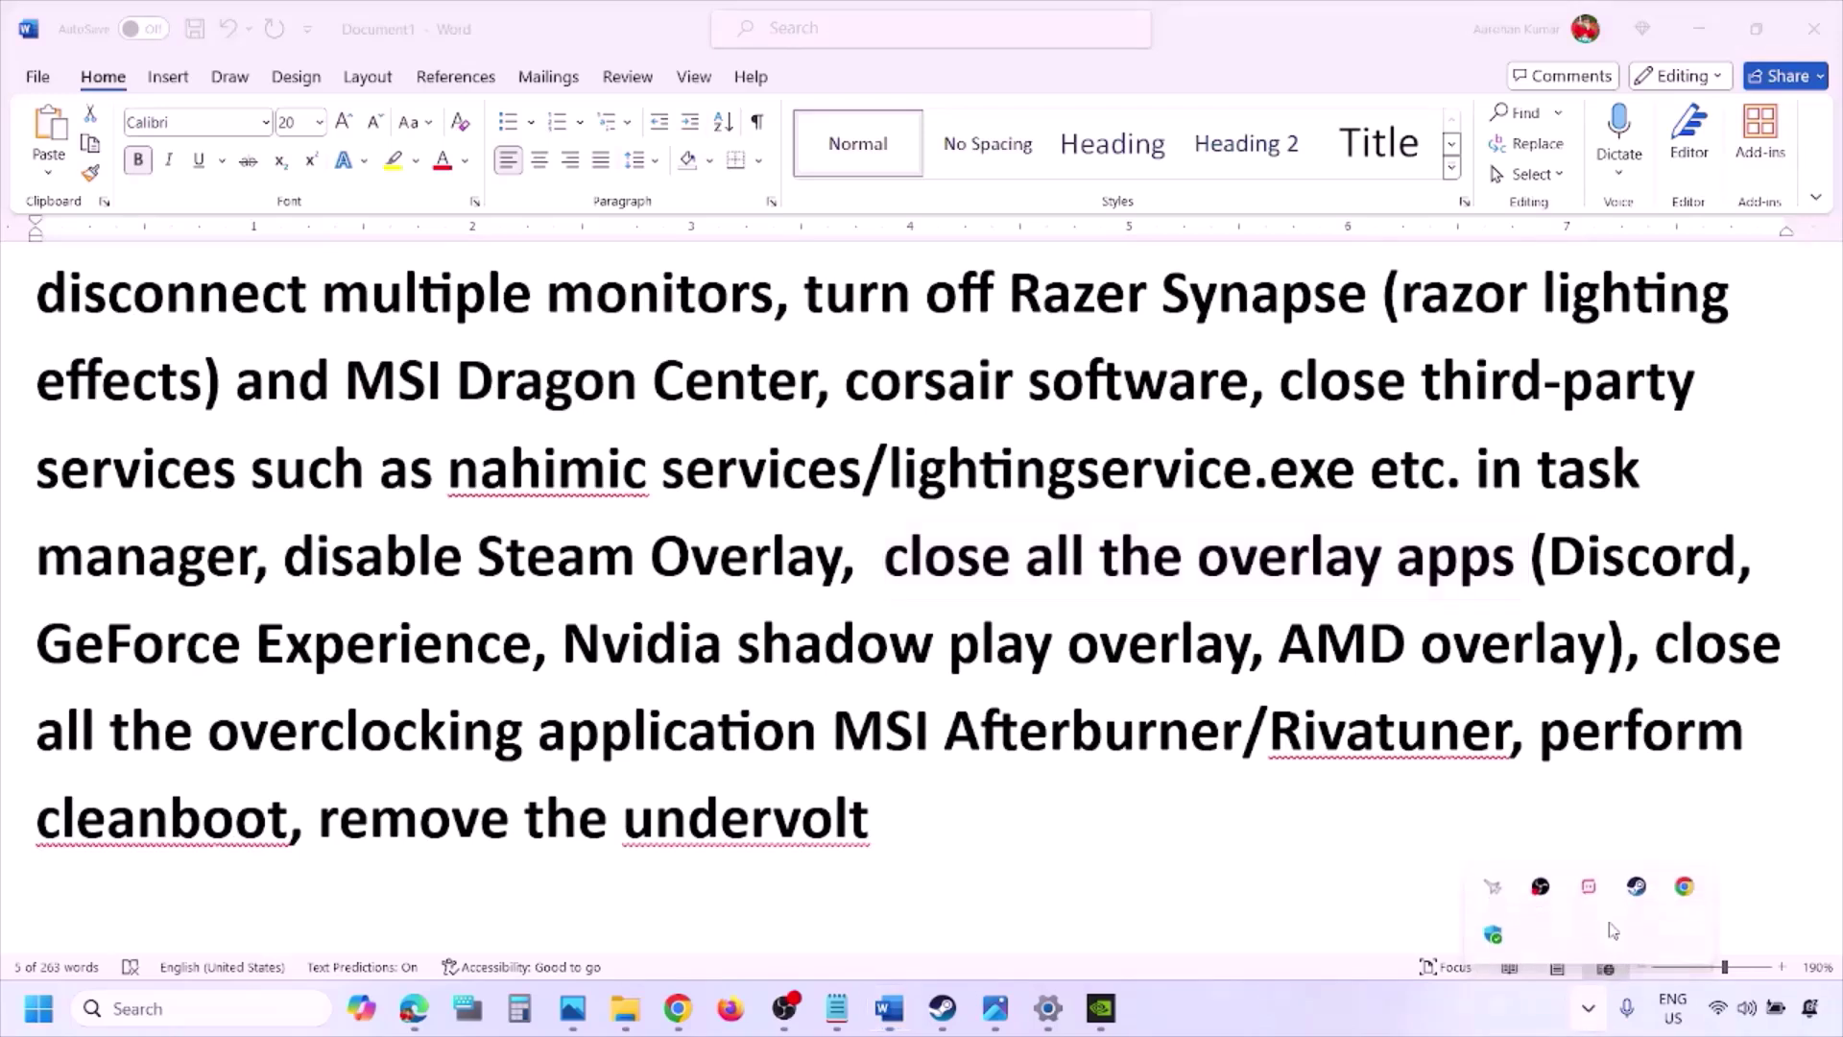
right_click(1589, 887)
click(1631, 881)
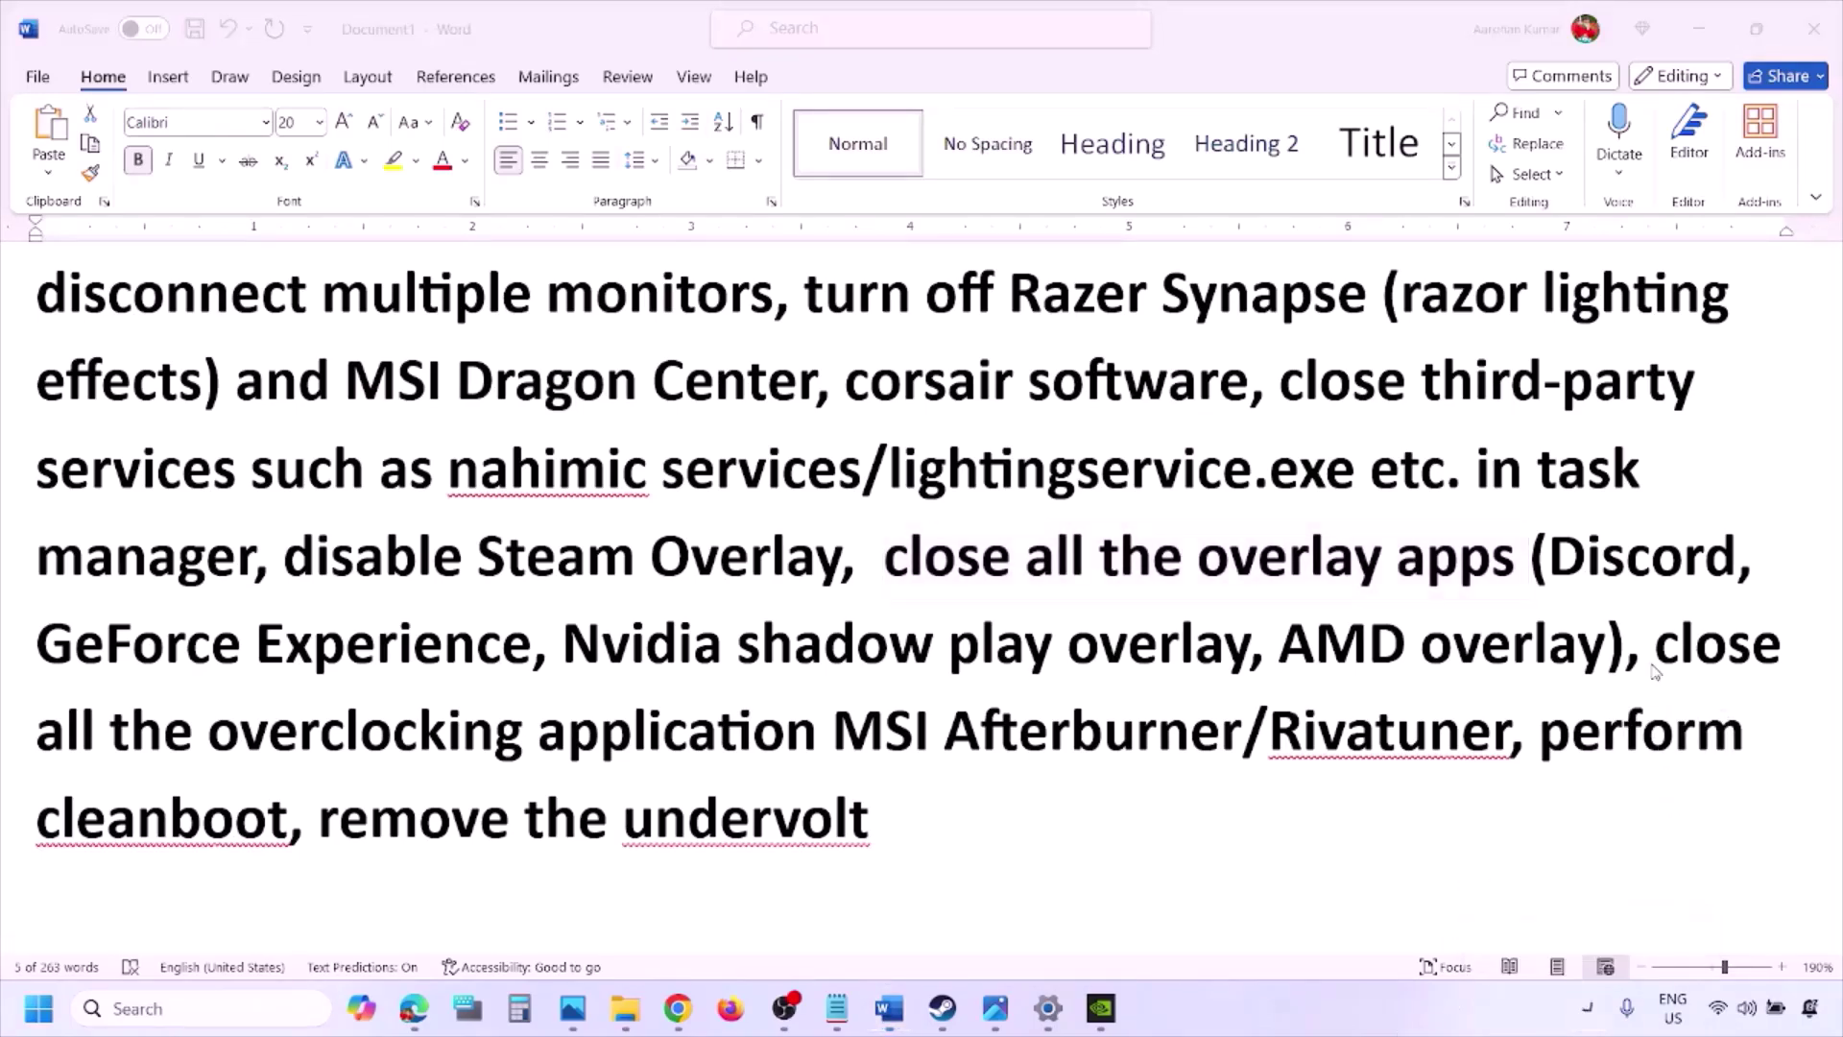
- Highlight the text on closing all the overclocking application in the notes and exit MSI Afterburner from the system tray
drag(1658, 648, 885, 735)
click(1589, 1013)
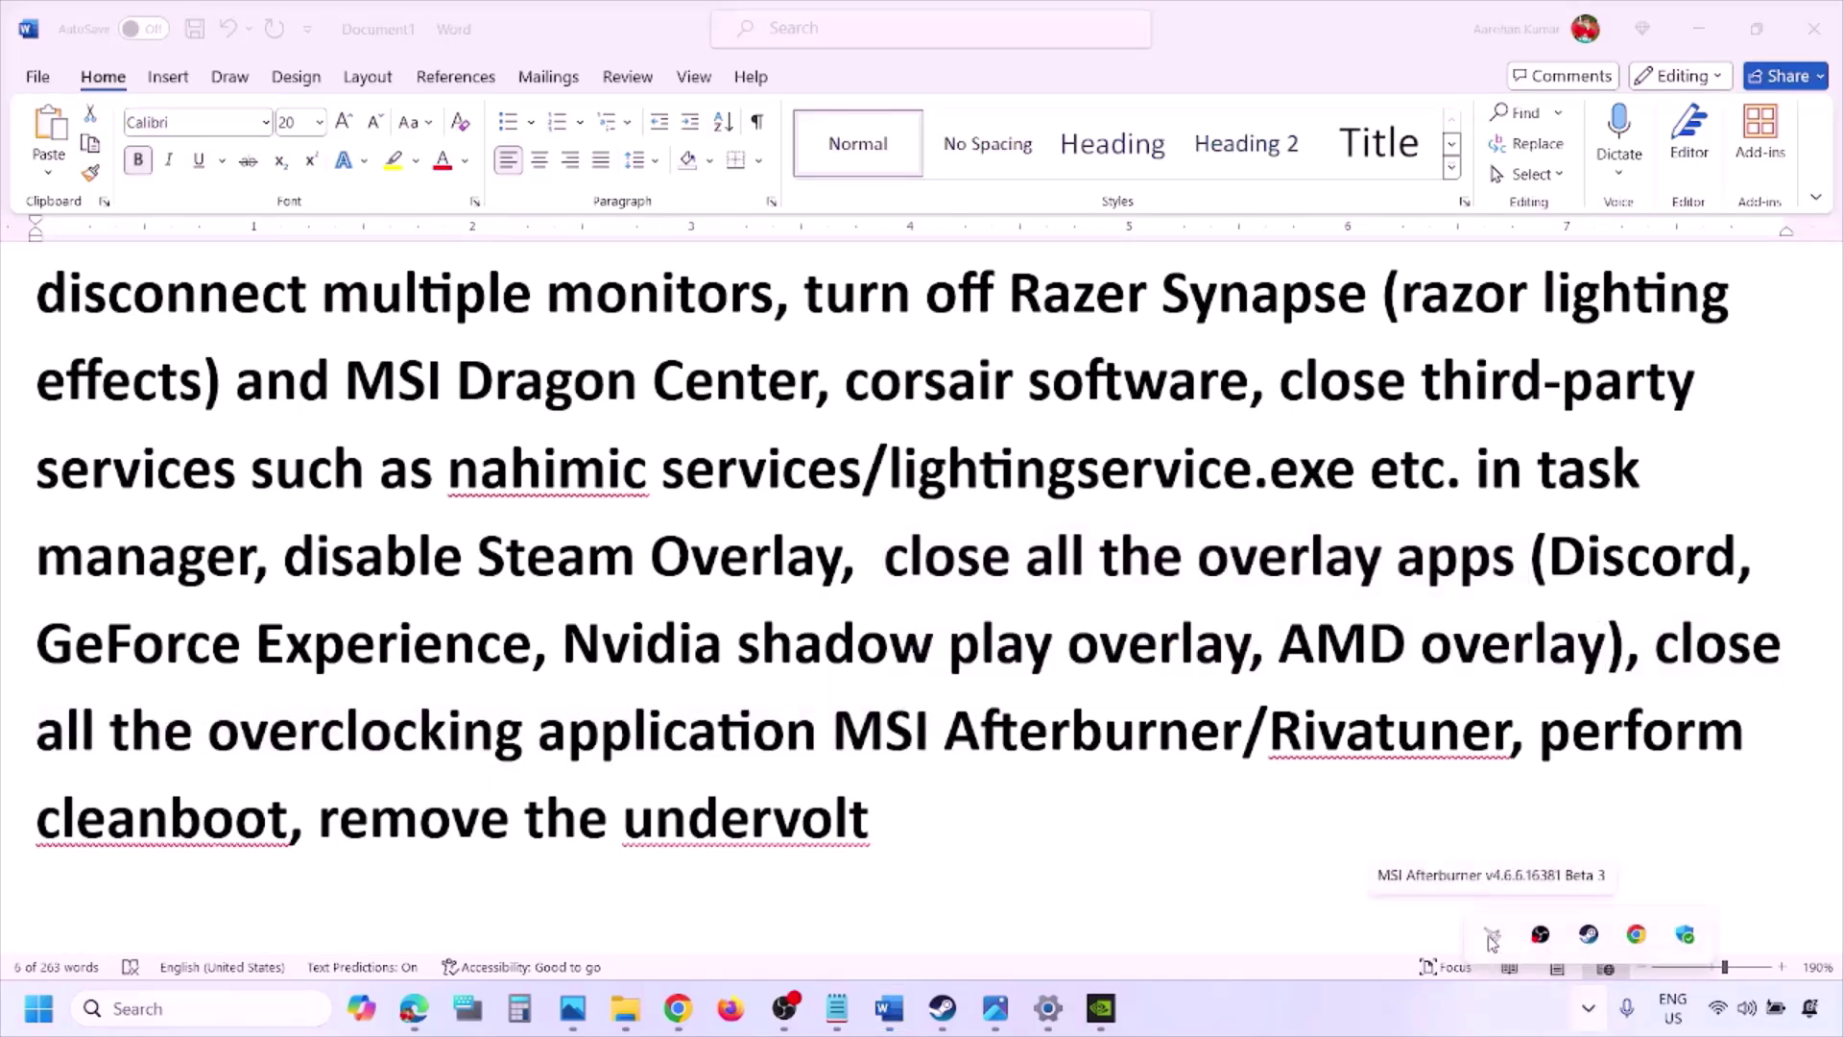
right_click(1494, 939)
click(1553, 922)
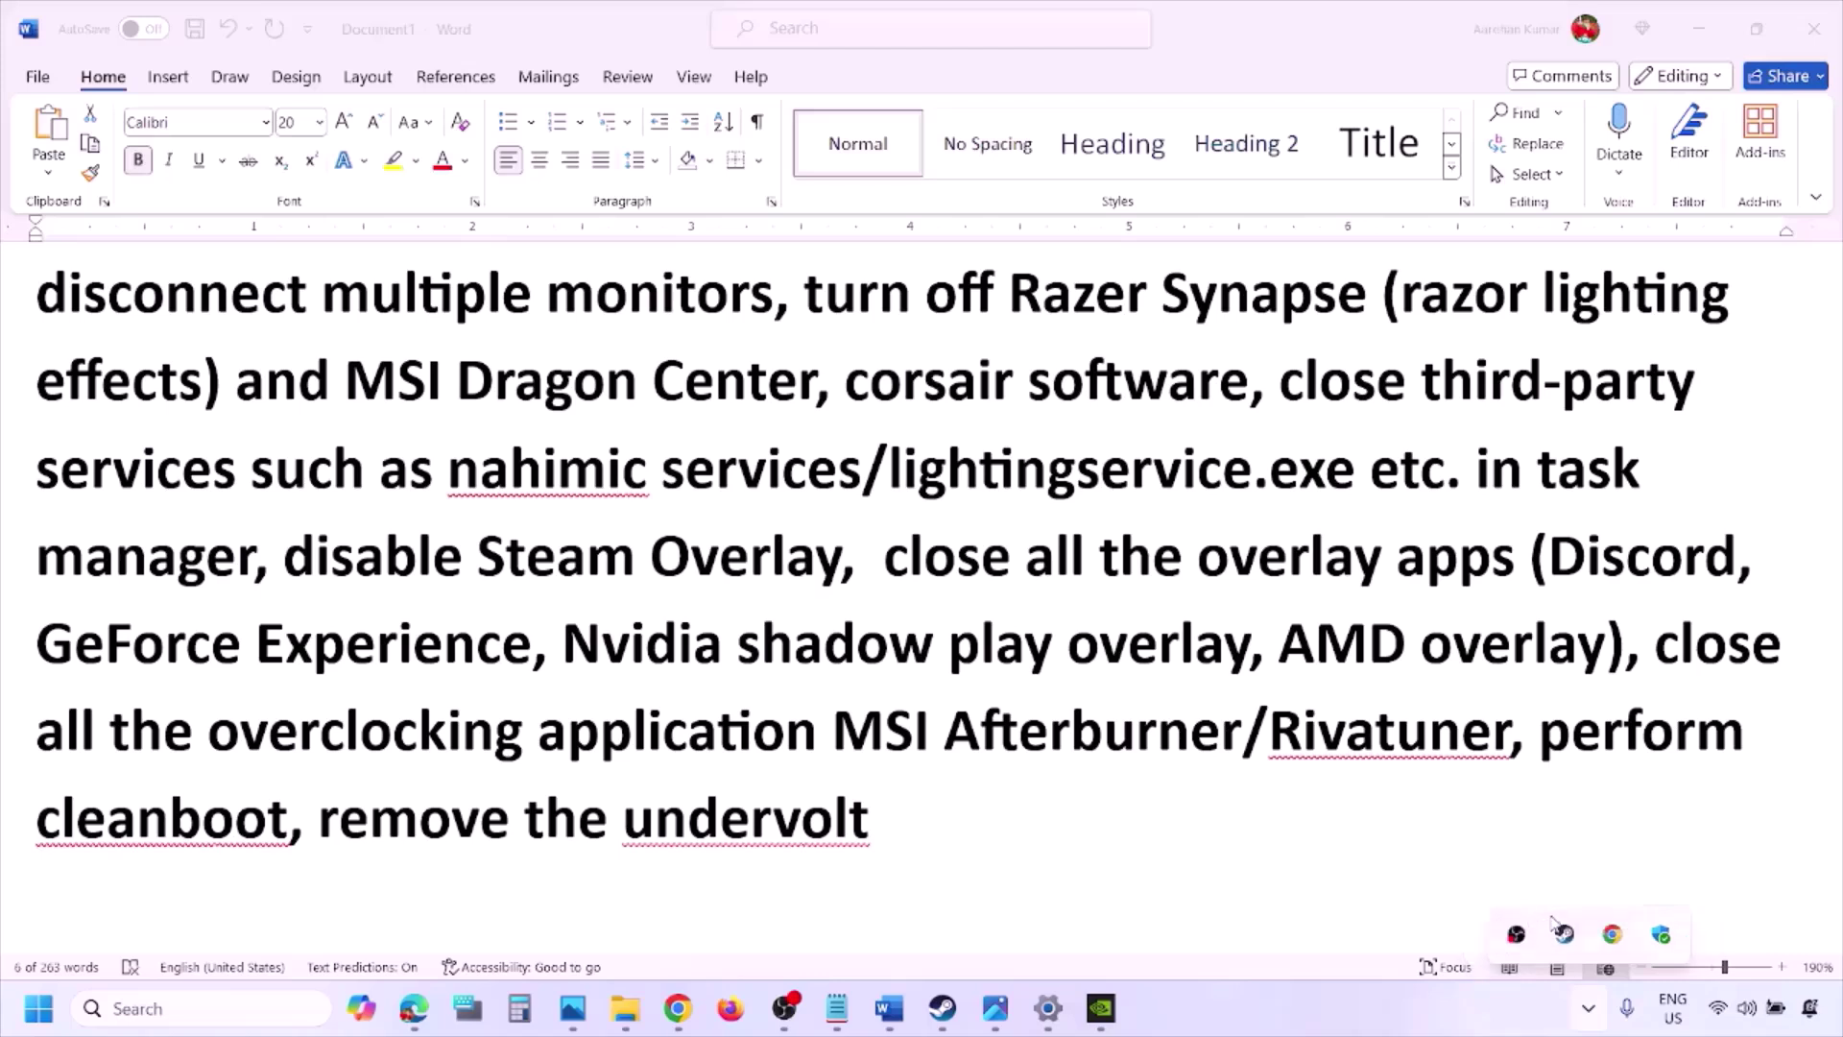
click(1315, 672)
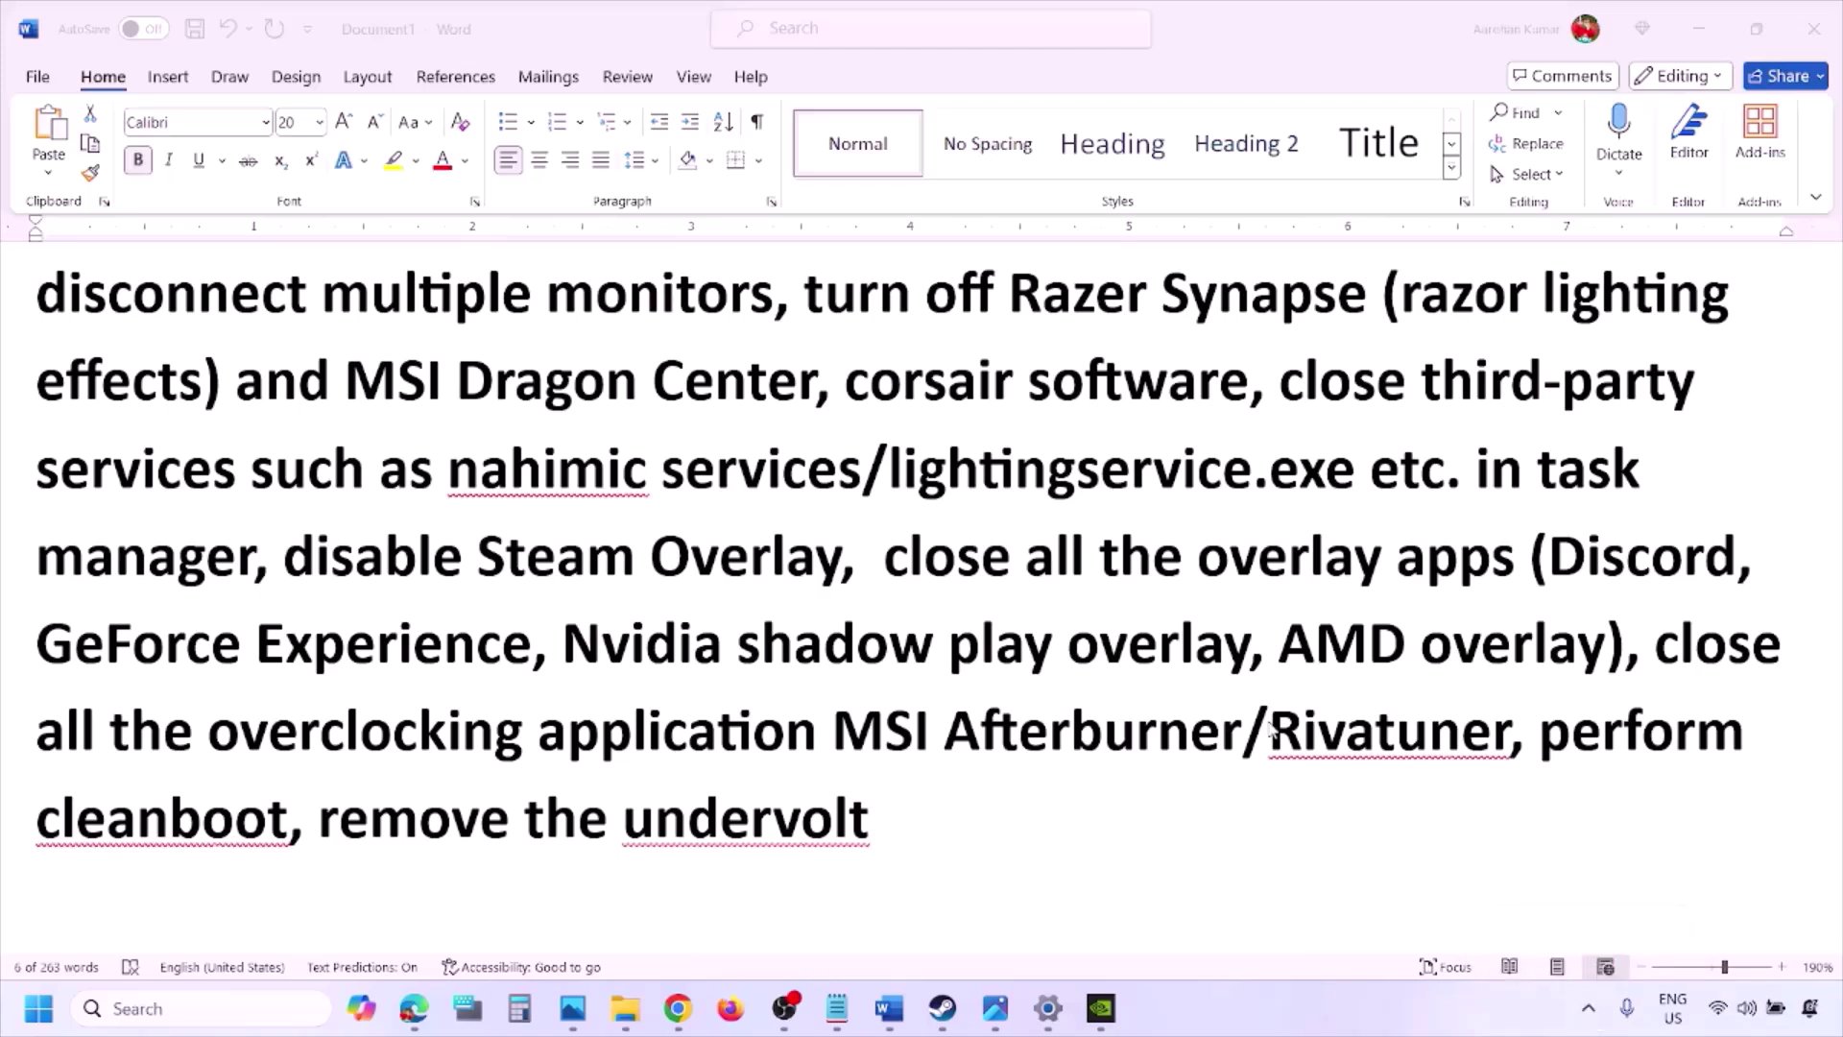
- Highlight the word "perform" before "cleanboot" in the notes and search Windows for "ystem"
drag(1272, 730, 1694, 737)
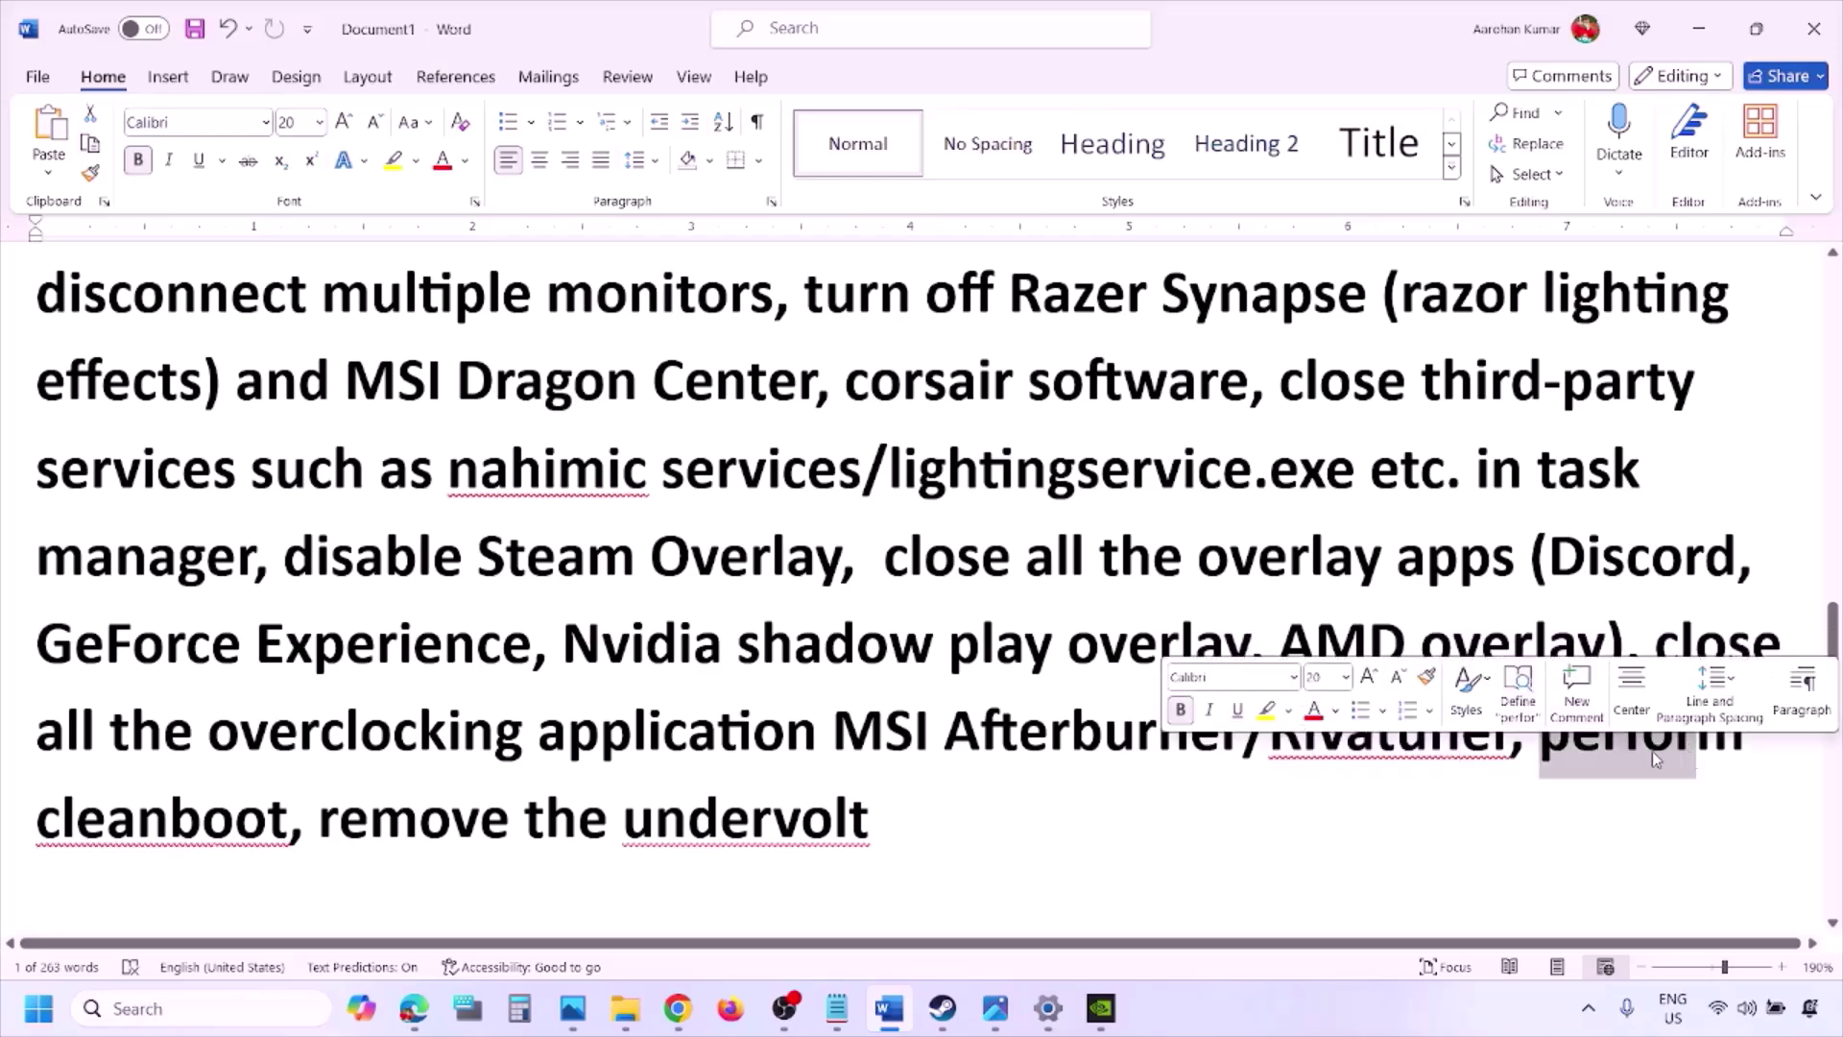
click(134, 1003)
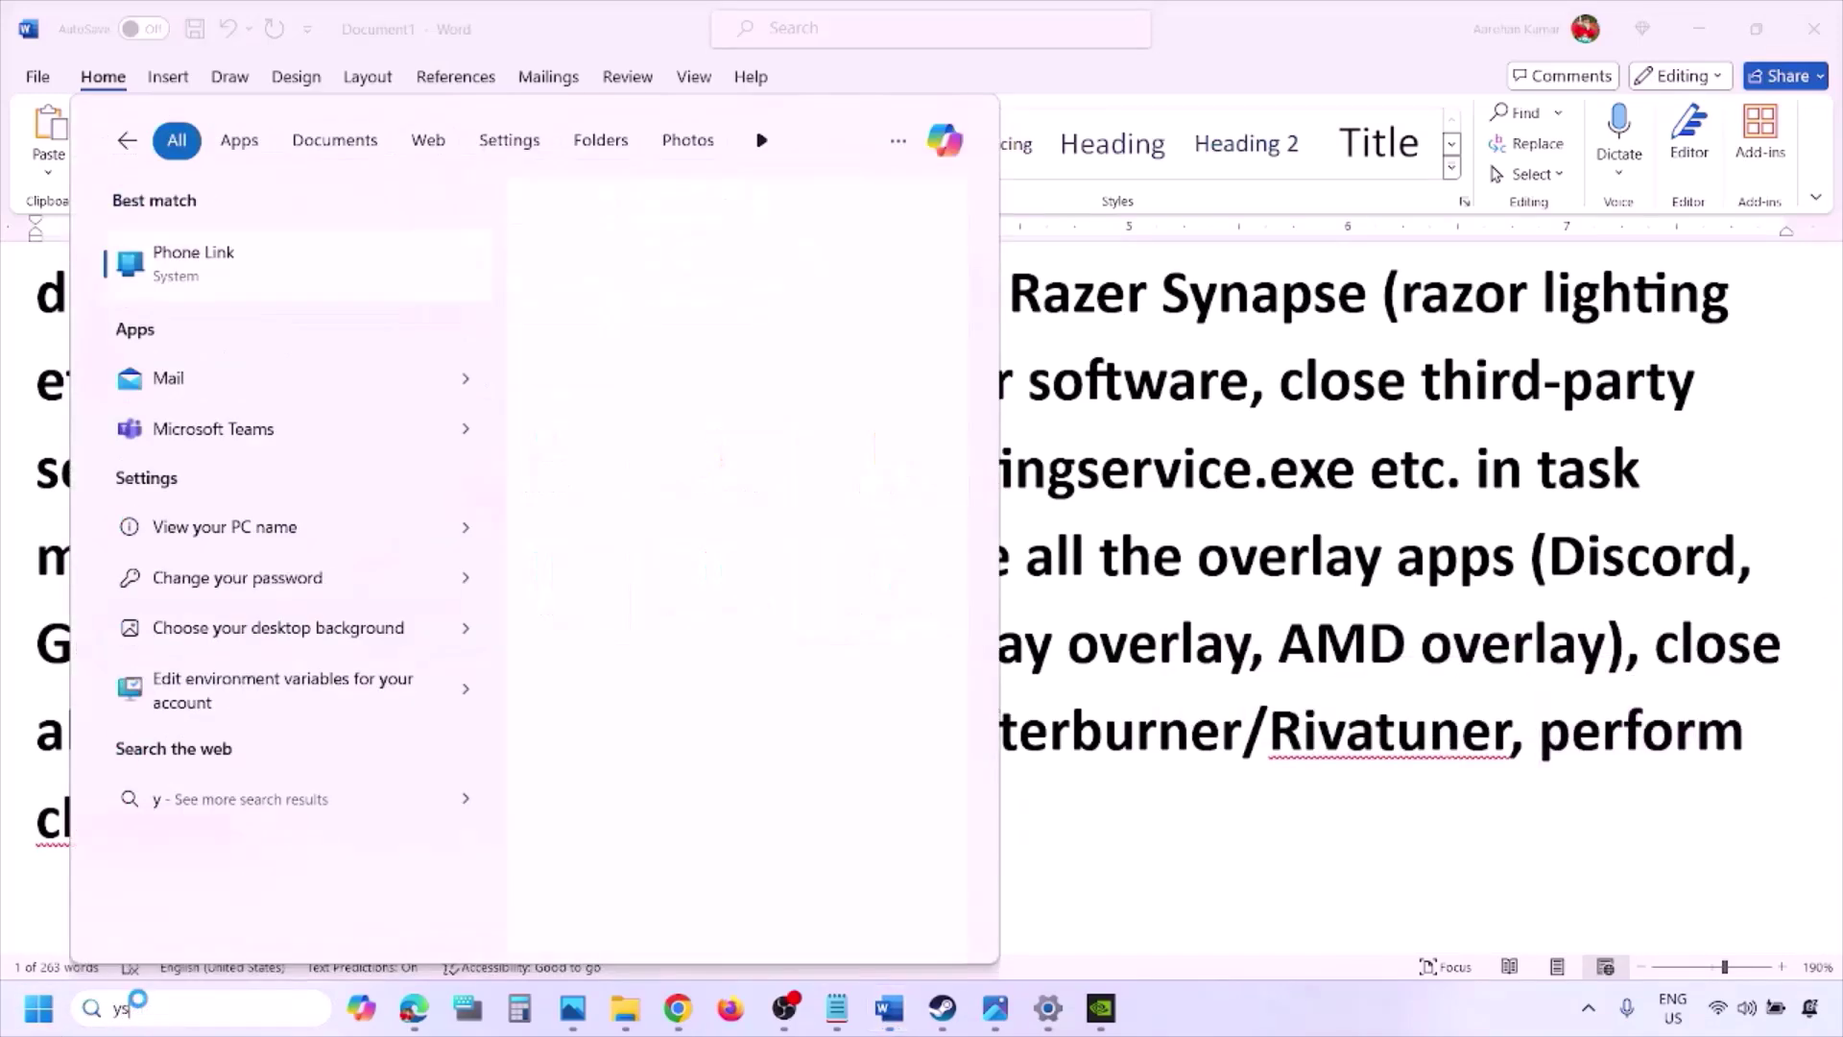
text(ystem)
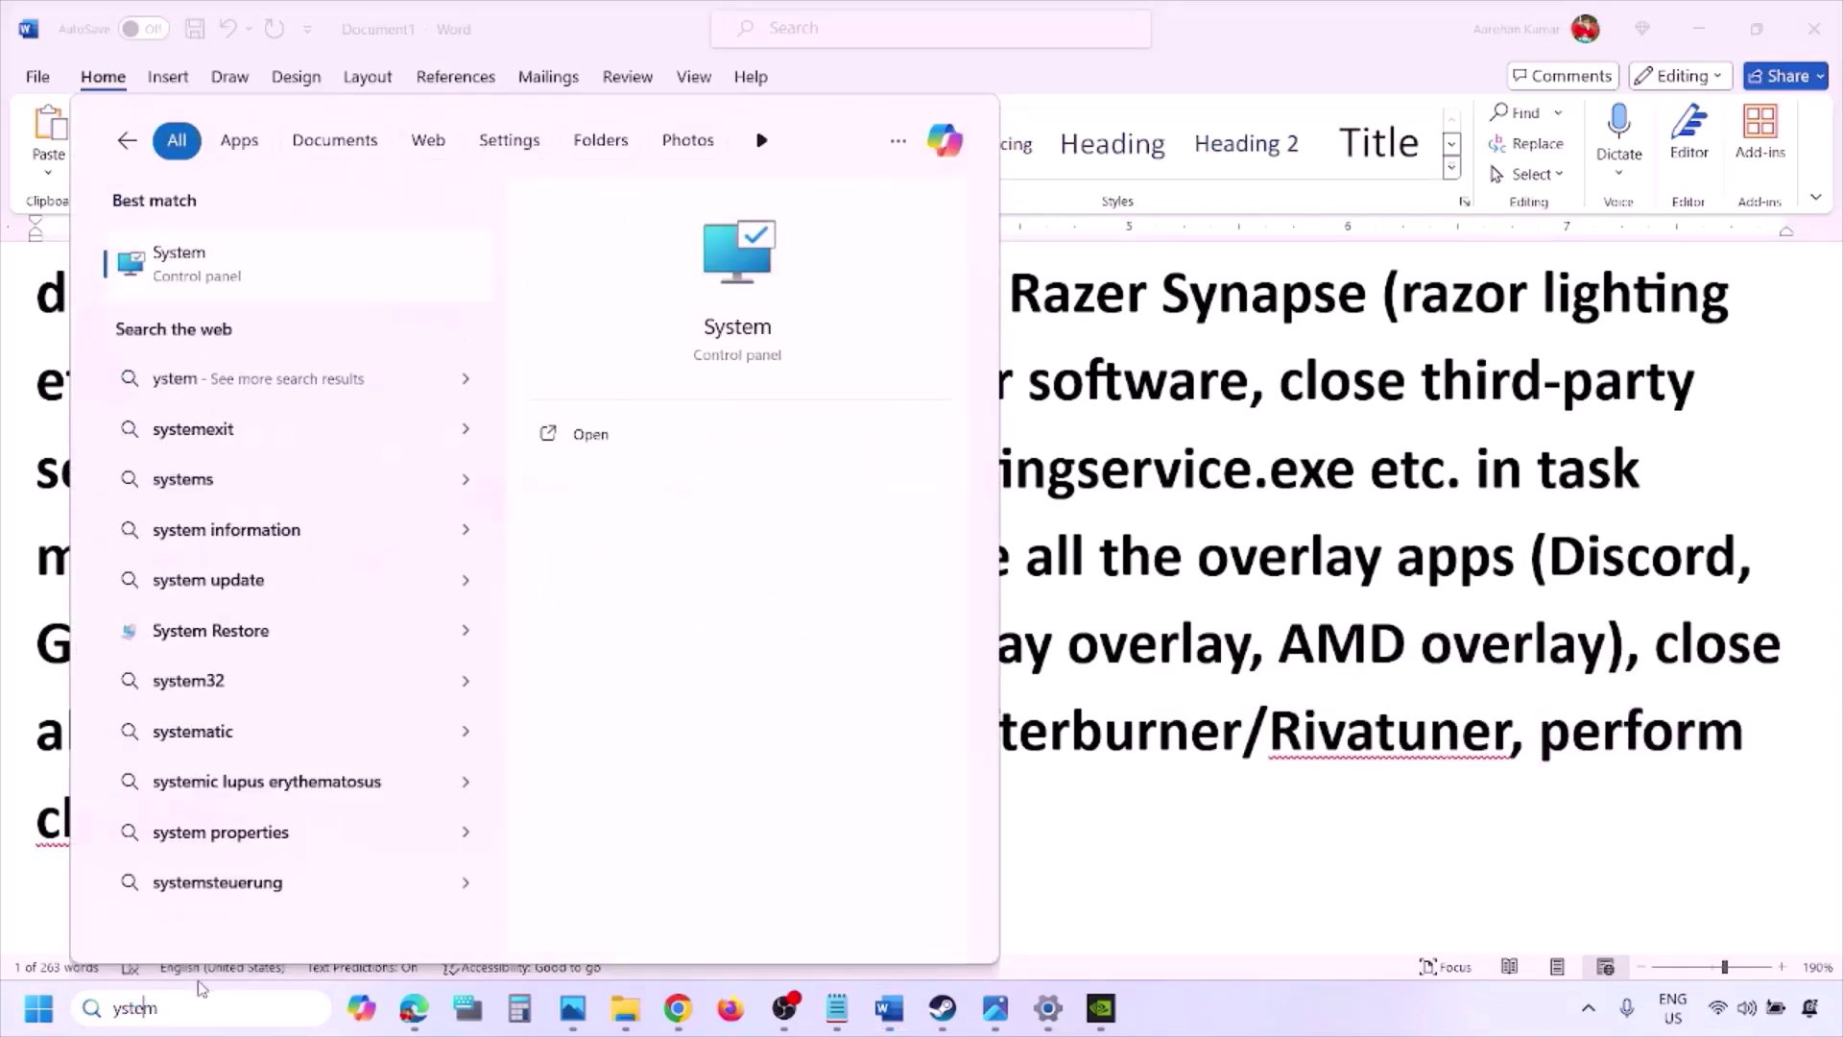